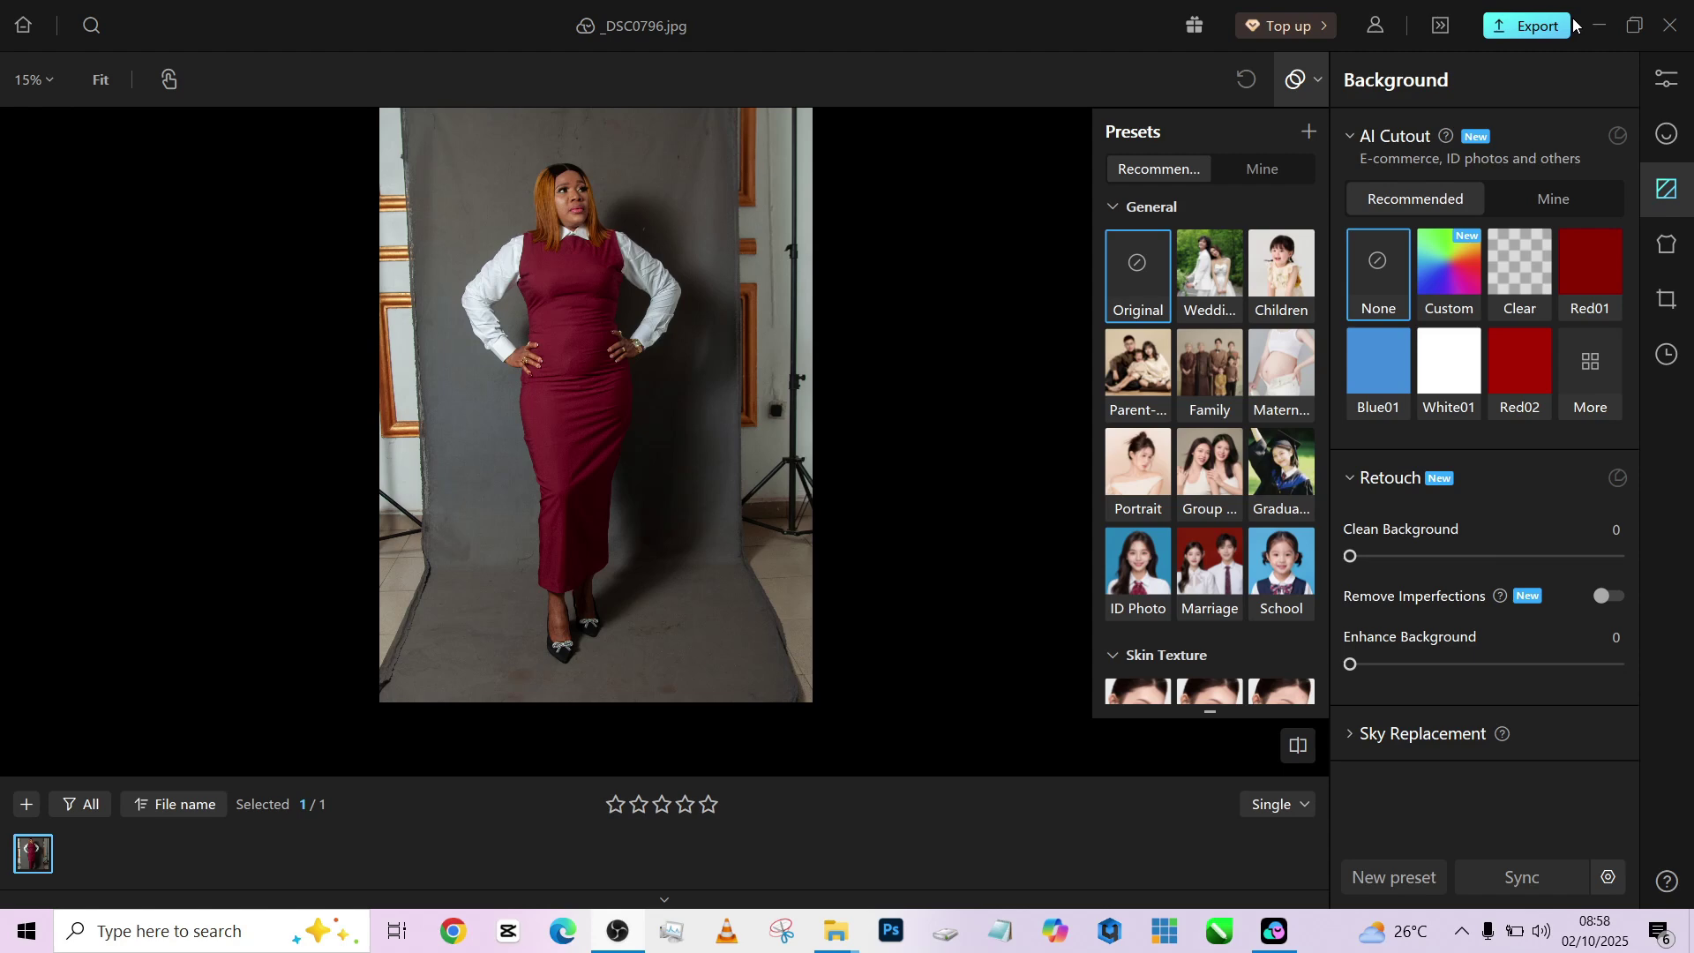
# - Crop the photo at its original aspect ratio, trimming the area above the backdrop and narrowing the sides around the woman
pyautogui.click(1678, 97)
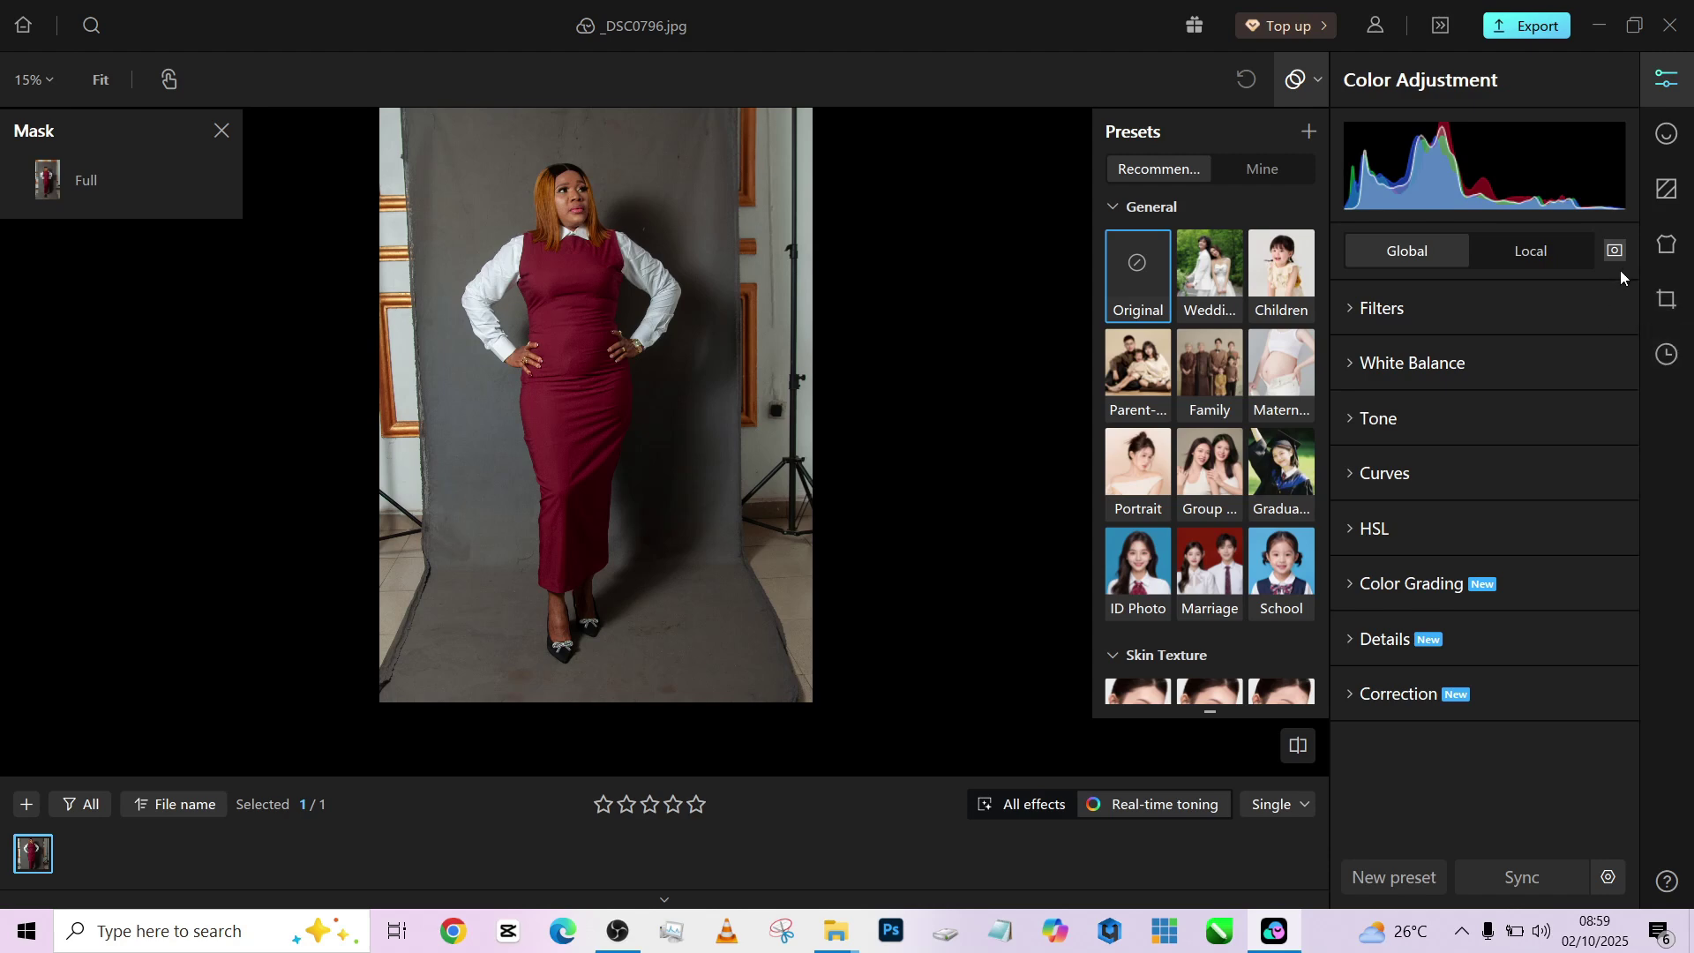
pyautogui.click(1662, 305)
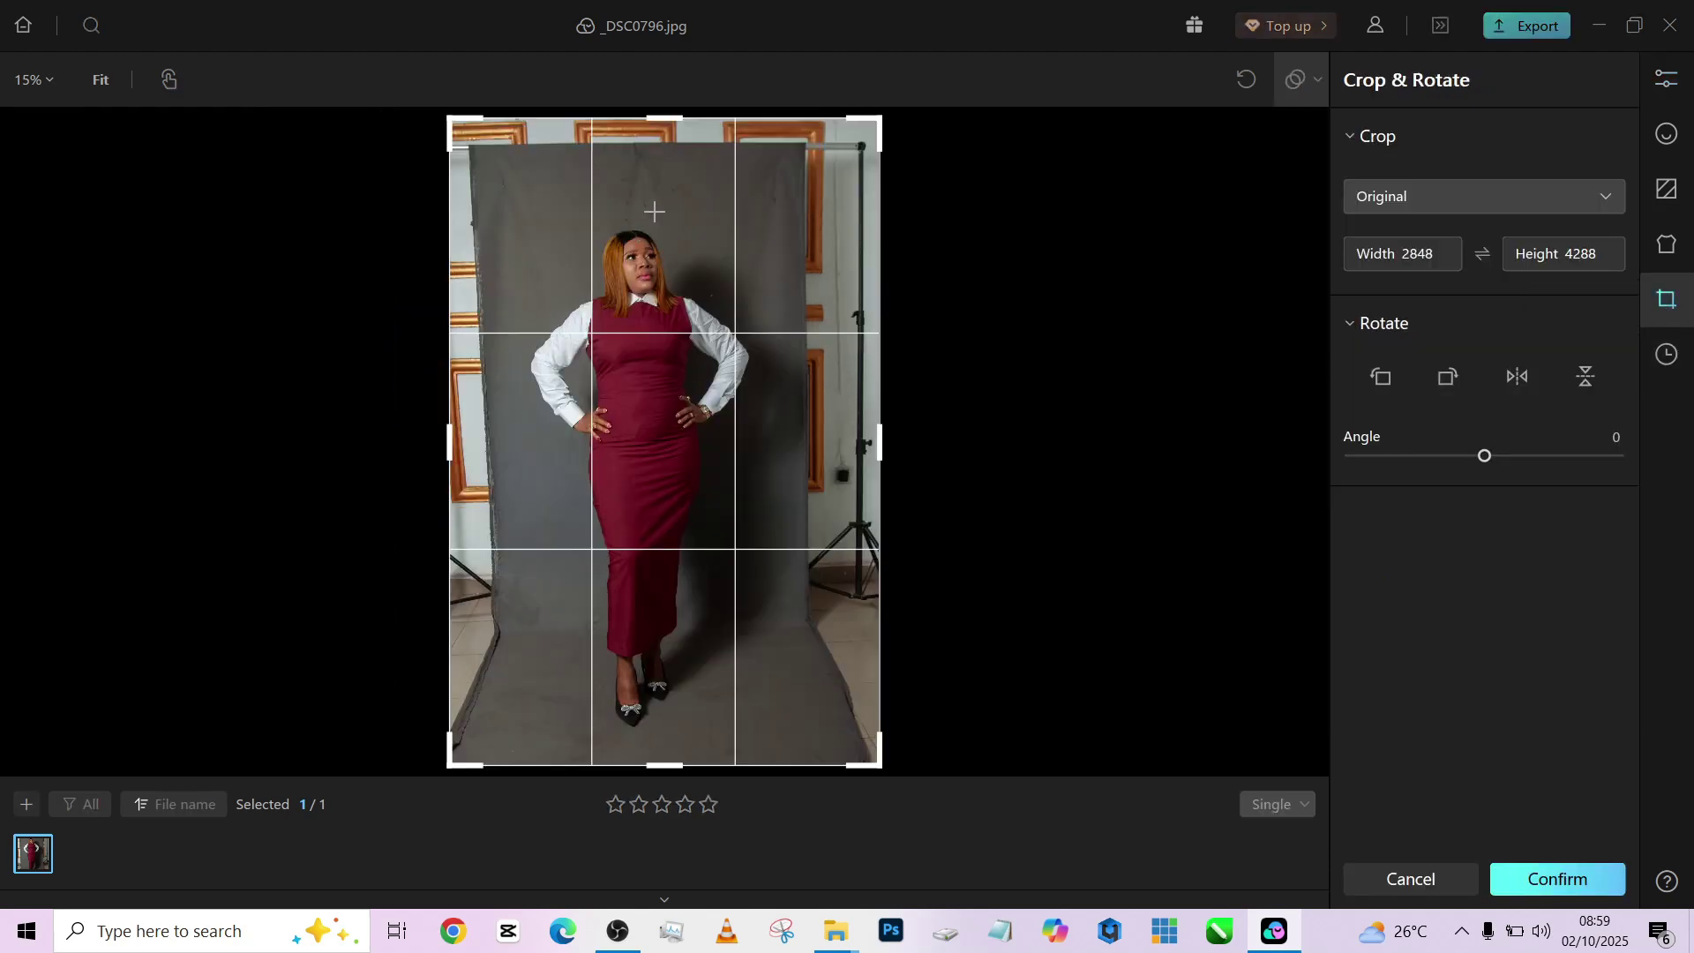
pyautogui.moveTo(666, 122); pyautogui.dragTo(666, 143)
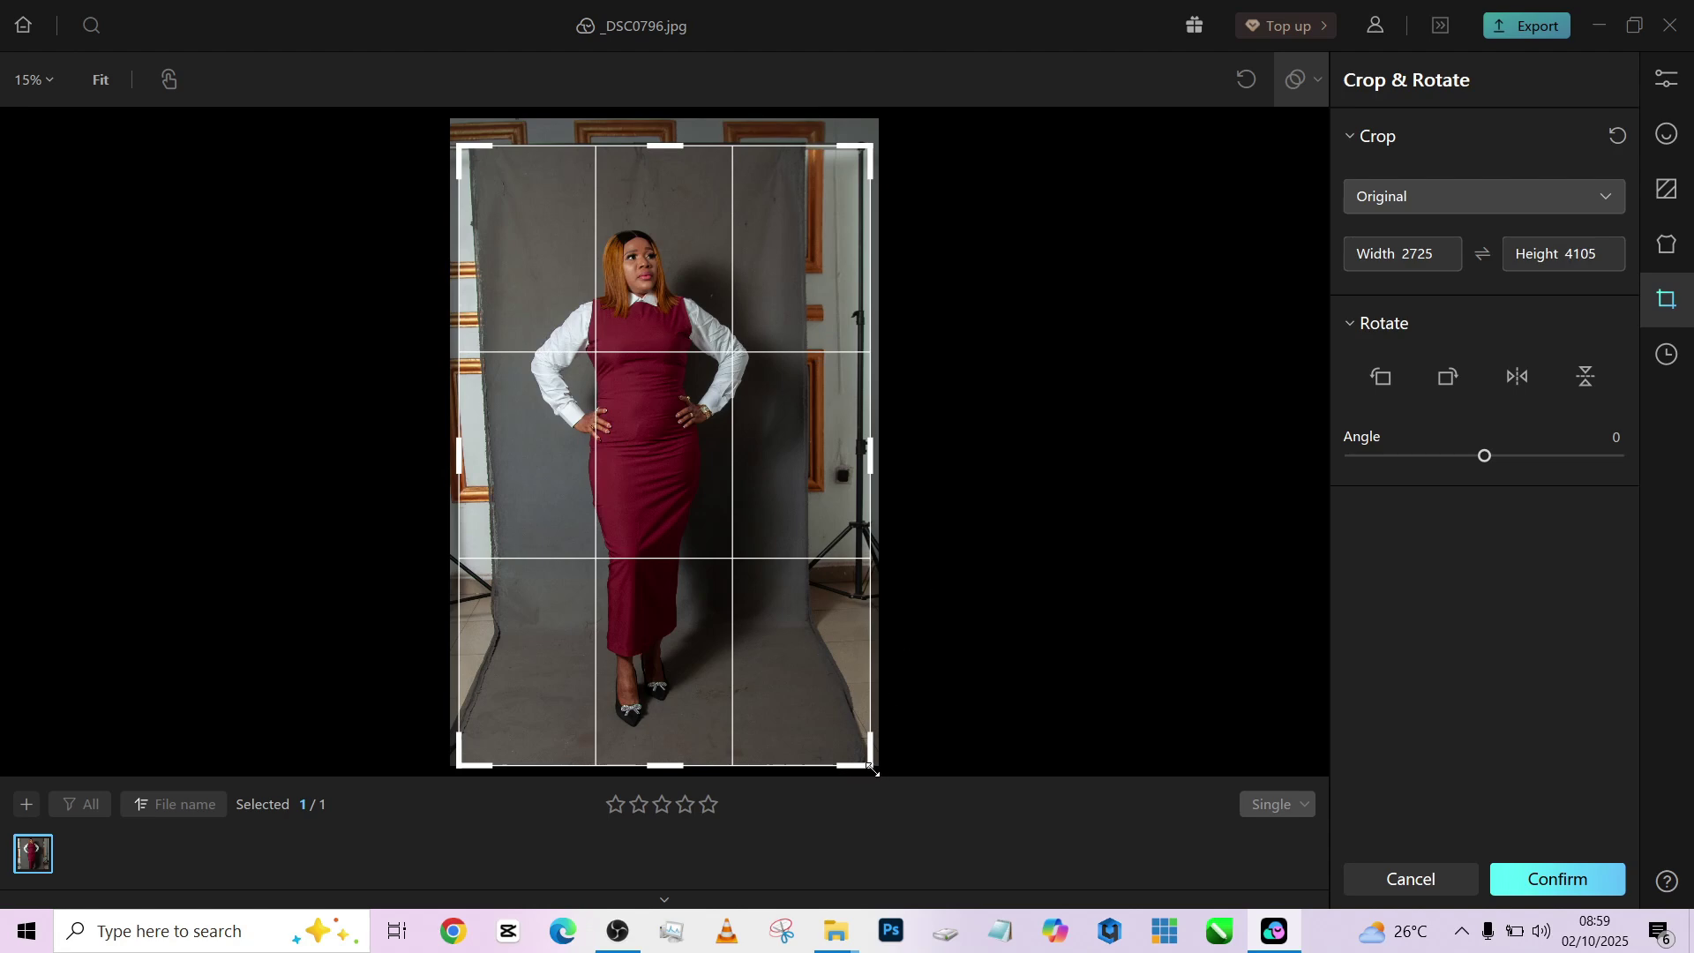
pyautogui.moveTo(873, 770); pyautogui.dragTo(864, 764)
pyautogui.press('Return')
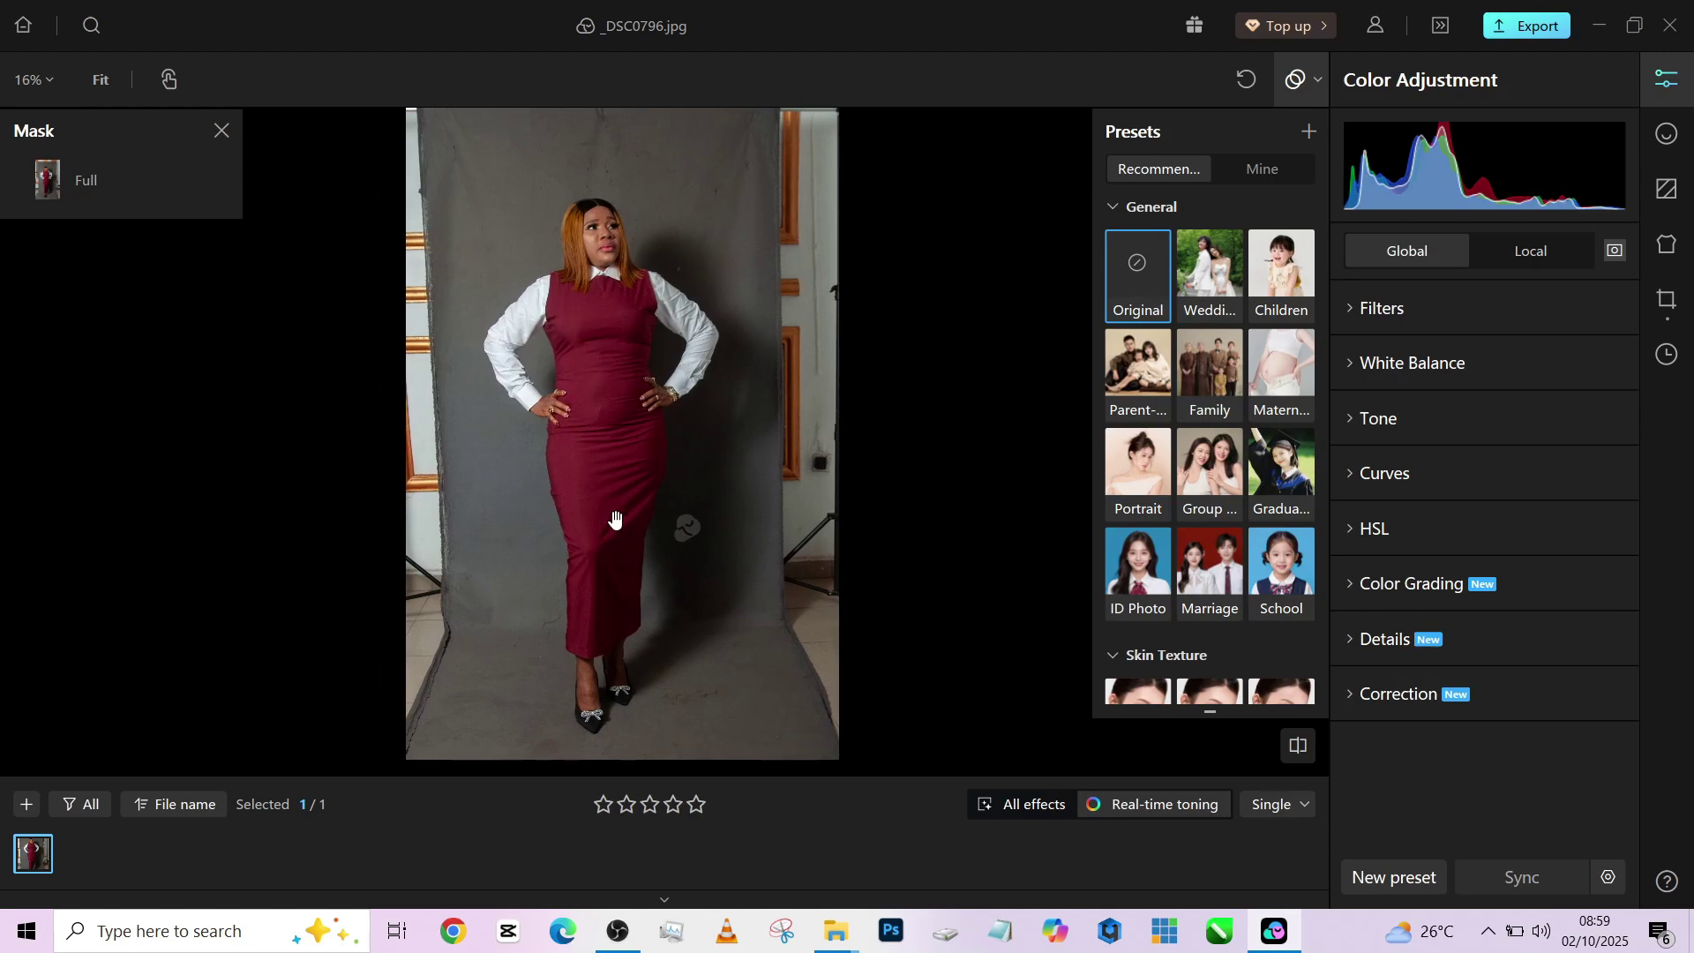
# - Turn on Remove Imperfections for the background and set Clean Background to 100
pyautogui.click(1666, 191)
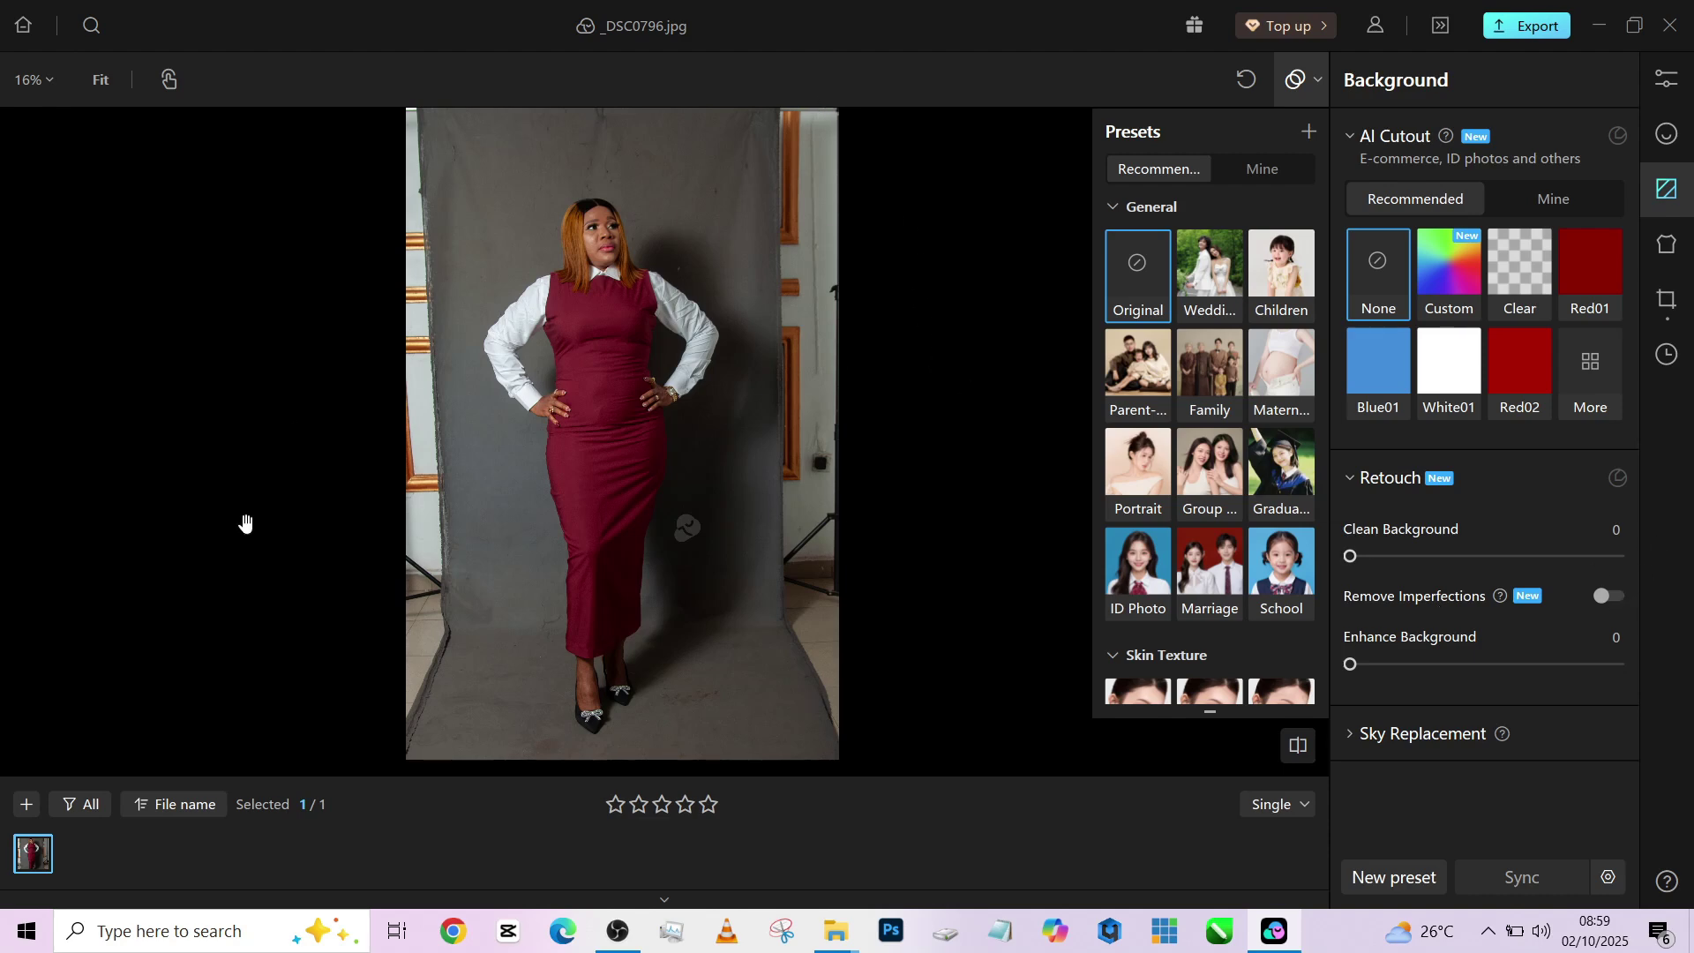
pyautogui.click(1608, 596)
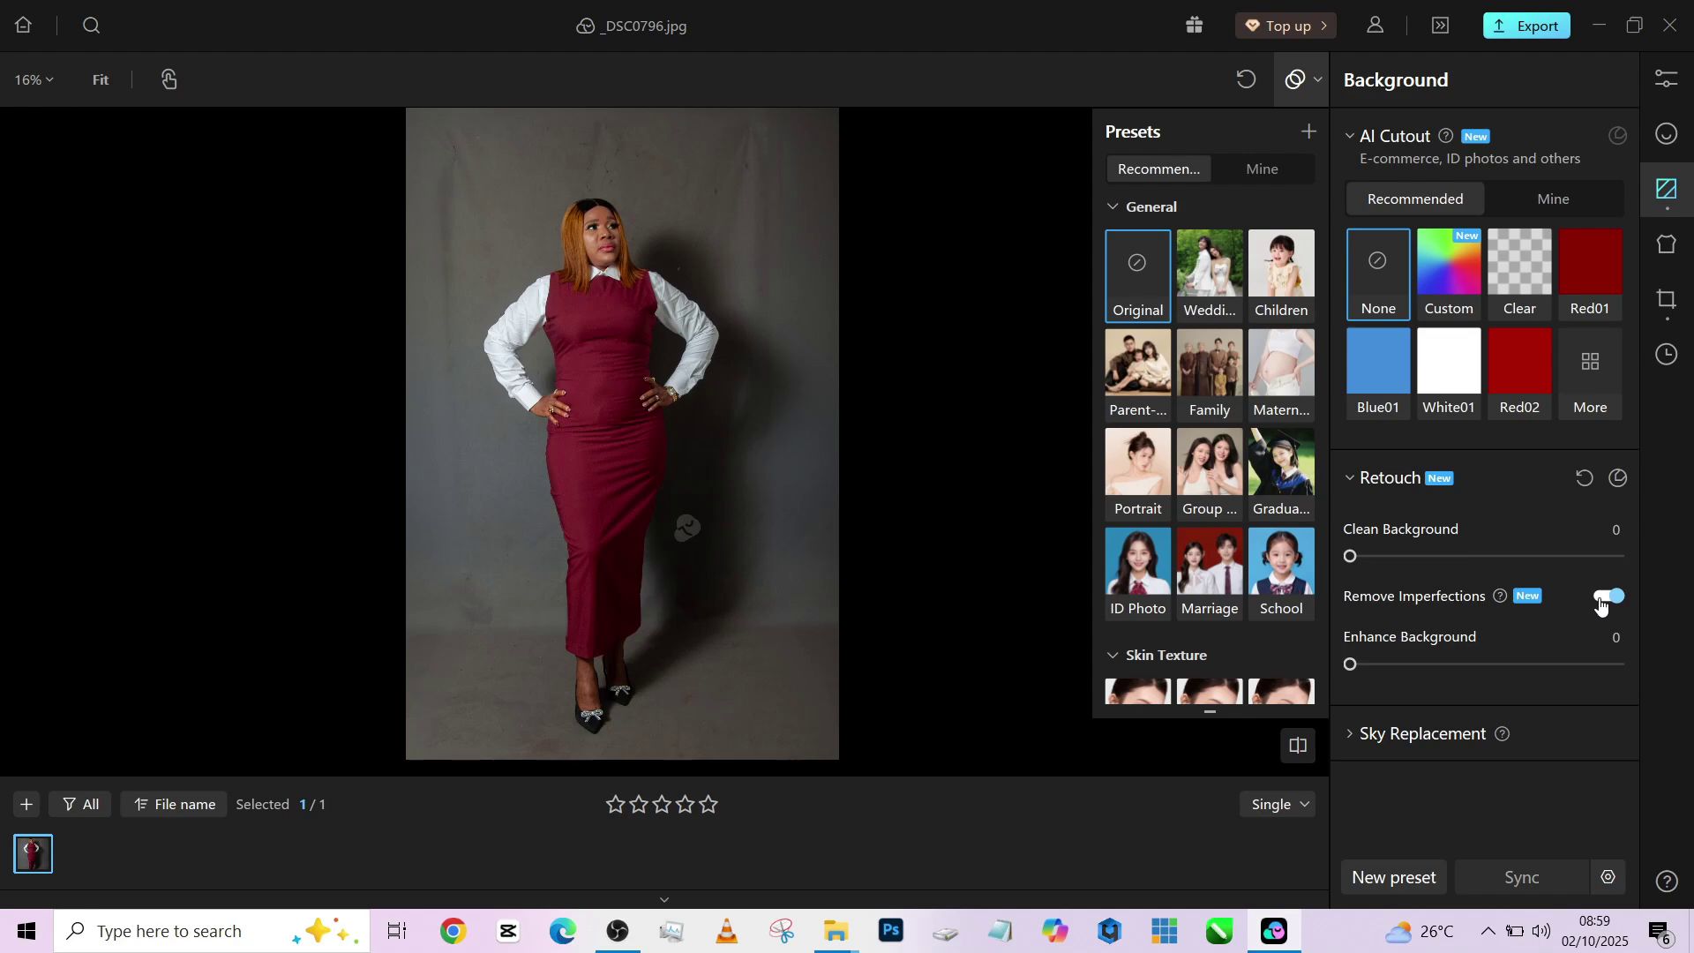
pyautogui.click(764, 608)
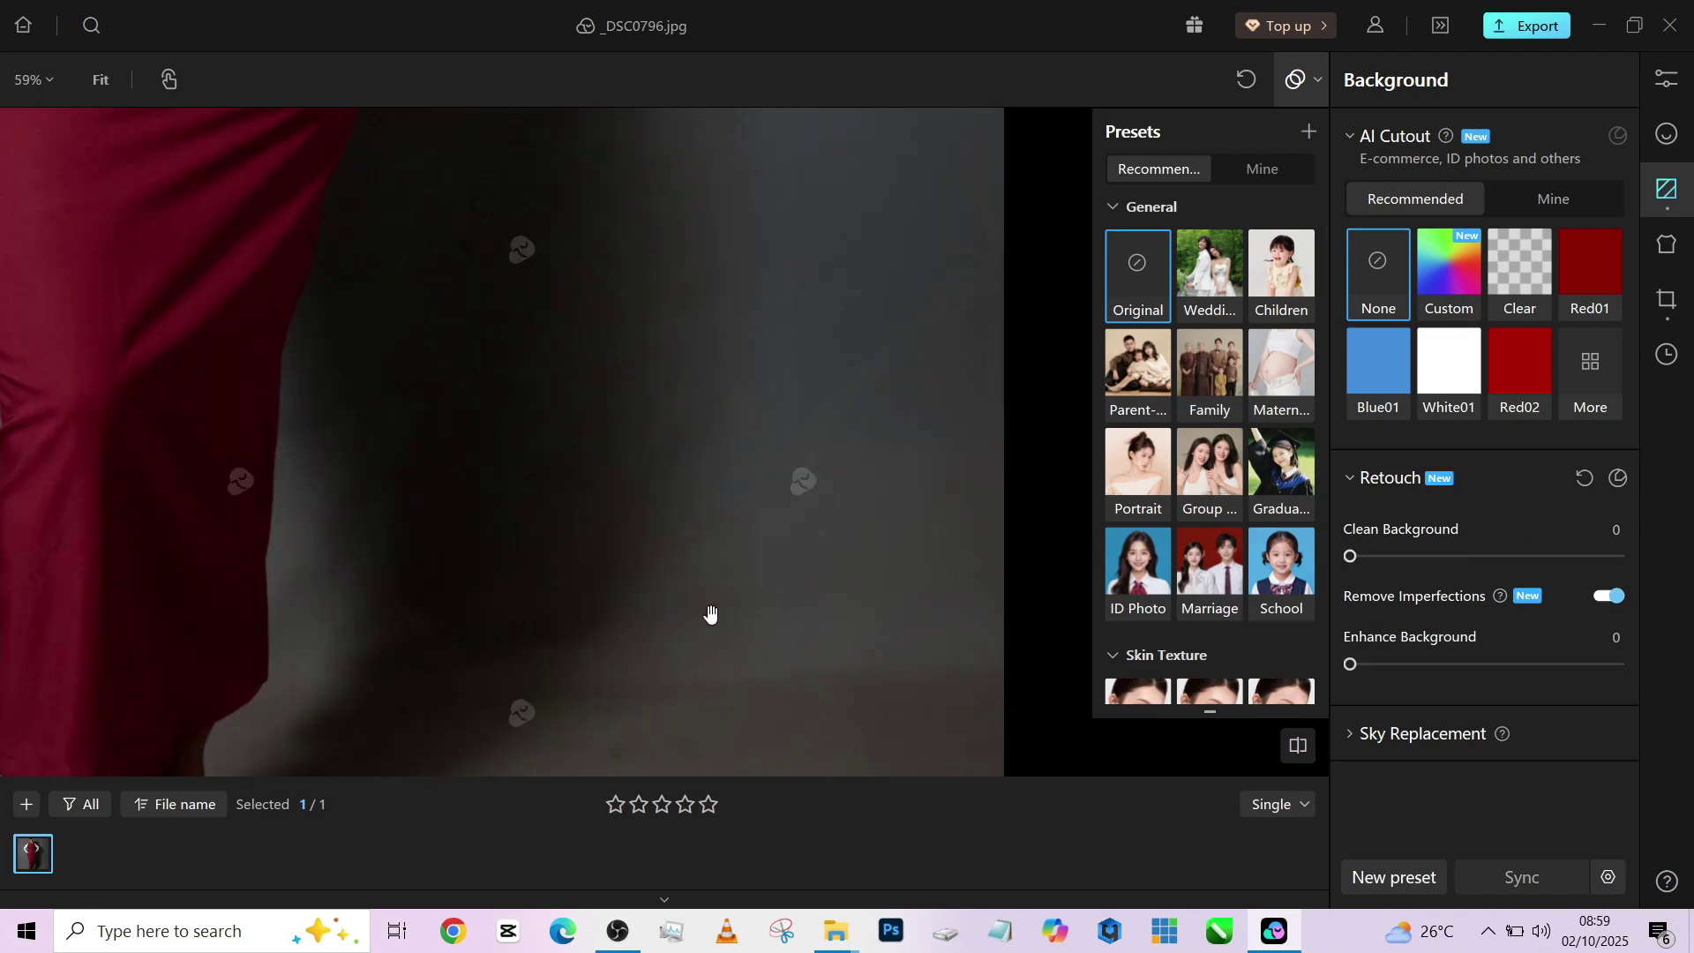
pyautogui.click(830, 366)
pyautogui.scroll(-5, 717, 451)
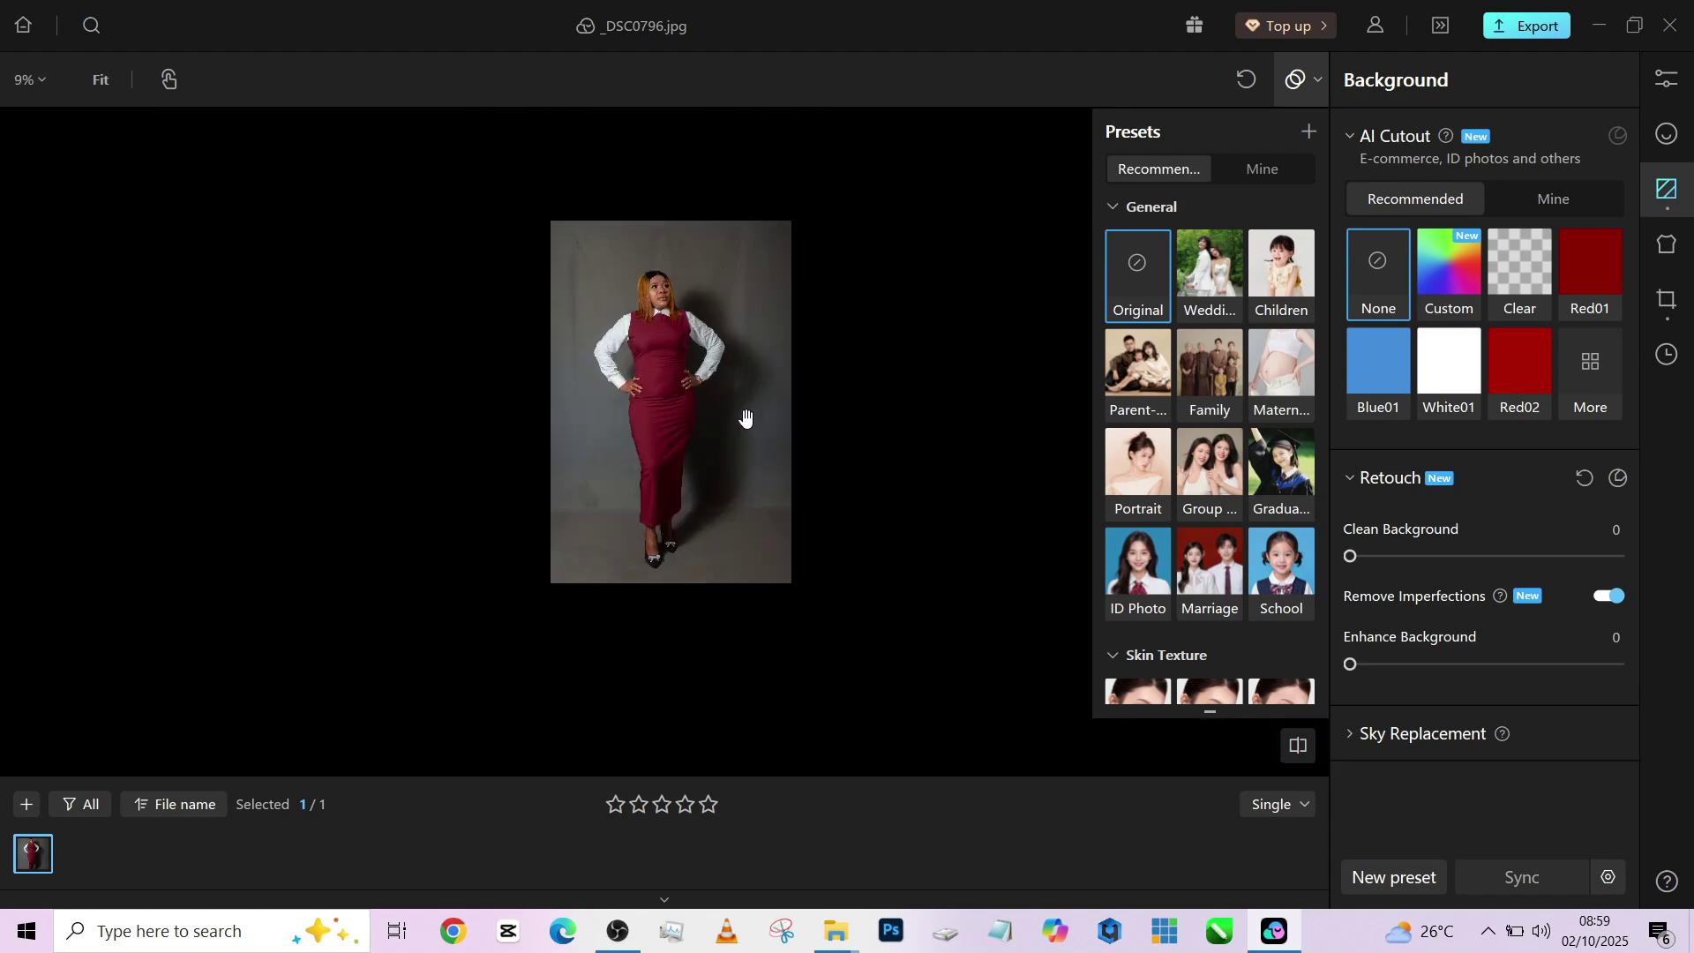
pyautogui.scroll(2, 745, 420)
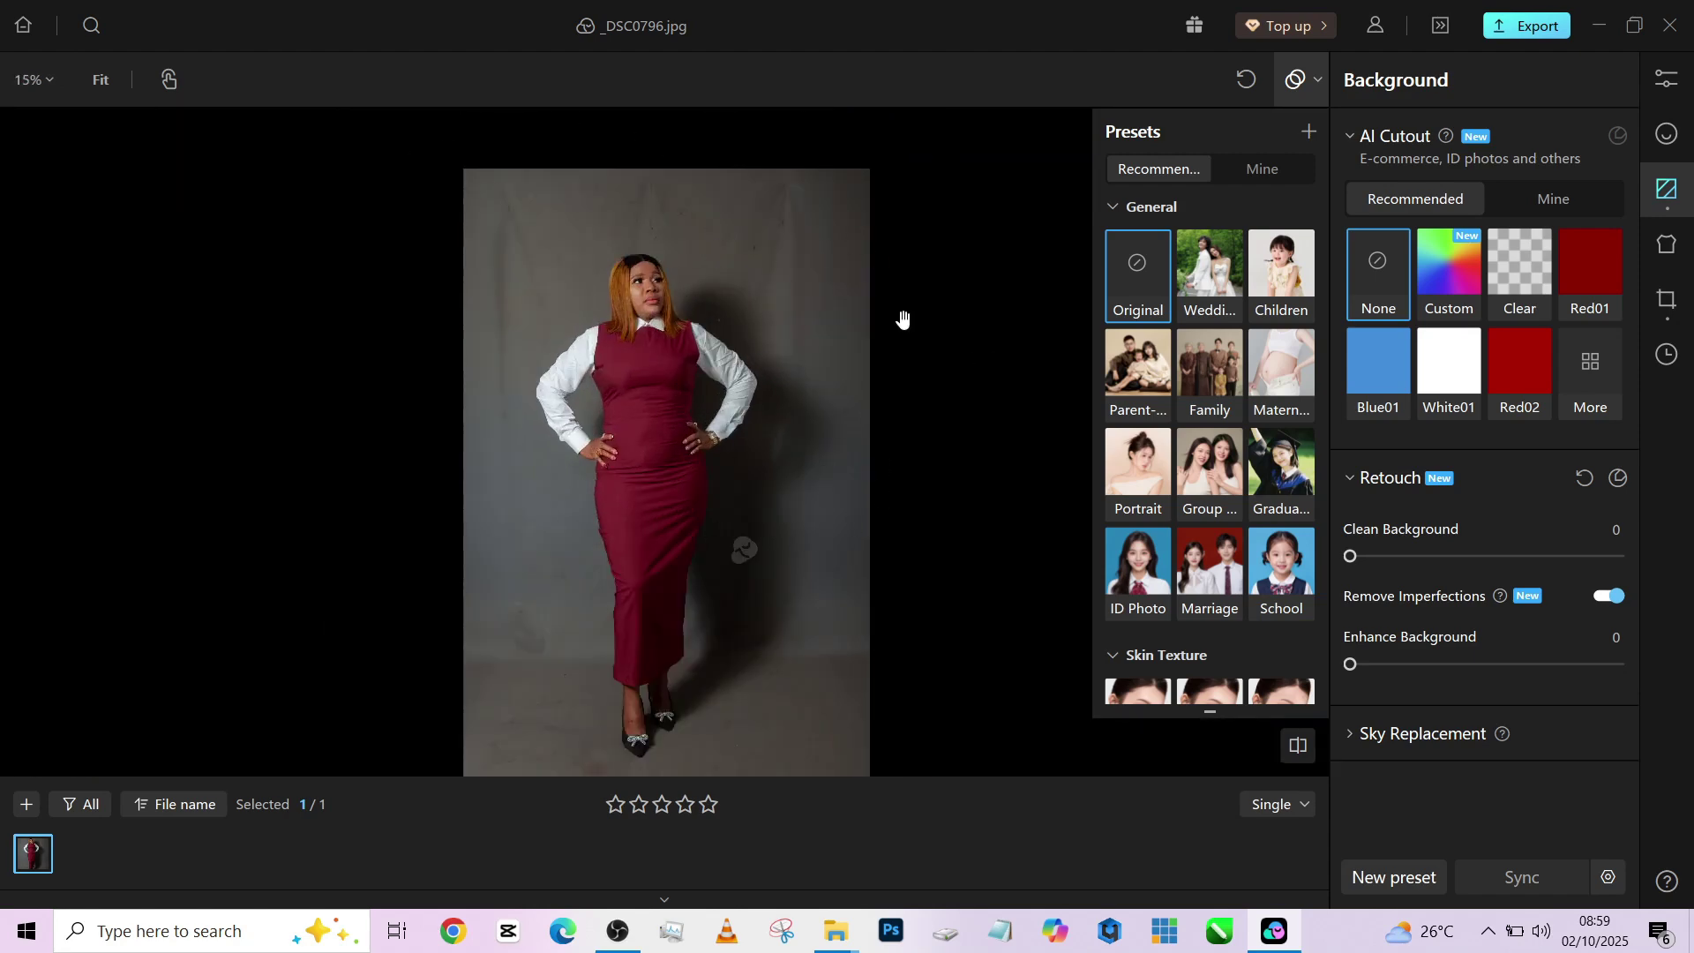
pyautogui.moveTo(1436, 557); pyautogui.dragTo(1619, 557)
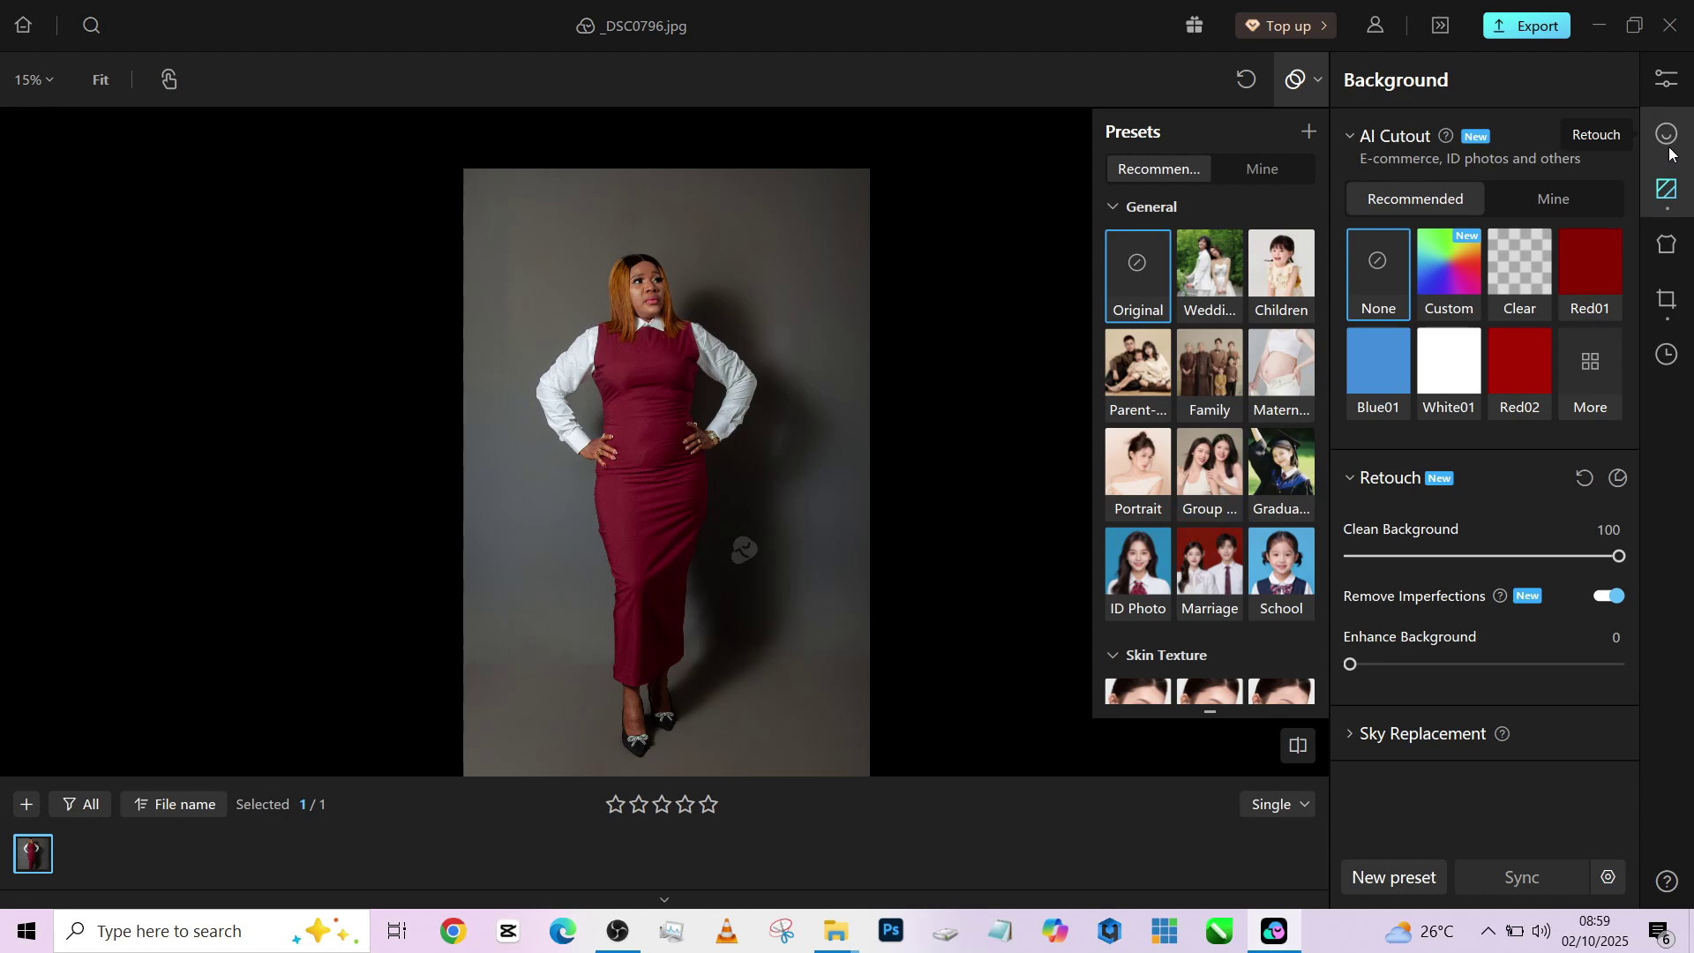
# - Apply a local color adjustment to the background only, setting Vibrance to -100 and Saturation to -57
pyautogui.click(1665, 77)
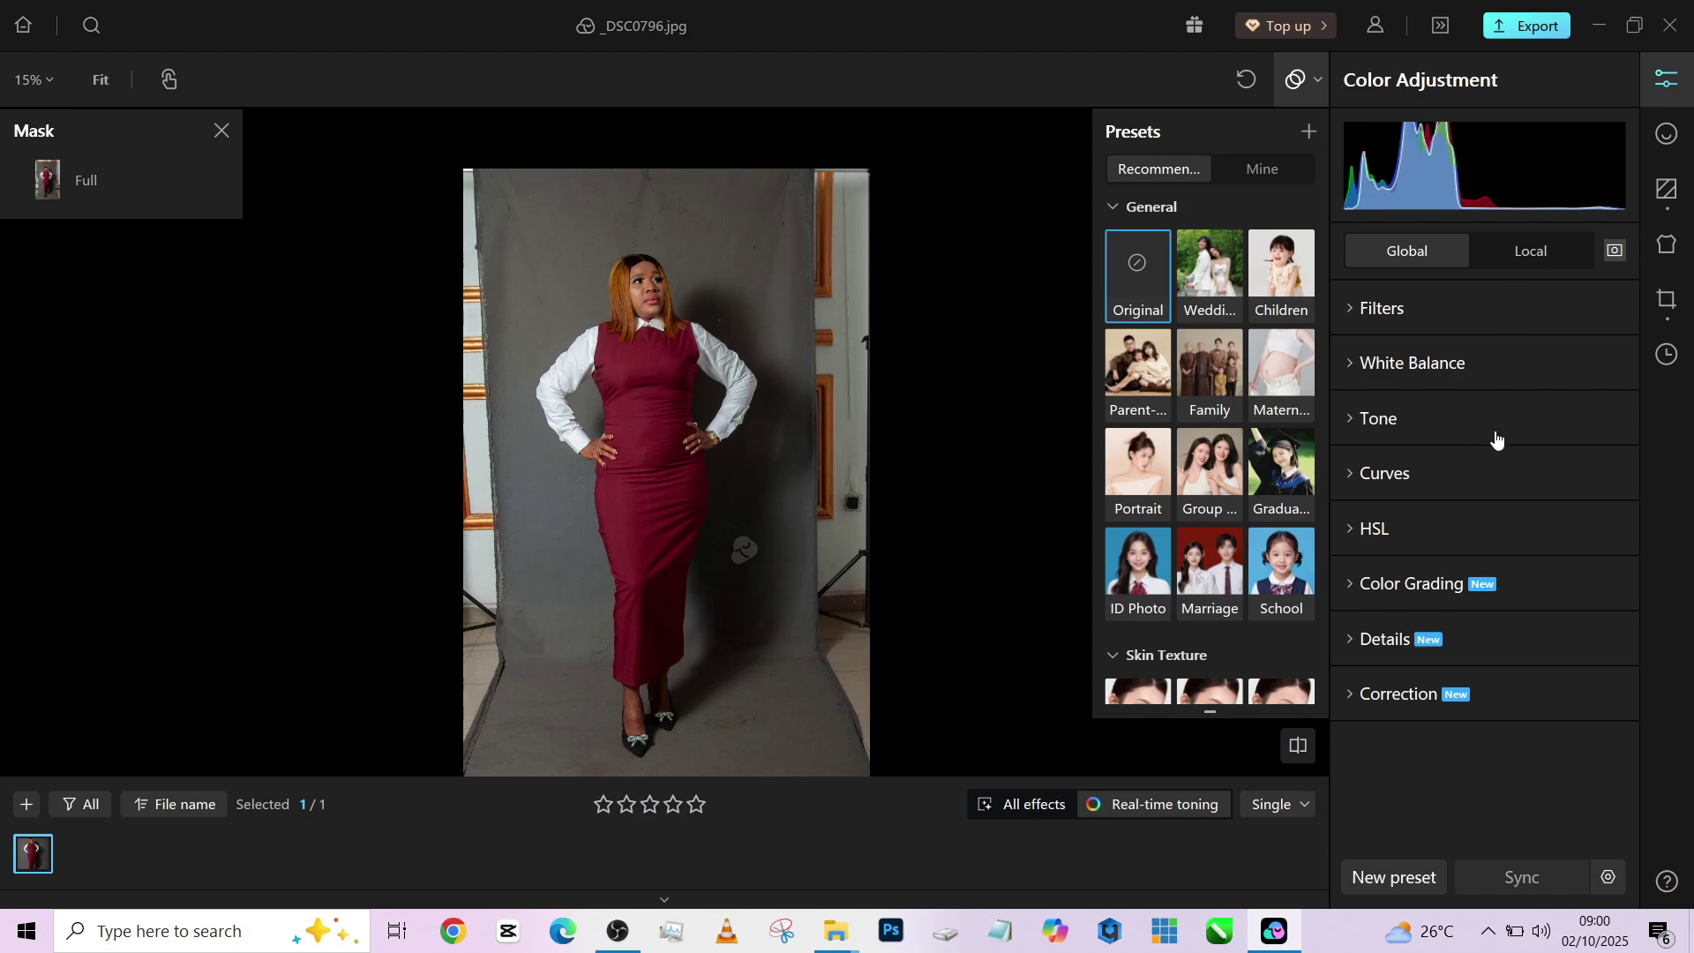
pyautogui.click(1516, 257)
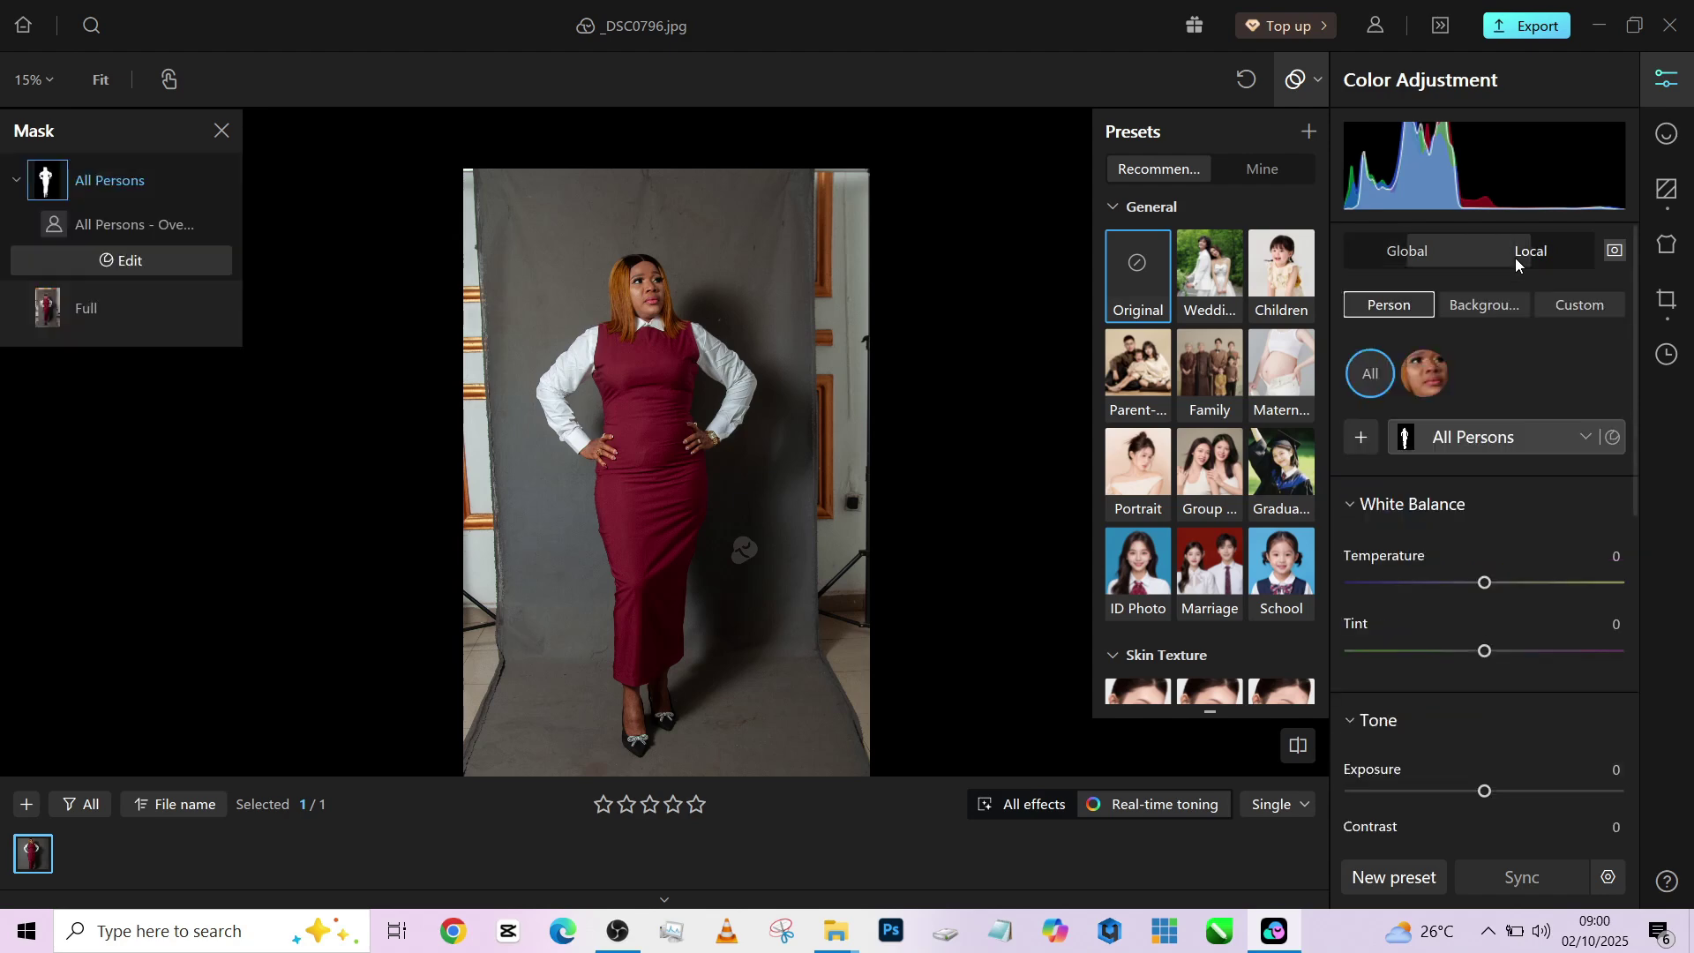
pyautogui.click(1485, 305)
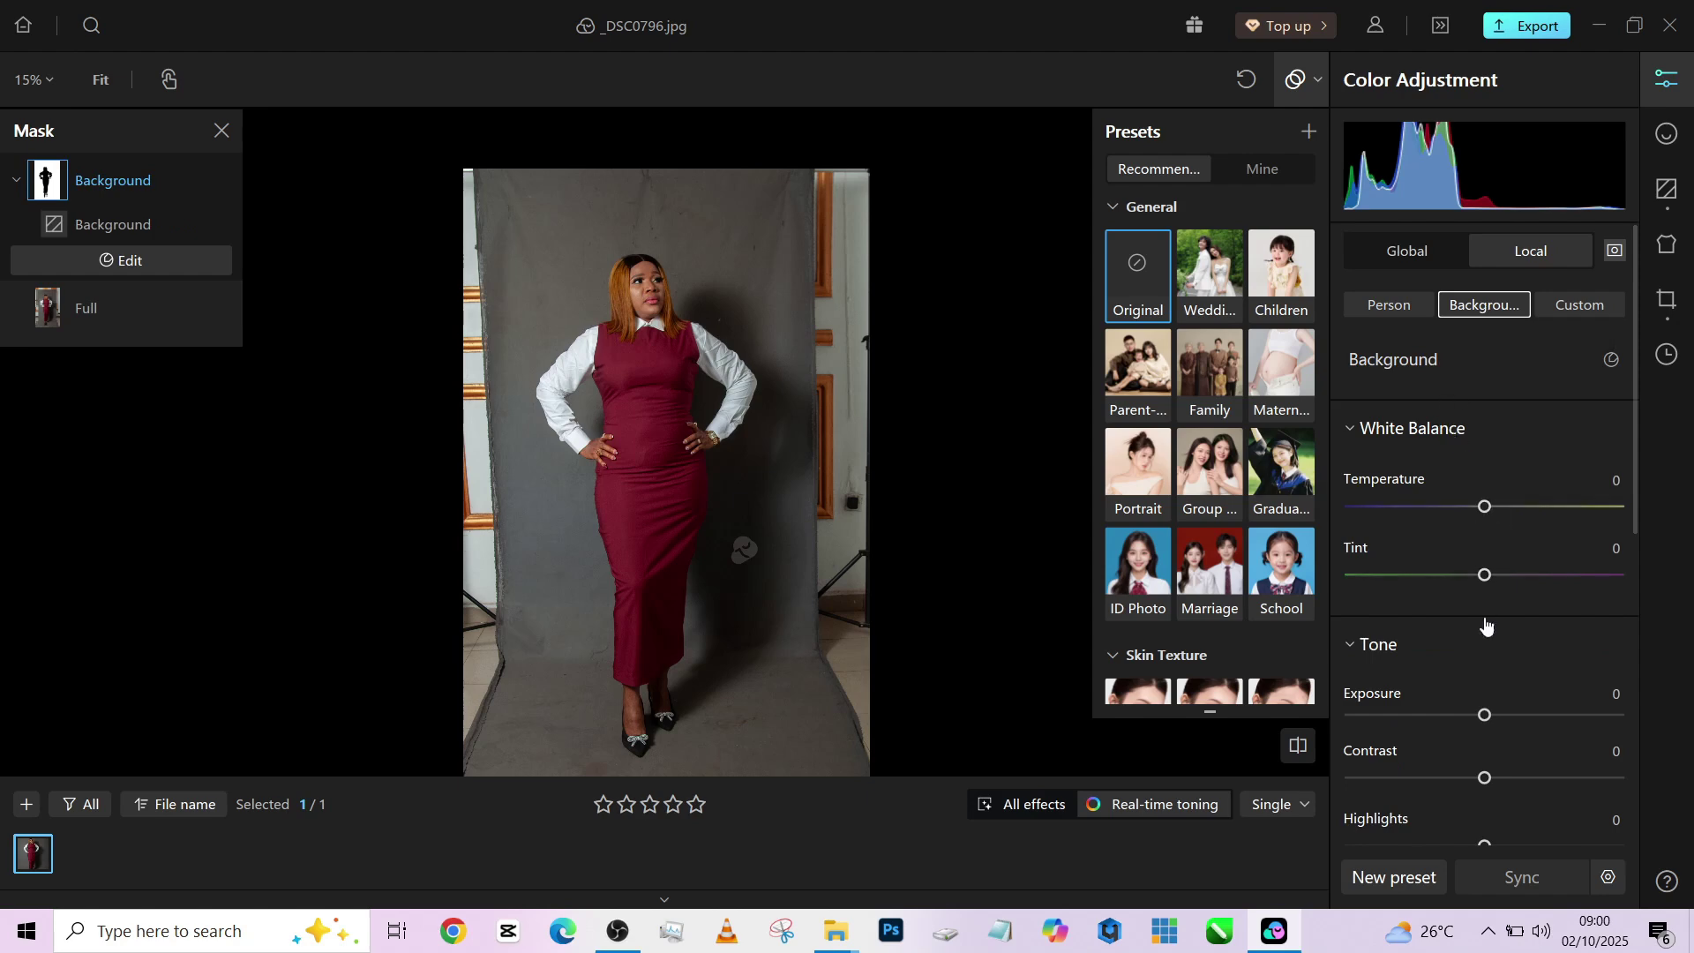
pyautogui.click(1426, 719)
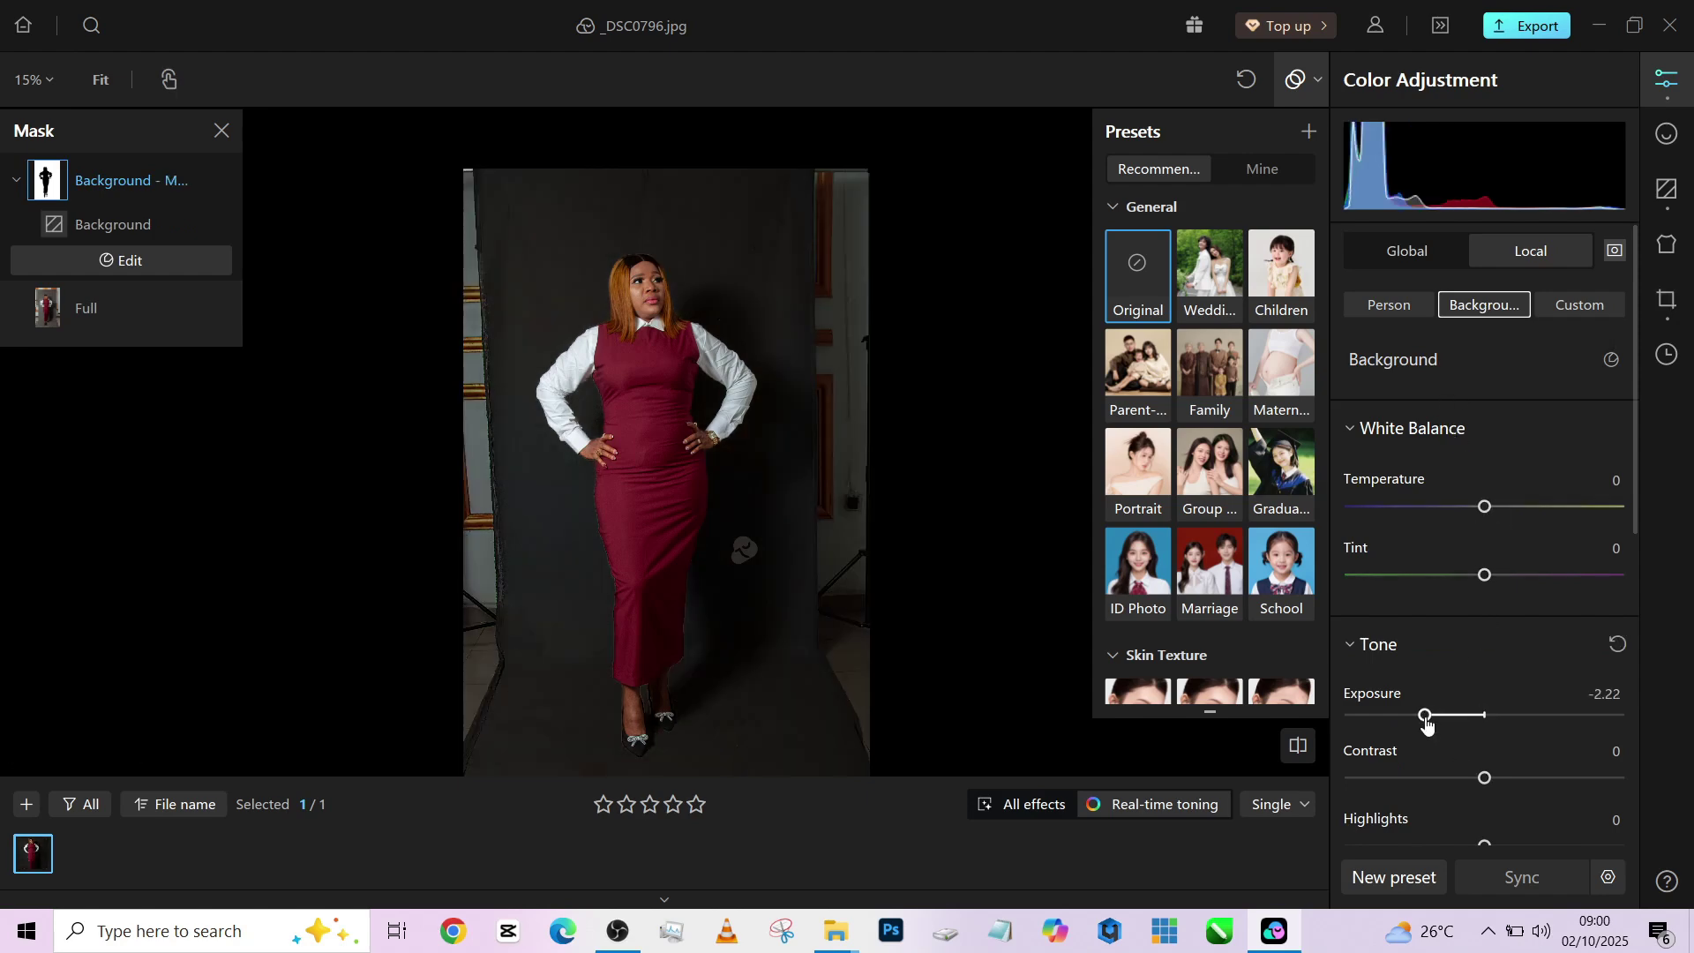
pyautogui.hotkey('ctrl', 'z')
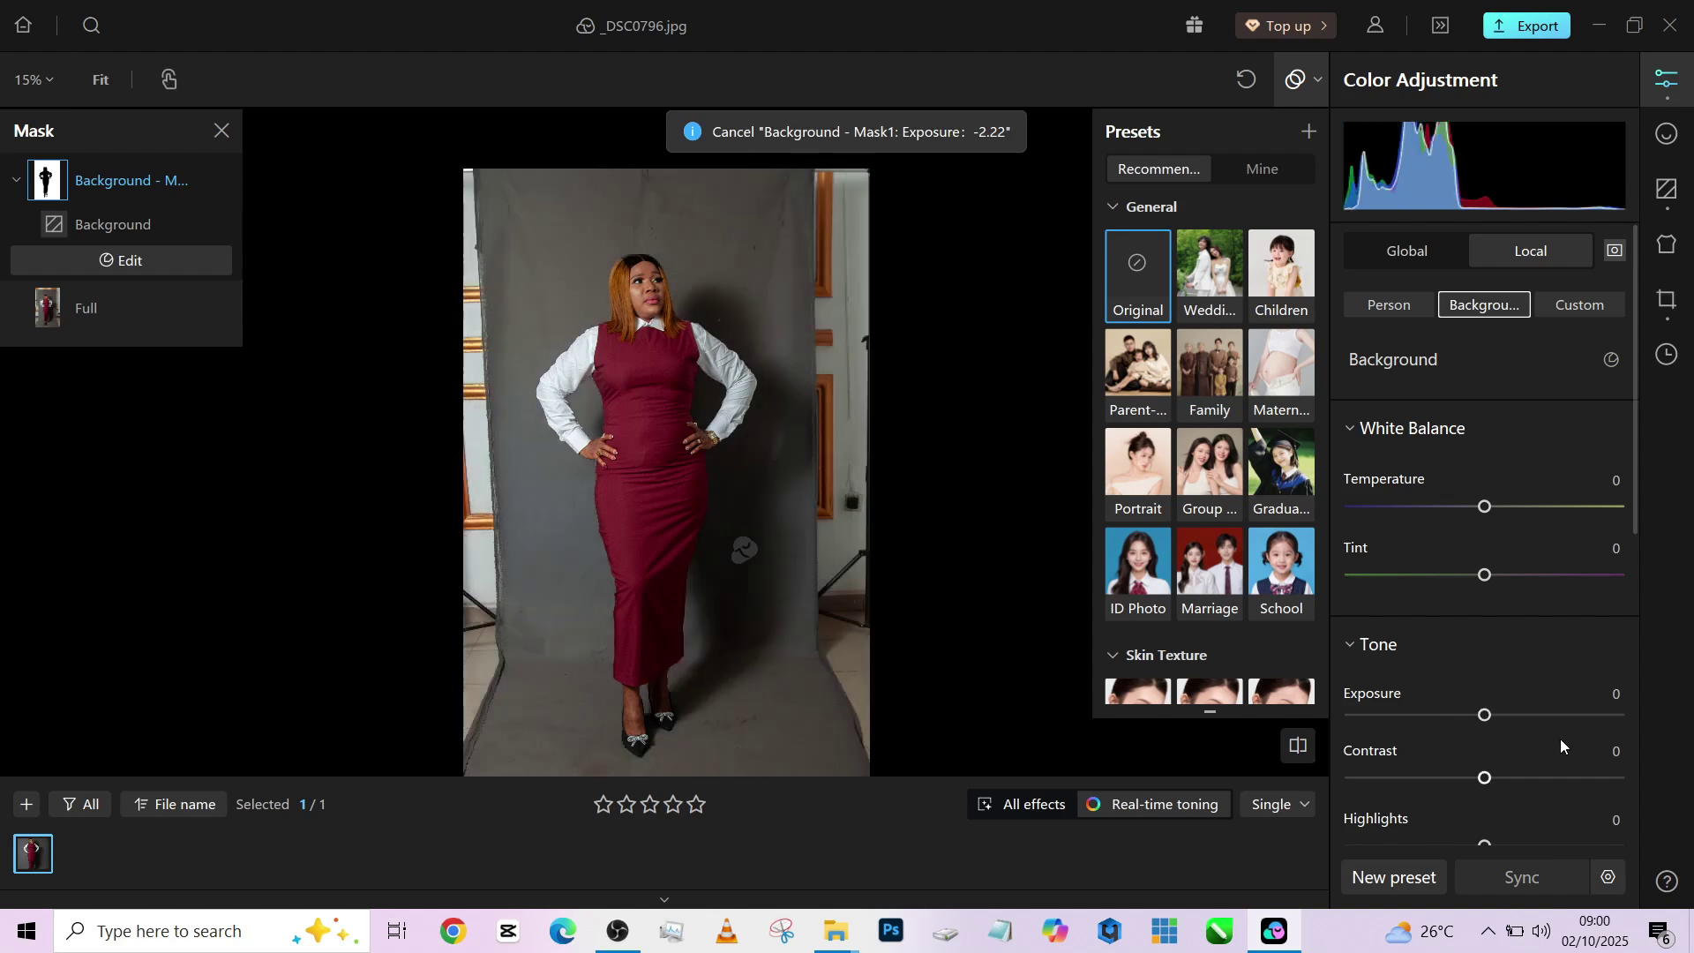
pyautogui.scroll(-3, 1565, 728)
pyautogui.scroll(-3, 1569, 717)
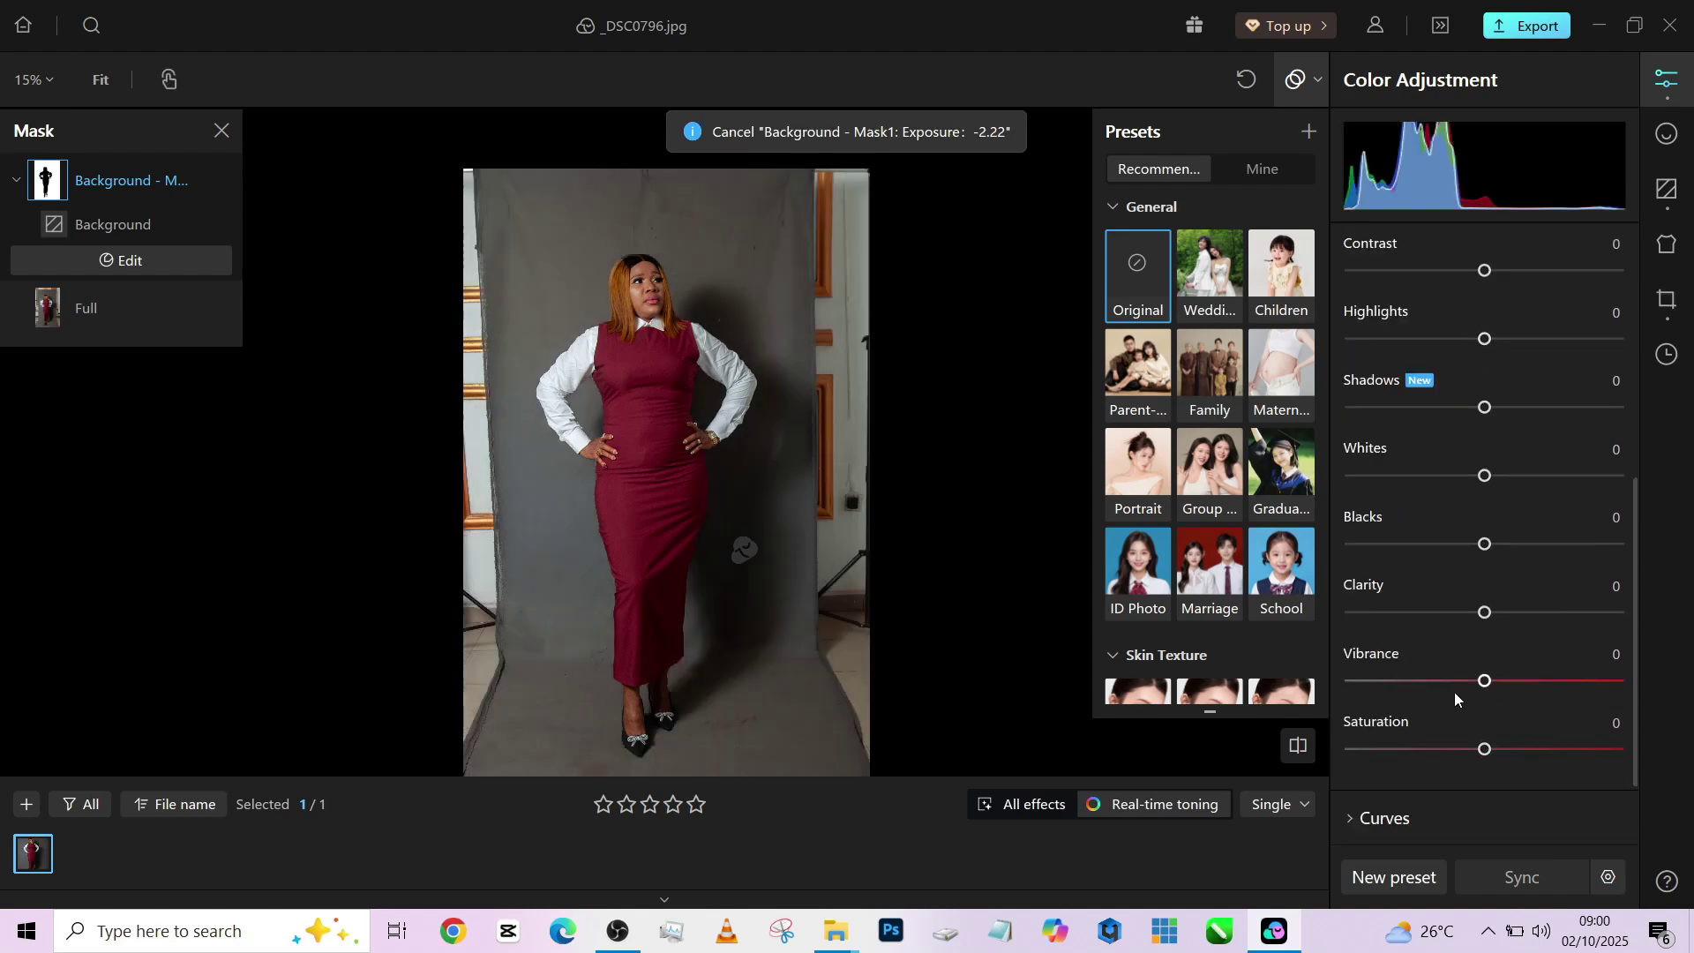
pyautogui.moveTo(1456, 681); pyautogui.dragTo(1305, 688)
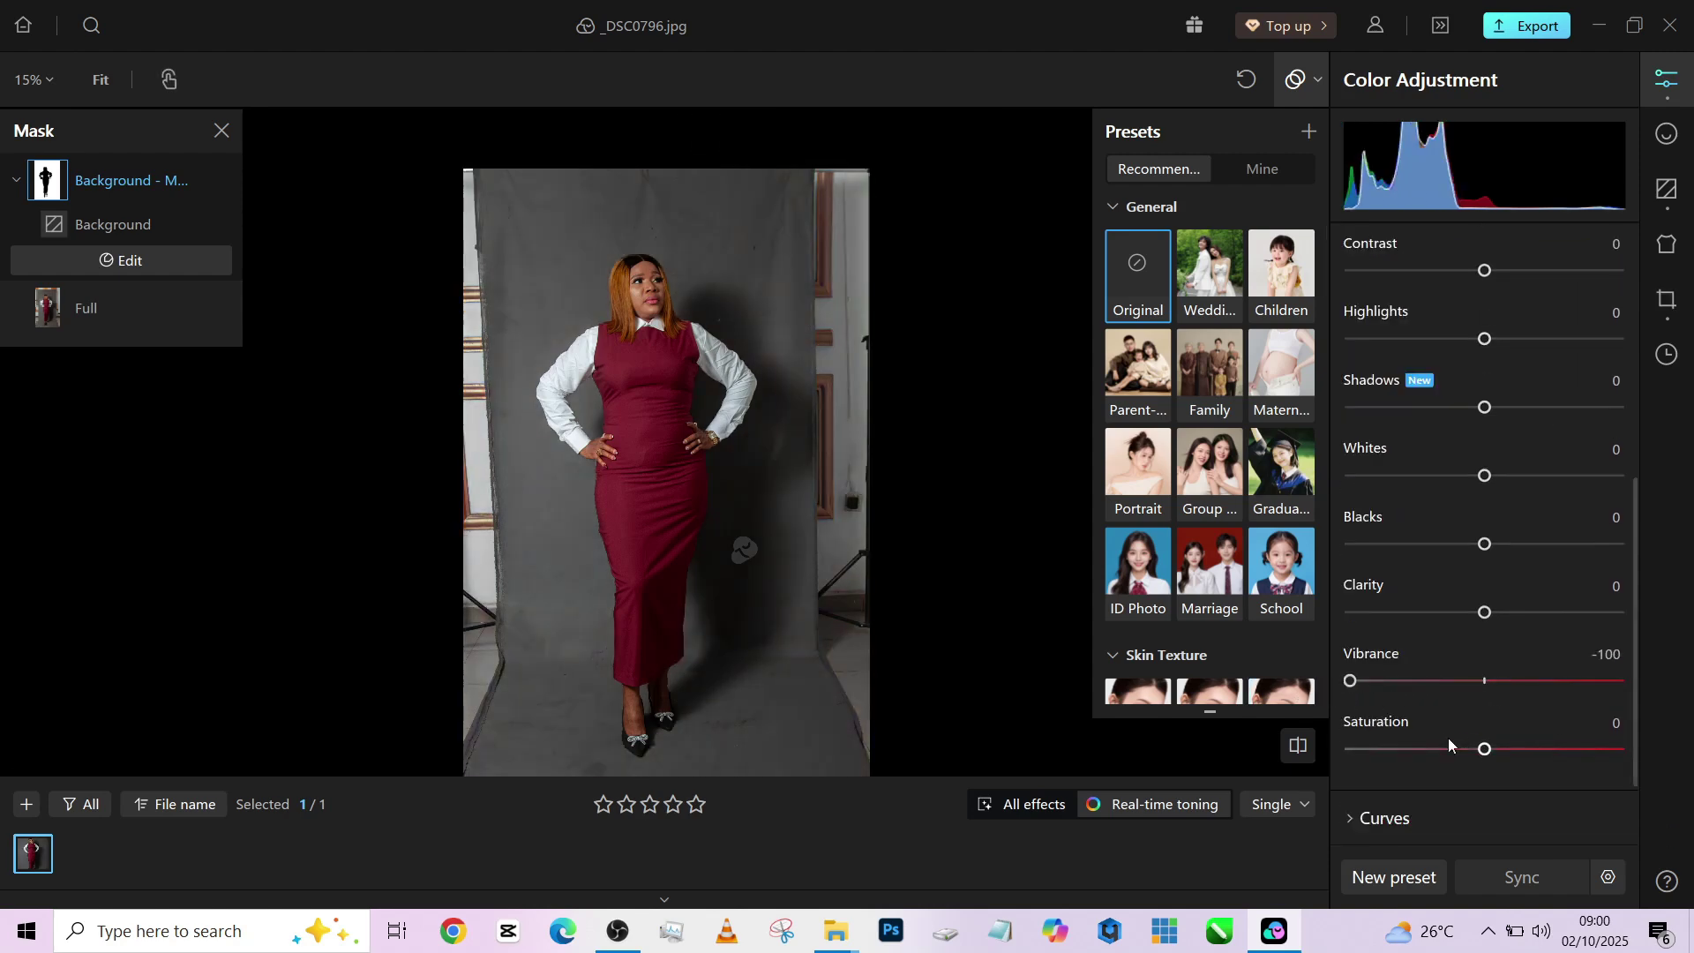
pyautogui.moveTo(1422, 749); pyautogui.dragTo(1409, 750)
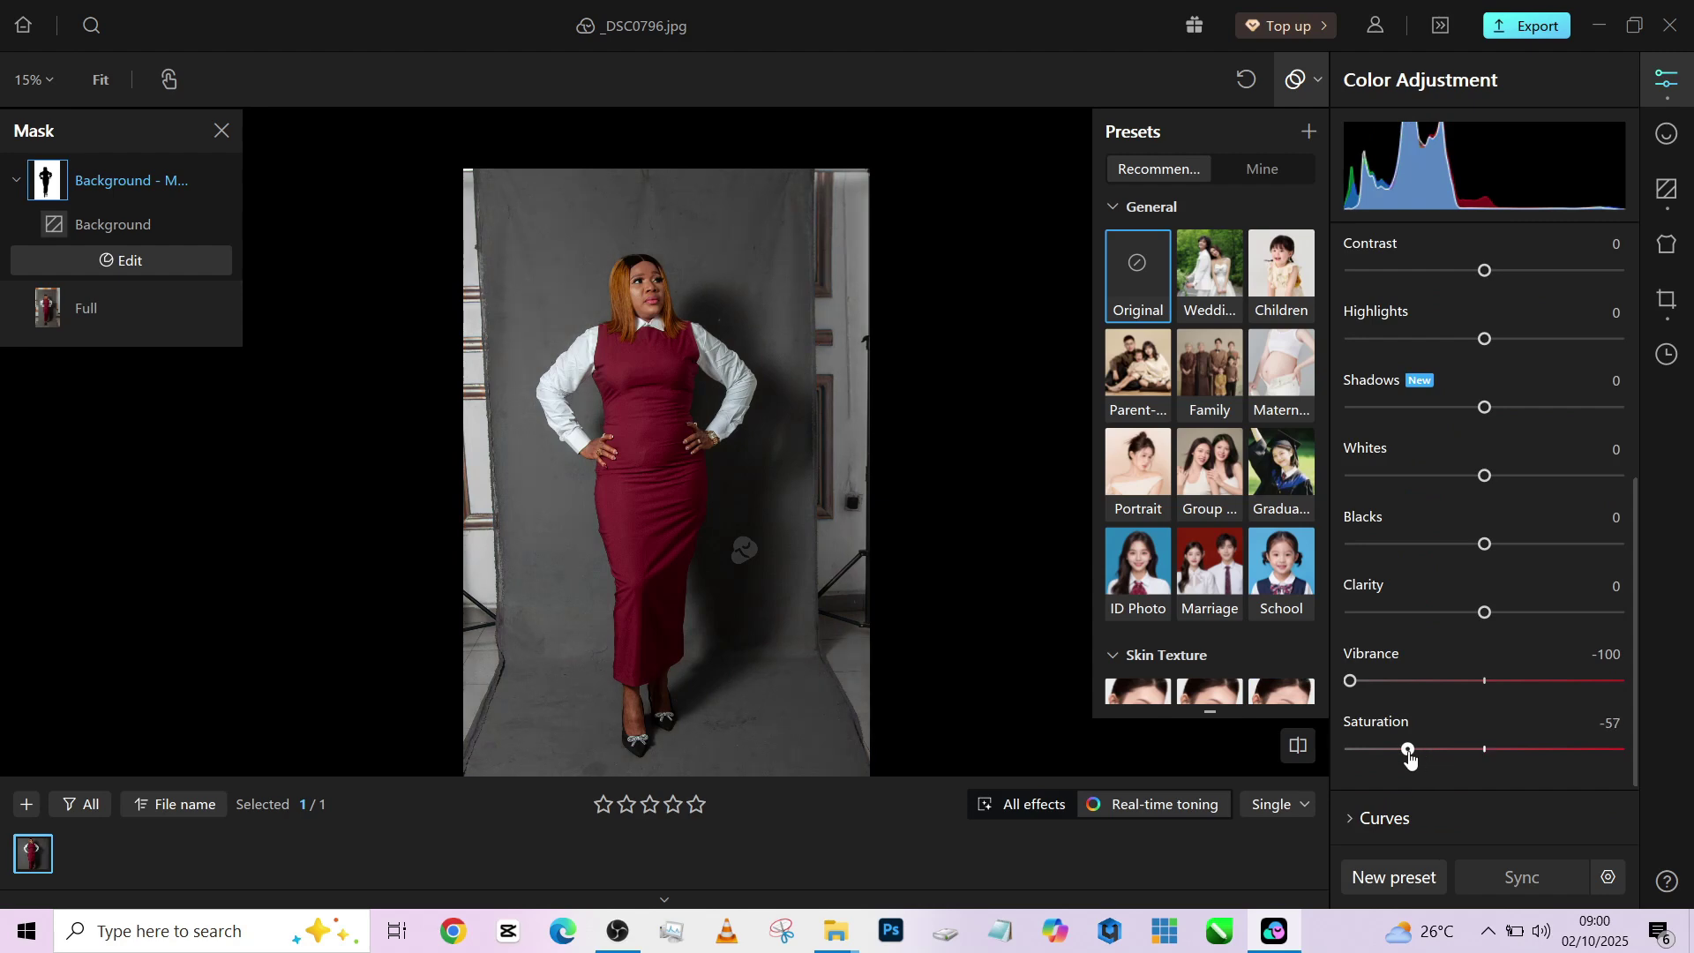
# - Lower the local background exposure to -0.66
pyautogui.click(1663, 134)
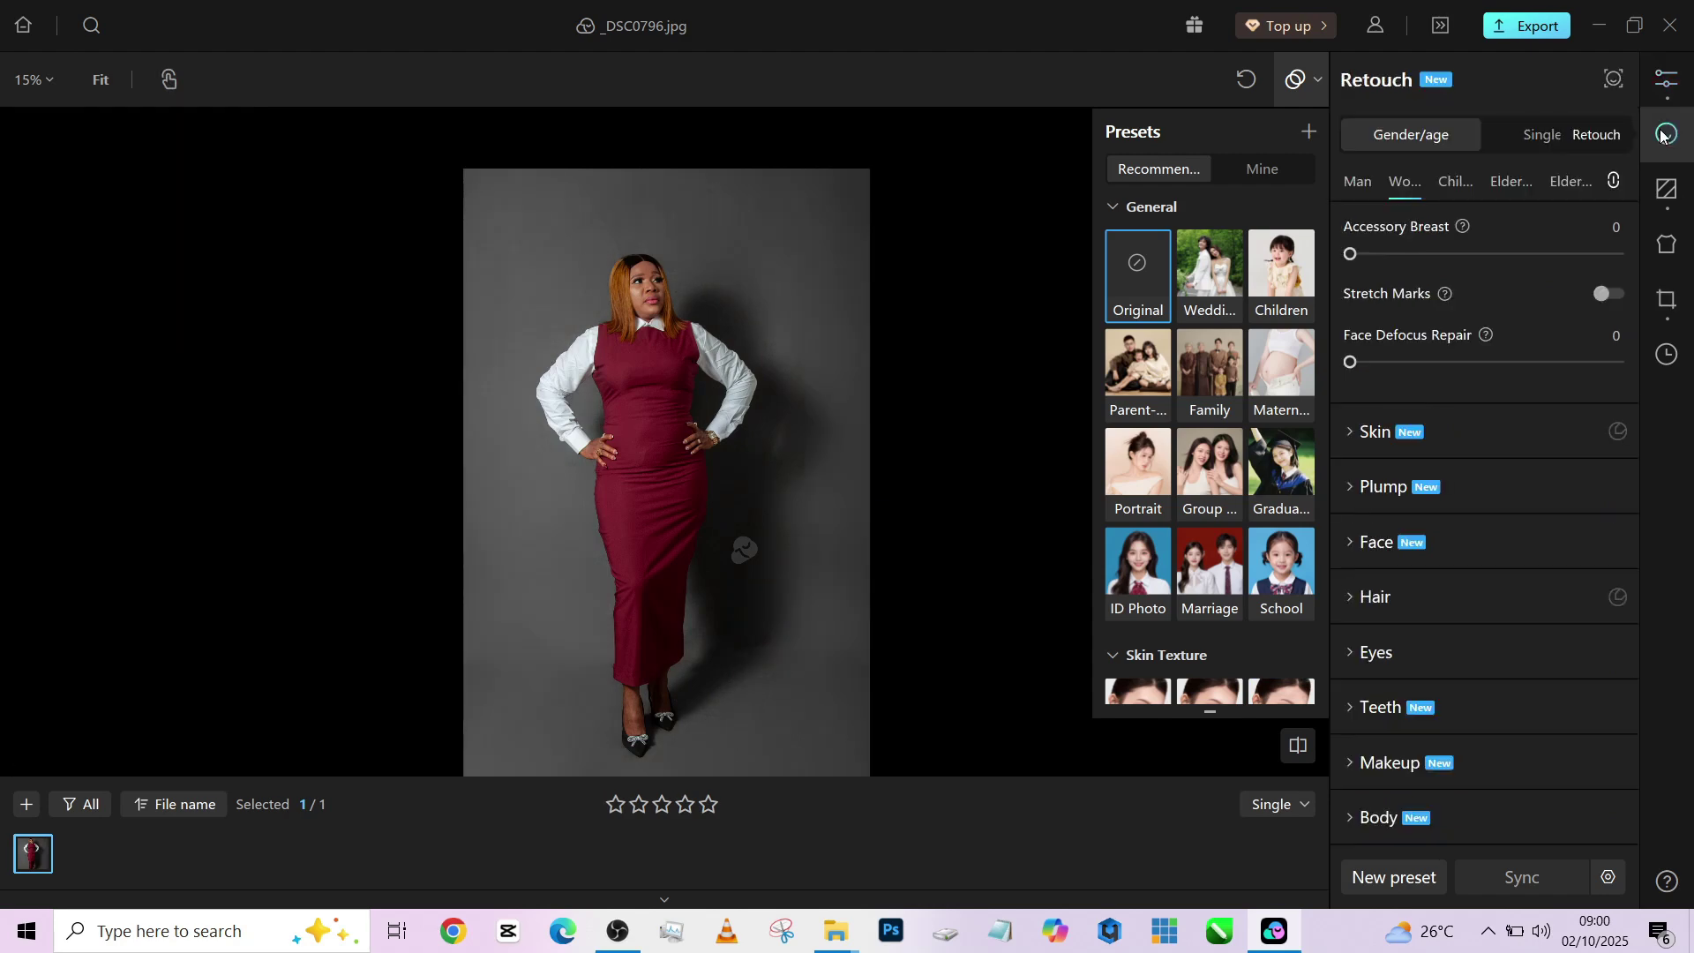
pyautogui.click(1666, 79)
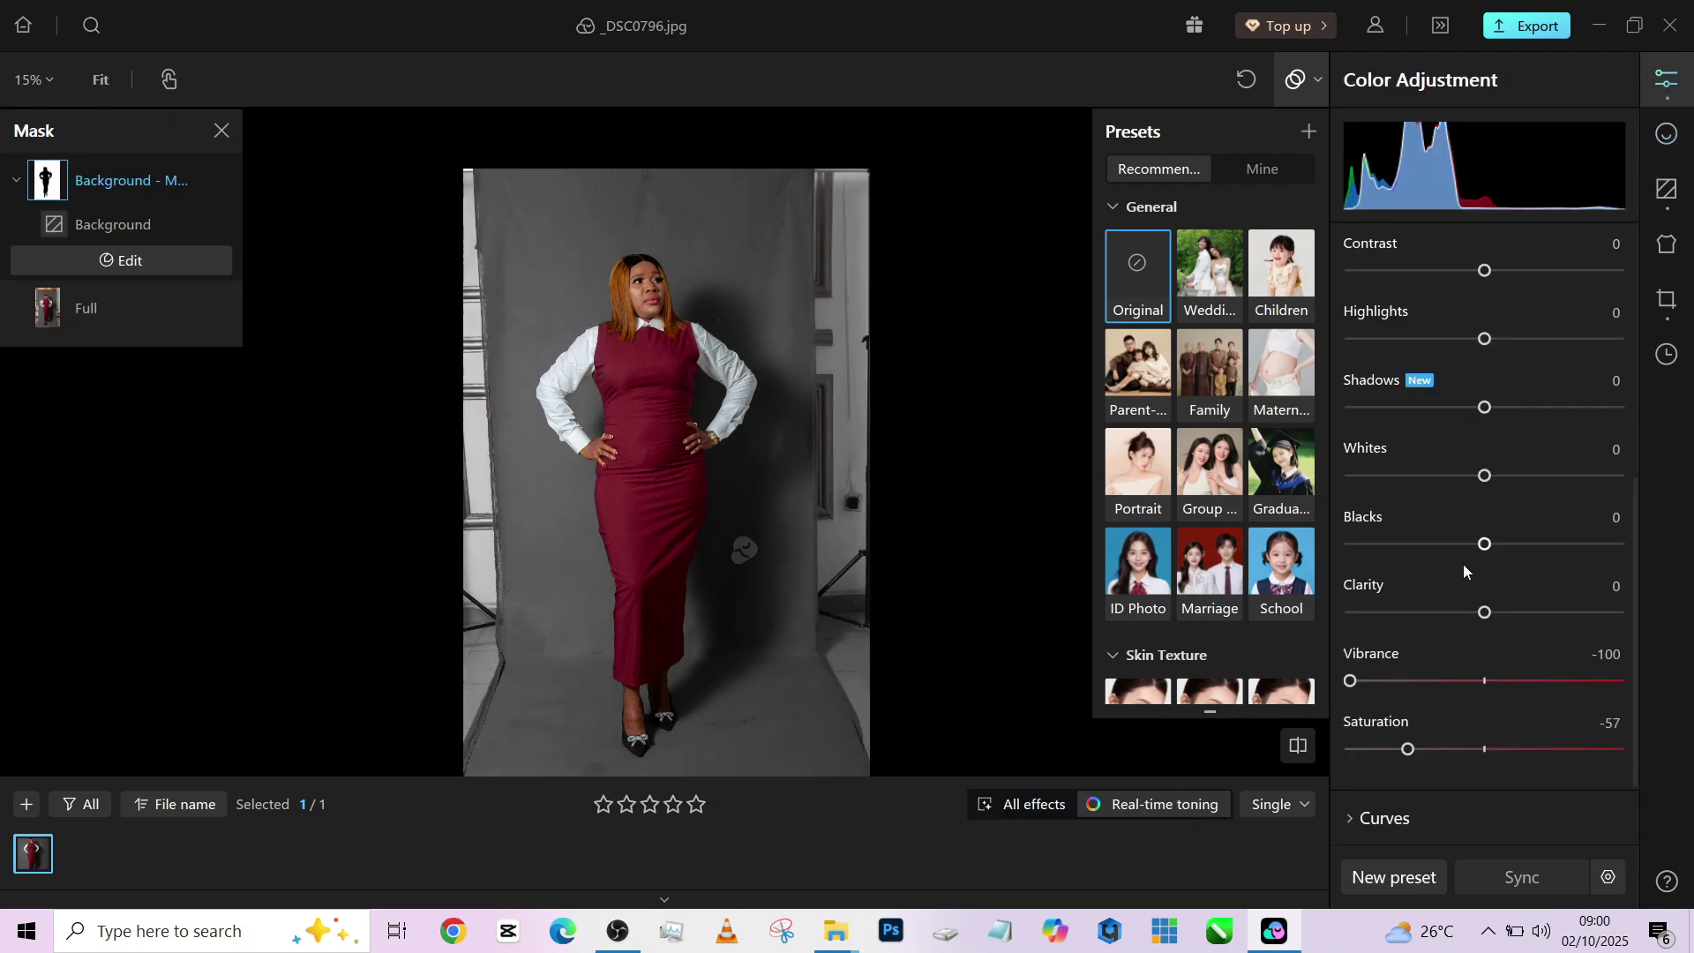
pyautogui.scroll(2, 1470, 573)
pyautogui.scroll(2, 1512, 395)
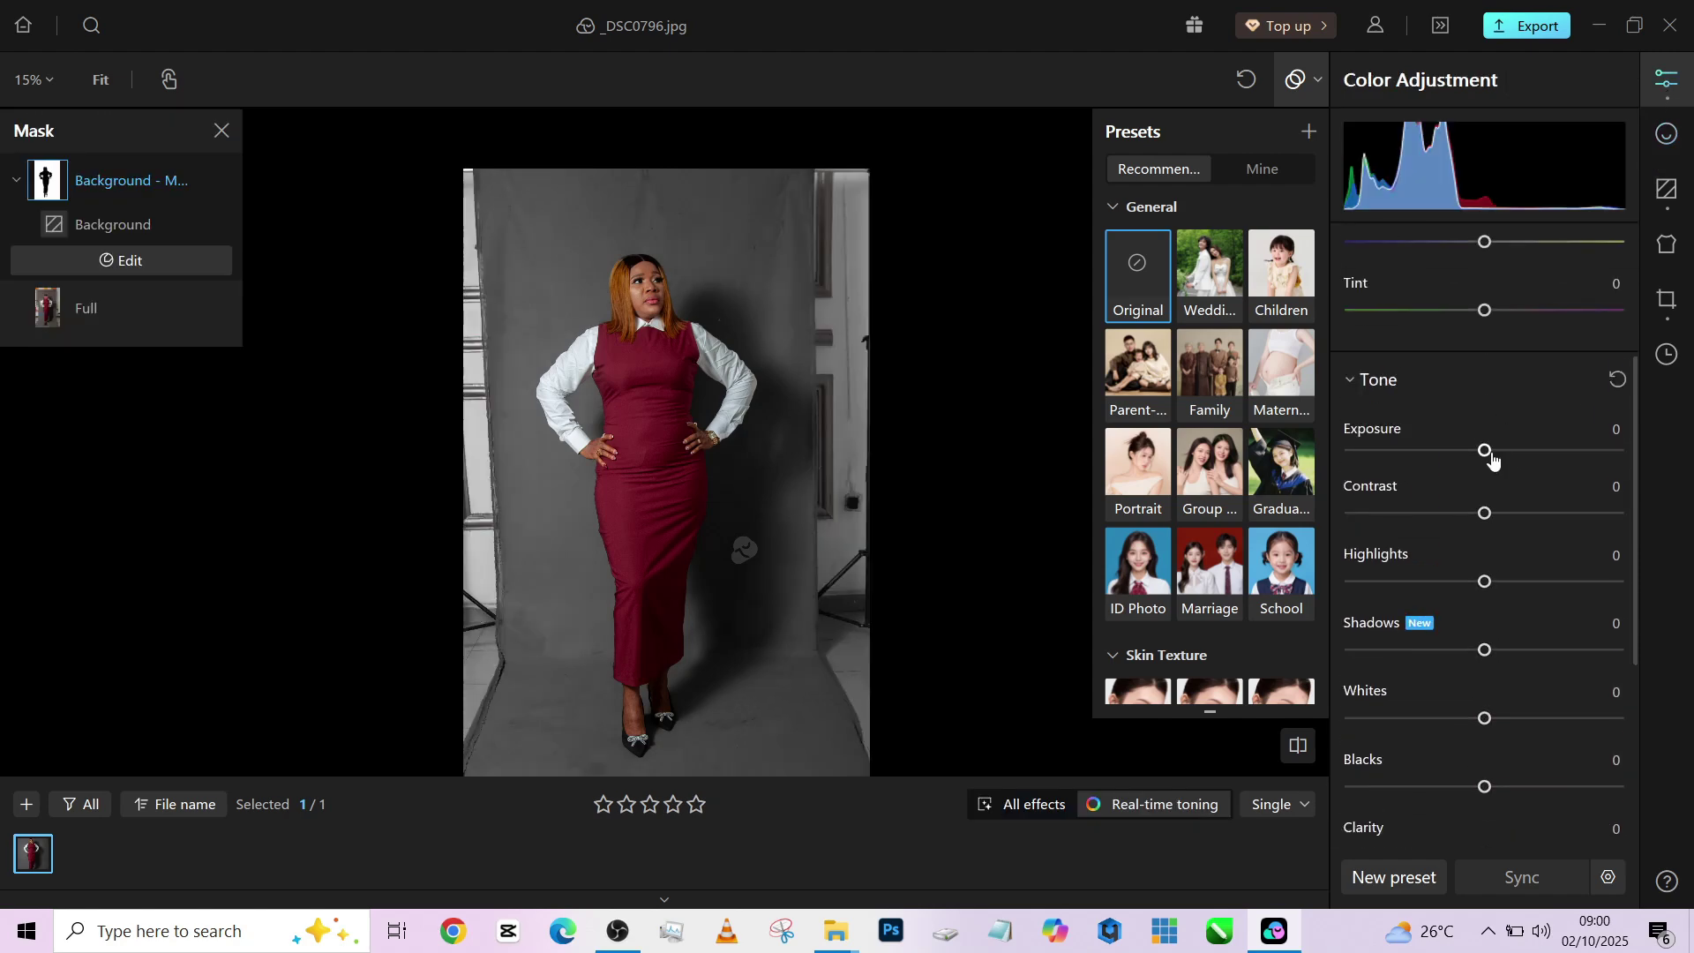
pyautogui.moveTo(1491, 456)
pyautogui.mouseDown()
pyautogui.moveTo(1517, 456)
pyautogui.moveTo(1468, 460)
pyautogui.mouseUp()
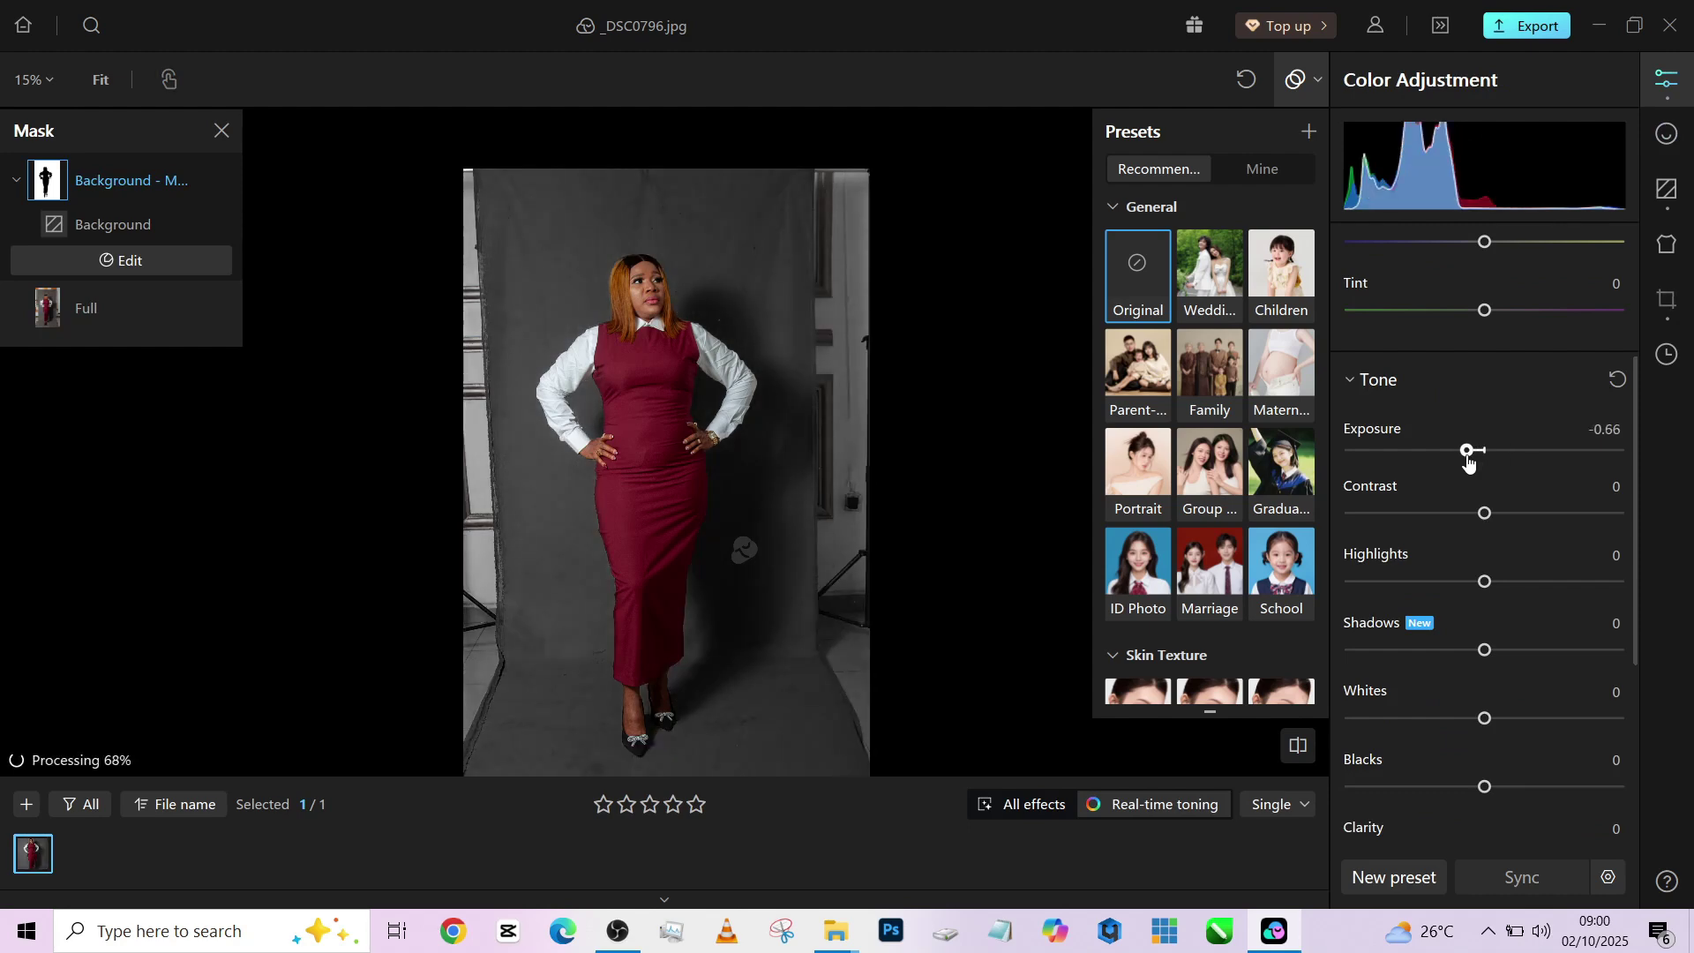
# - Examine the darkened backdrop across the full portrait and the woman's face up close in the Retouch view
pyautogui.click(1664, 135)
pyautogui.scroll(4, 674, 225)
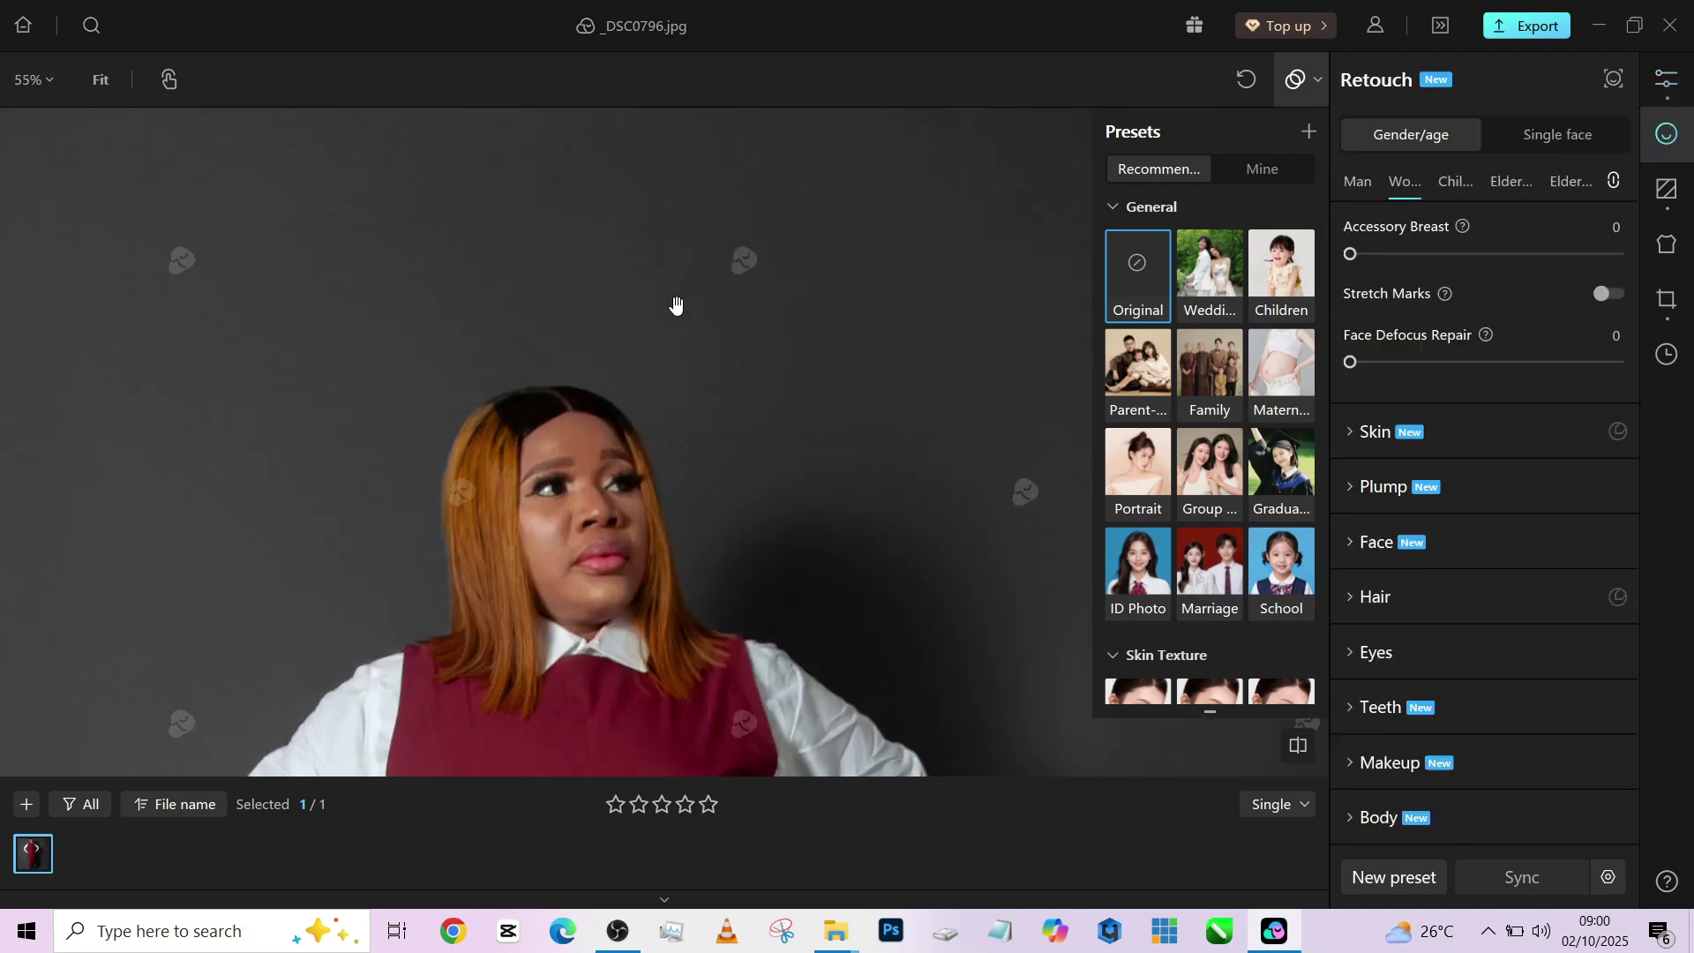
pyautogui.scroll(-5, 678, 177)
pyautogui.scroll(2, 681, 180)
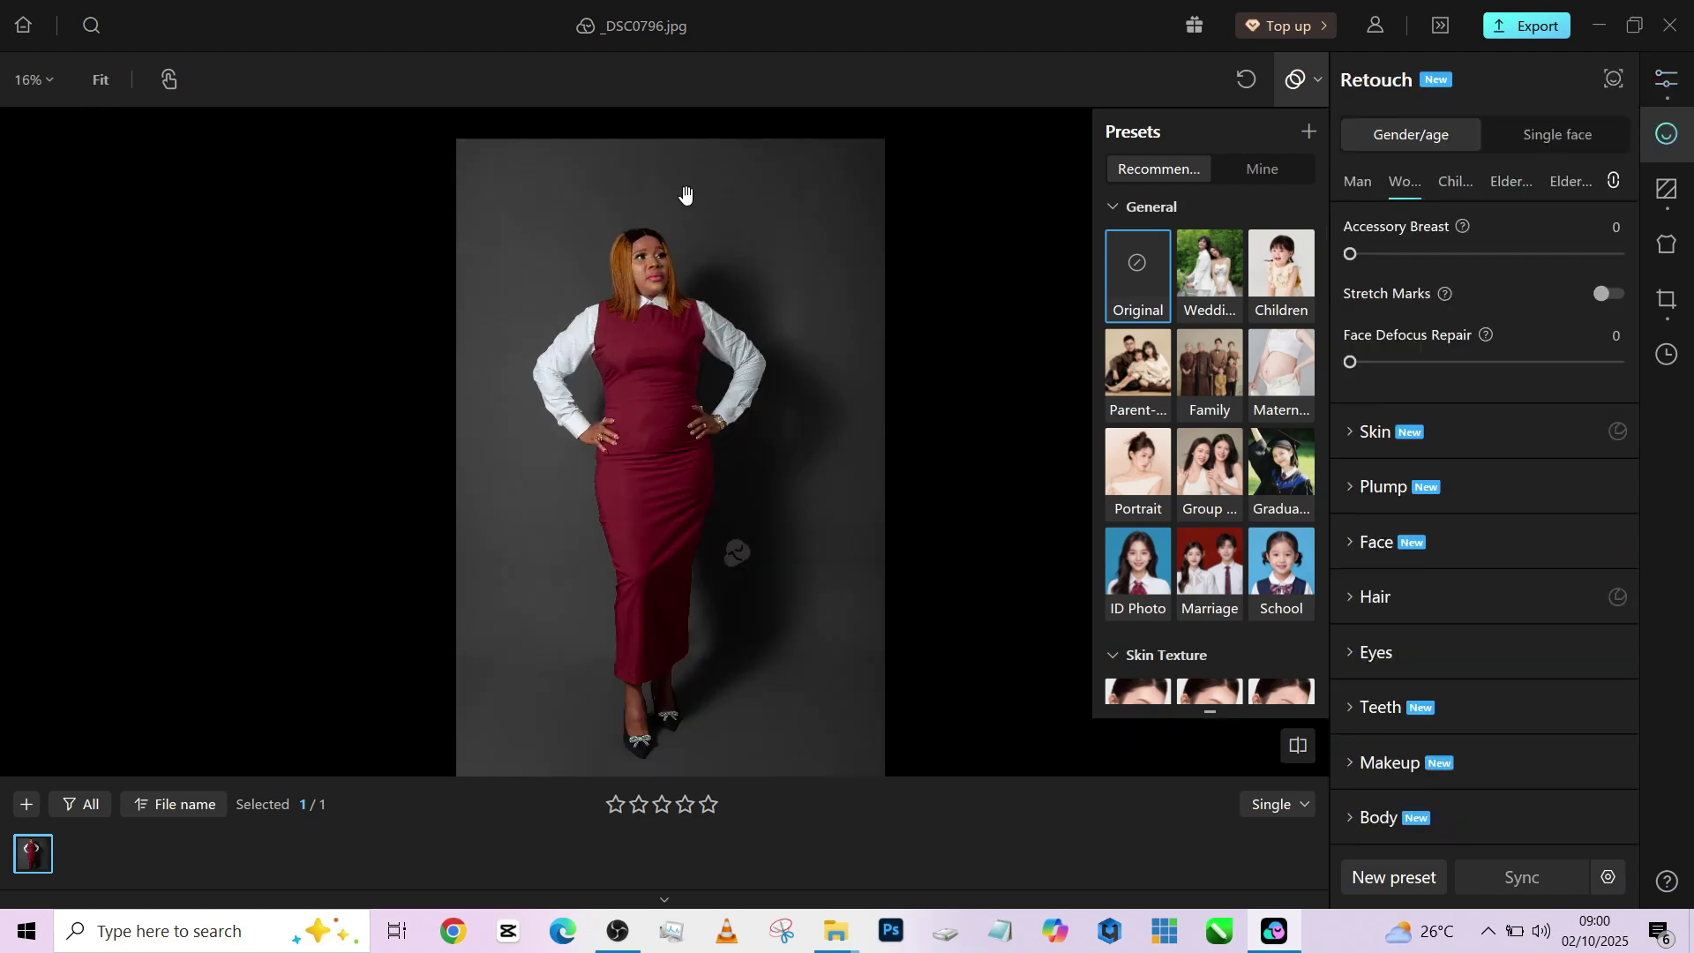
pyautogui.scroll(-2, 685, 194)
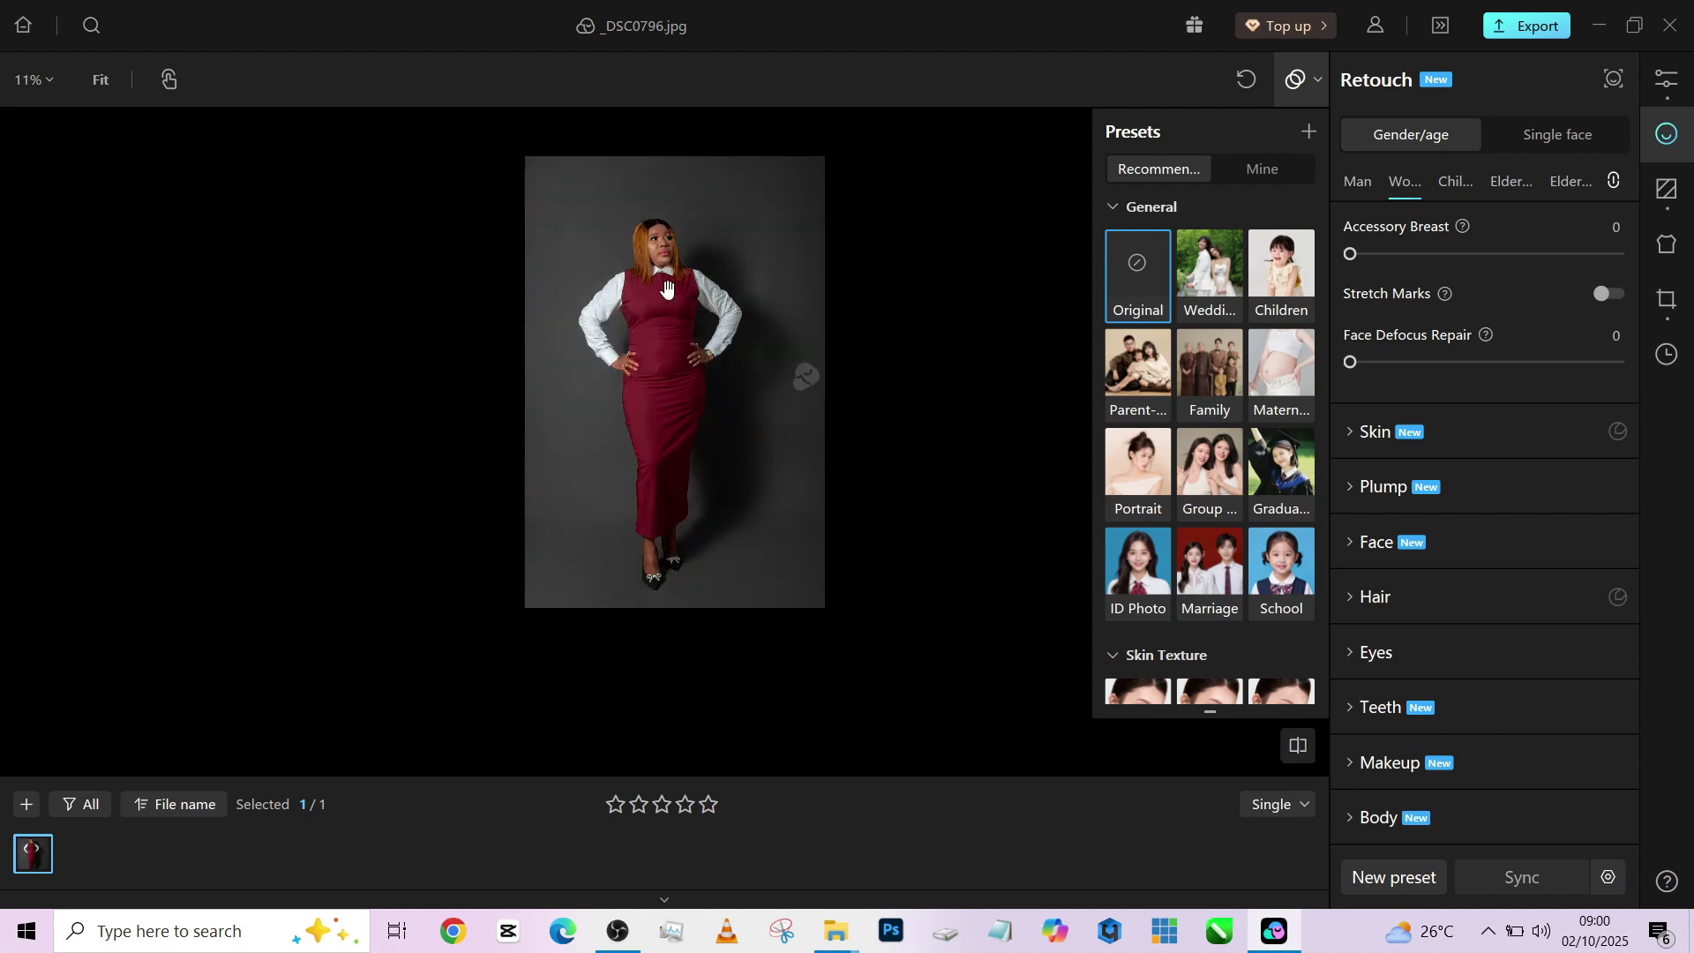
pyautogui.scroll(2, 666, 287)
pyautogui.scroll(5, 684, 254)
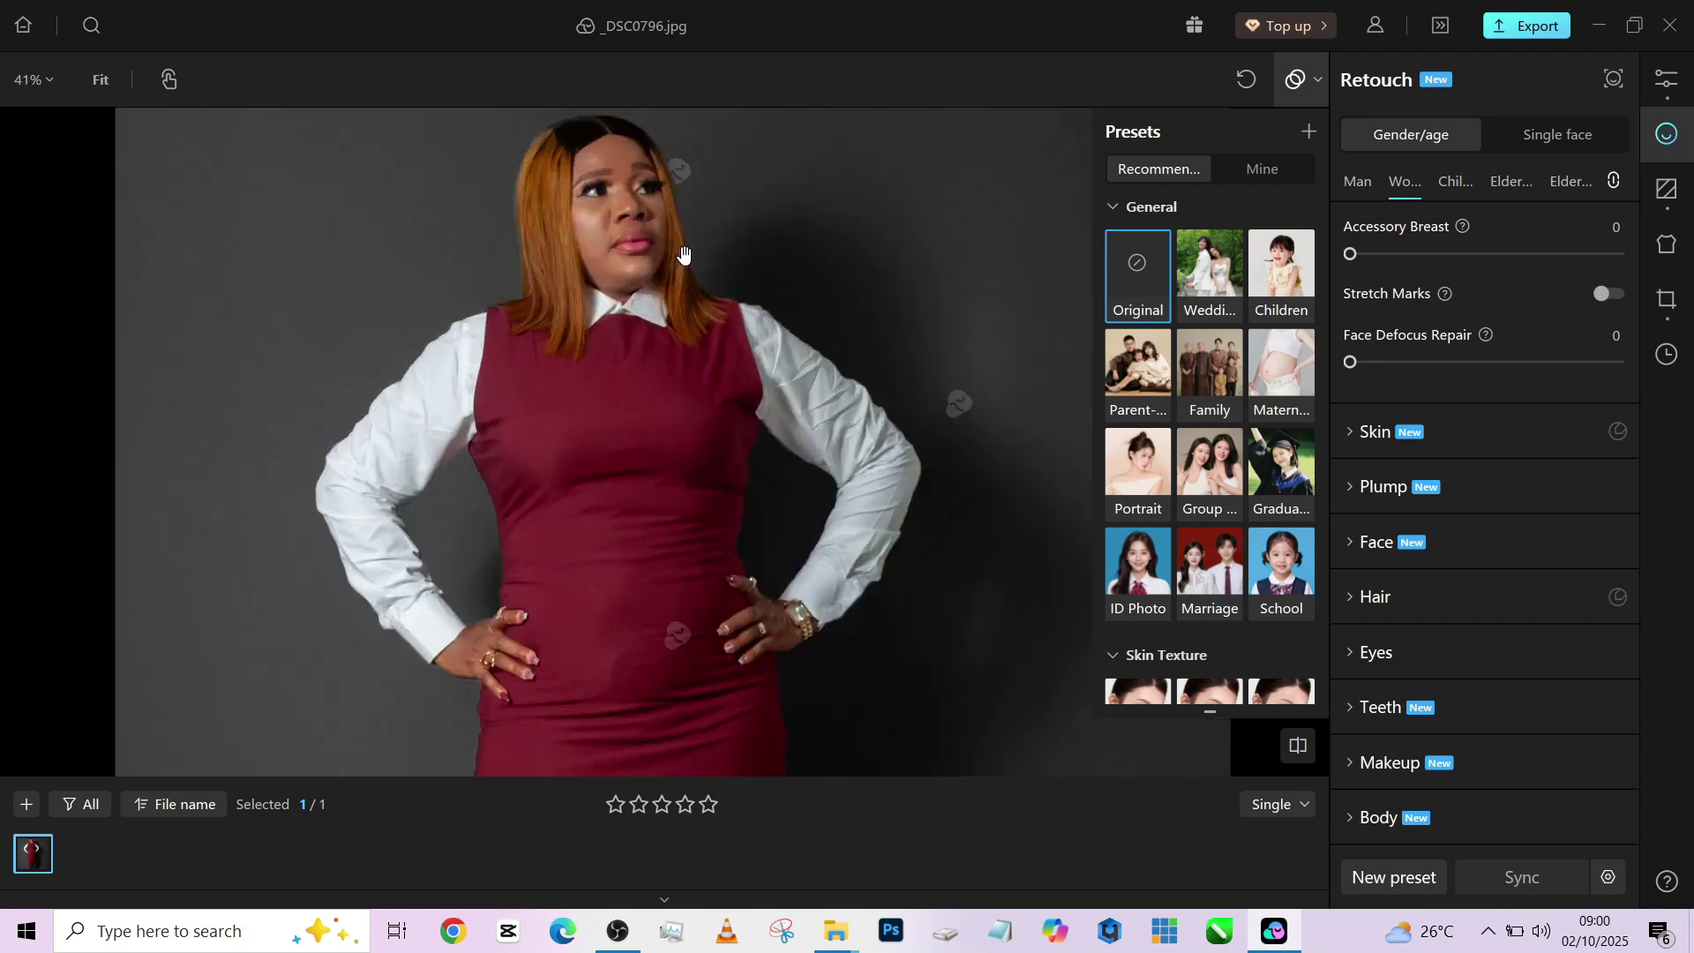
pyautogui.scroll(4, 684, 254)
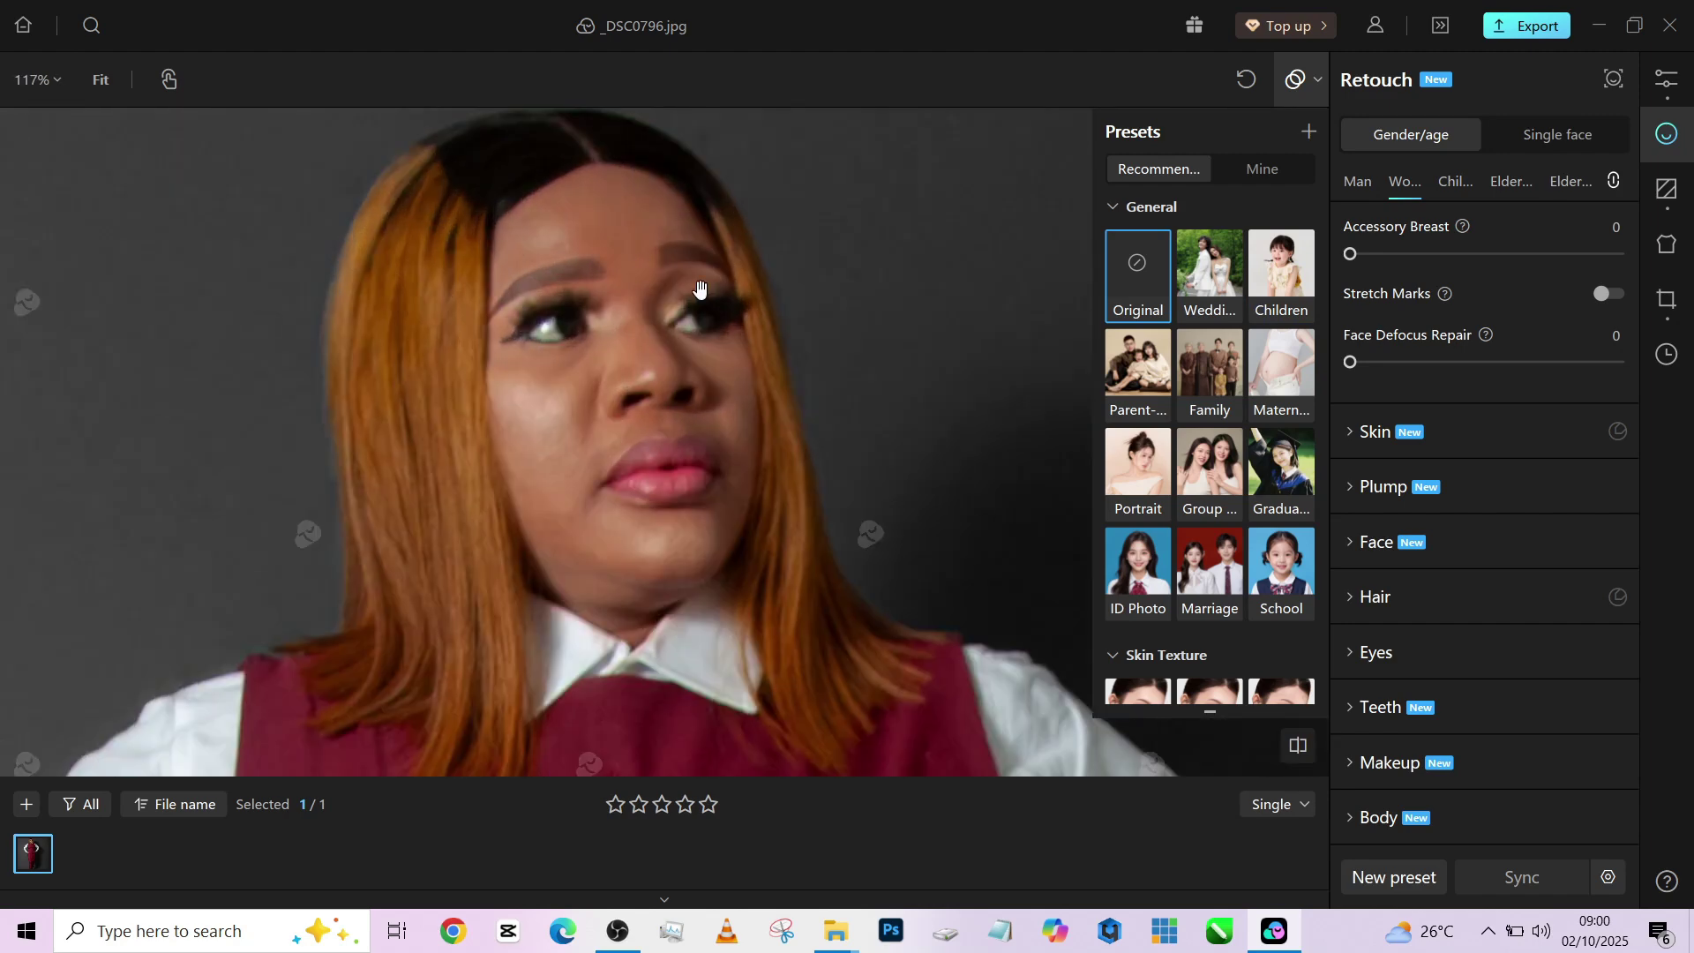
# - Set Face Defocus Repair to 100 in the woman's retouch settings
pyautogui.scroll(8, 1390, 344)
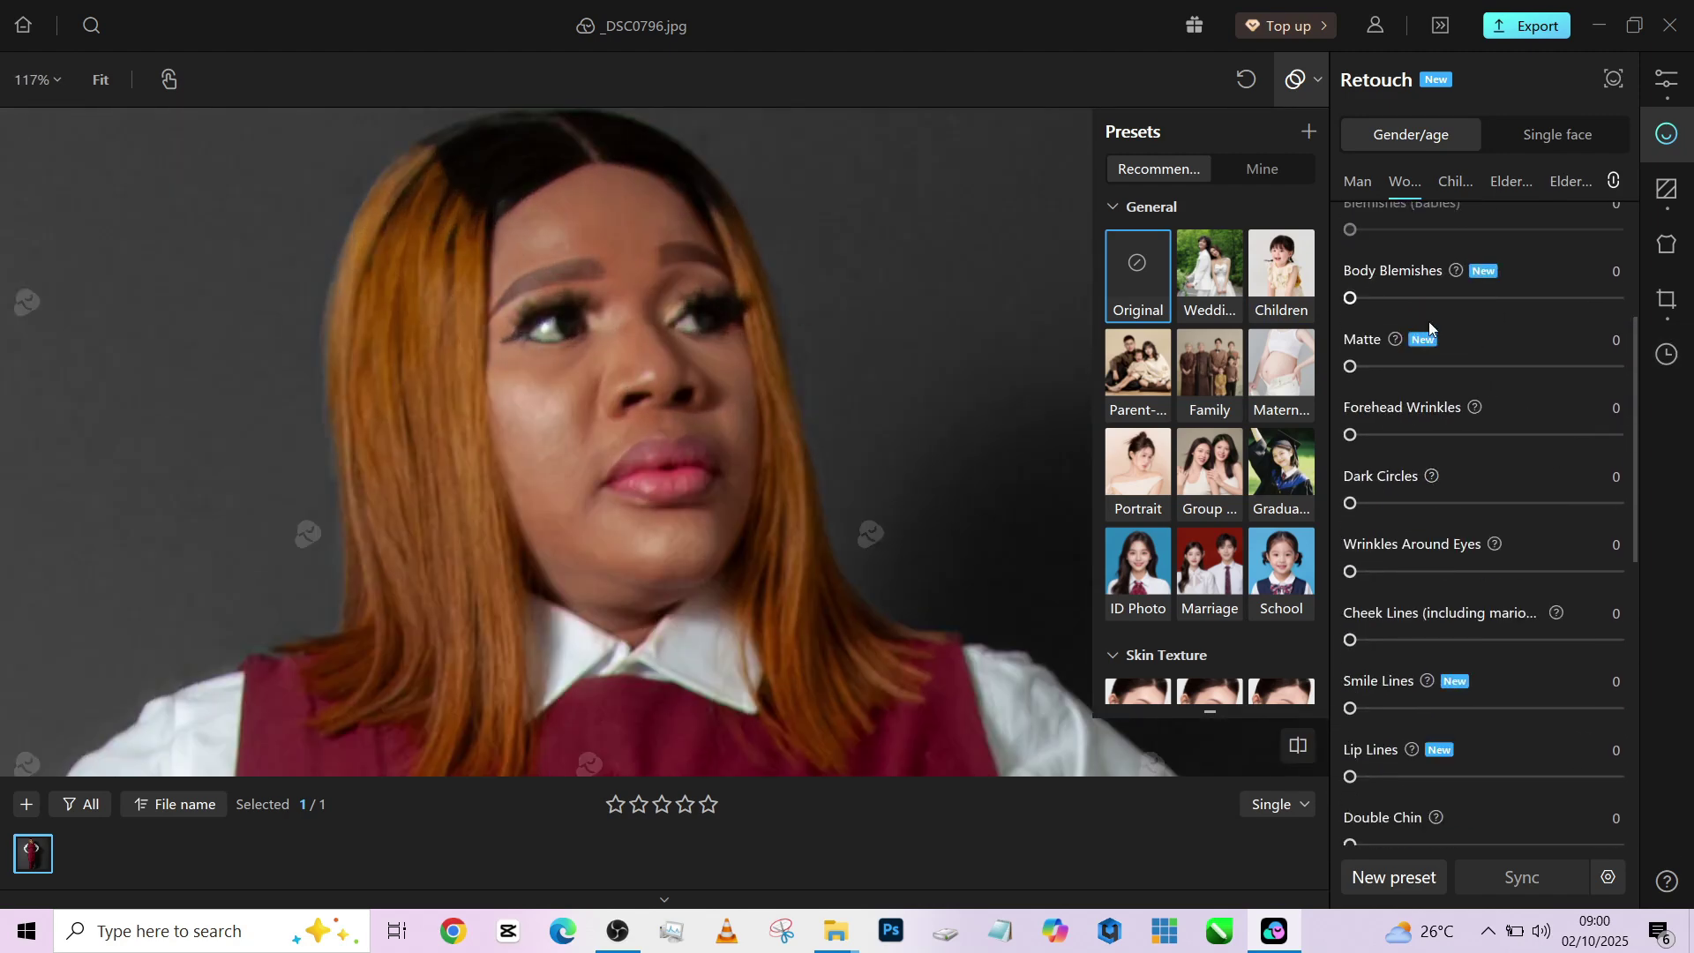
pyautogui.scroll(3, 1431, 344)
pyautogui.scroll(-1, 1485, 388)
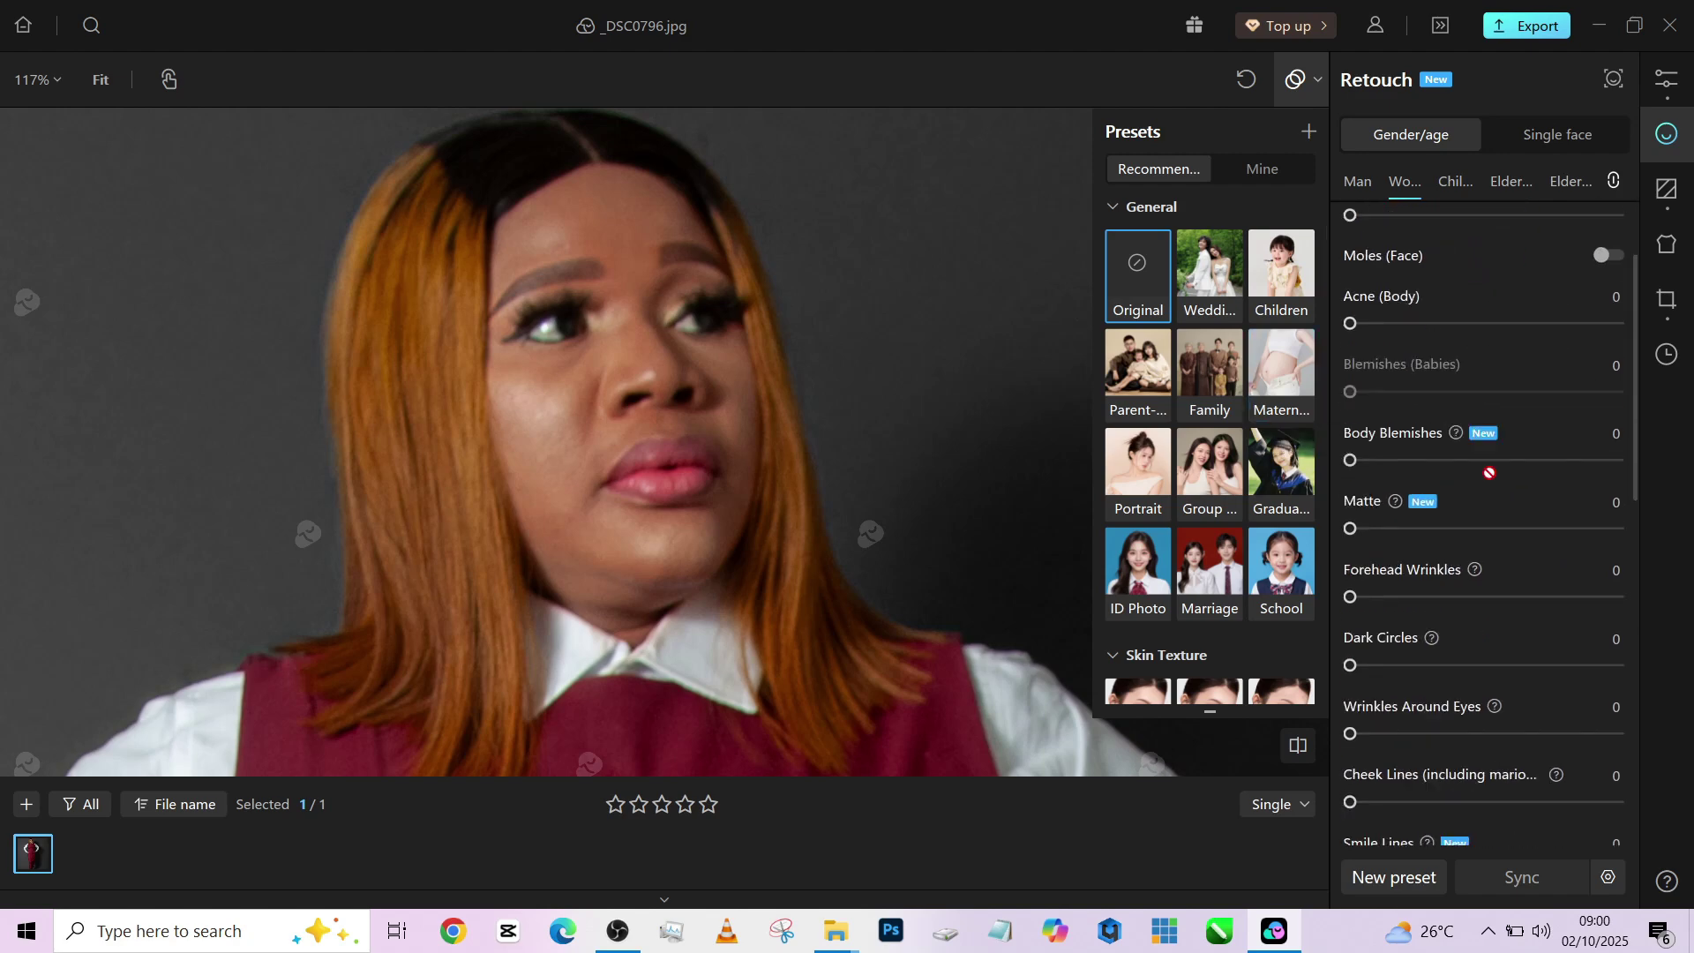
pyautogui.scroll(-8, 1489, 473)
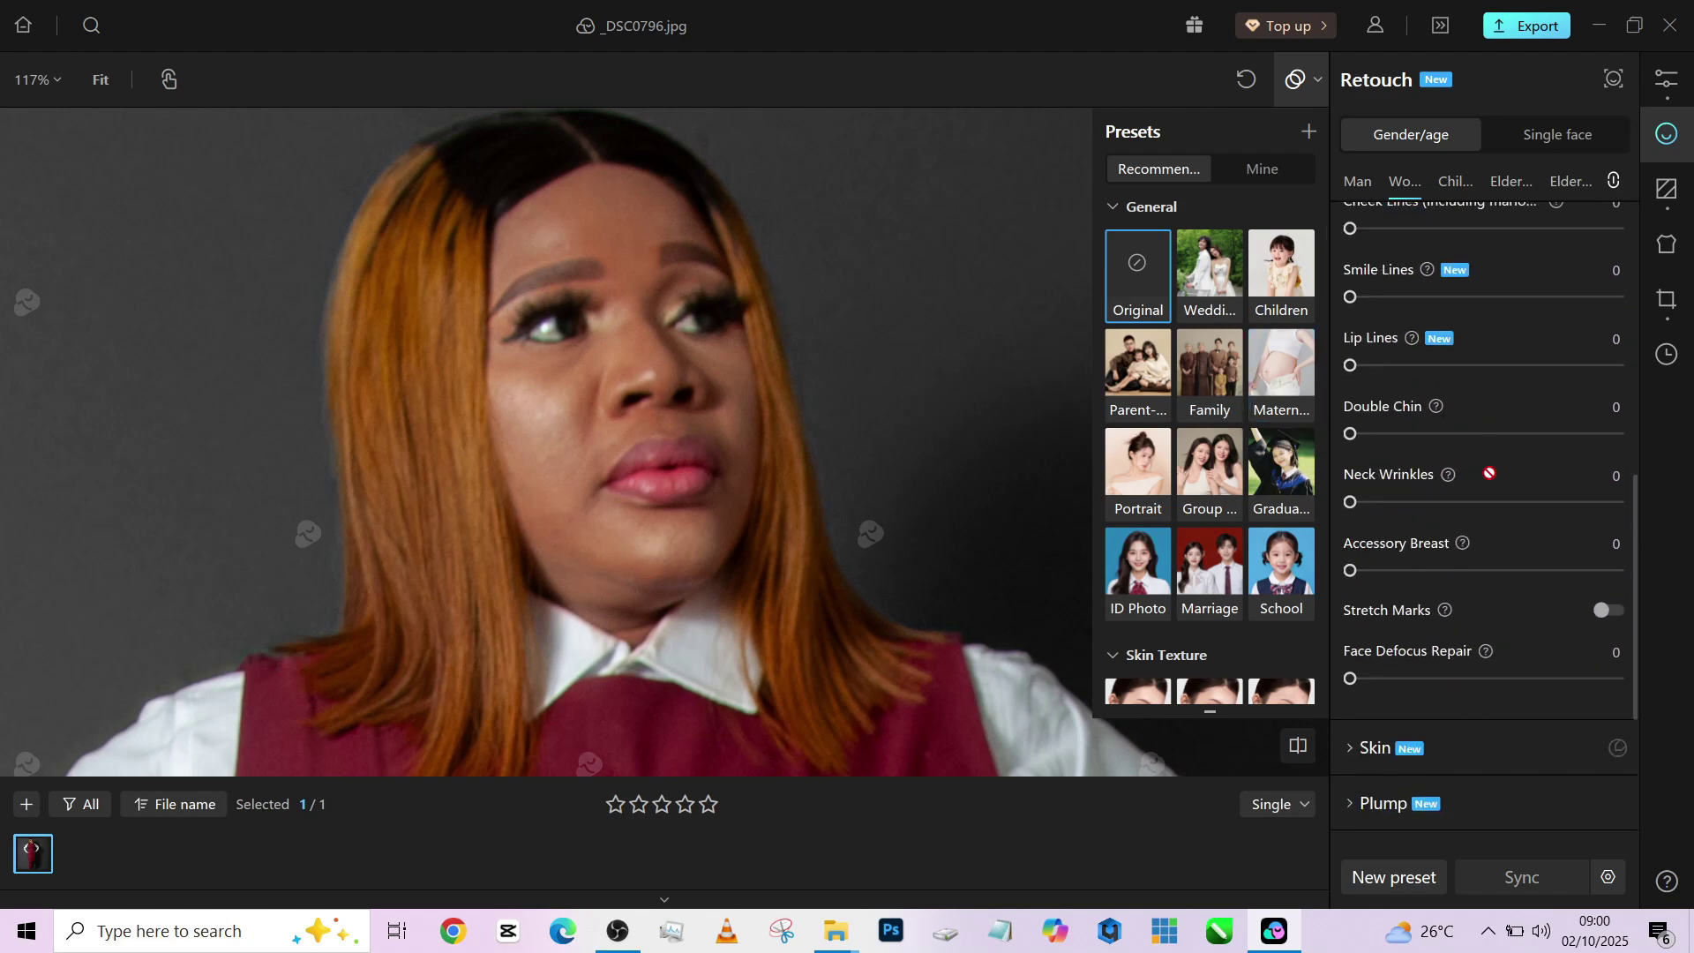
pyautogui.scroll(-1, 1489, 472)
pyautogui.moveTo(1425, 615); pyautogui.dragTo(1635, 623)
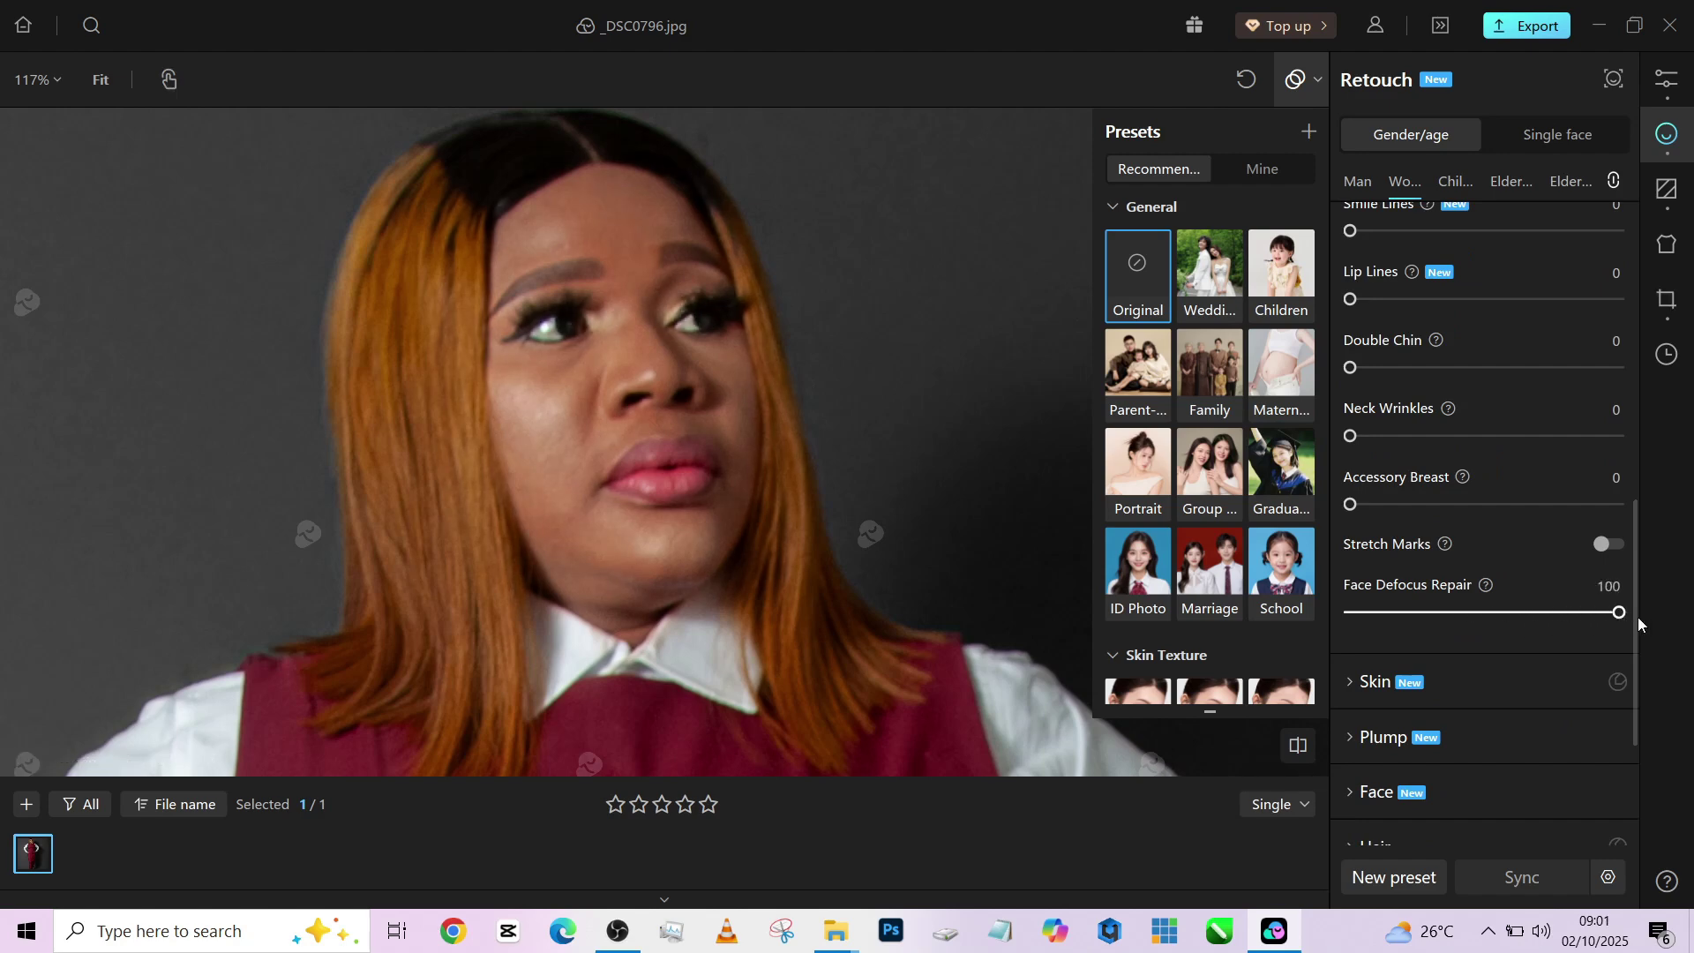
# - Set Acne (Face) and Acne (Body) removal to 100 and Body Blemishes to 62
pyautogui.scroll(-1, 639, 406)
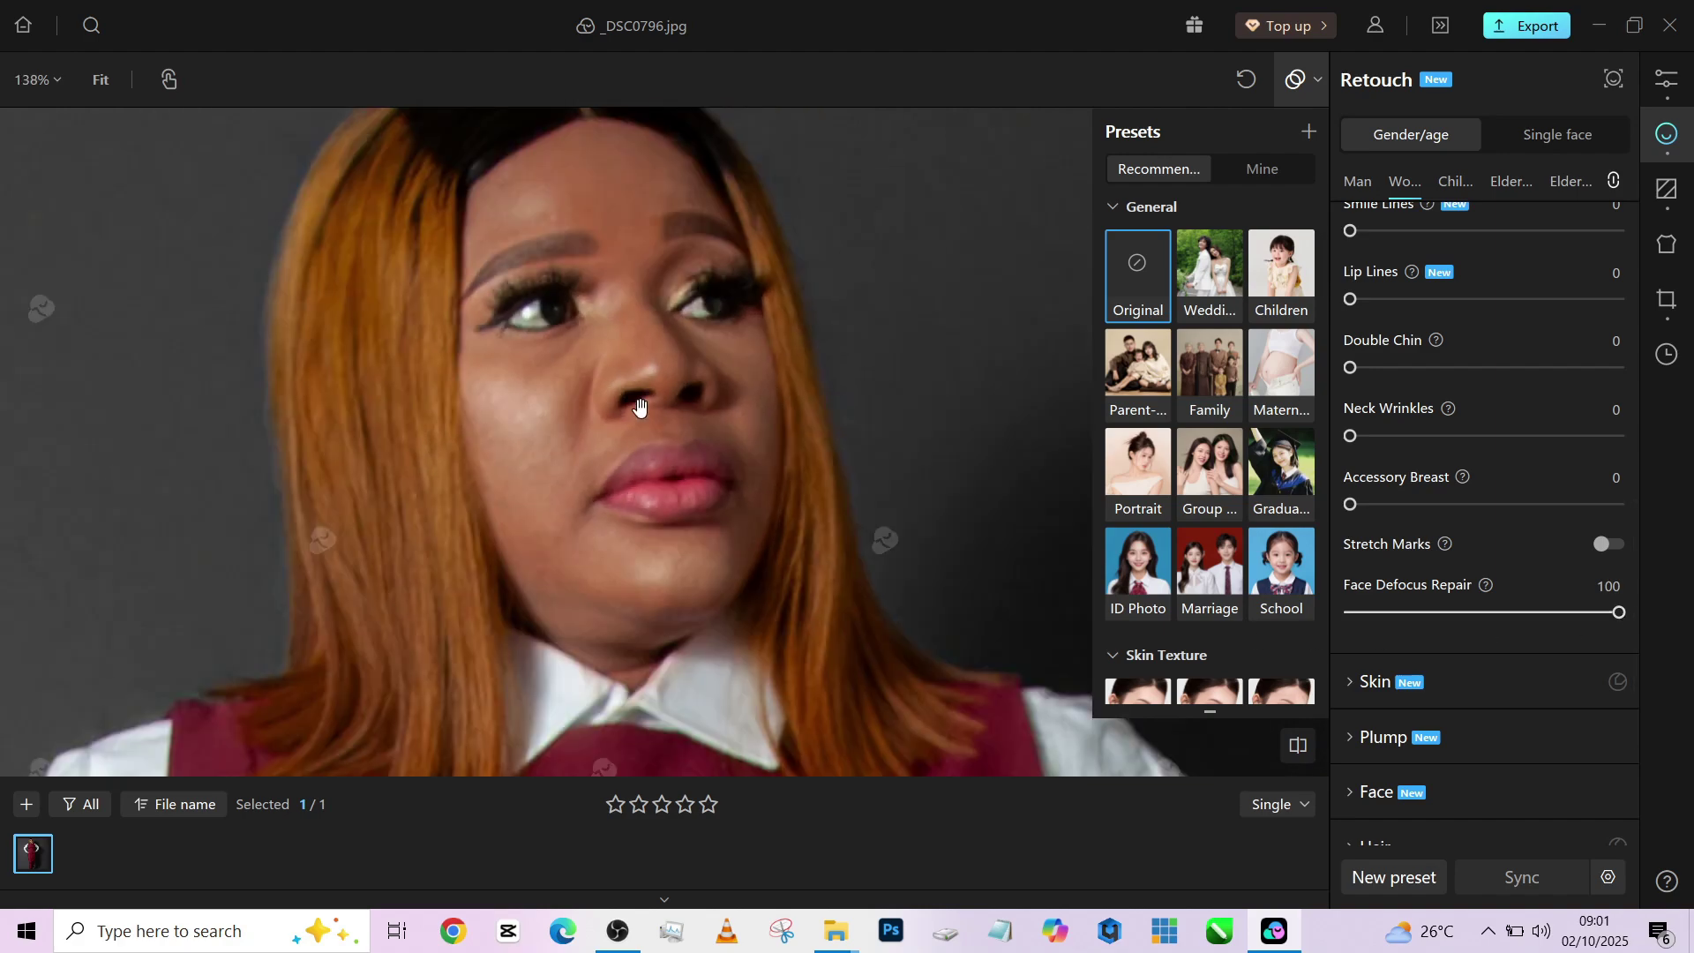
pyautogui.scroll(5, 1473, 430)
pyautogui.scroll(4, 1473, 423)
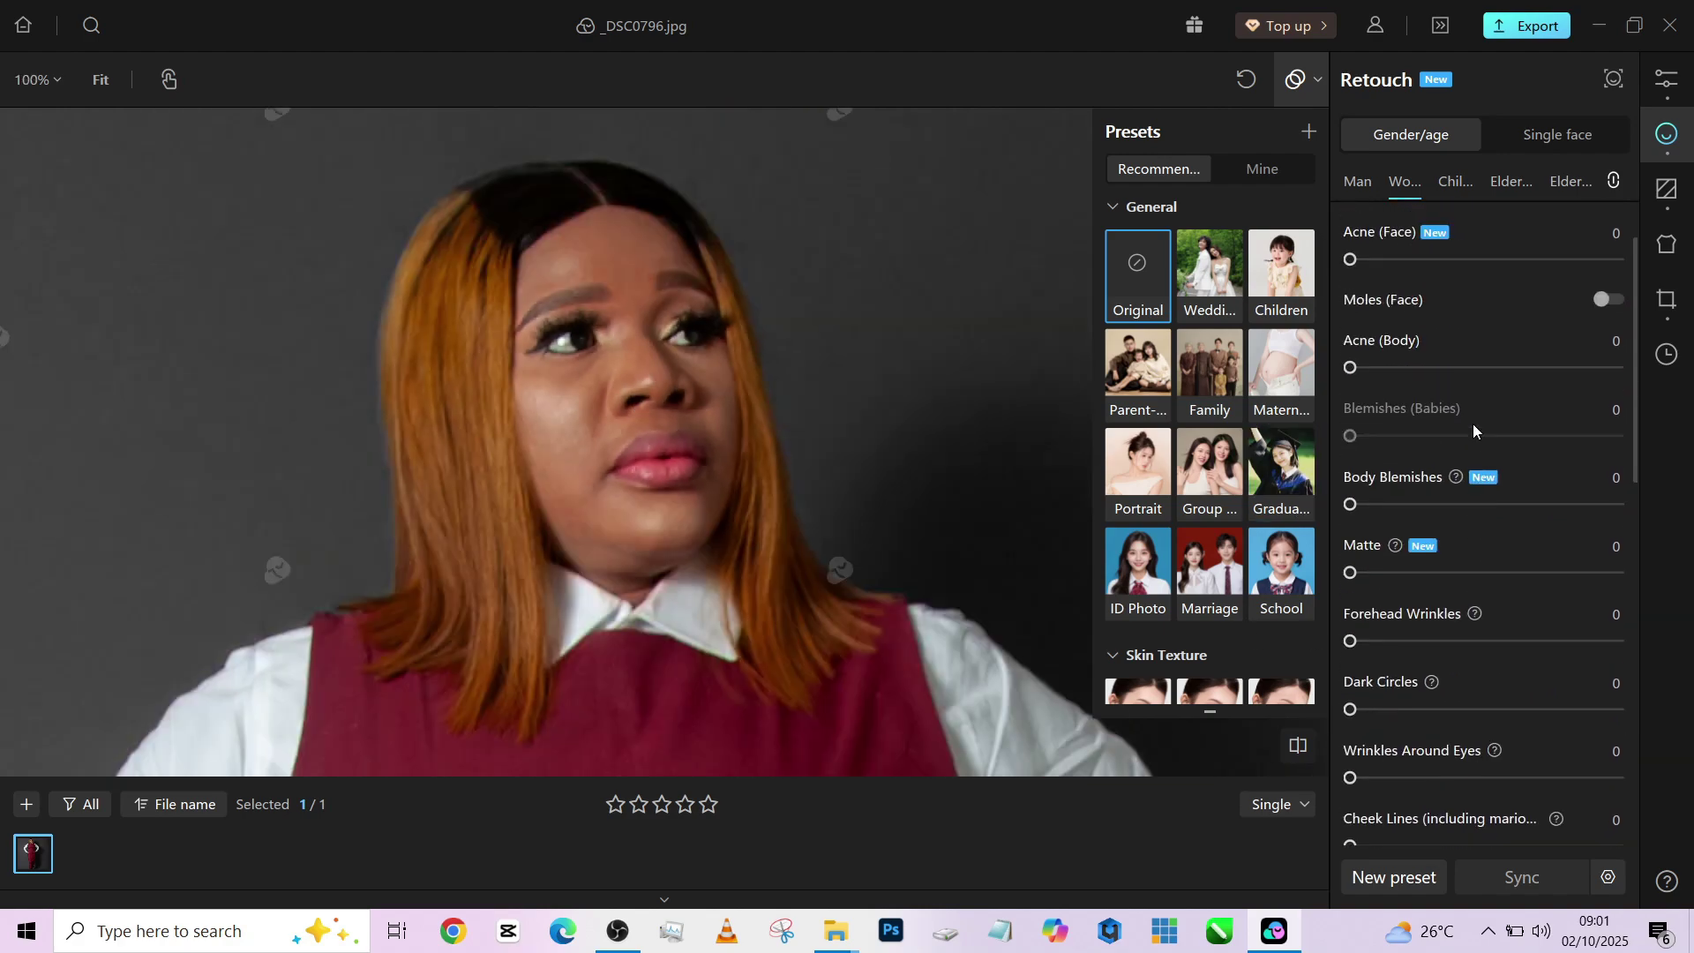
pyautogui.click(1527, 348)
pyautogui.moveTo(1550, 352); pyautogui.dragTo(1619, 350)
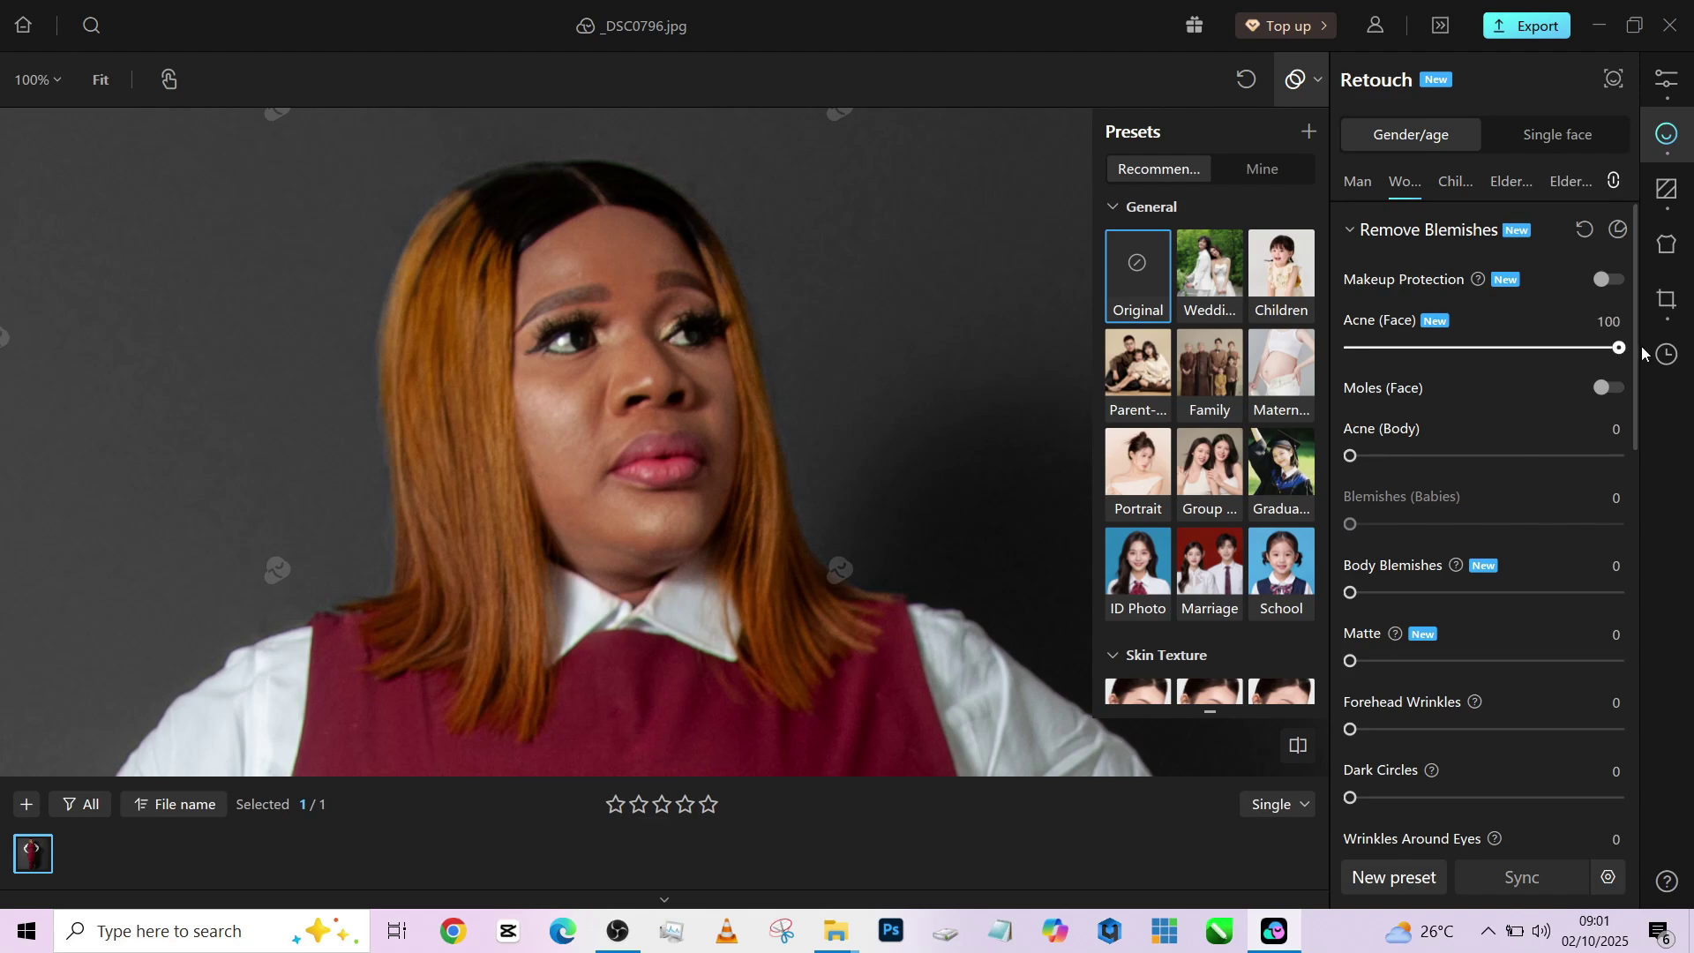
pyautogui.moveTo(1479, 467); pyautogui.dragTo(1624, 457)
pyautogui.click(1517, 592)
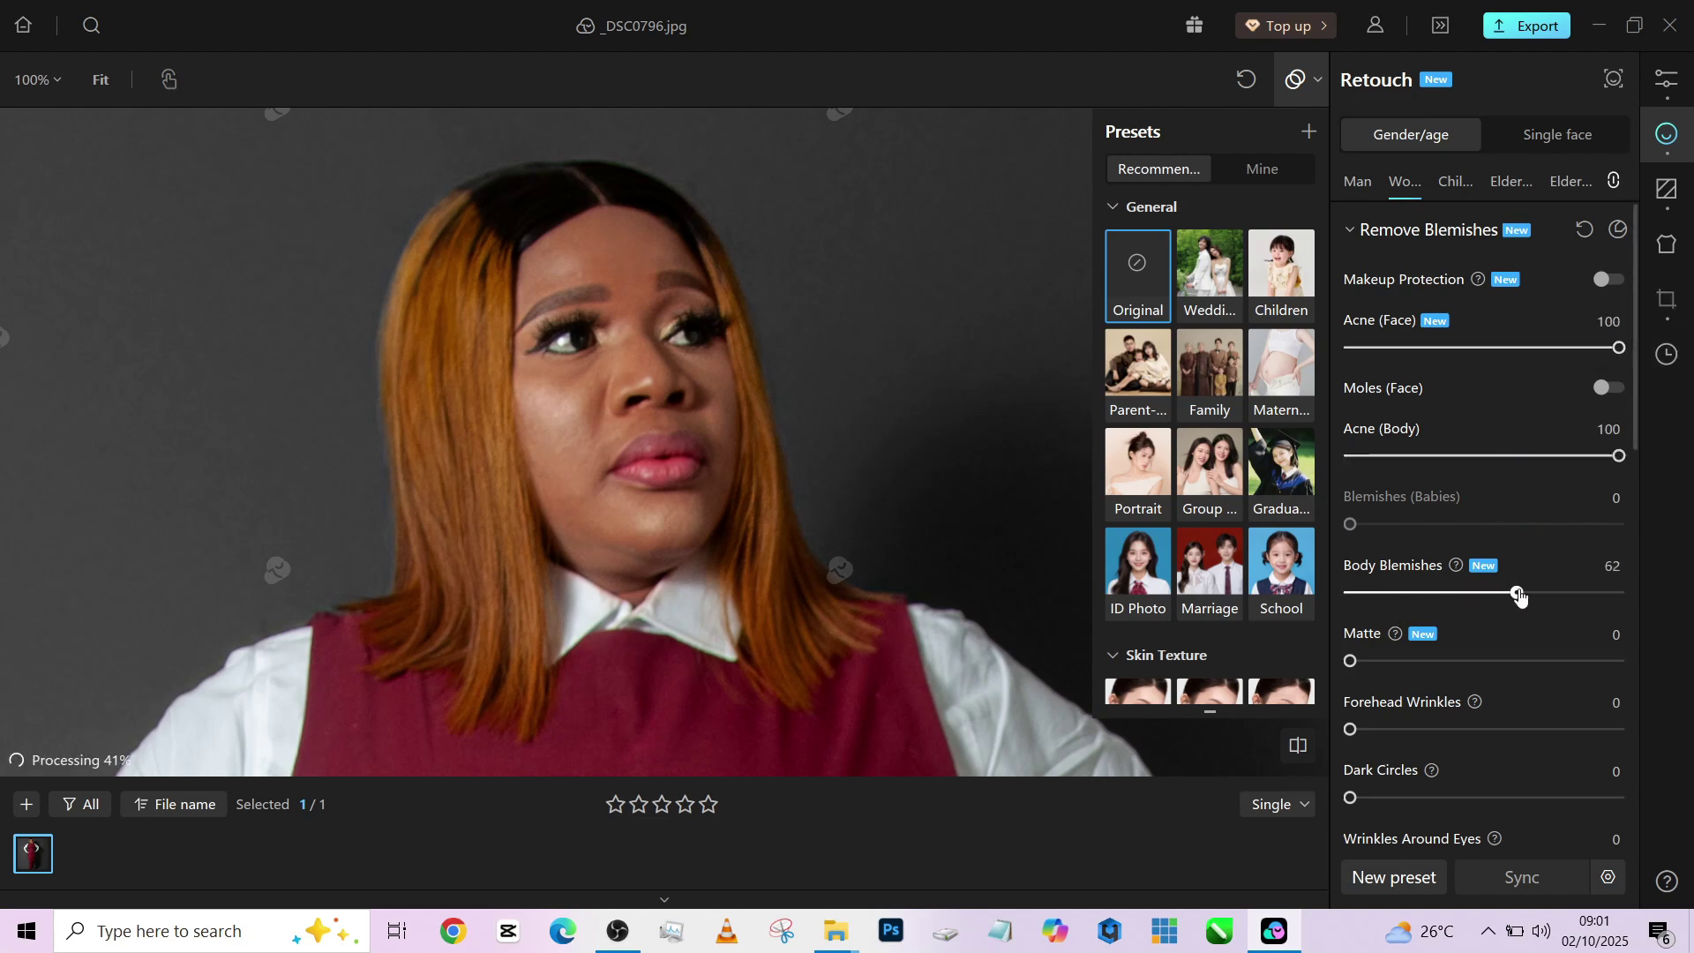
# - Set Forehead Wrinkles removal to 100, Dark Circles to 79 and Wrinkles Around Eyes to 55
pyautogui.scroll(-1, 1441, 681)
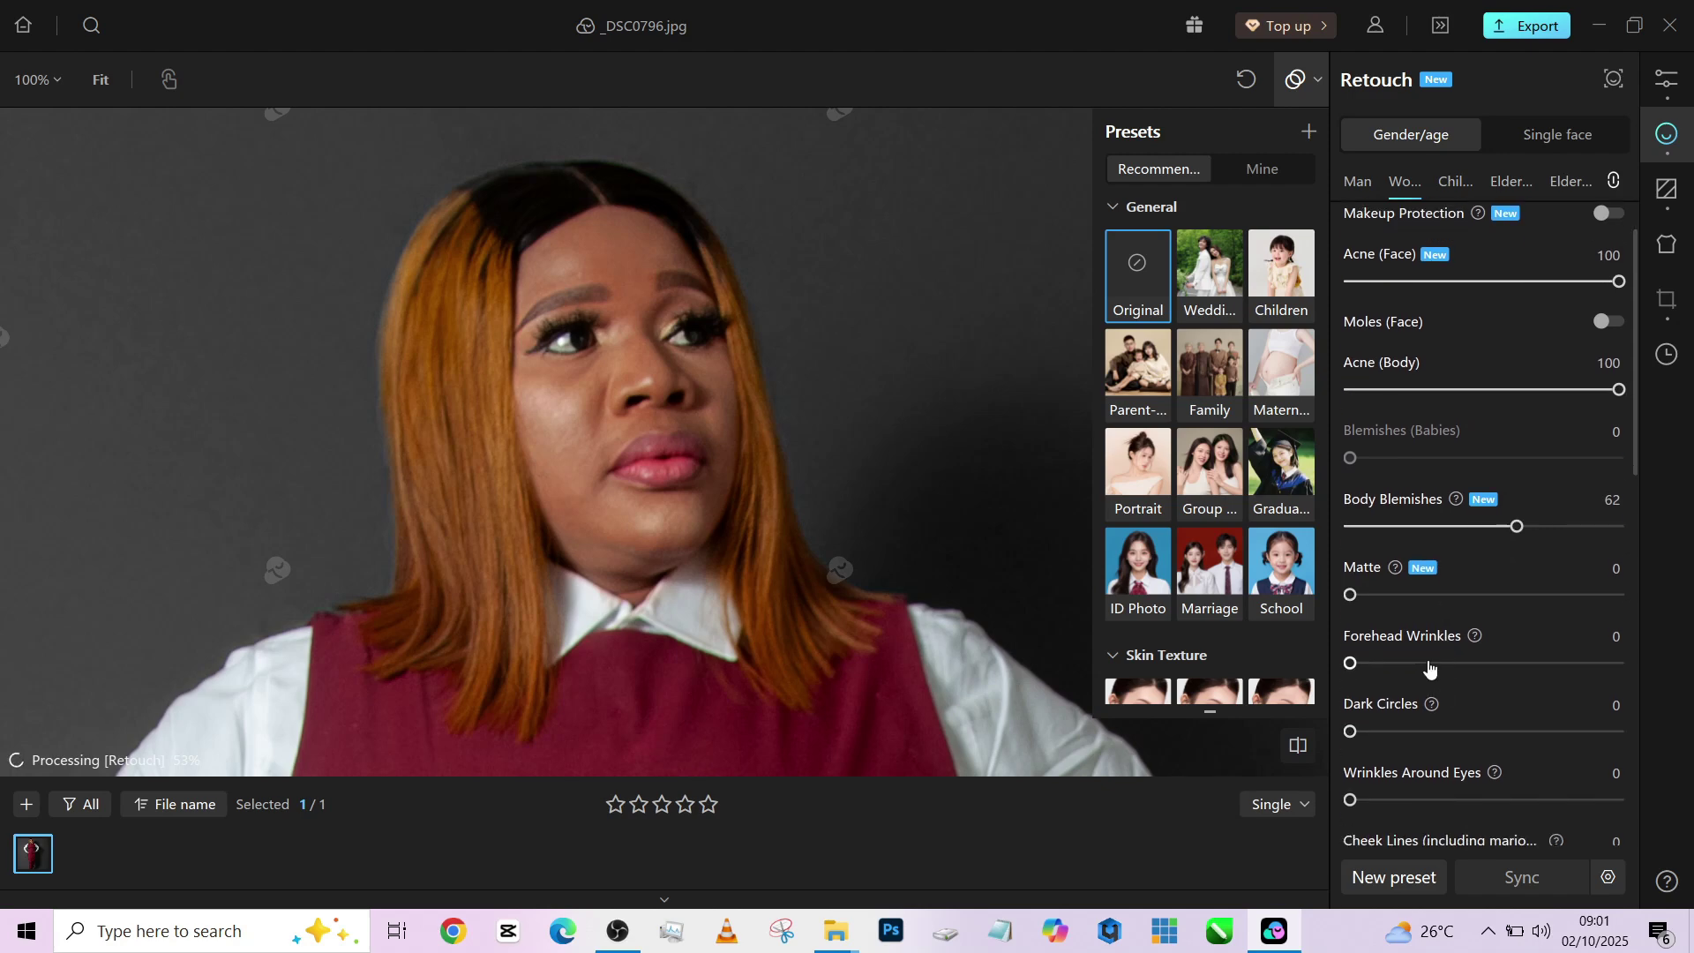
pyautogui.moveTo(1349, 662); pyautogui.dragTo(1653, 660)
pyautogui.scroll(-1, 1424, 704)
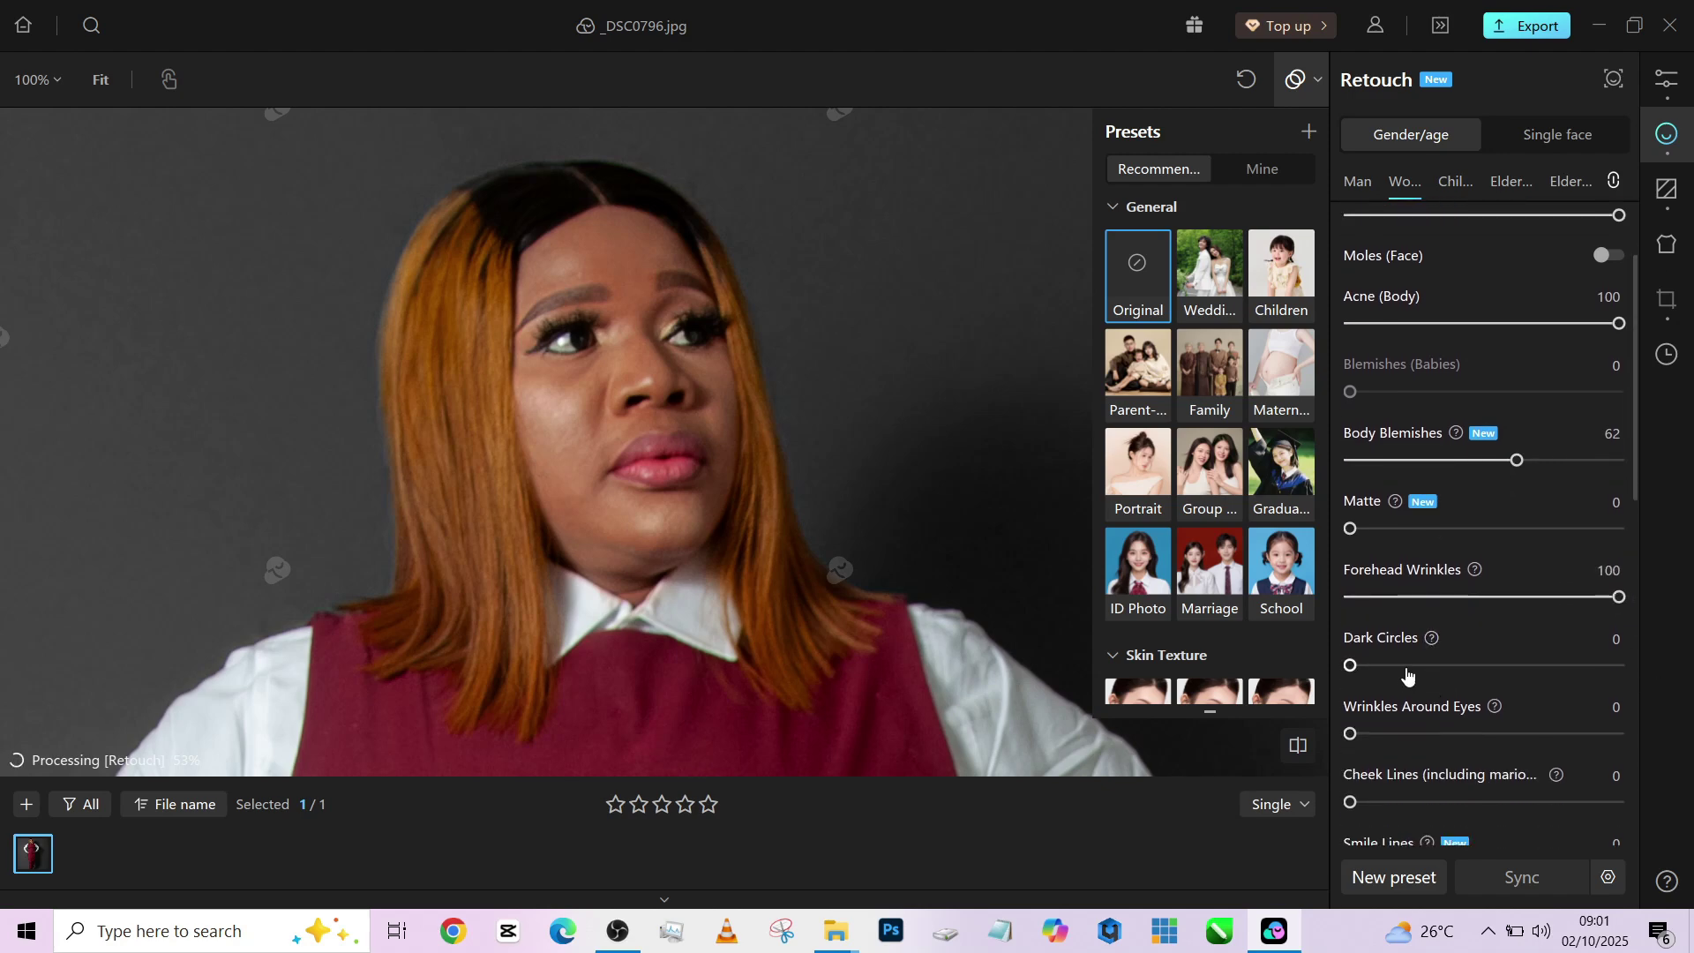
pyautogui.moveTo(1352, 665); pyautogui.dragTo(1562, 666)
pyautogui.click(1494, 733)
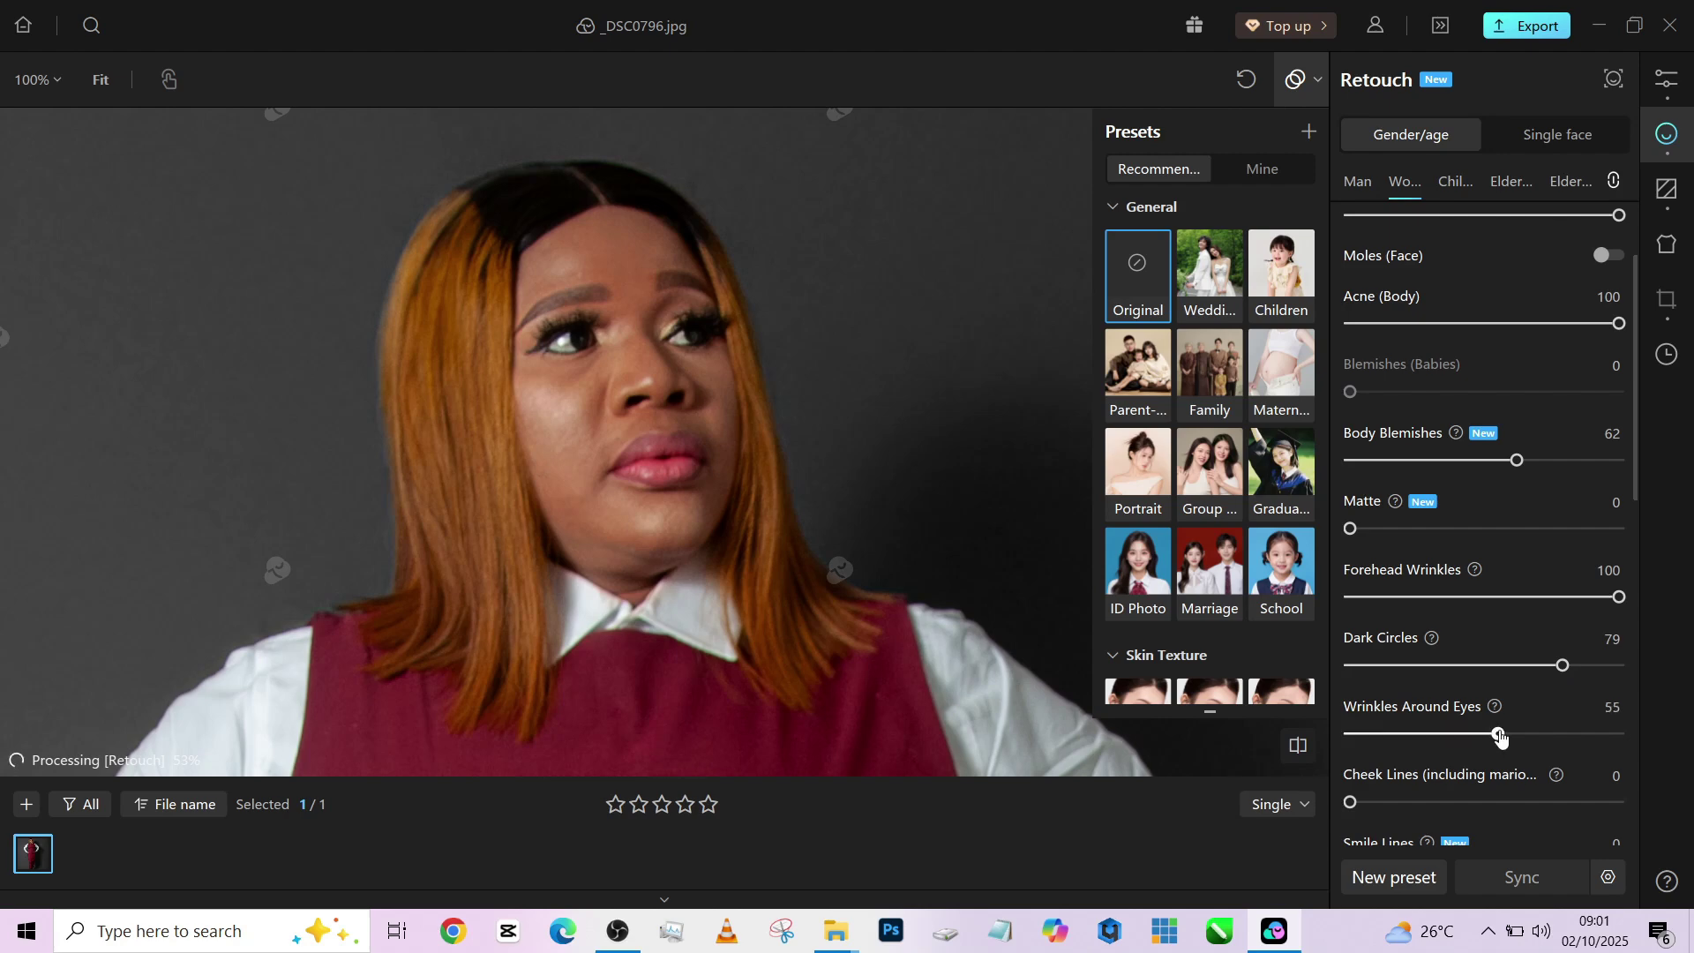
# - Set Cheek Lines removal to 67 and Smile Lines removal to 65 for the woman's face
pyautogui.scroll(-2, 1497, 736)
pyautogui.click(1474, 692)
pyautogui.moveTo(1476, 702)
pyautogui.mouseDown()
pyautogui.moveTo(1531, 699)
pyautogui.moveTo(1512, 717)
pyautogui.moveTo(1527, 719)
pyautogui.mouseUp()
pyautogui.scroll(-1, 1433, 763)
pyautogui.click(1456, 716)
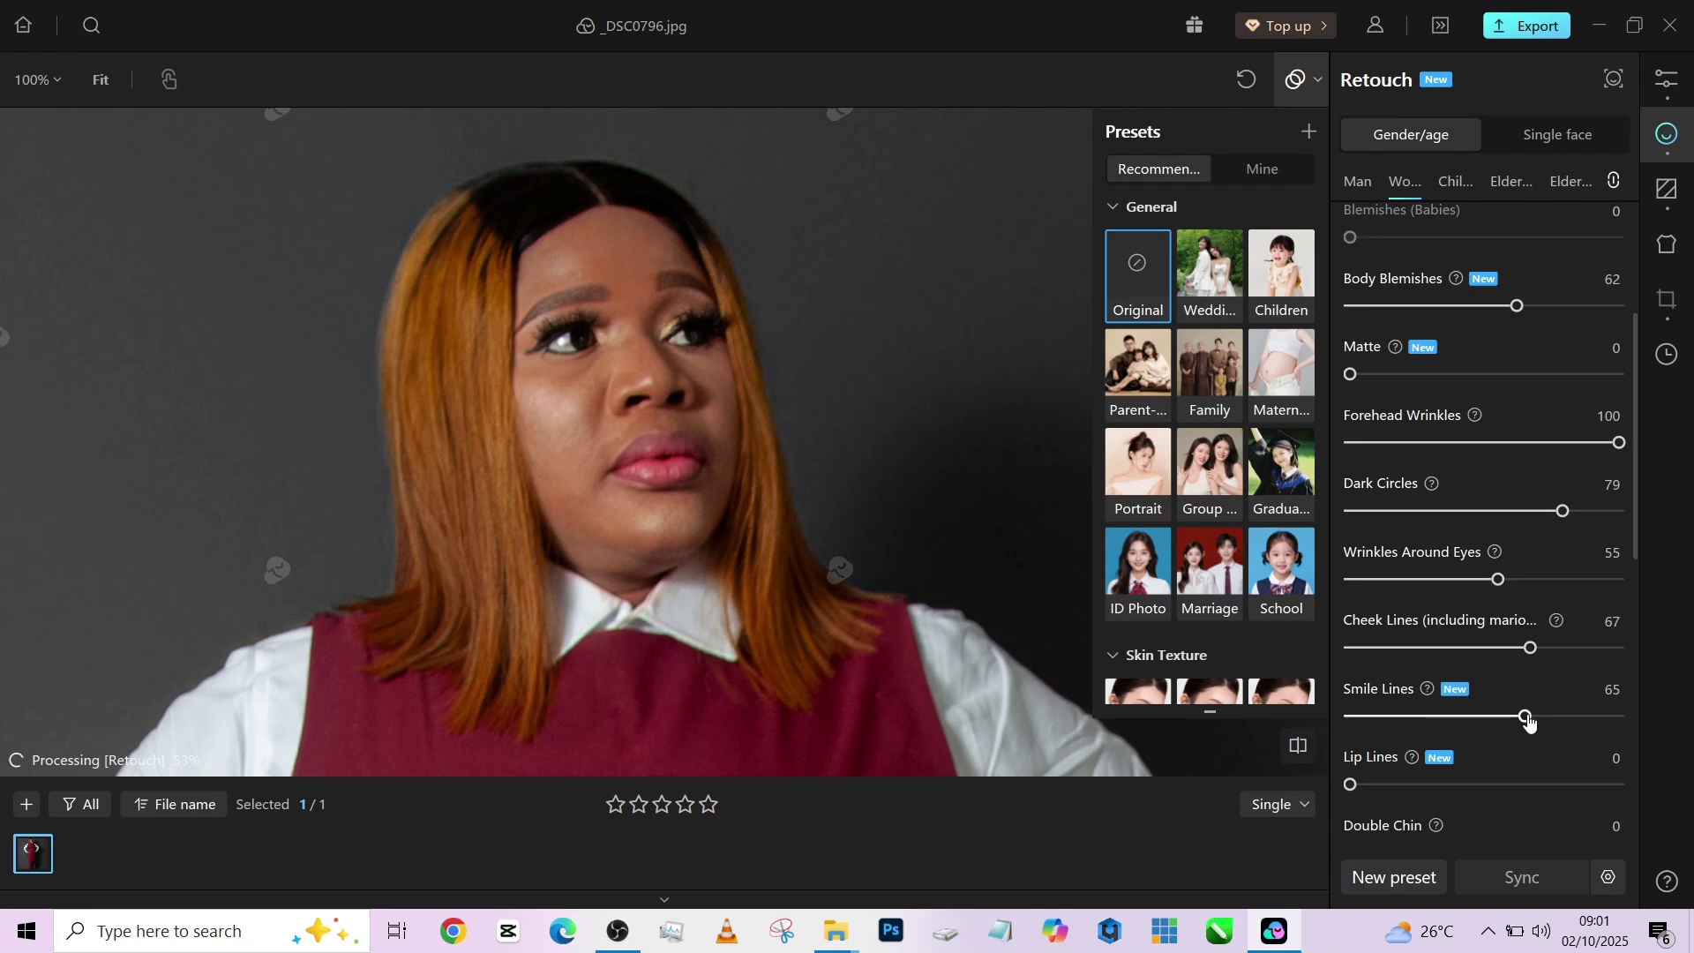
# - Set the skin's Frequency Separation to 77 for the face and 100 for the body
pyautogui.scroll(-5, 1473, 792)
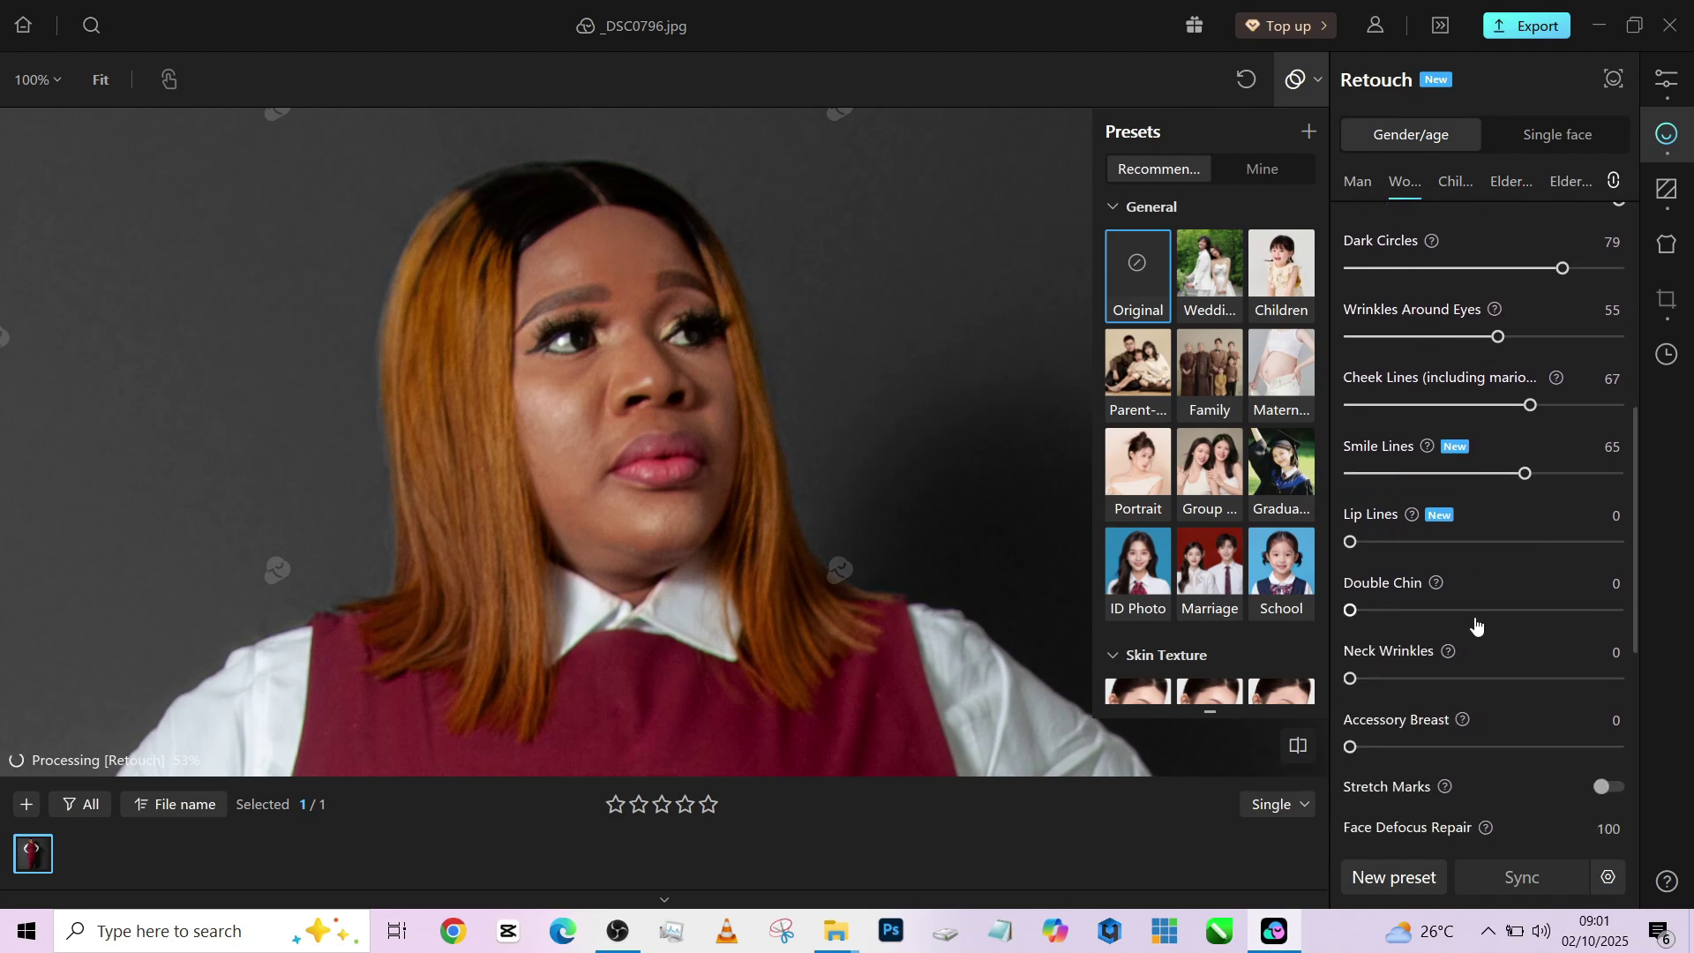
pyautogui.scroll(-2, 1475, 625)
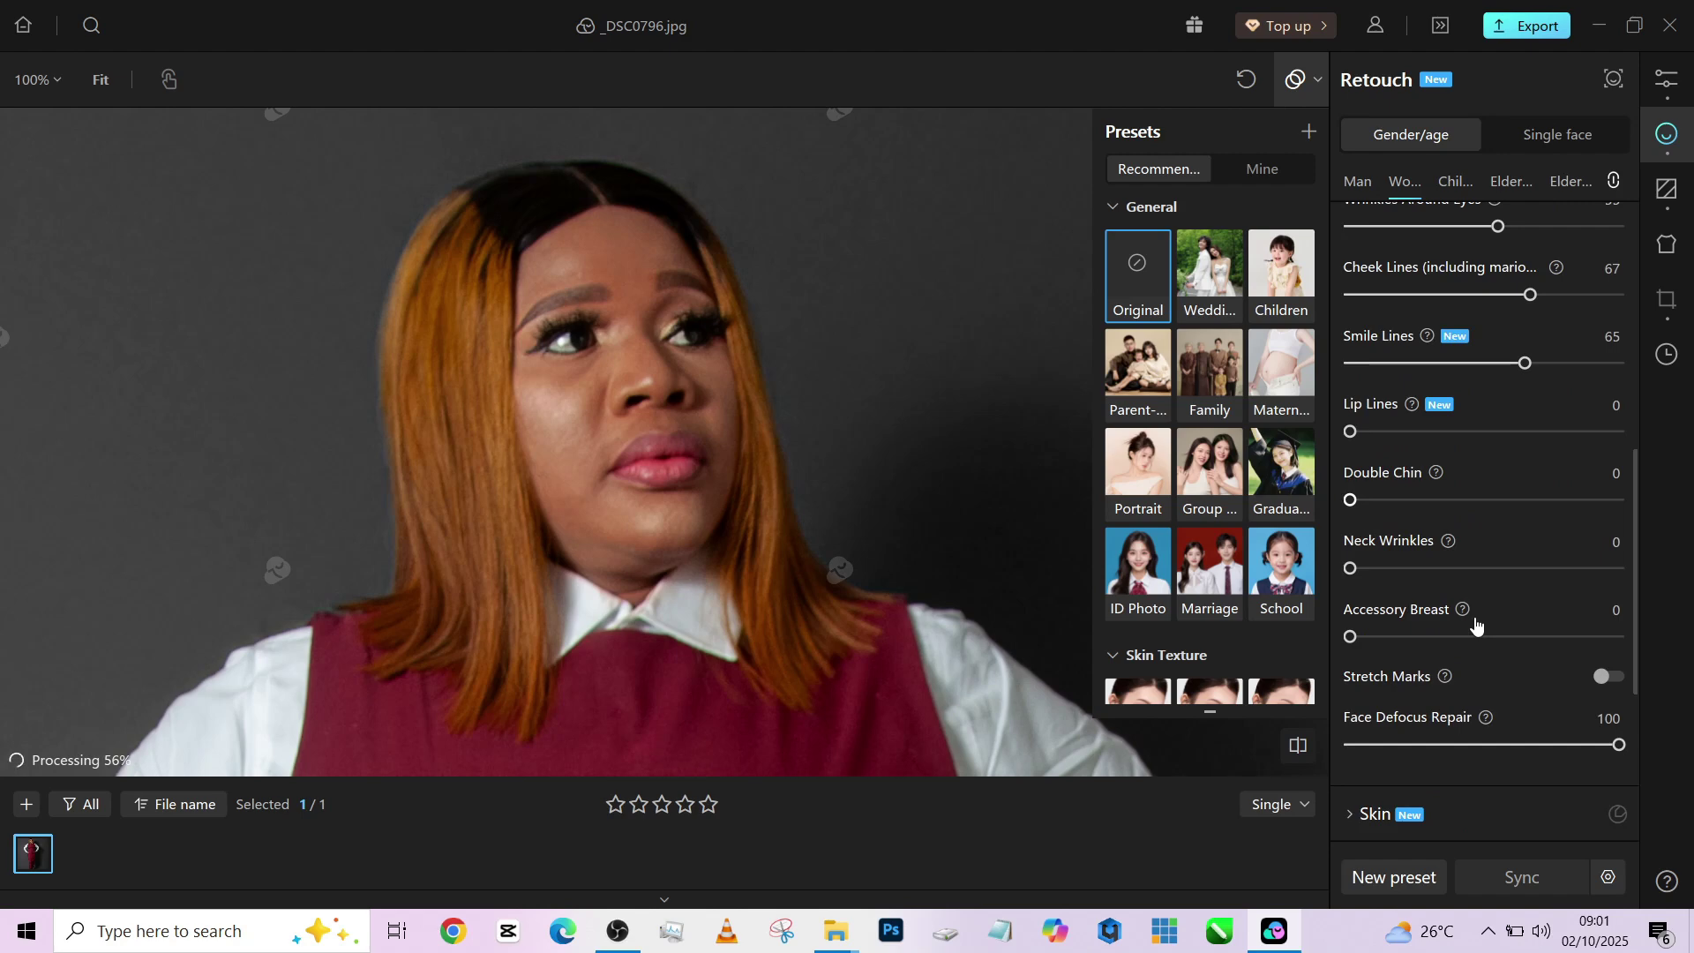
pyautogui.scroll(-3, 1475, 624)
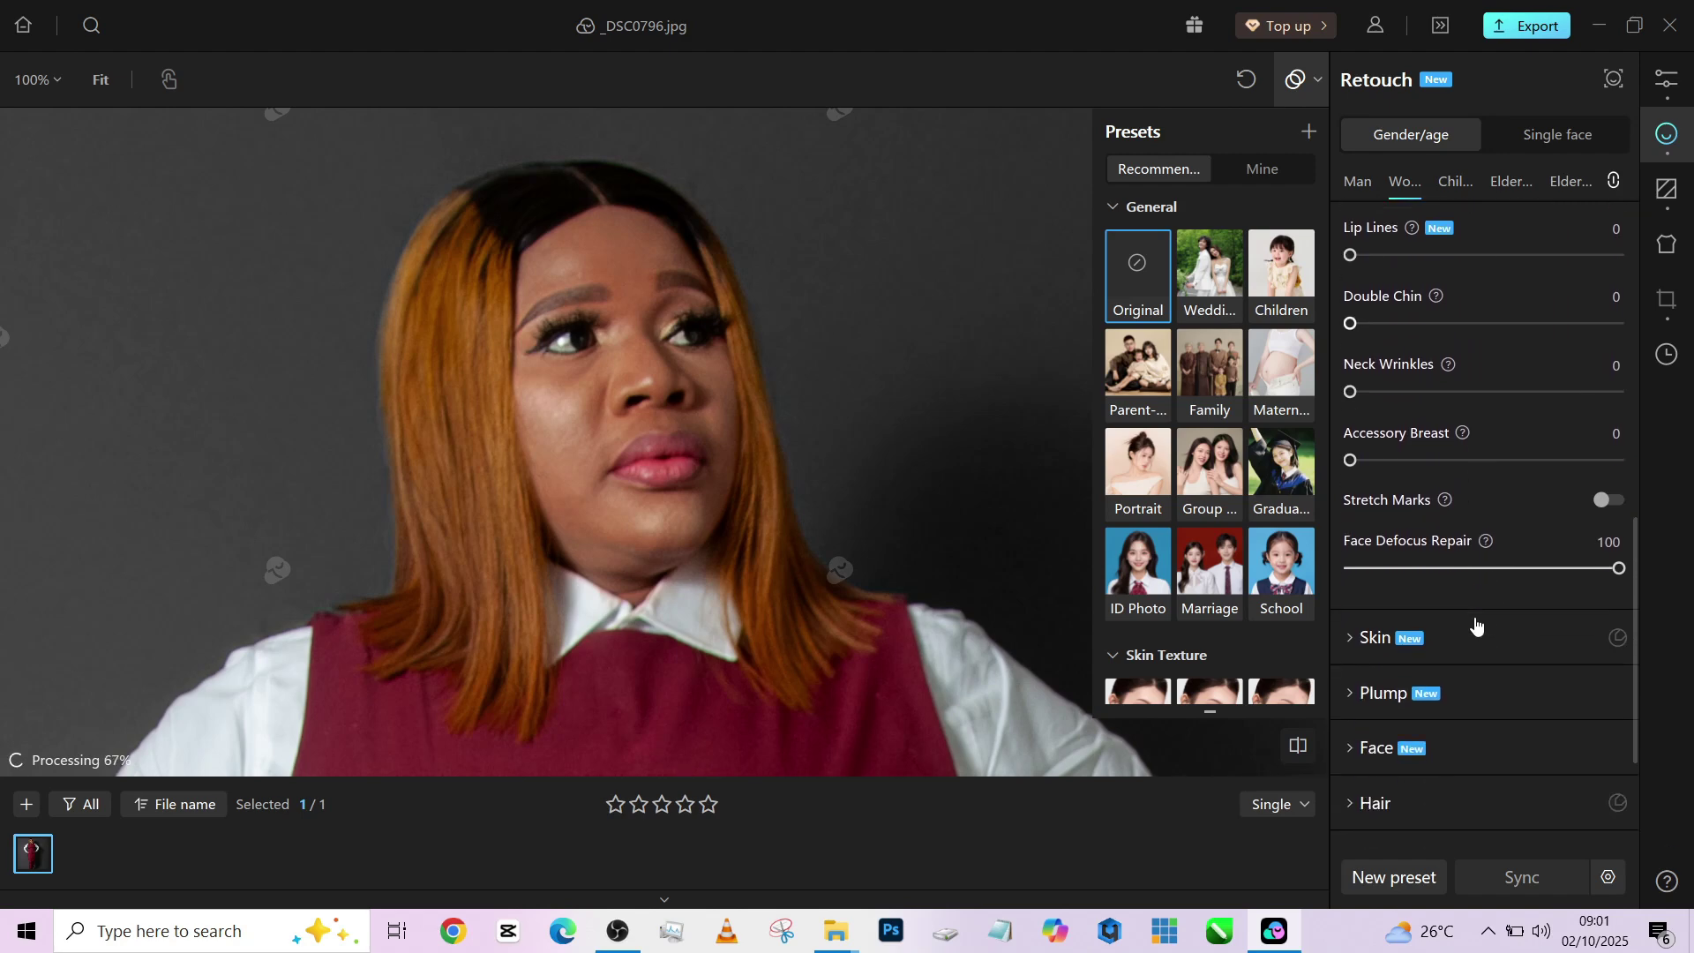
pyautogui.scroll(-1, 1474, 626)
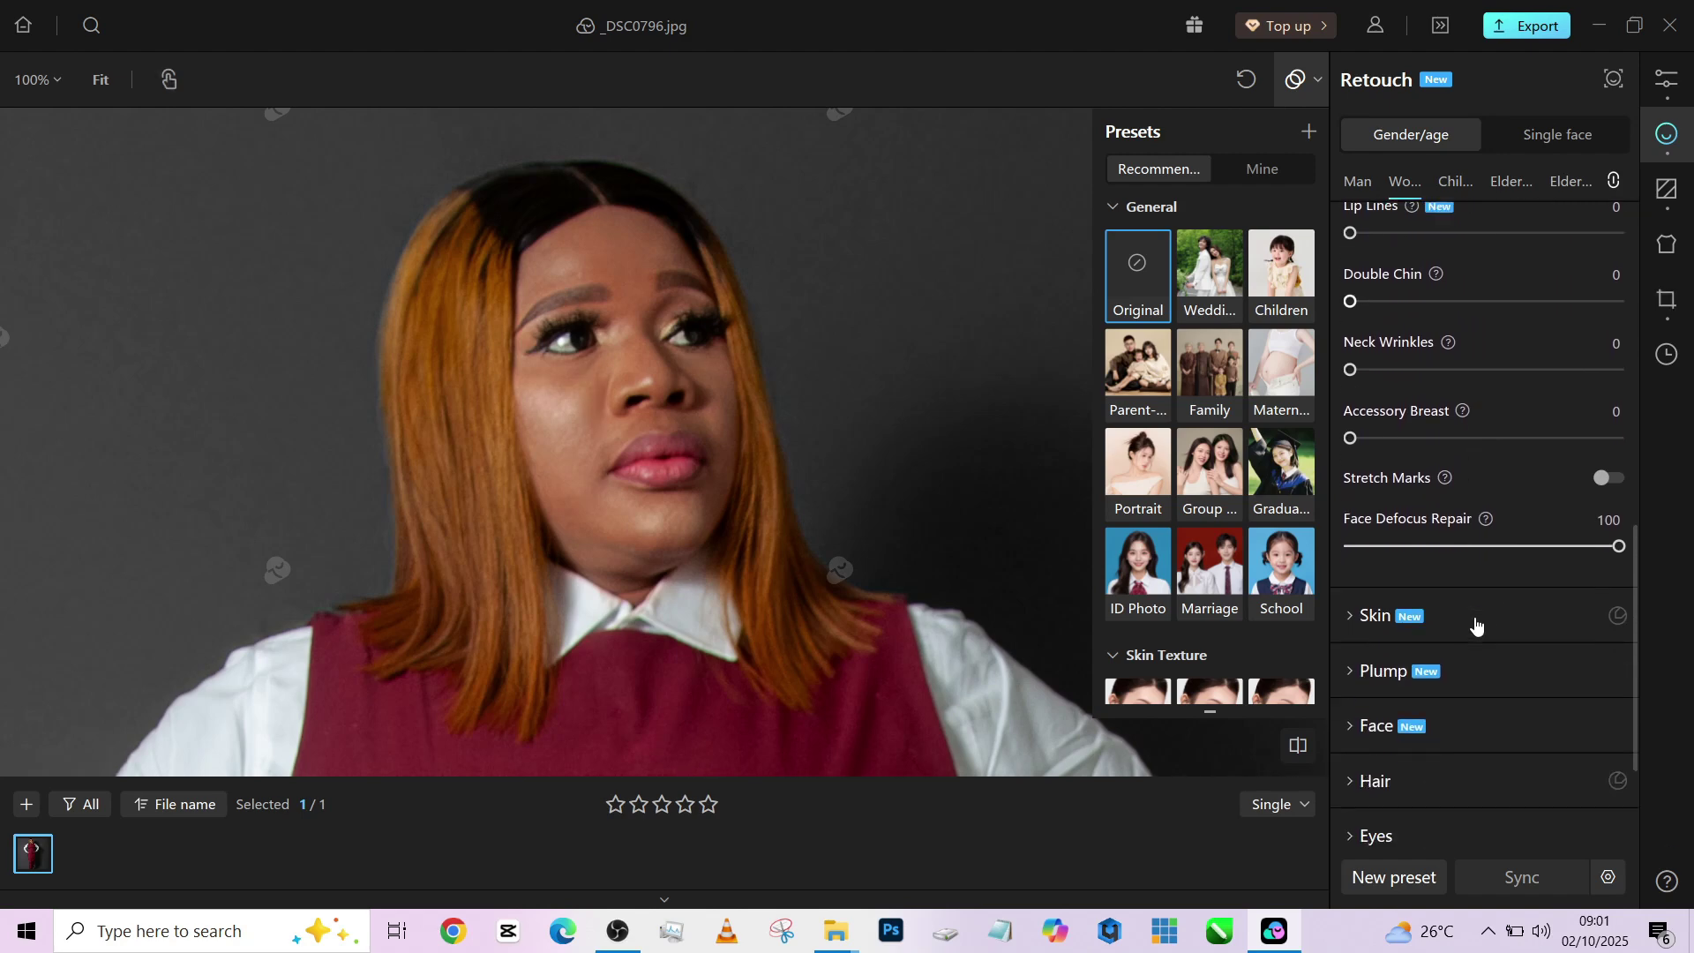
pyautogui.click(1524, 607)
pyautogui.scroll(-5, 1523, 617)
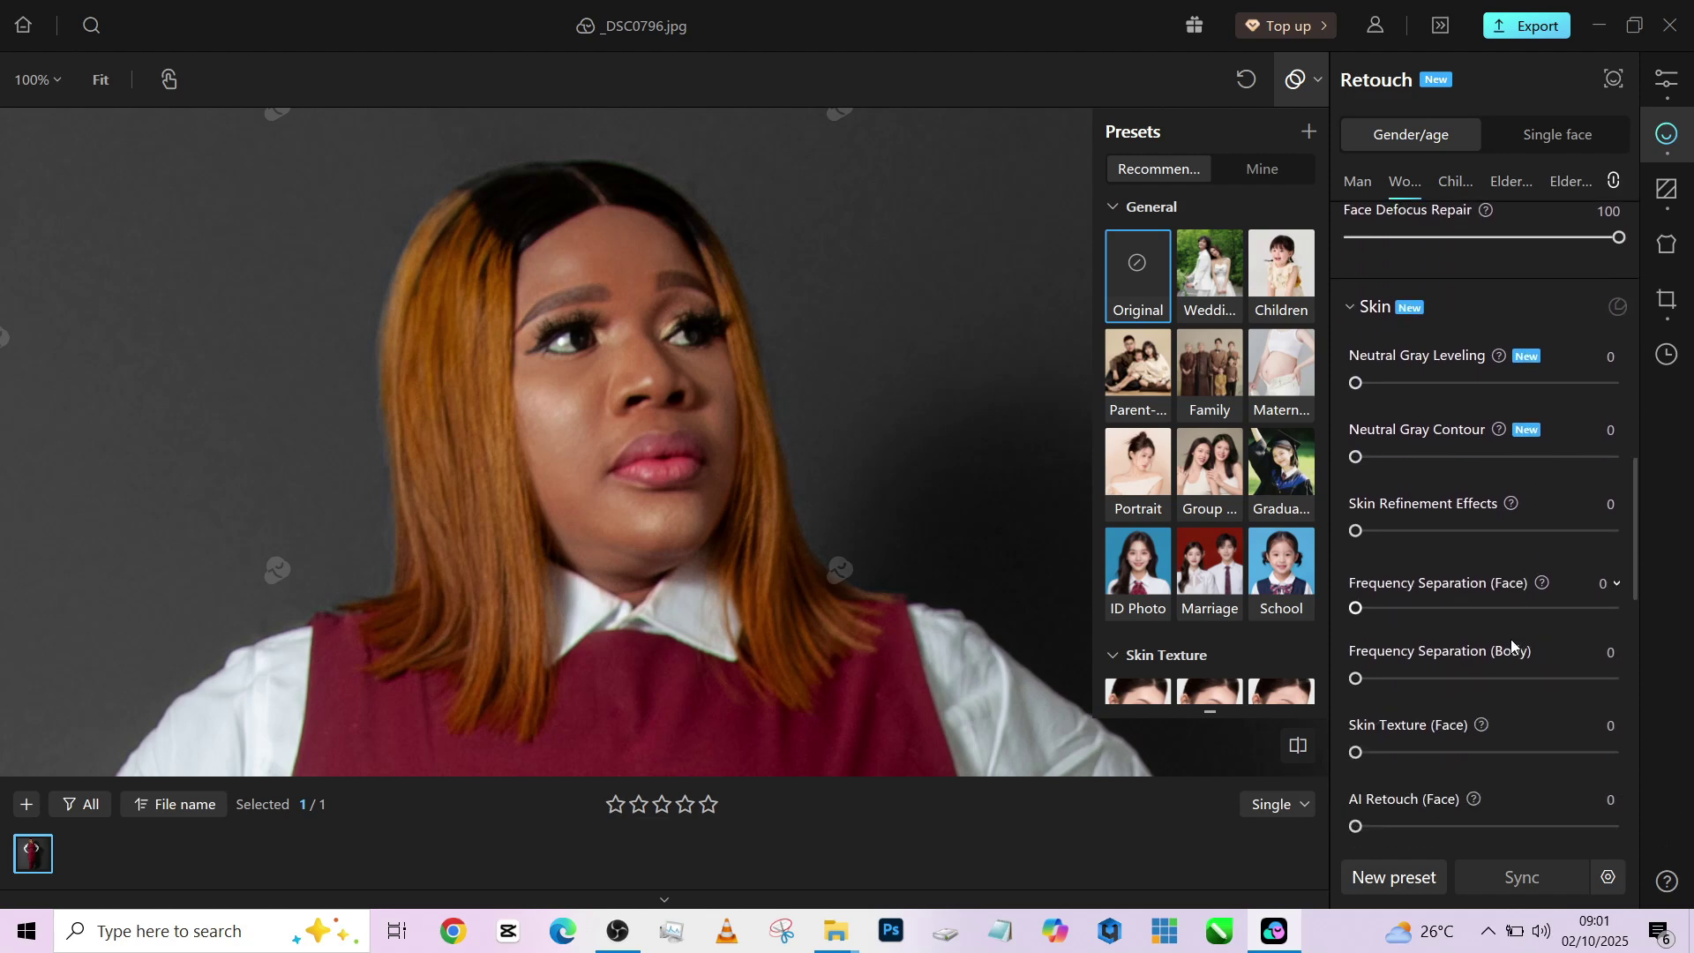
pyautogui.moveTo(1535, 588); pyautogui.dragTo(1555, 591)
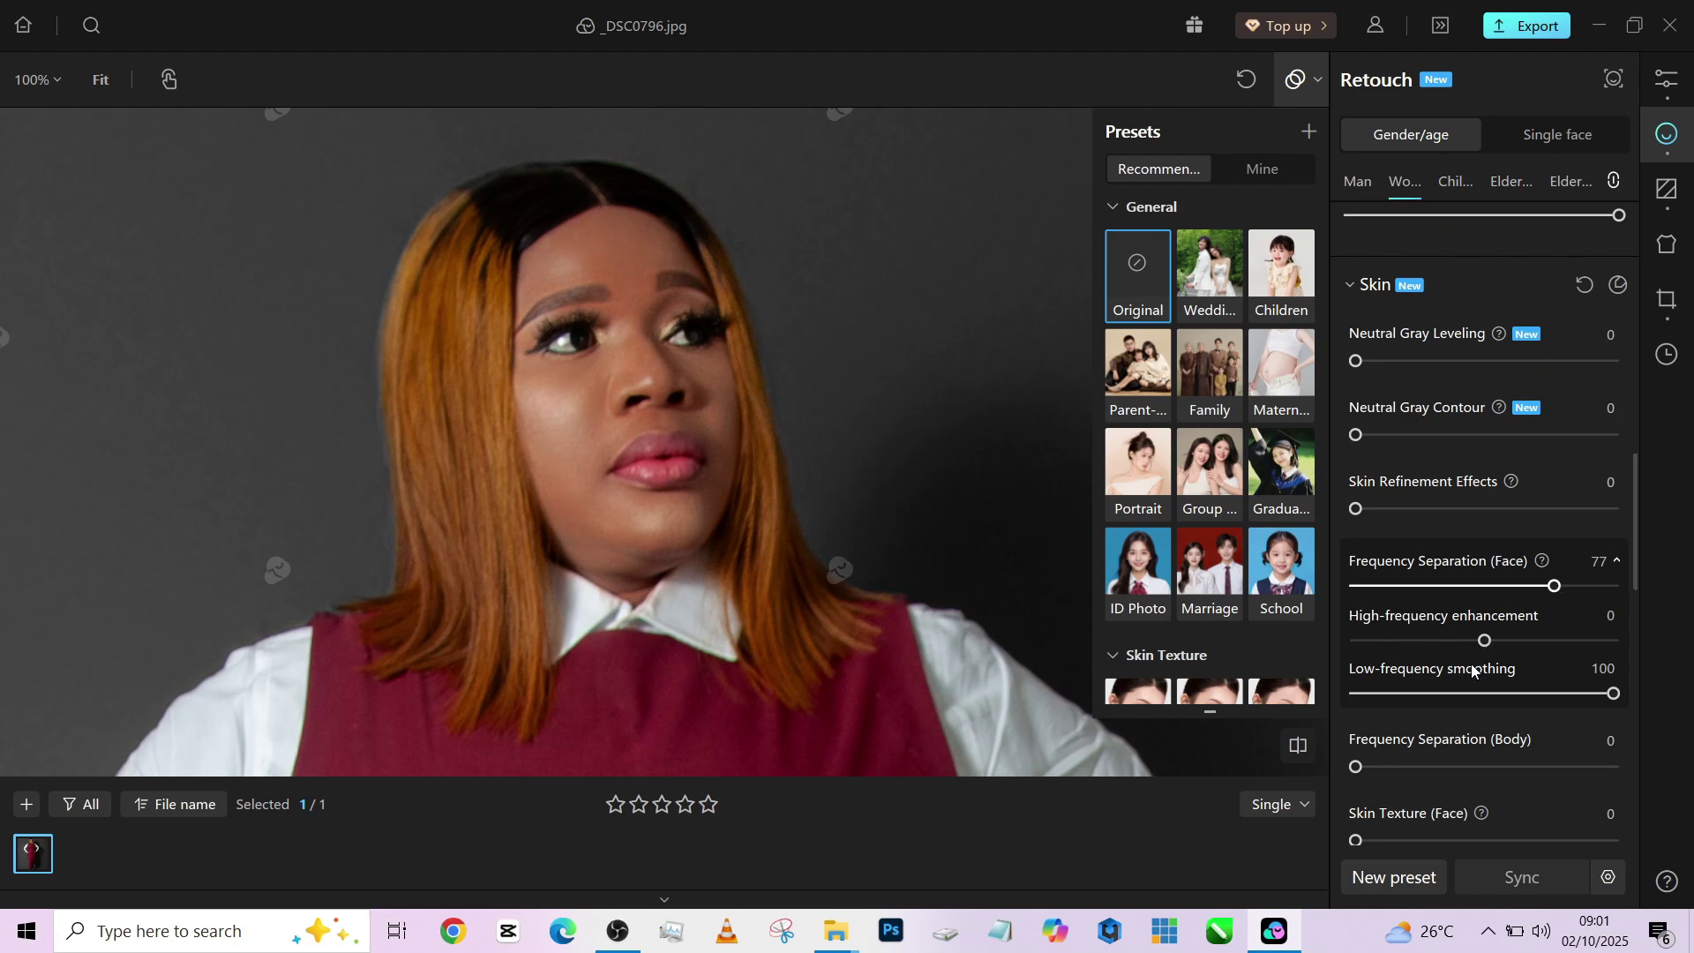
pyautogui.scroll(-2, 1470, 663)
pyautogui.scroll(1, 1458, 692)
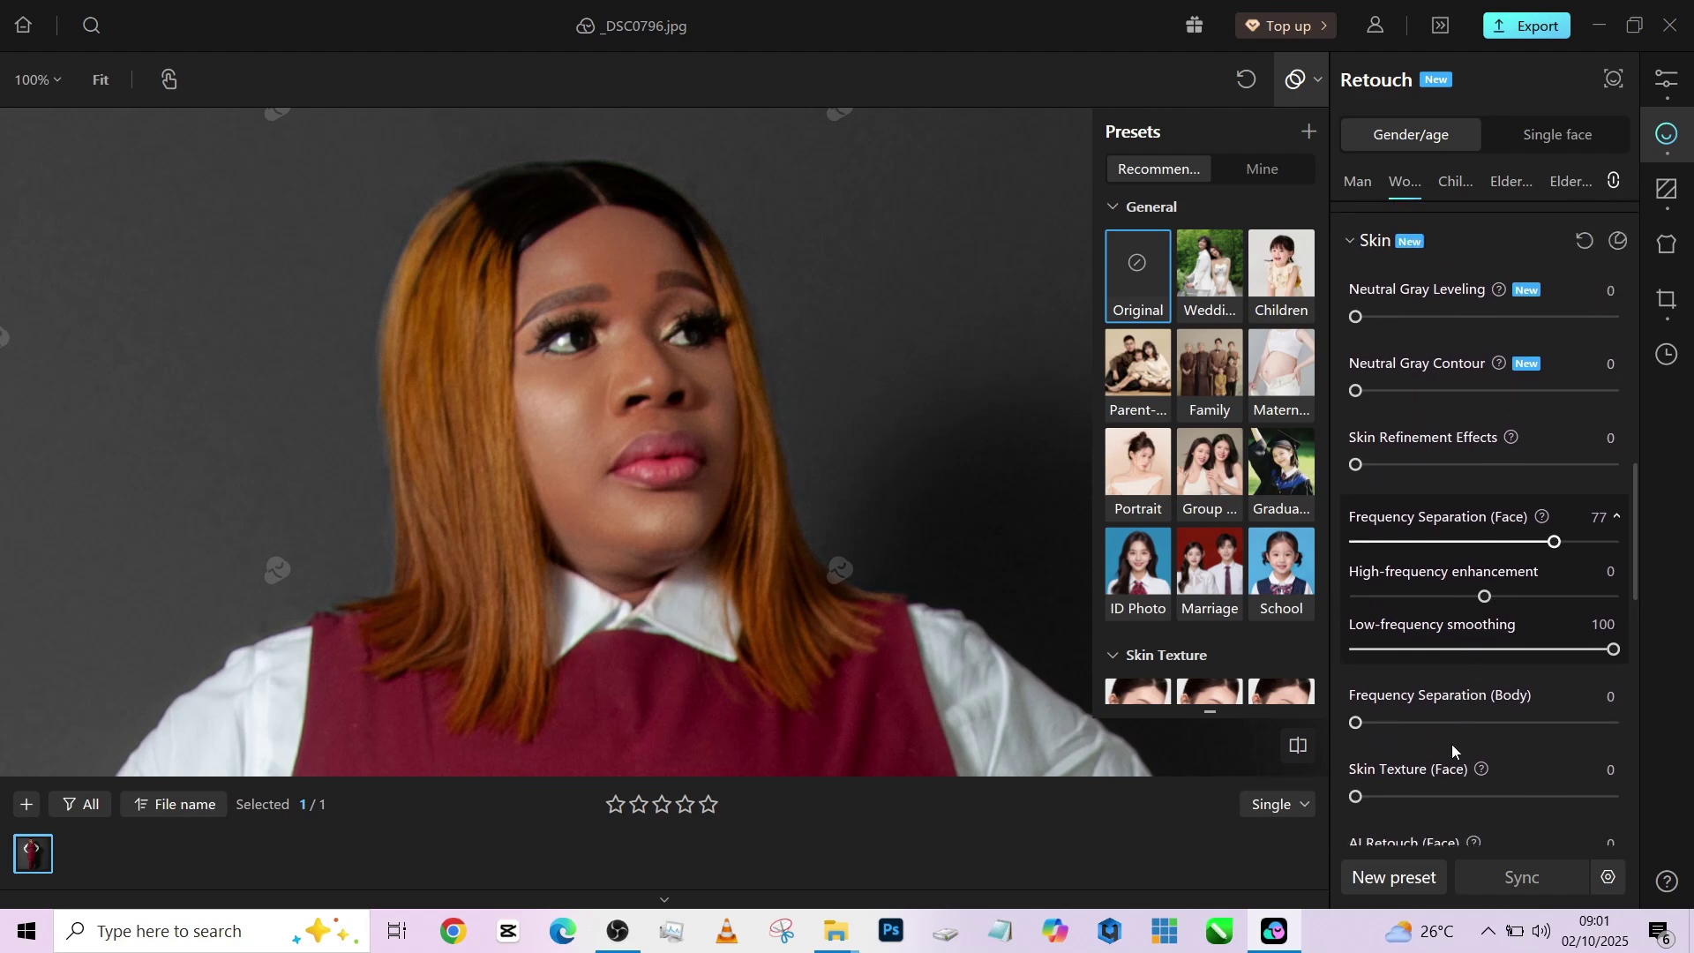
pyautogui.moveTo(1447, 722); pyautogui.dragTo(1660, 743)
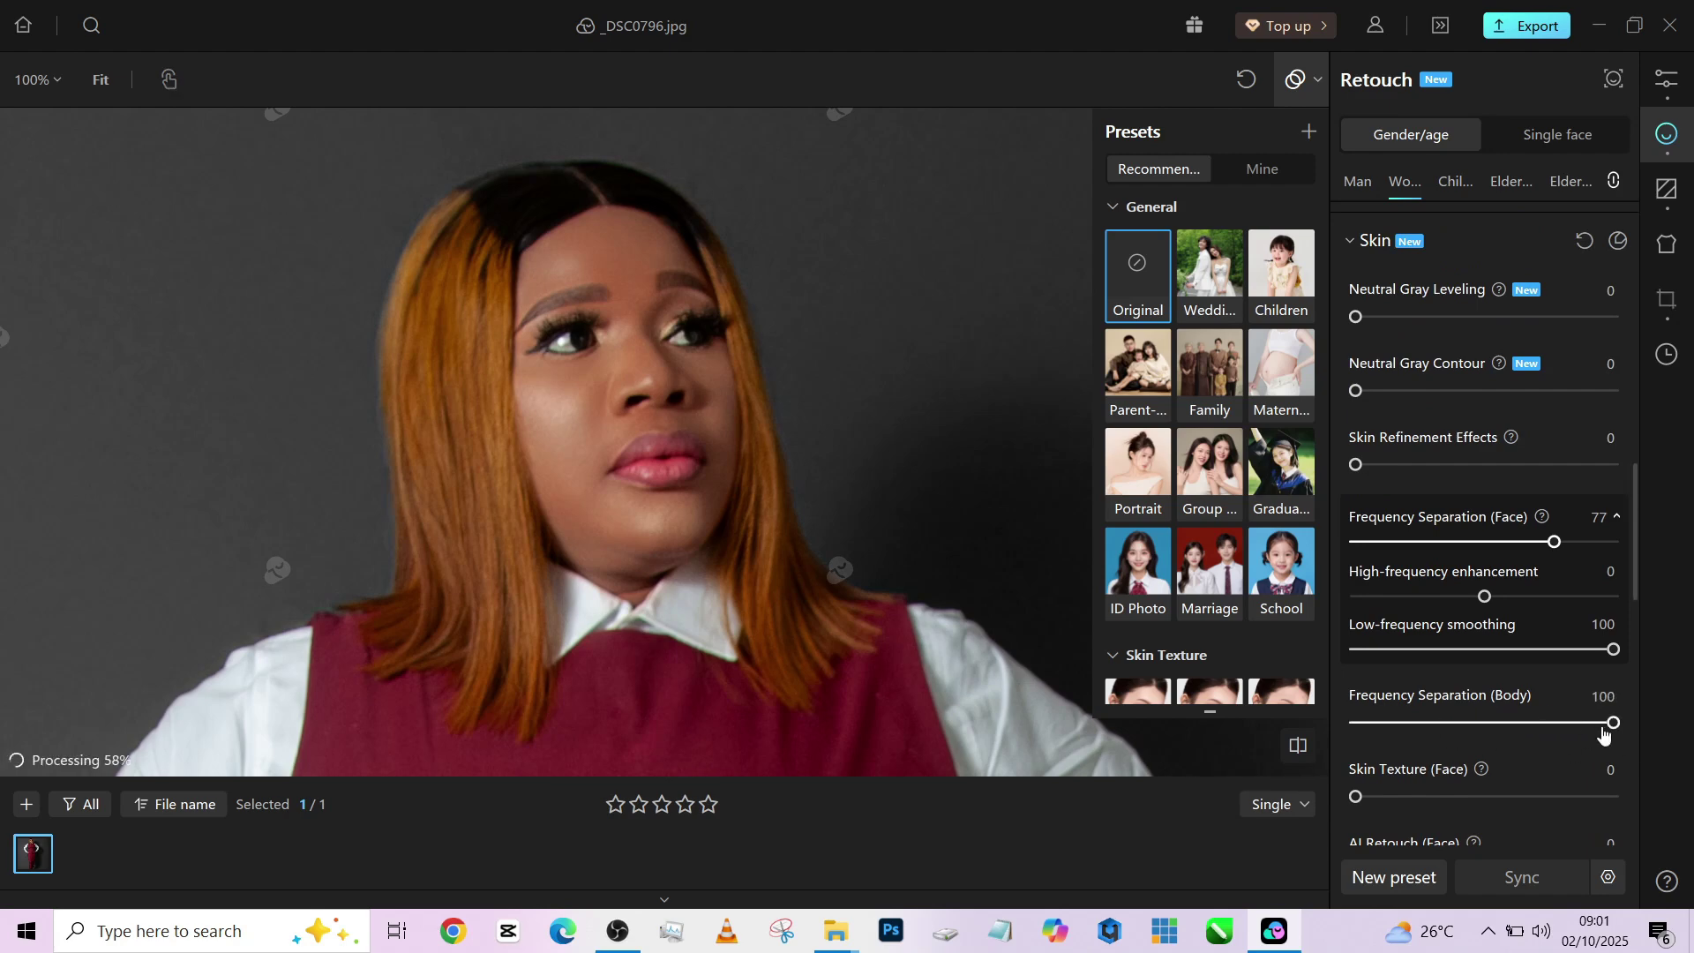
# - Set Skin Refinement Effects to 24, Neutral Gray Leveling to 85 and Neutral Gray Contour to 100
pyautogui.scroll(1, 1447, 593)
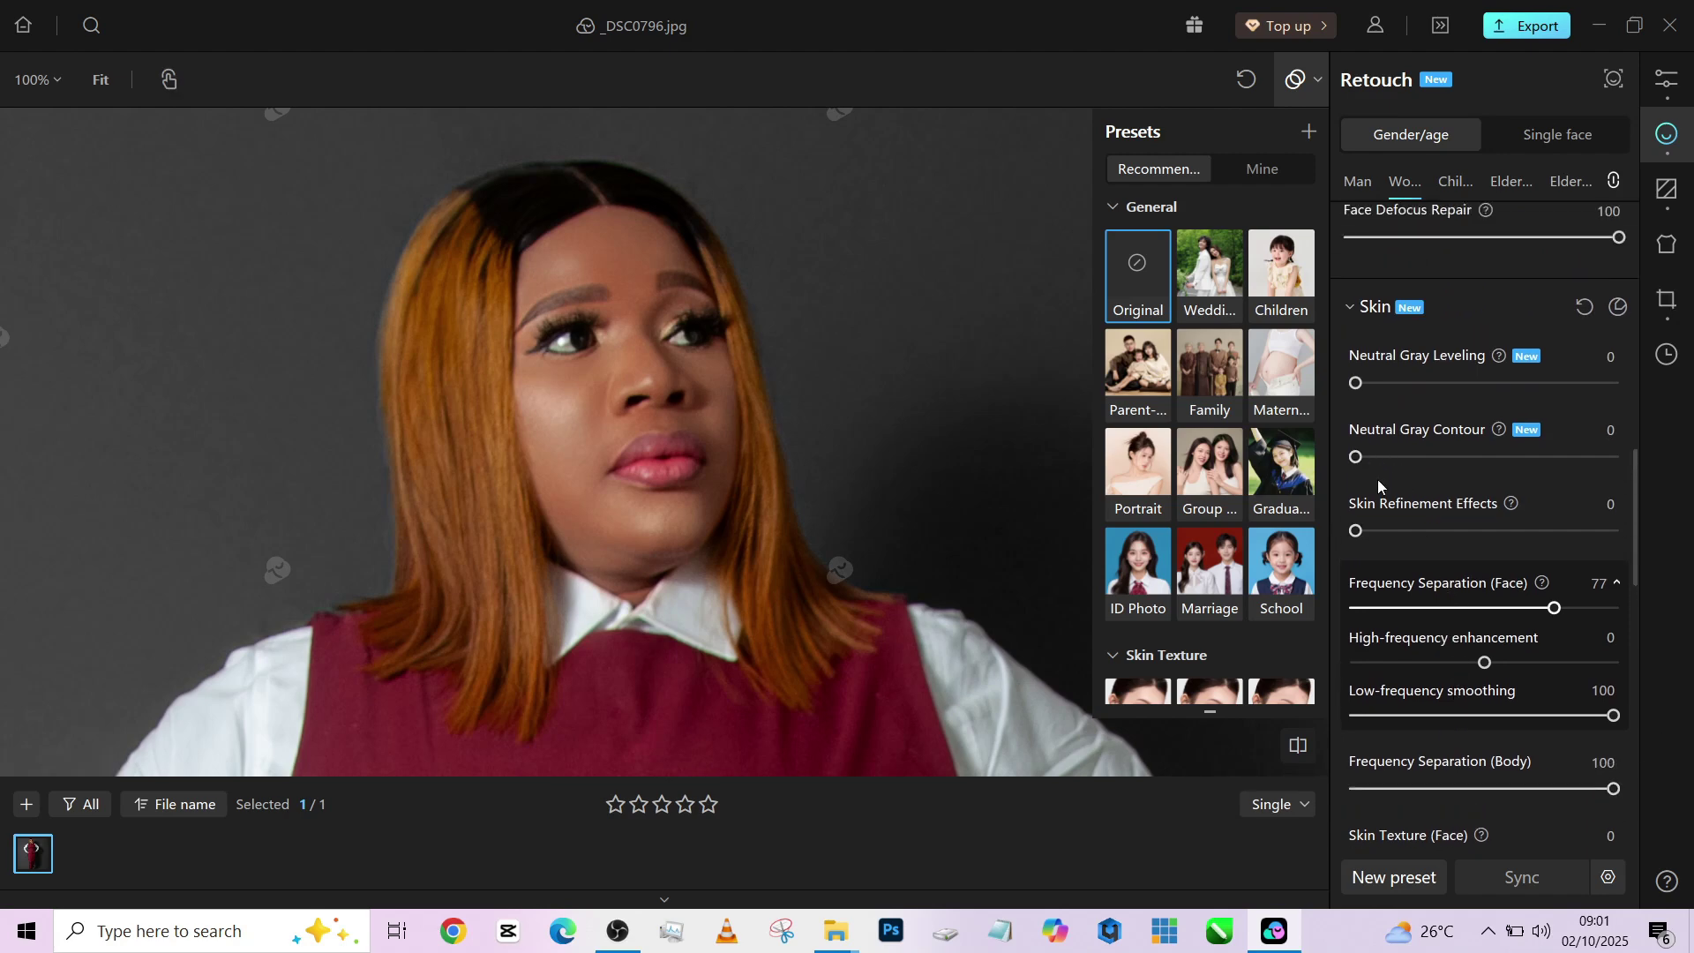
pyautogui.moveTo(1358, 531); pyautogui.dragTo(1416, 531)
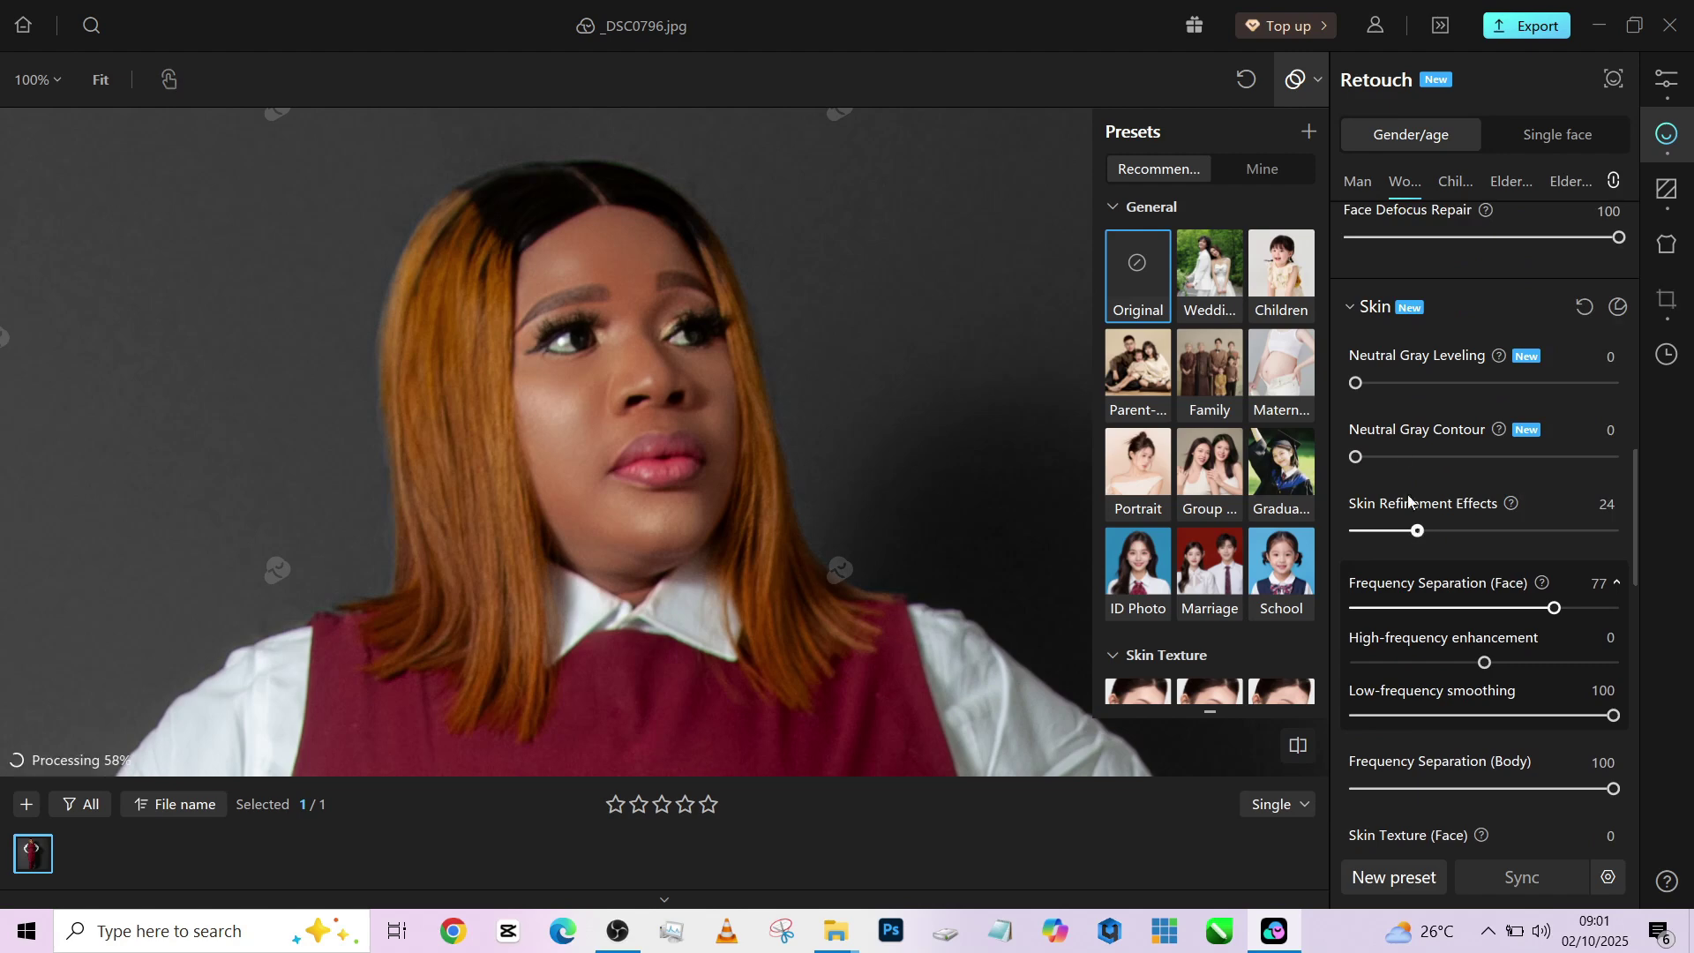
pyautogui.moveTo(1356, 382); pyautogui.dragTo(1574, 383)
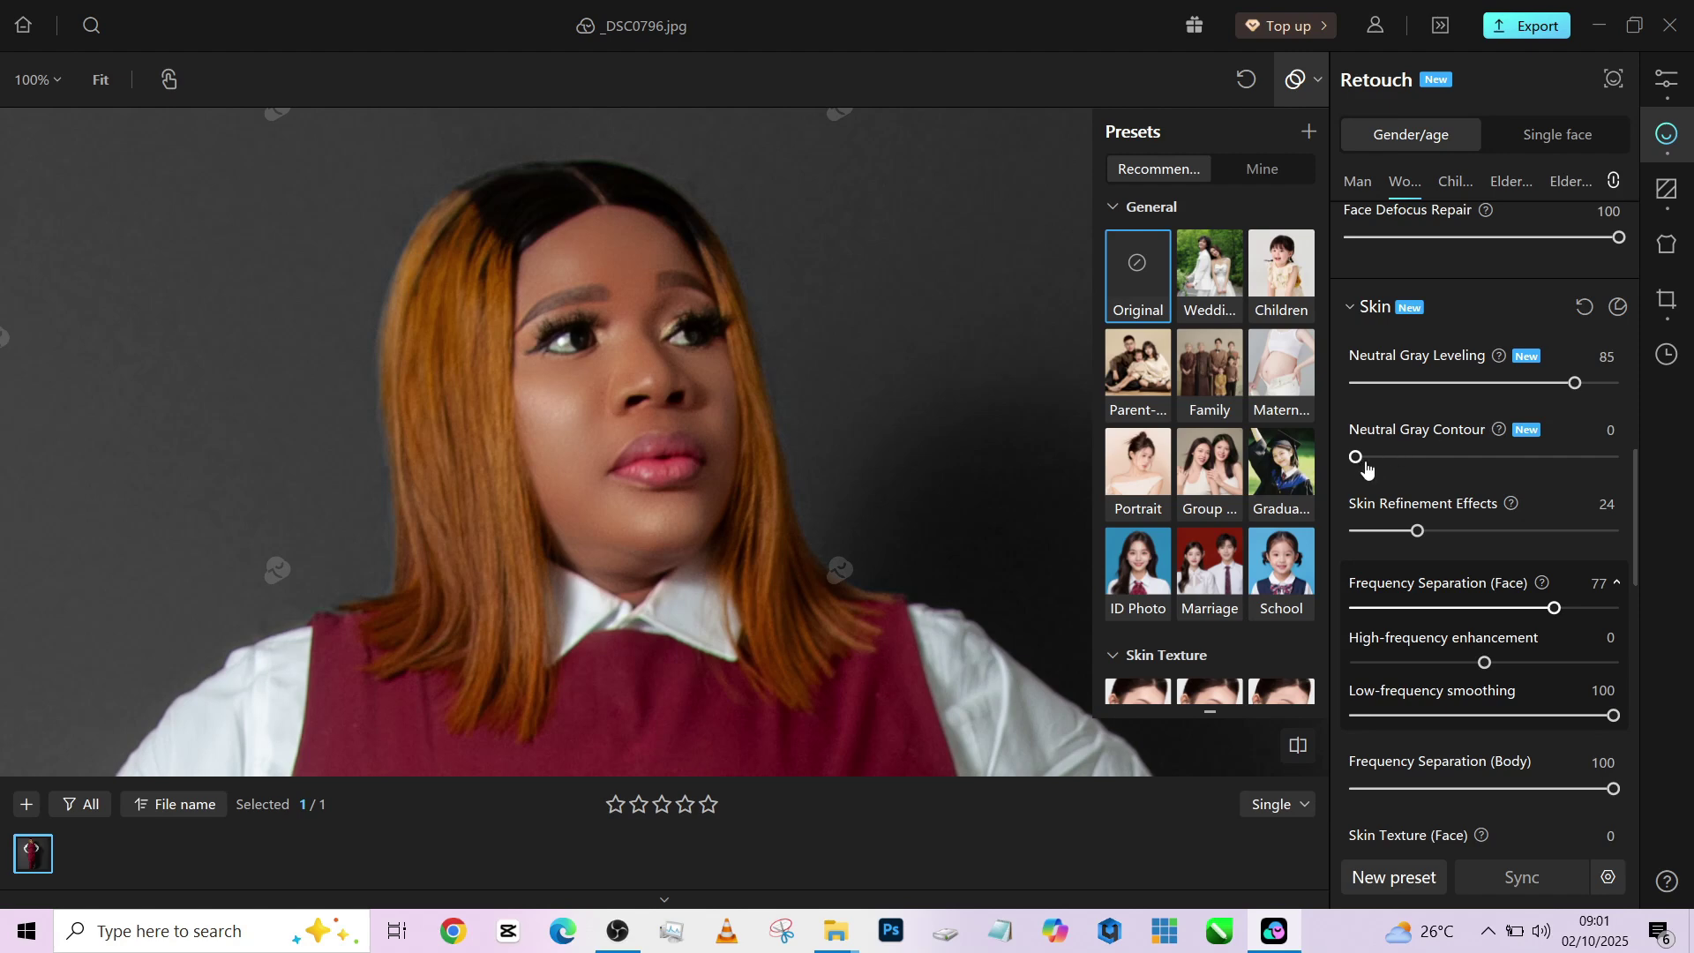
pyautogui.moveTo(1361, 468); pyautogui.dragTo(1659, 483)
# - Examine the smoothed skin on the woman's face and across the full portrait at different magnifications
pyautogui.scroll(-5, 727, 291)
pyautogui.scroll(-2, 727, 291)
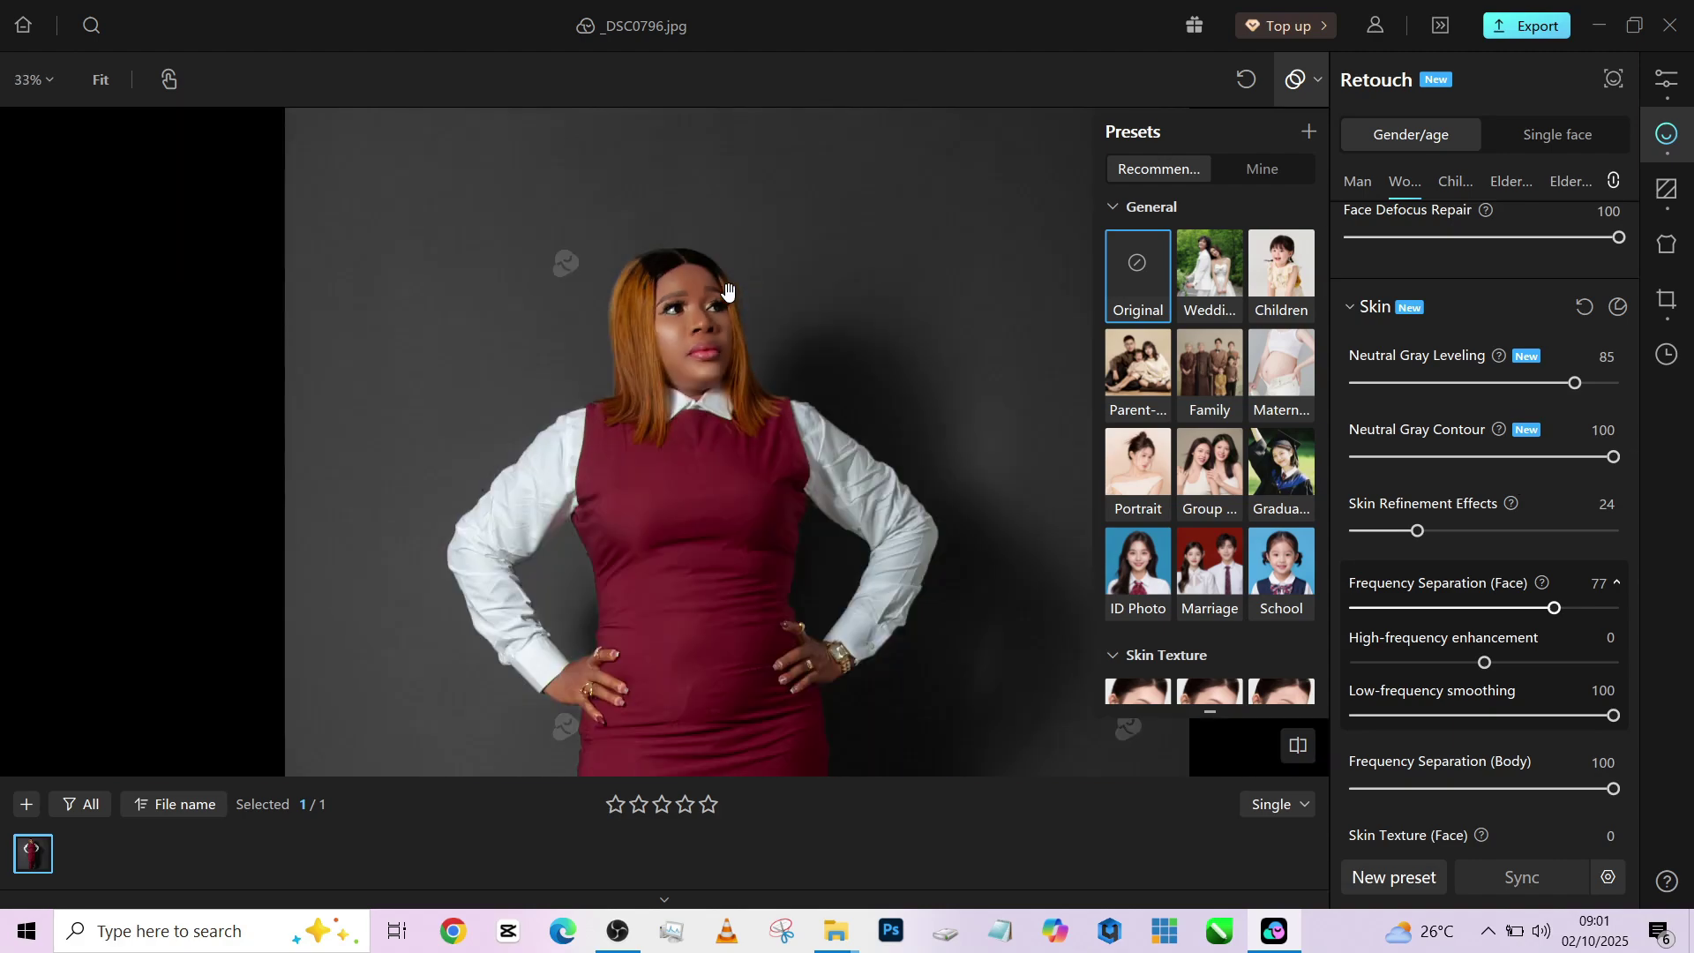
pyautogui.scroll(3, 728, 291)
pyautogui.scroll(-2, 728, 291)
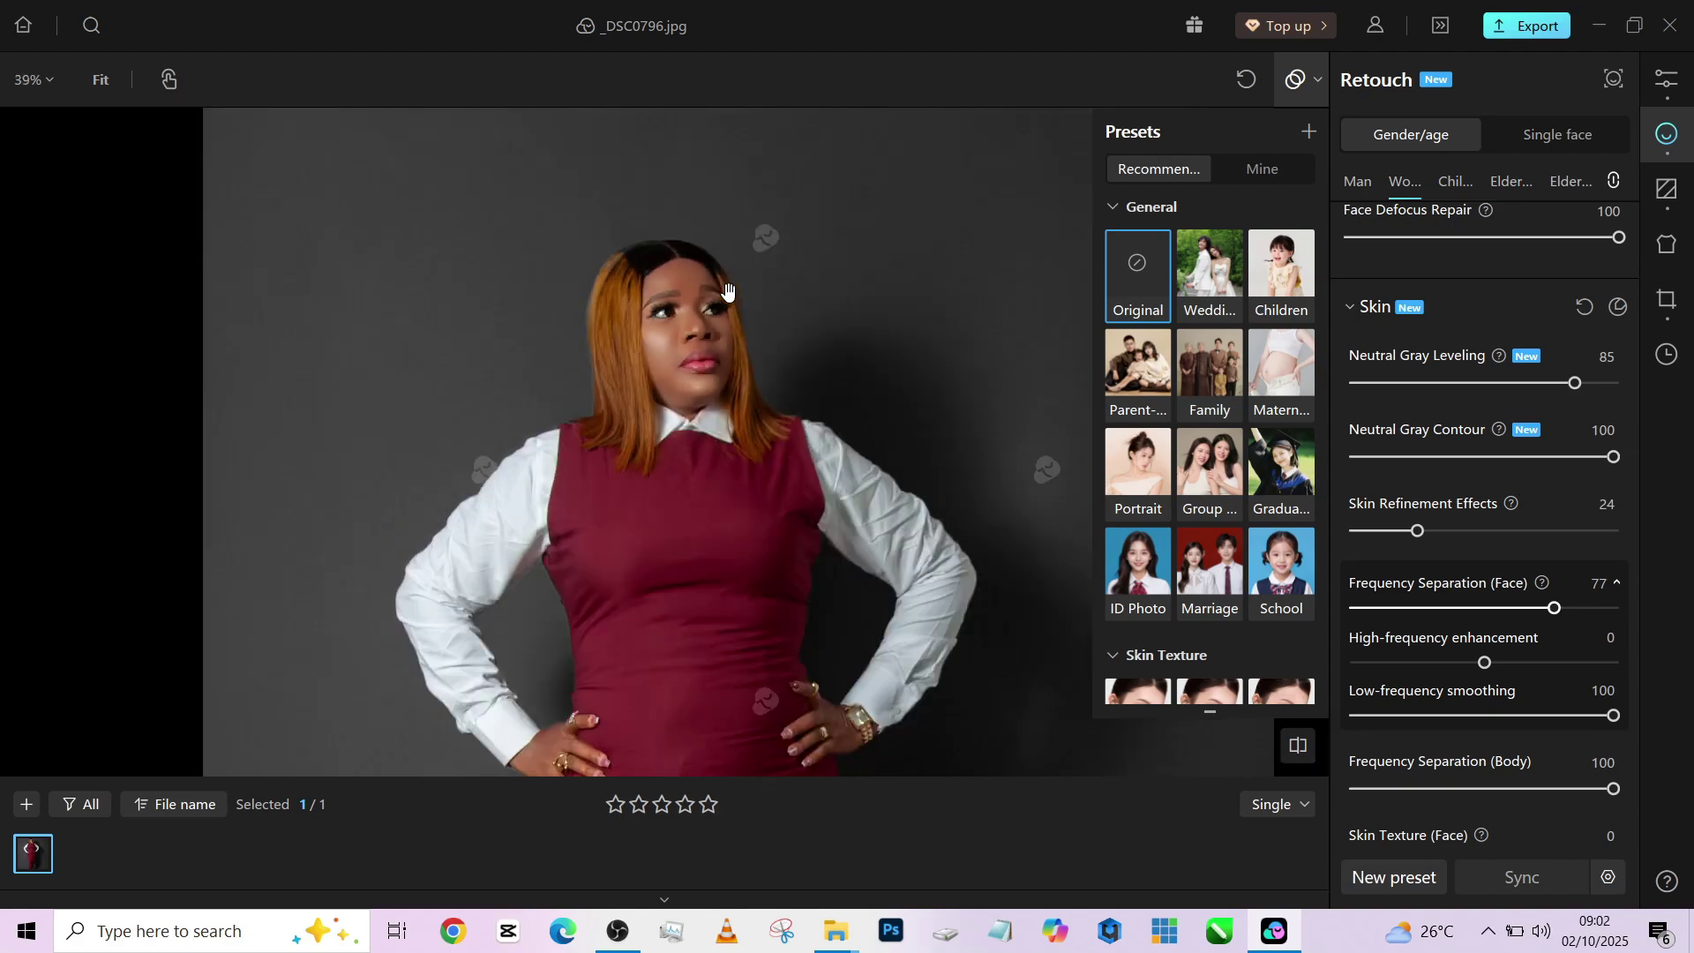
pyautogui.scroll(3, 710, 296)
pyautogui.scroll(-1, 1531, 612)
pyautogui.scroll(-8, 1531, 618)
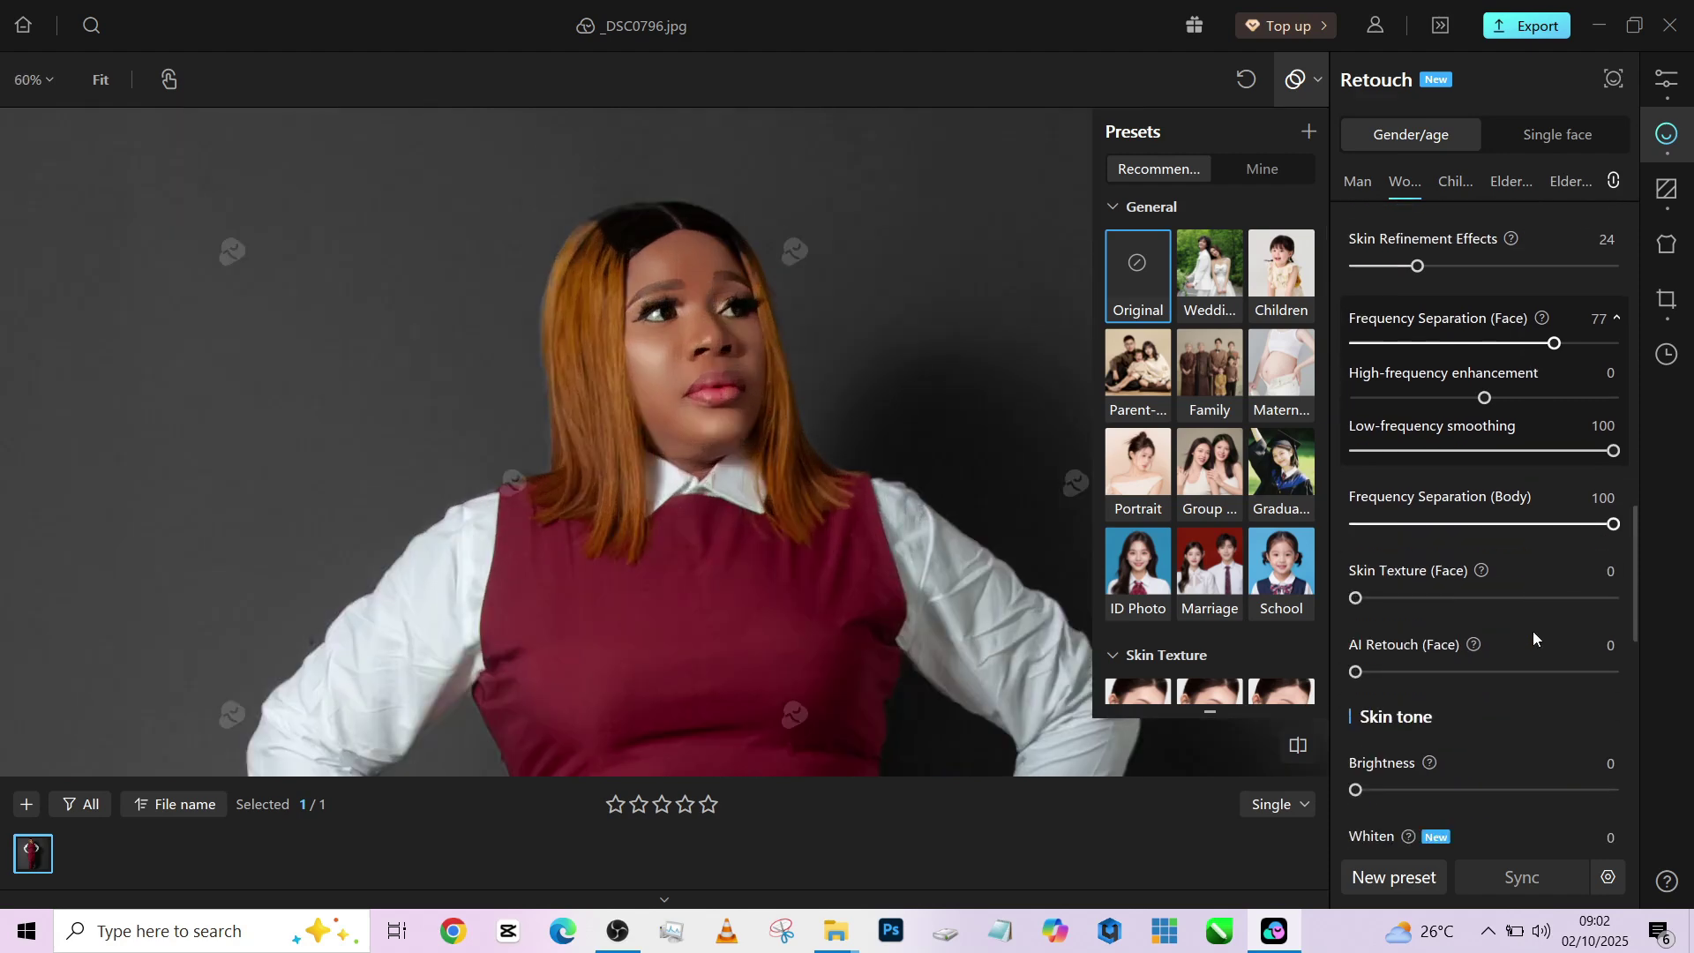
pyautogui.scroll(-1, 1464, 651)
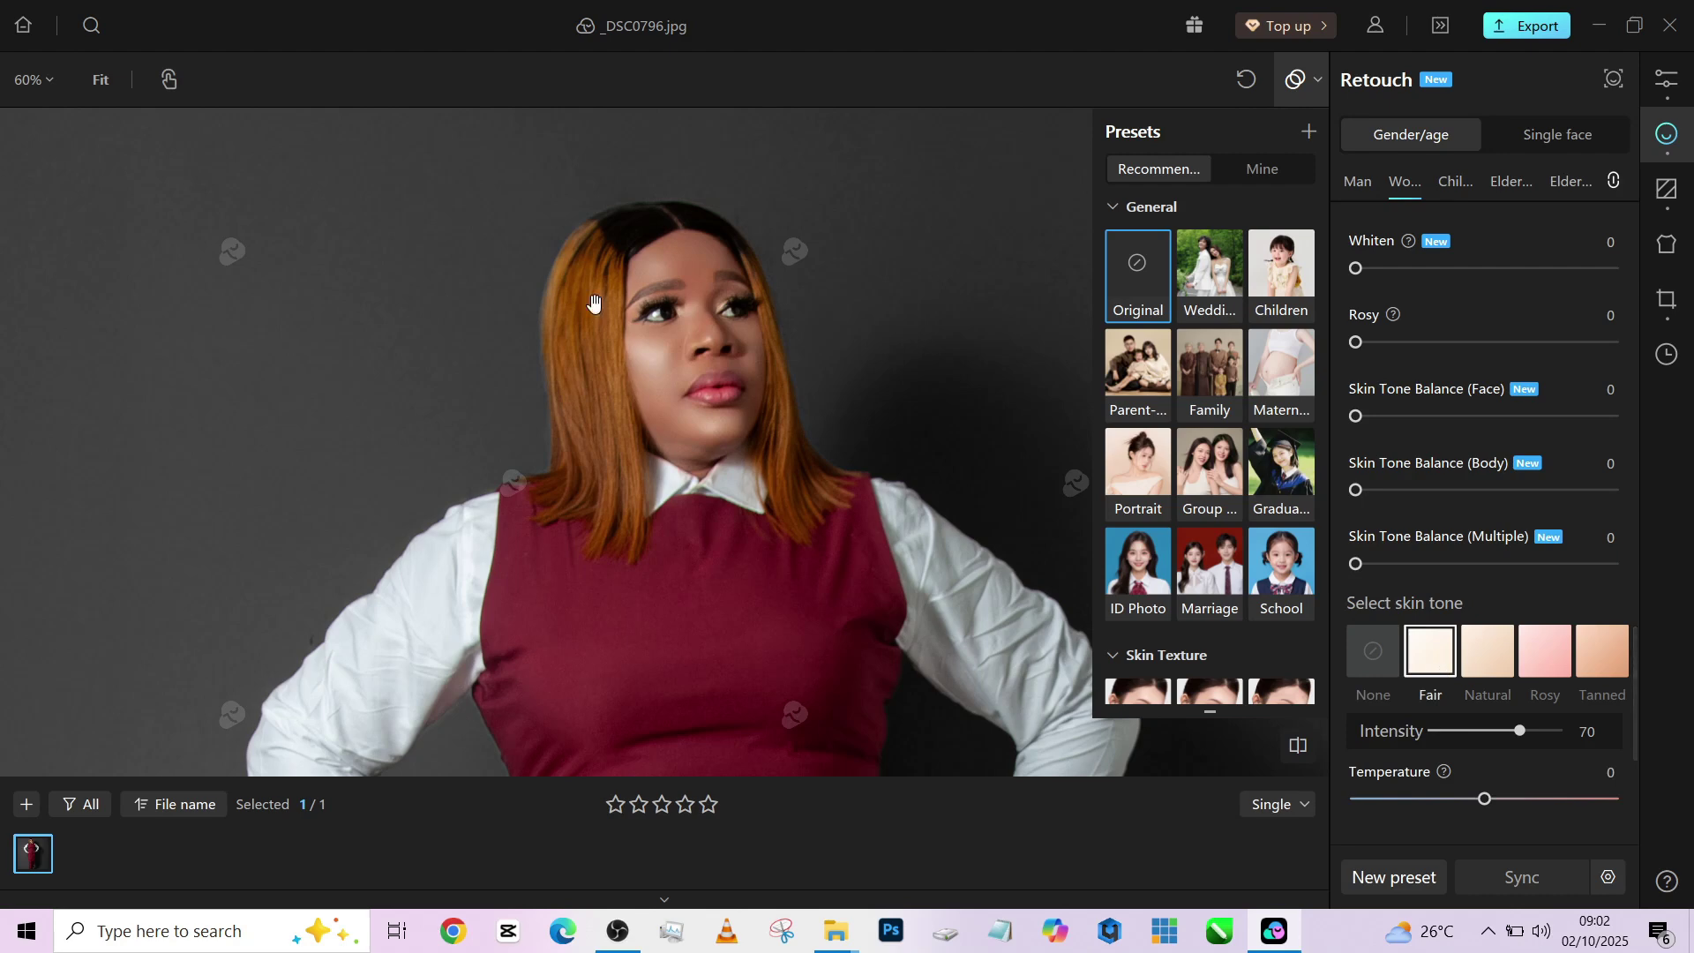
pyautogui.scroll(-5, 584, 264)
# - Apply the Natural skin tone at intensity 58 and set the skin temperature to 100
pyautogui.scroll(-1, 1526, 736)
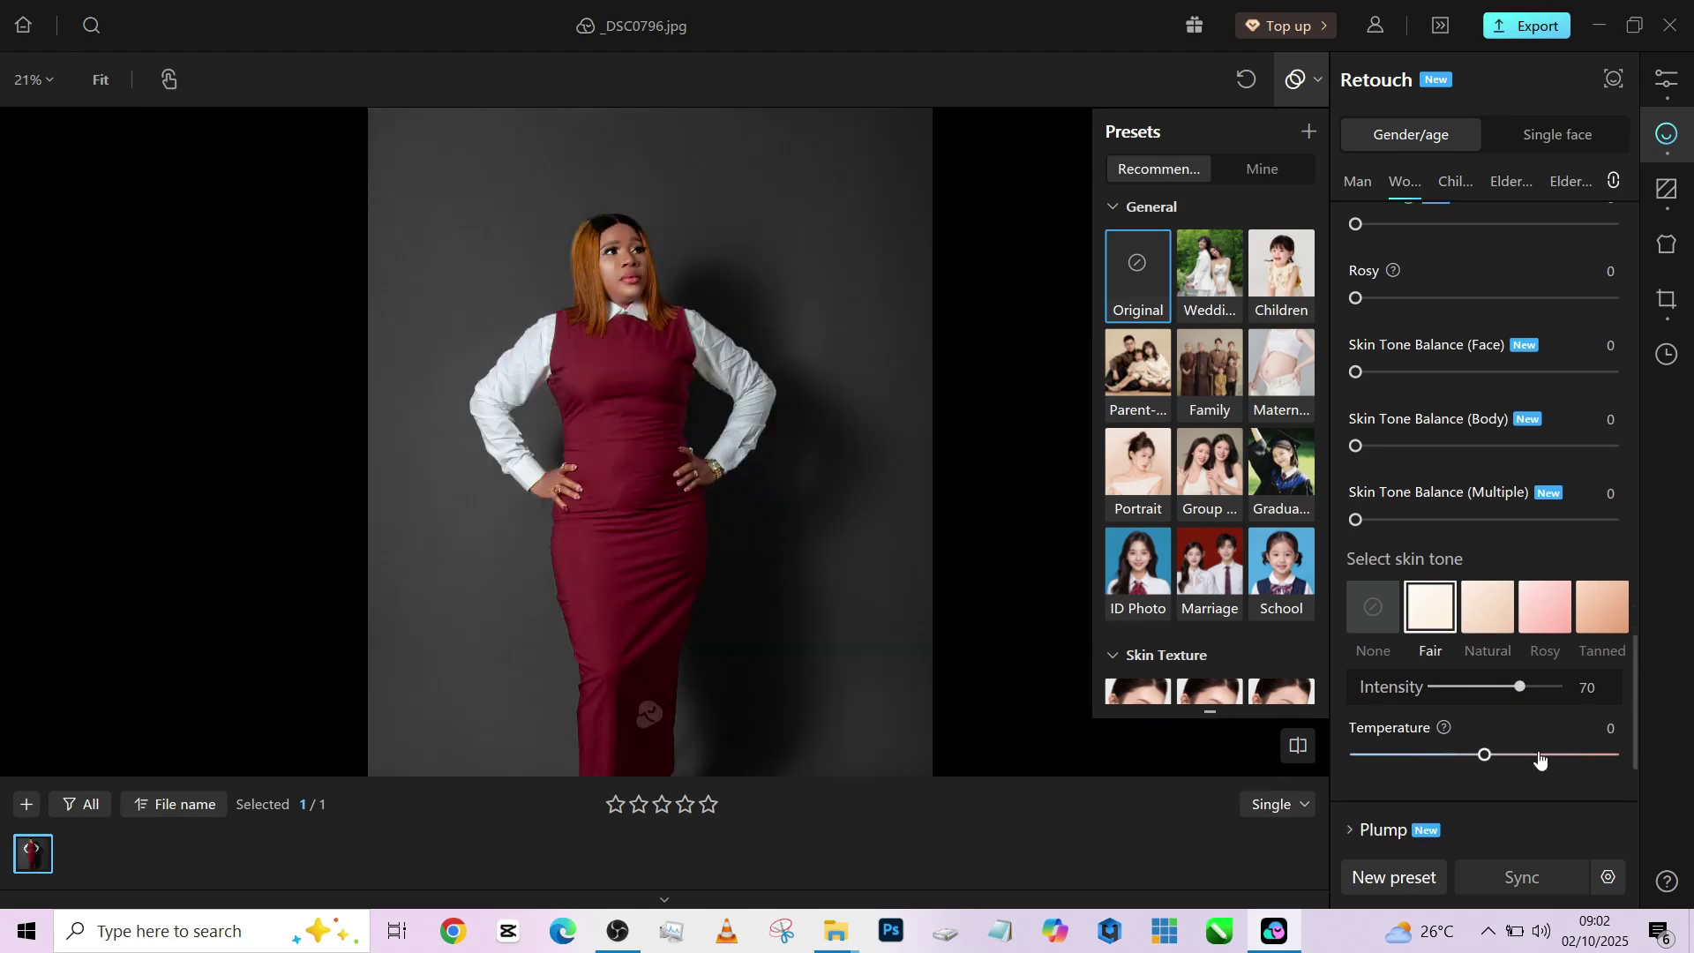
pyautogui.click(1580, 755)
pyautogui.click(1497, 620)
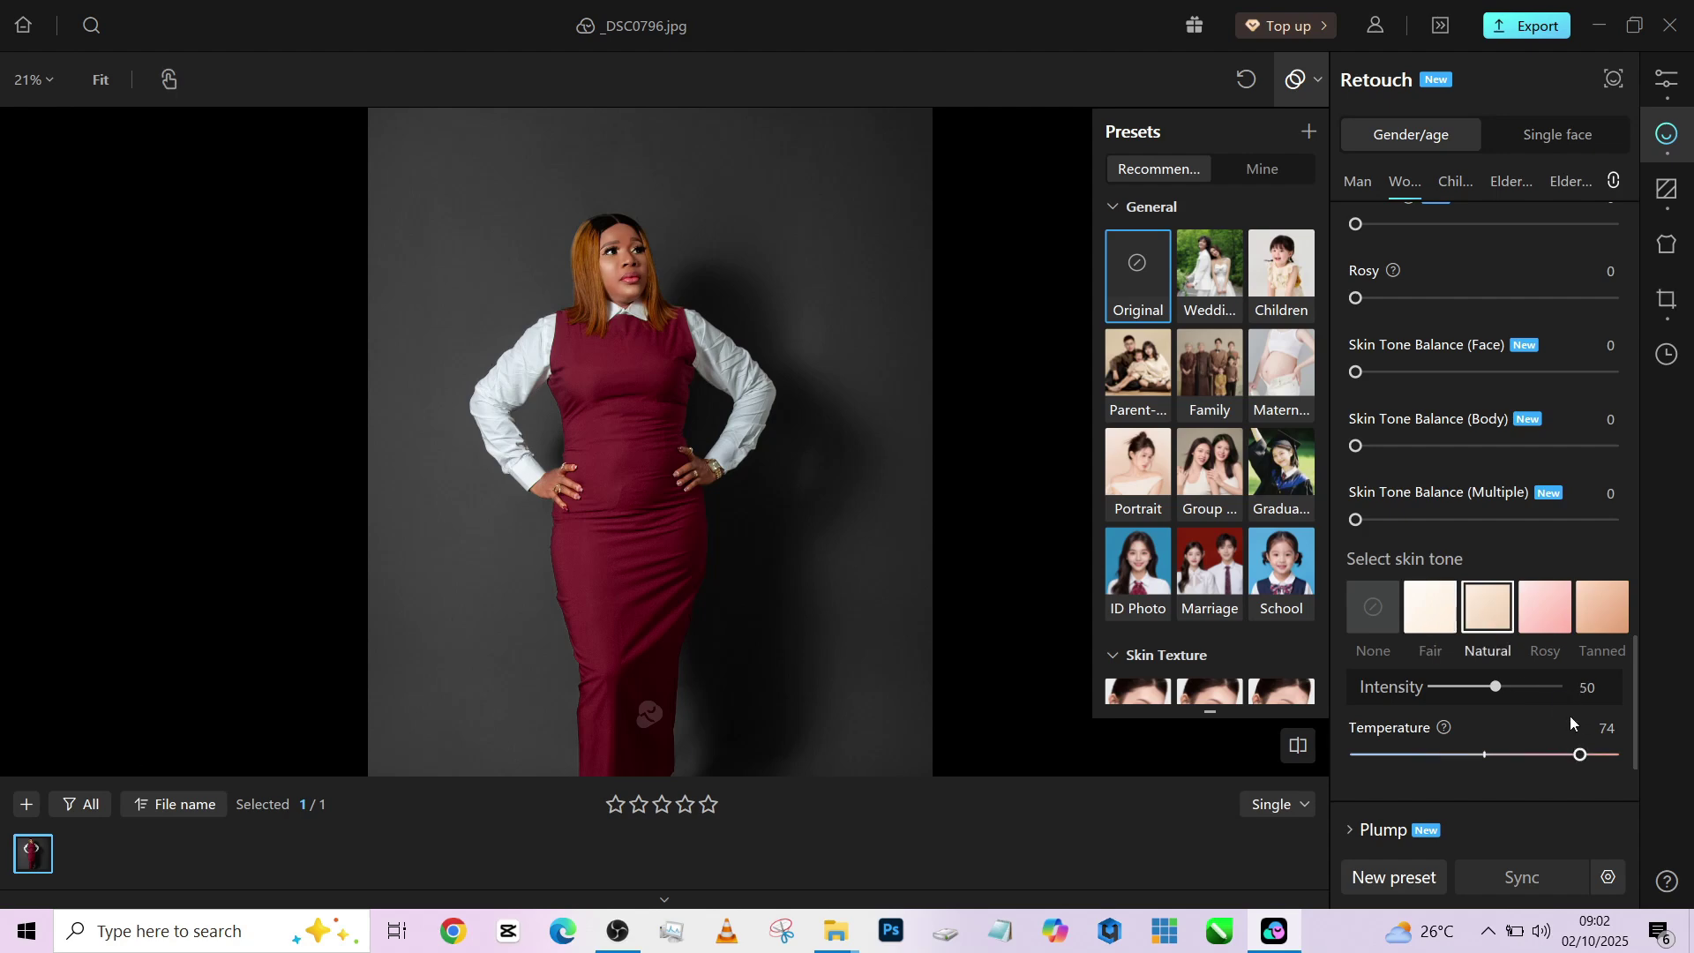
pyautogui.click(1555, 694)
pyautogui.moveTo(1558, 698); pyautogui.dragTo(1502, 697)
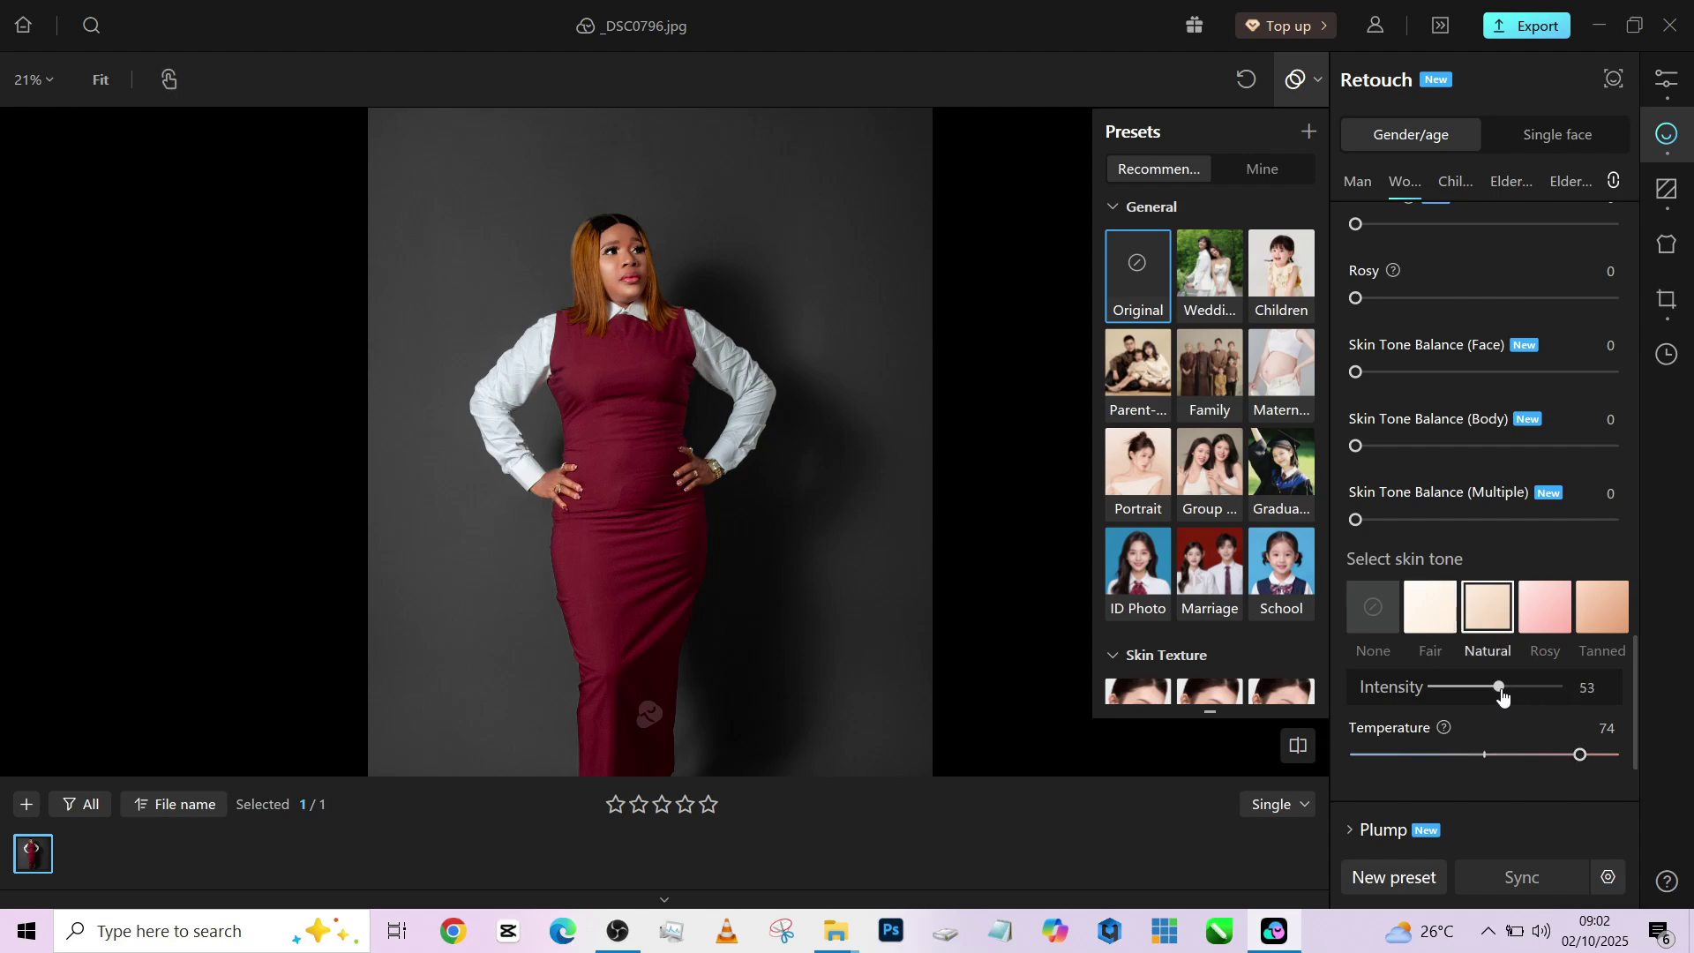
pyautogui.click(1616, 755)
# - Set Skin Tone Balance to 45 for Body and 8 for Multiple, and check the result on the portrait
pyautogui.moveTo(1395, 448); pyautogui.dragTo(1471, 446)
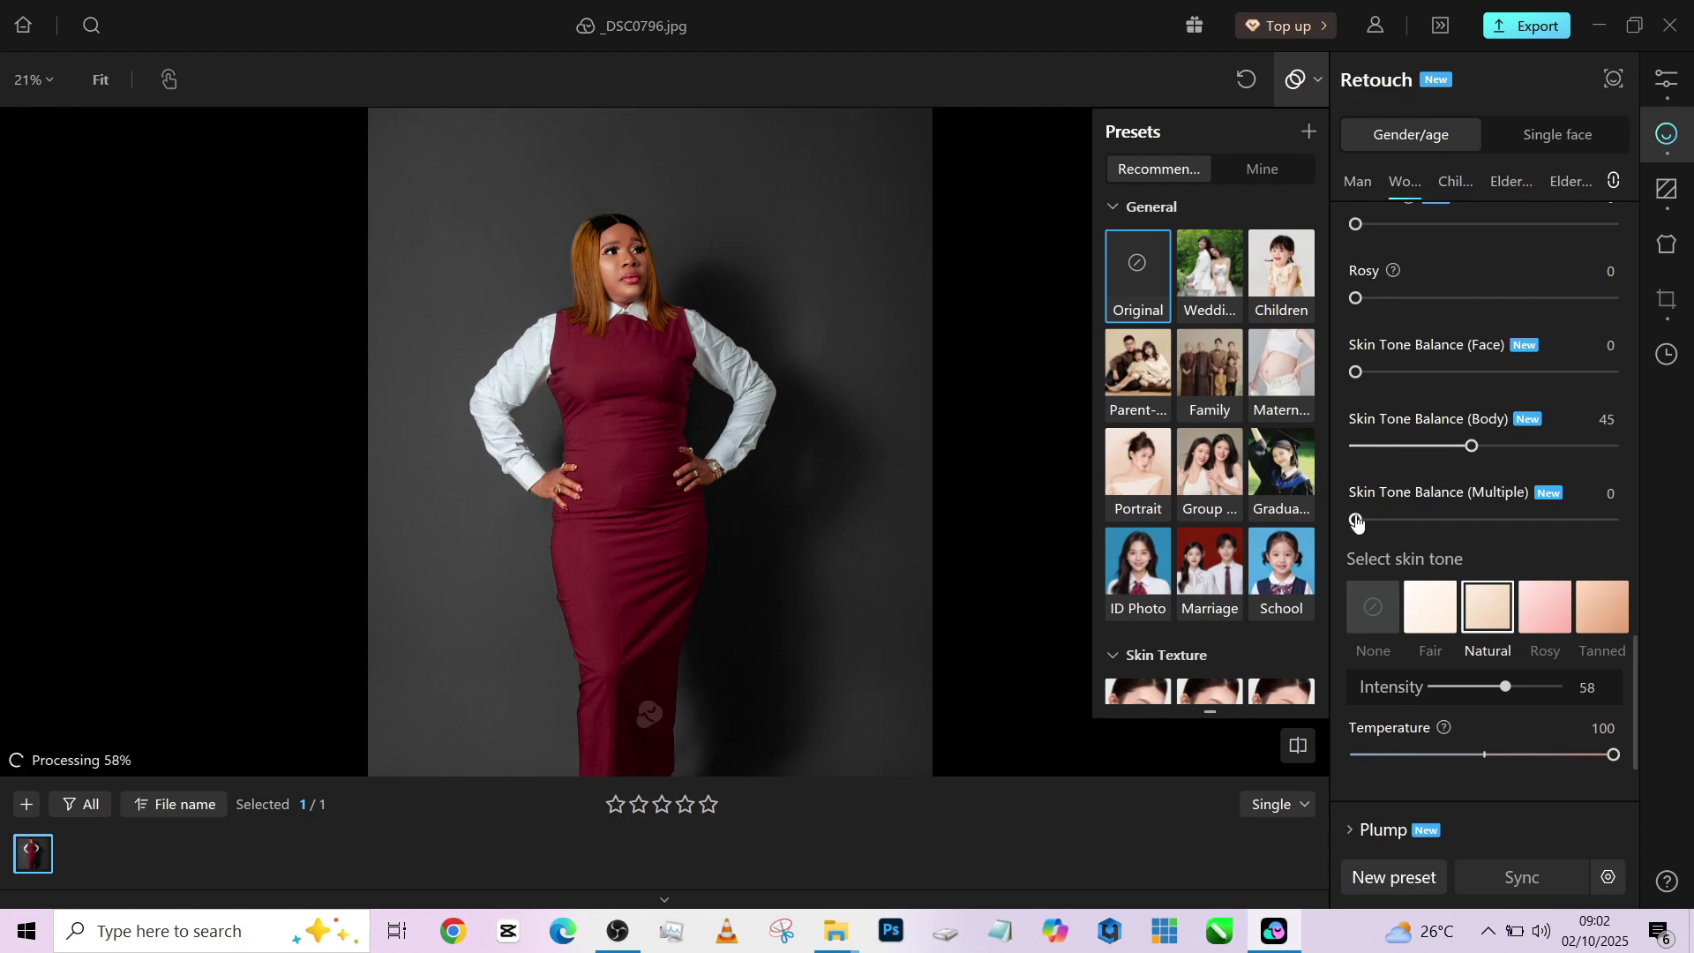
pyautogui.moveTo(1355, 520); pyautogui.dragTo(1379, 526)
pyautogui.scroll(-2, 801, 423)
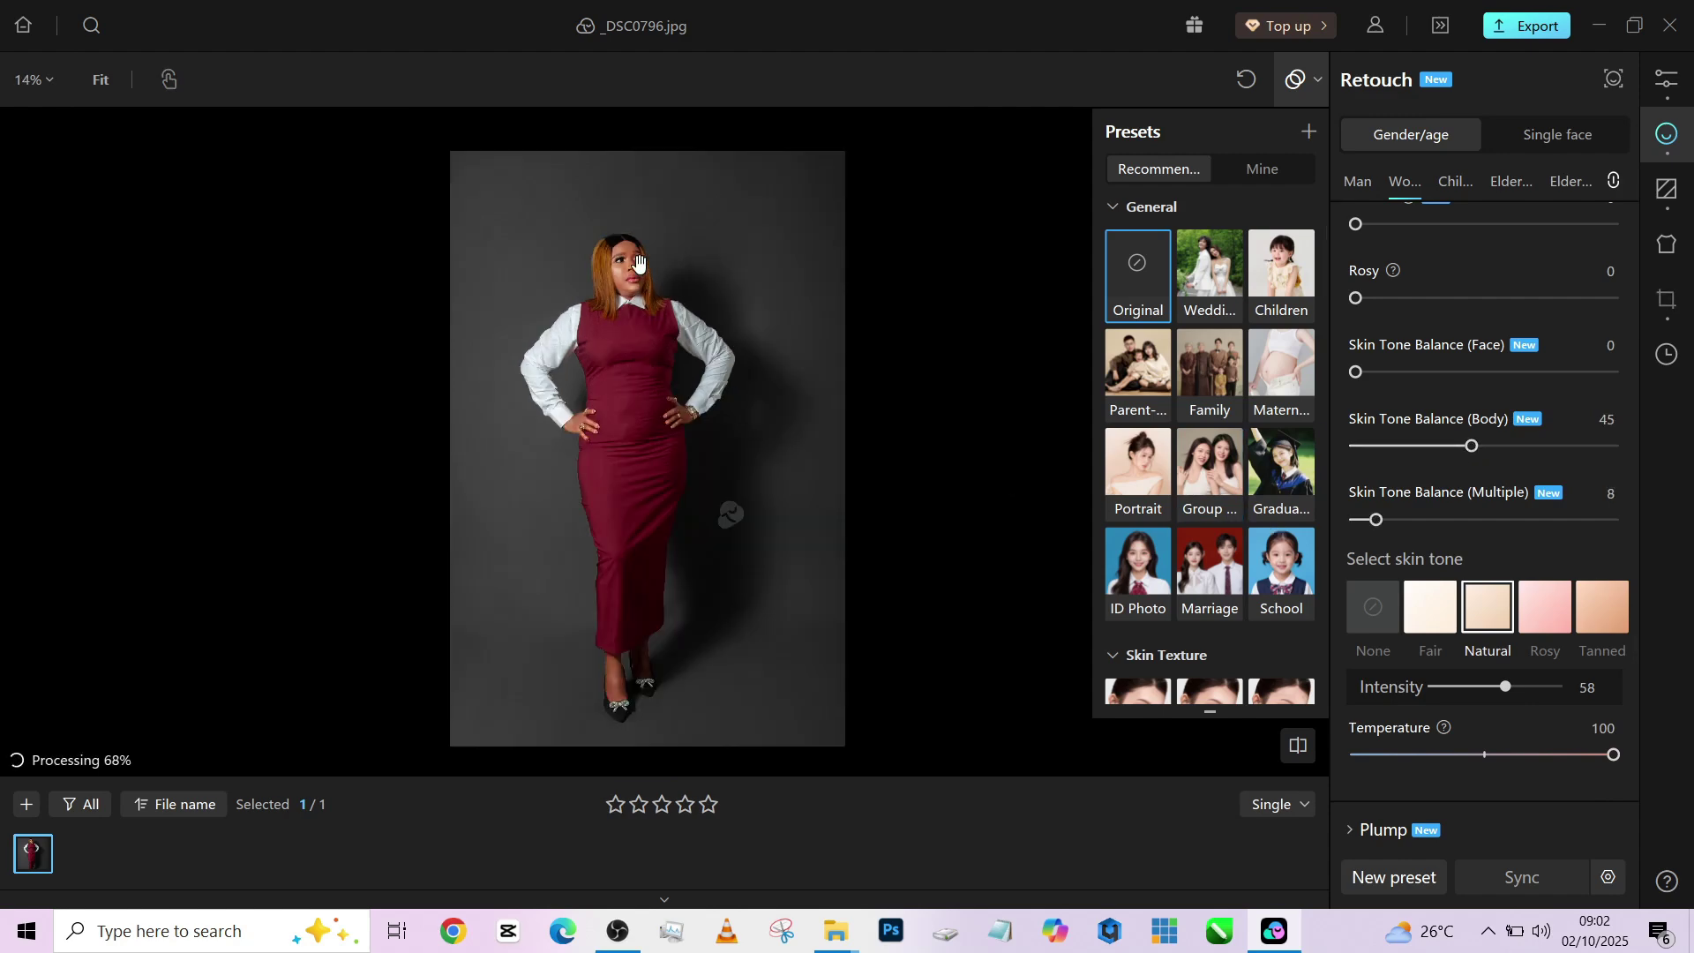
pyautogui.scroll(5, 657, 291)
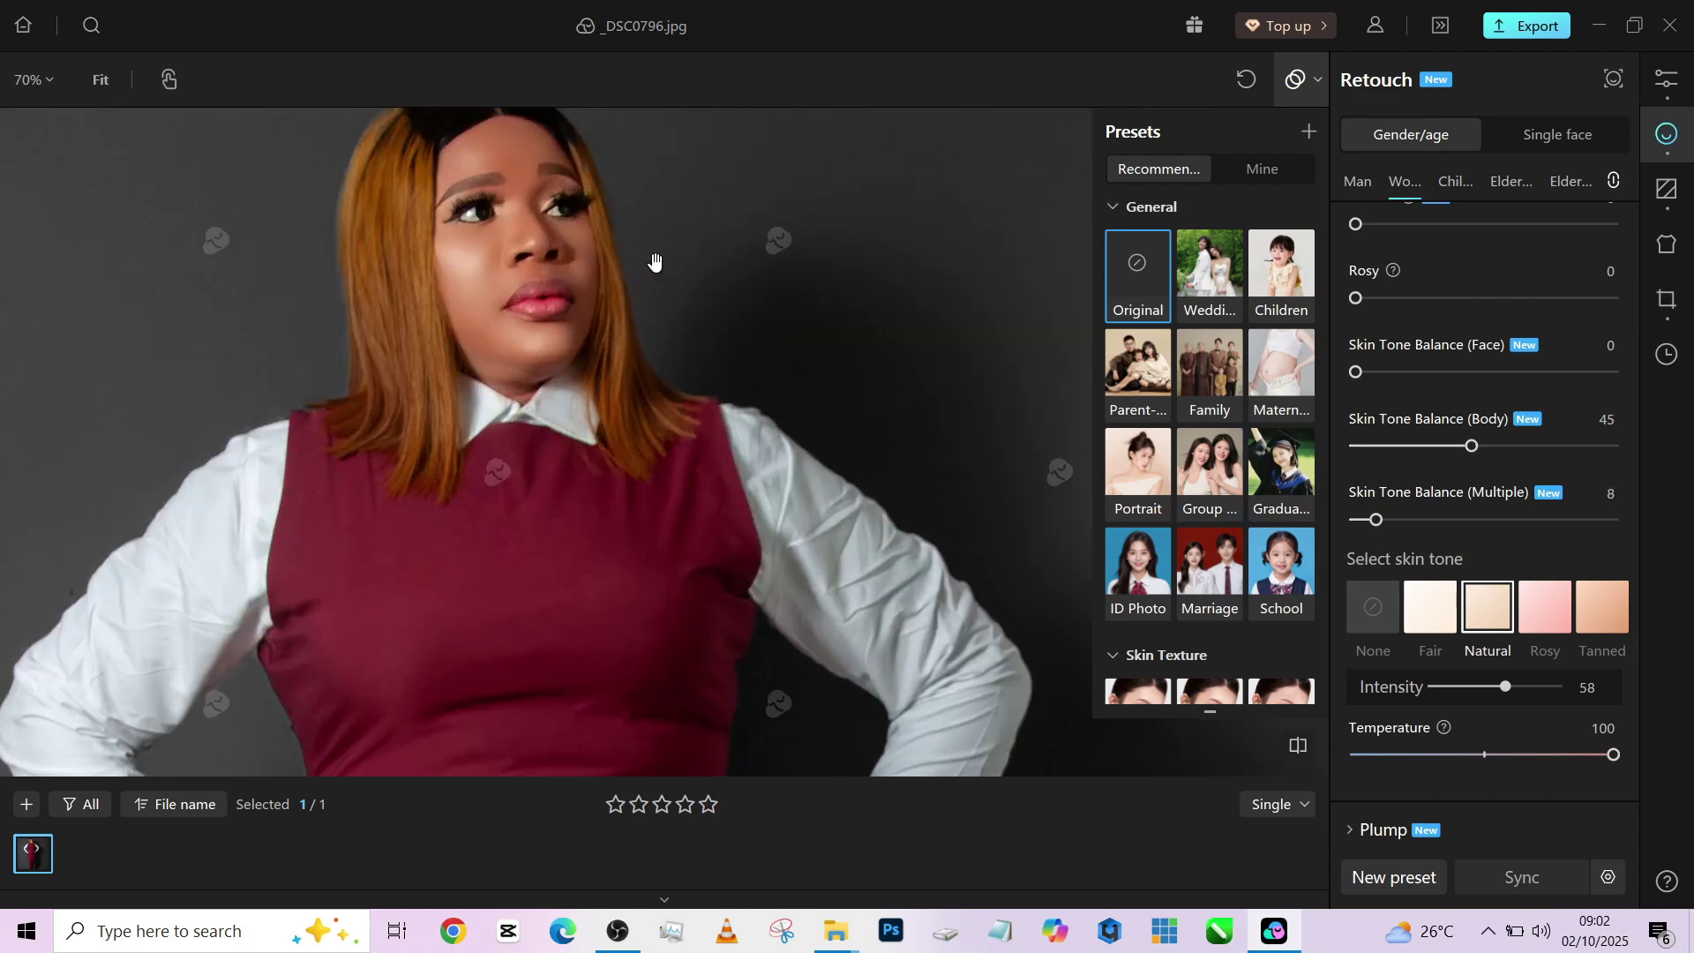
pyautogui.scroll(-5, 711, 173)
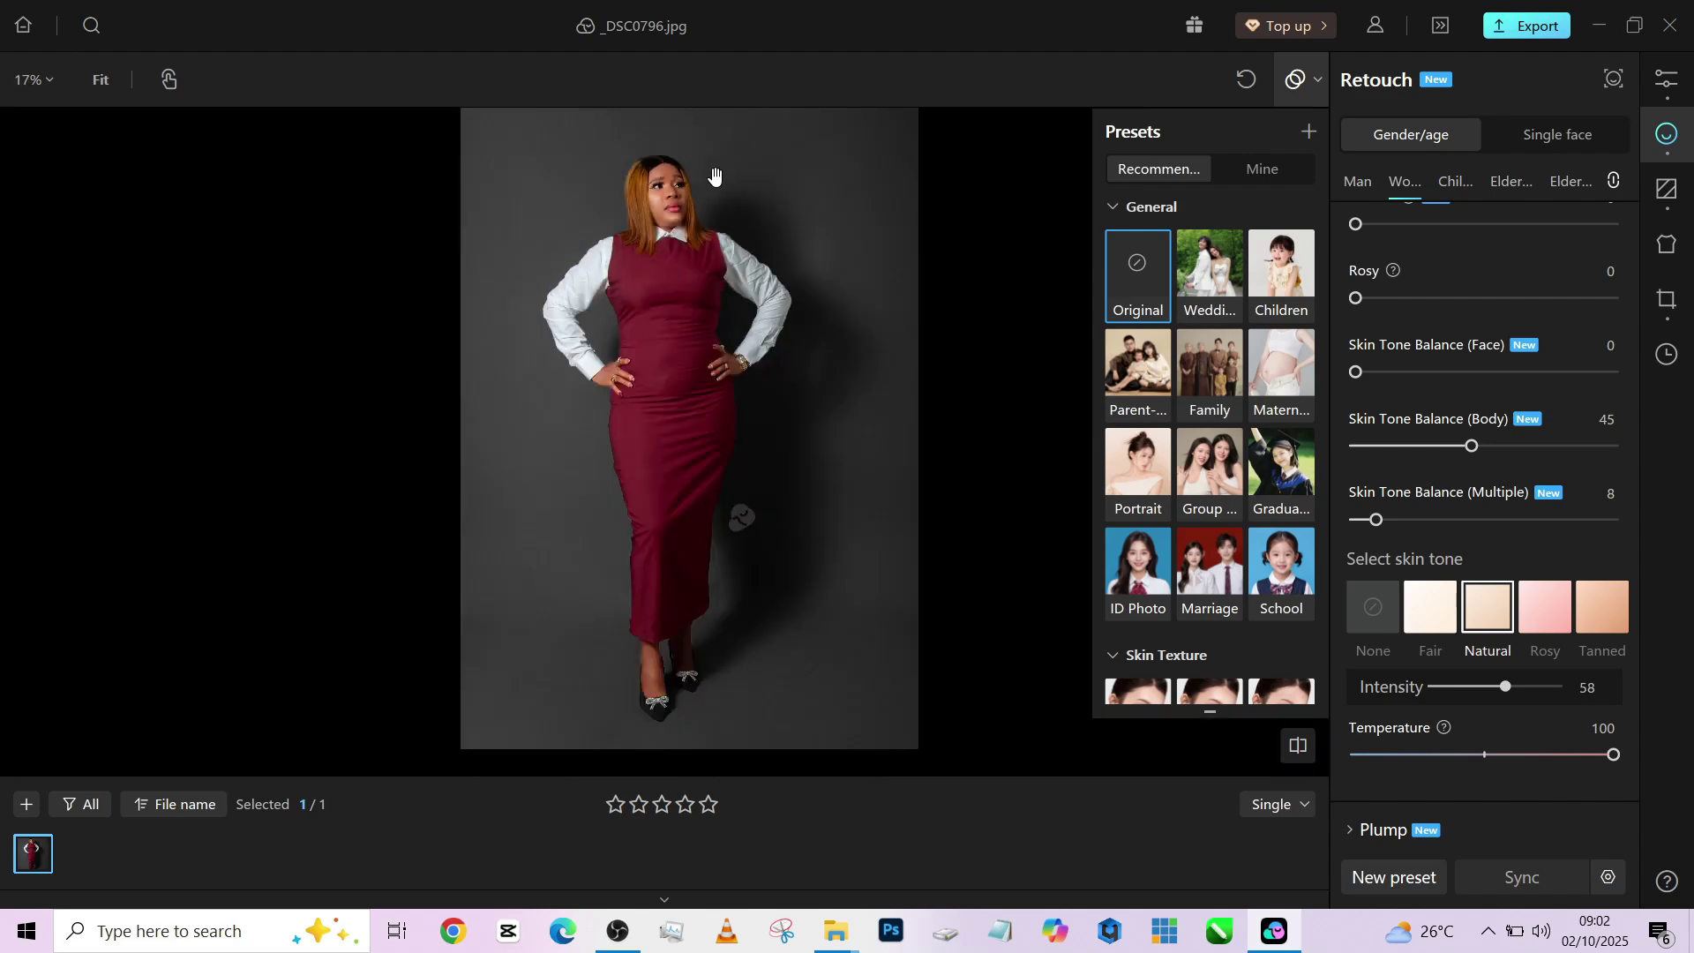
# - Set the clothing's Remove Wrinkles to 56 and inspect the smoothed dress
pyautogui.click(1669, 253)
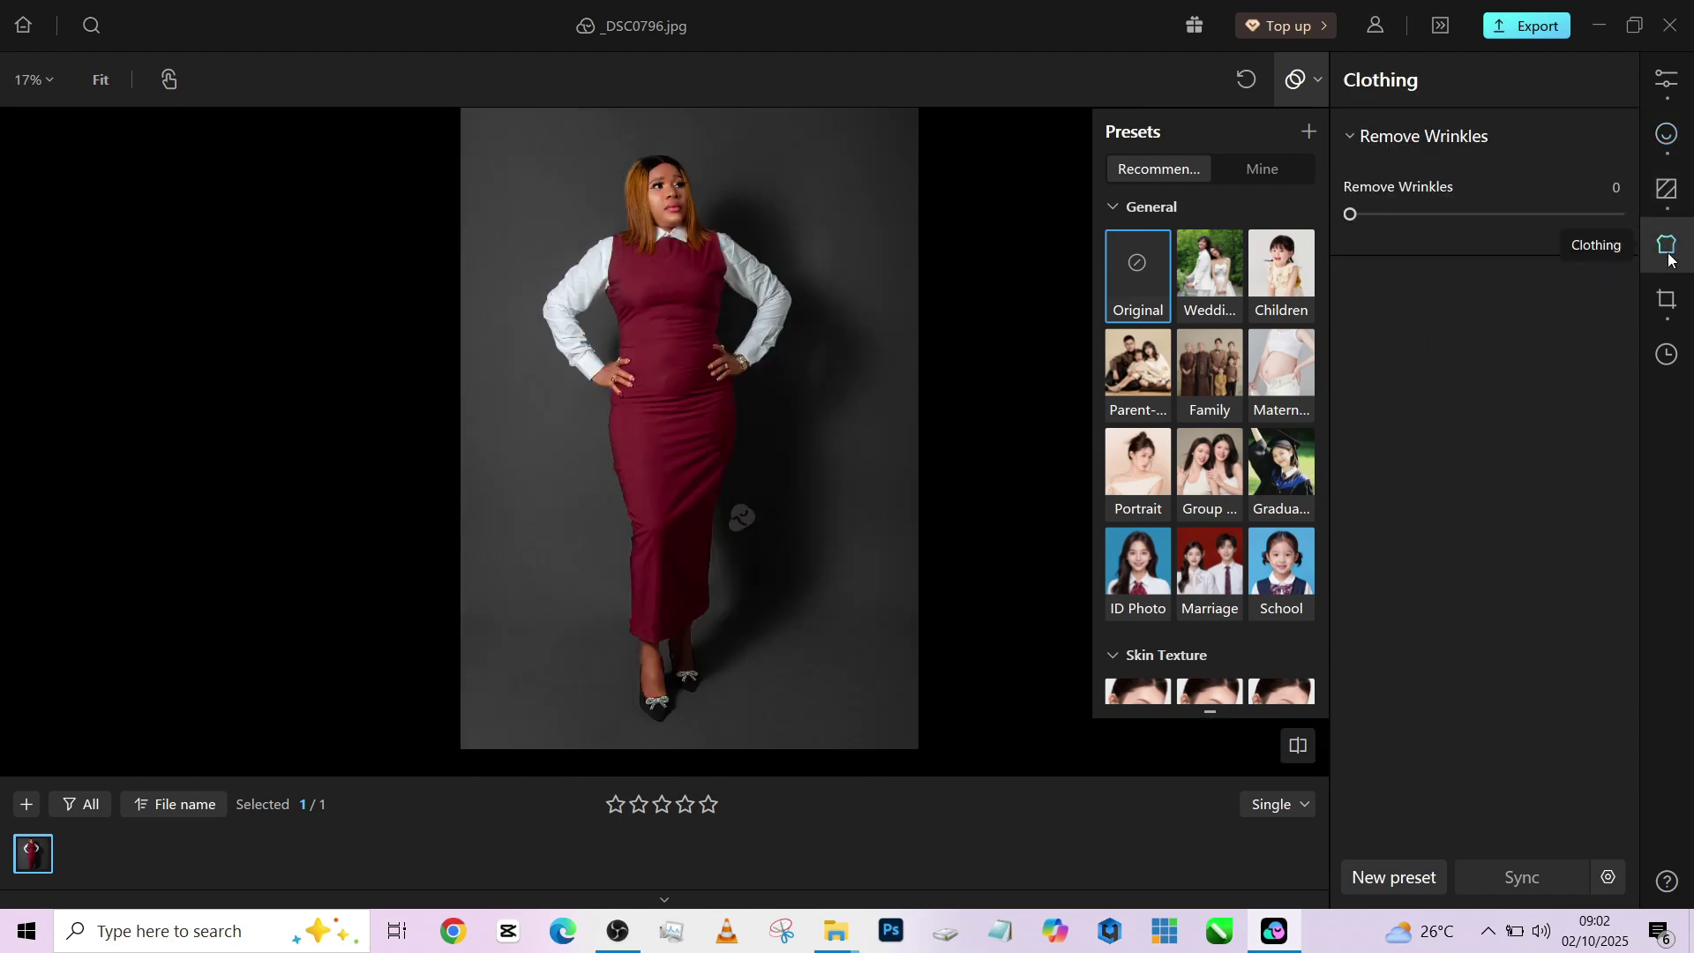
pyautogui.moveTo(1478, 217); pyautogui.dragTo(1501, 223)
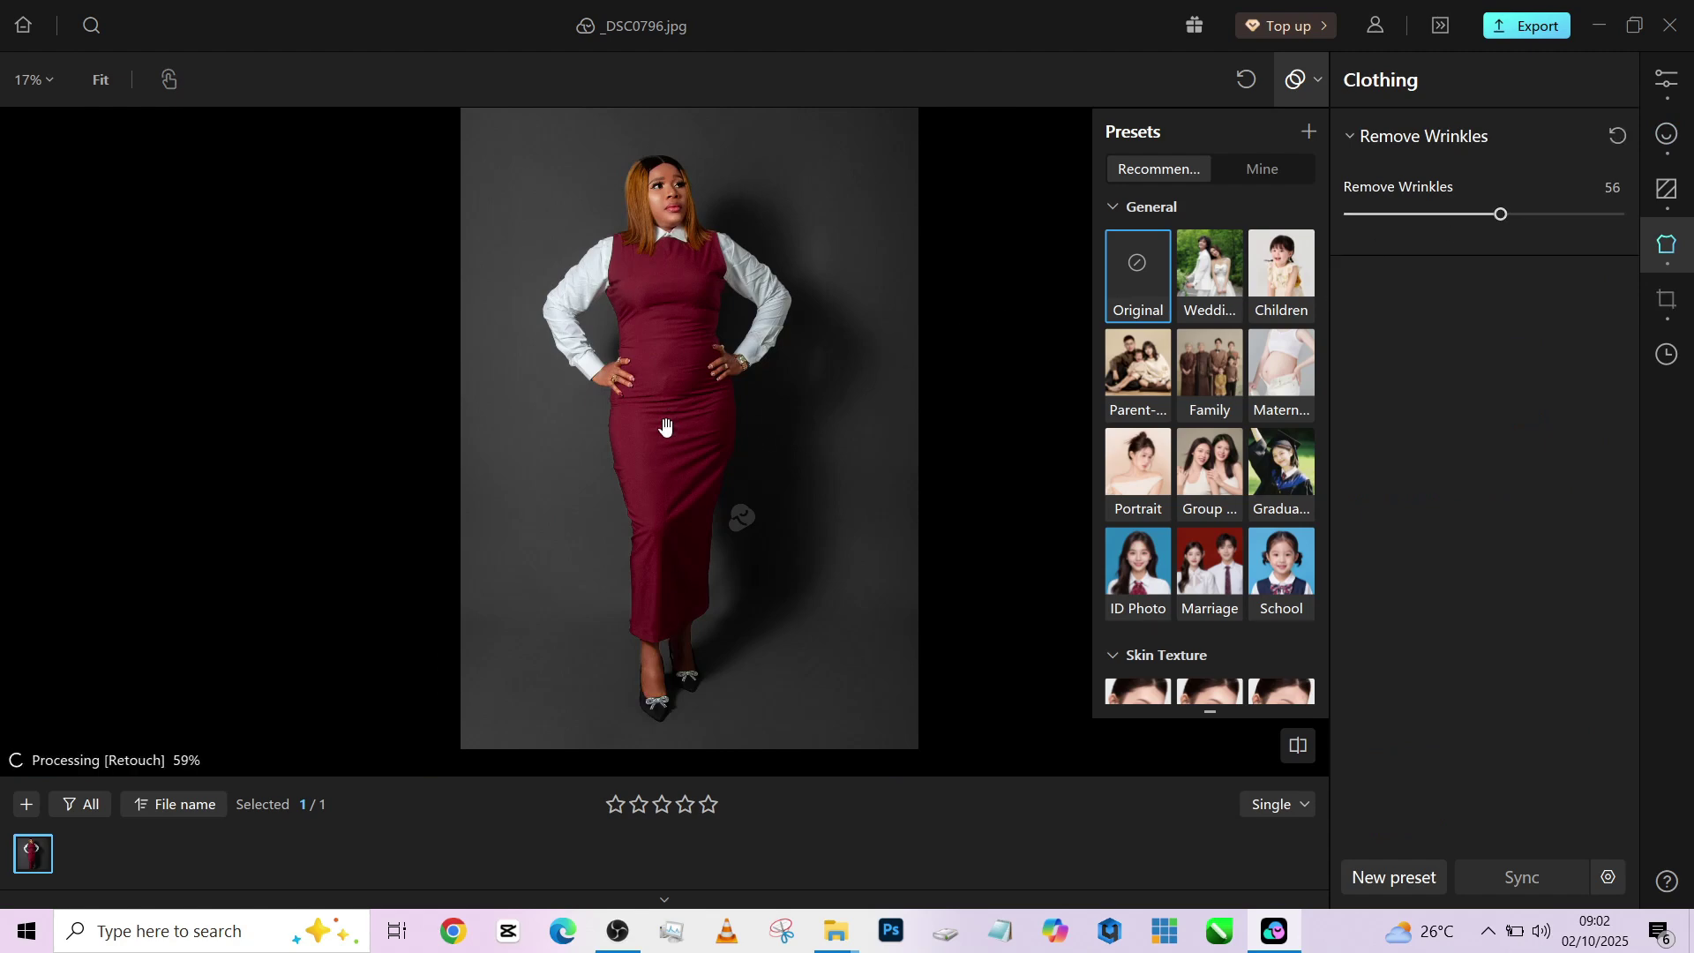
pyautogui.scroll(2, 662, 403)
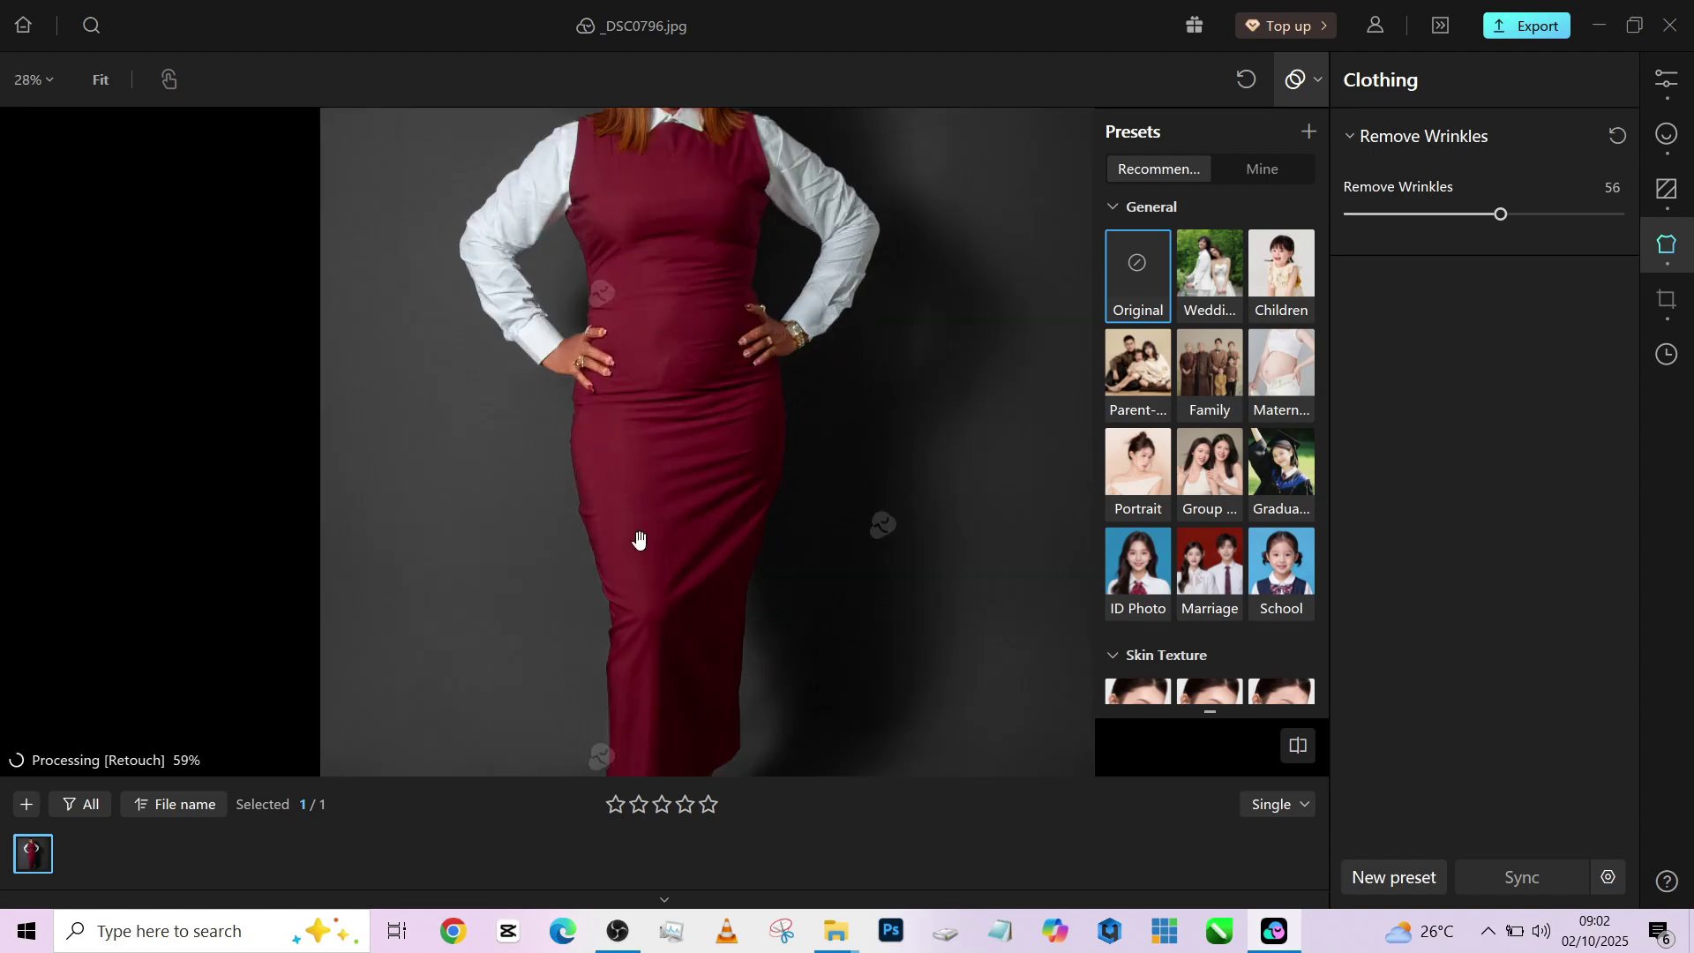
pyautogui.scroll(-2, 706, 540)
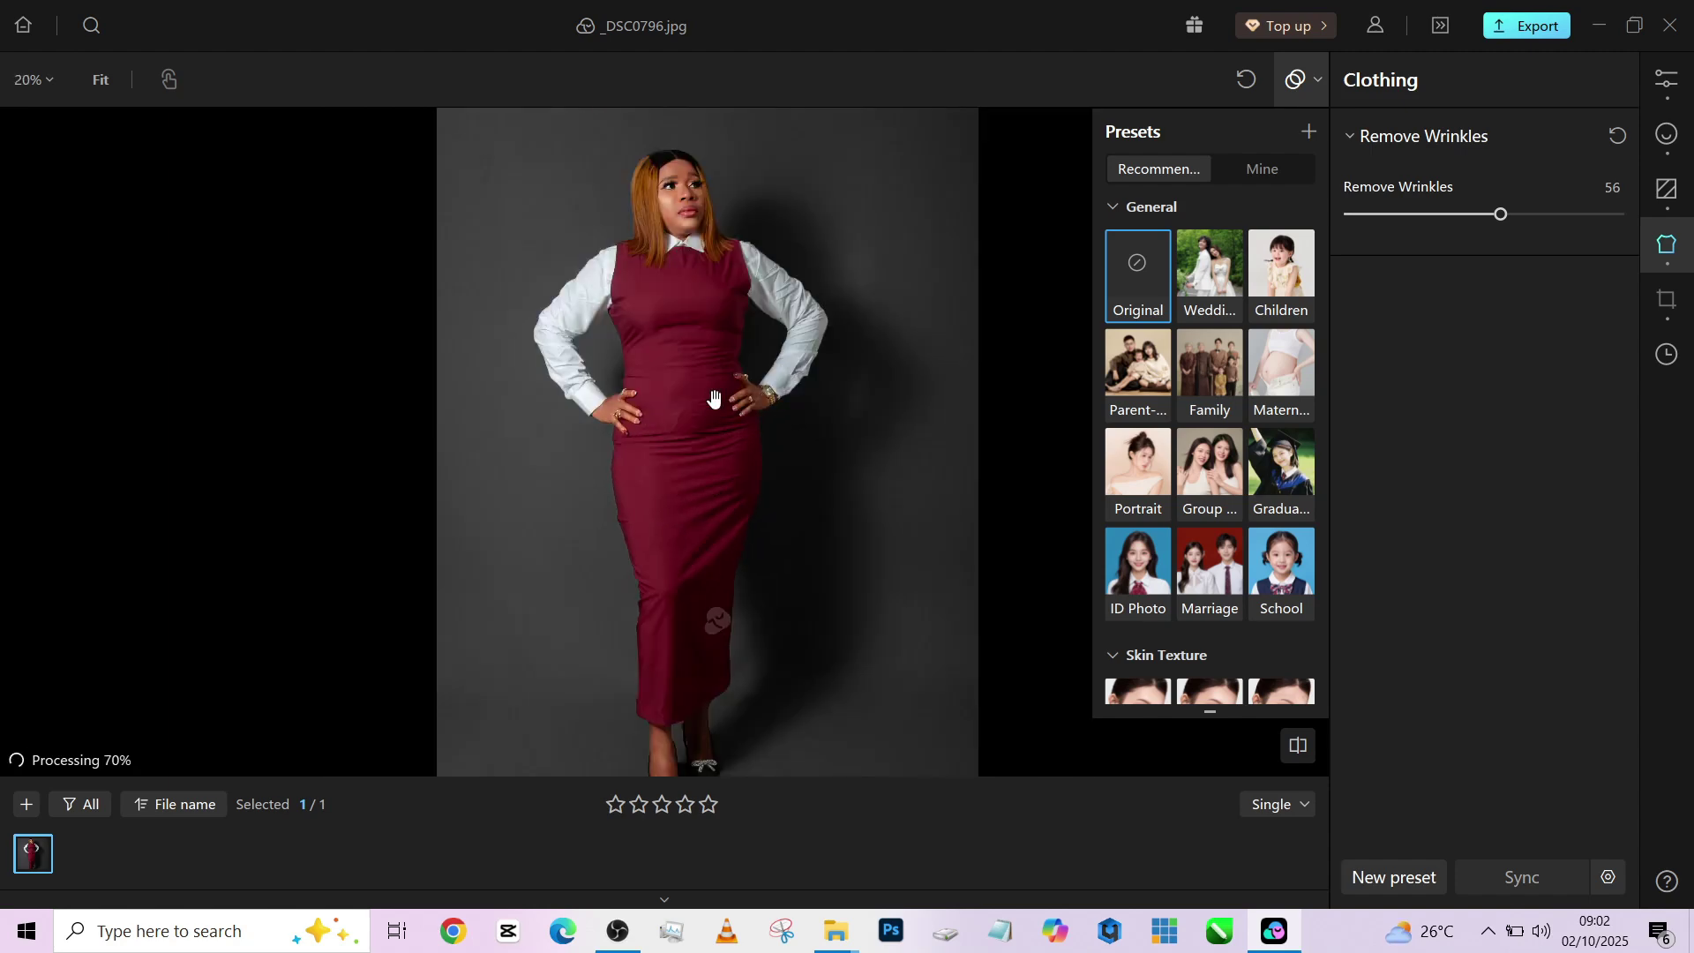
pyautogui.scroll(-2, 711, 394)
pyautogui.scroll(1, 708, 429)
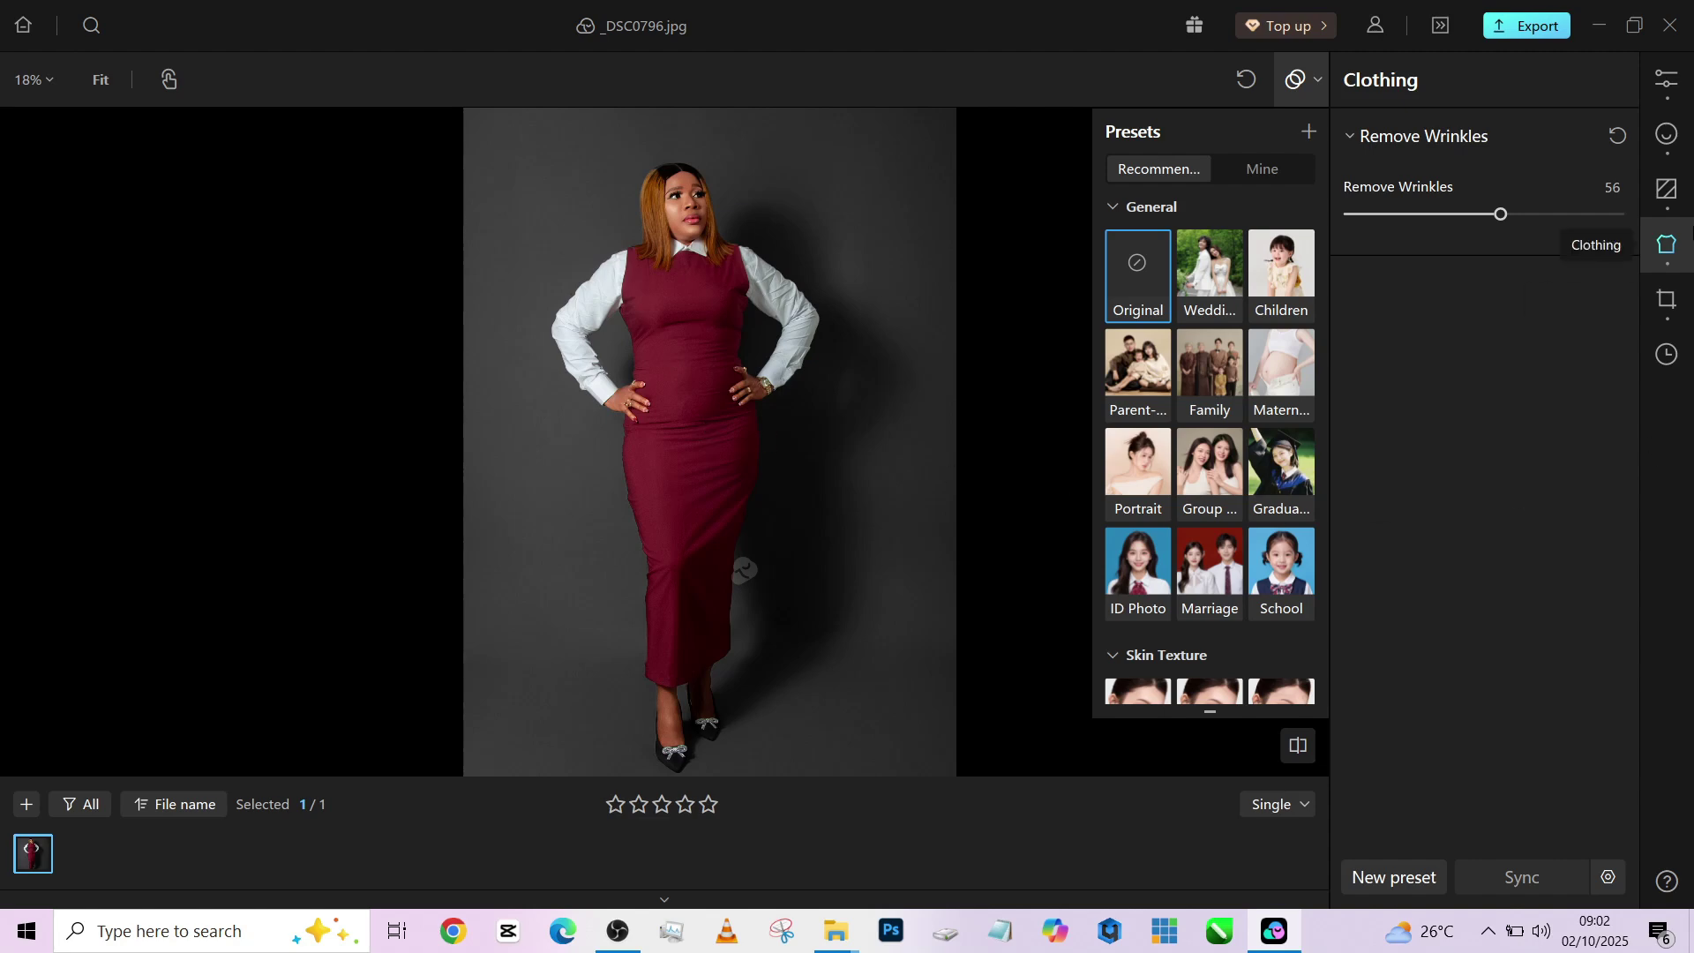
# - Set Stray Hair removal to 100 in the woman's hair retouch settings
pyautogui.click(1665, 134)
pyautogui.scroll(-4, 1564, 450)
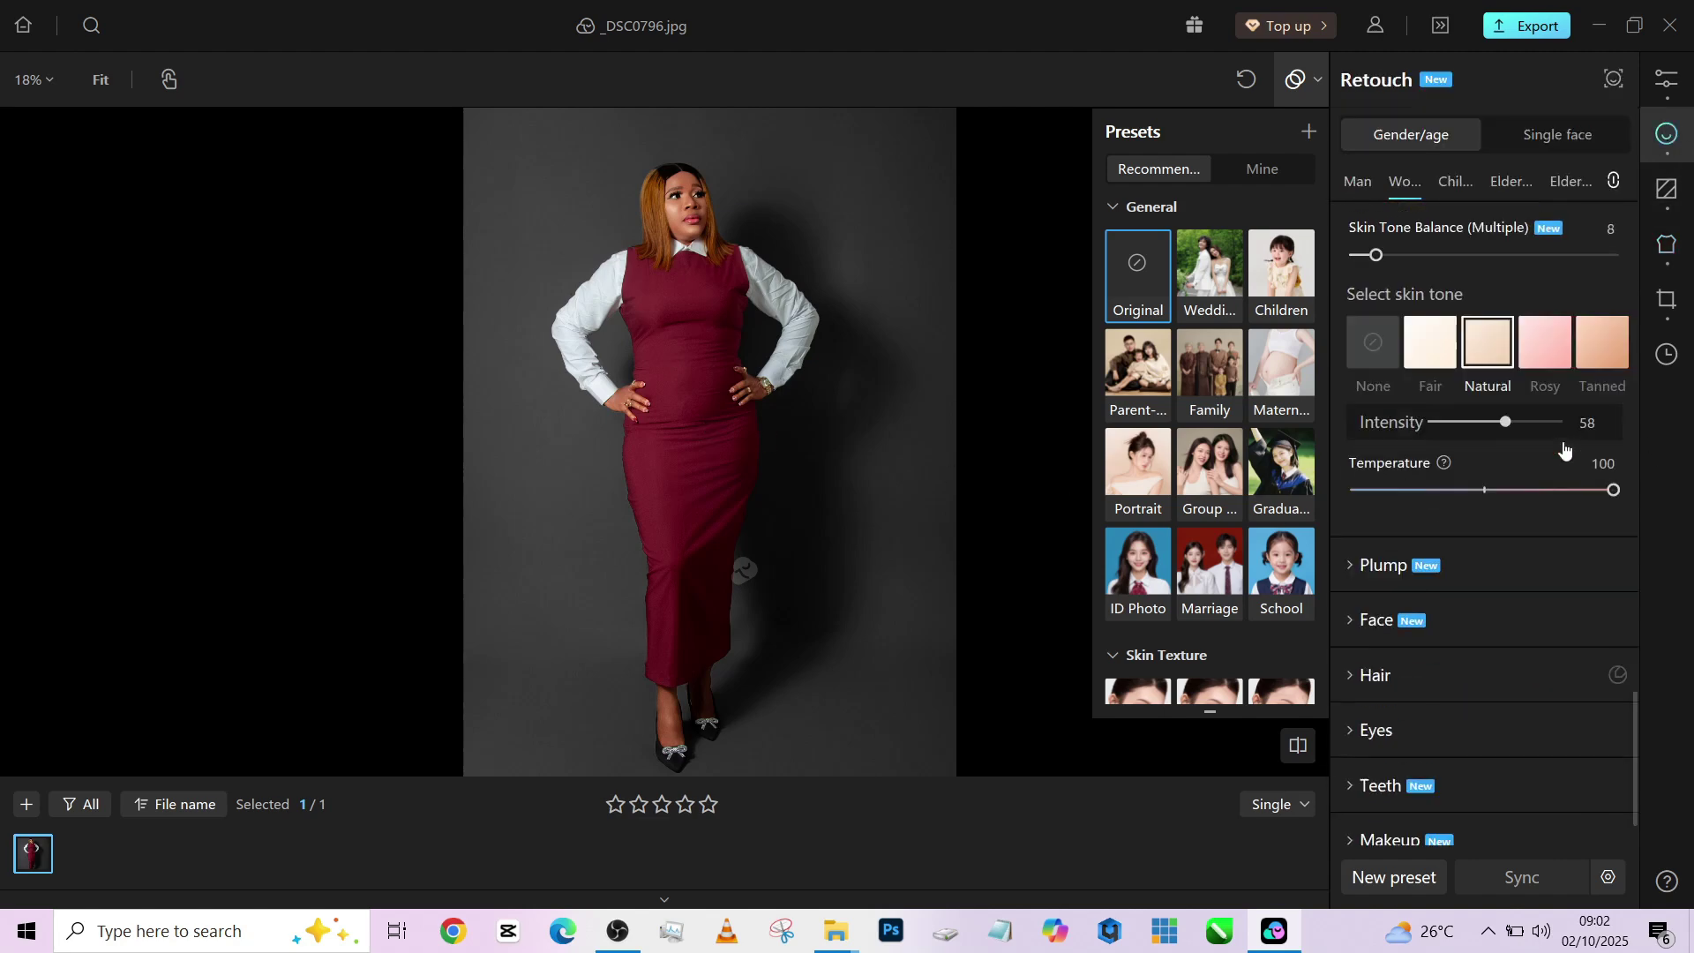
pyautogui.click(1378, 600)
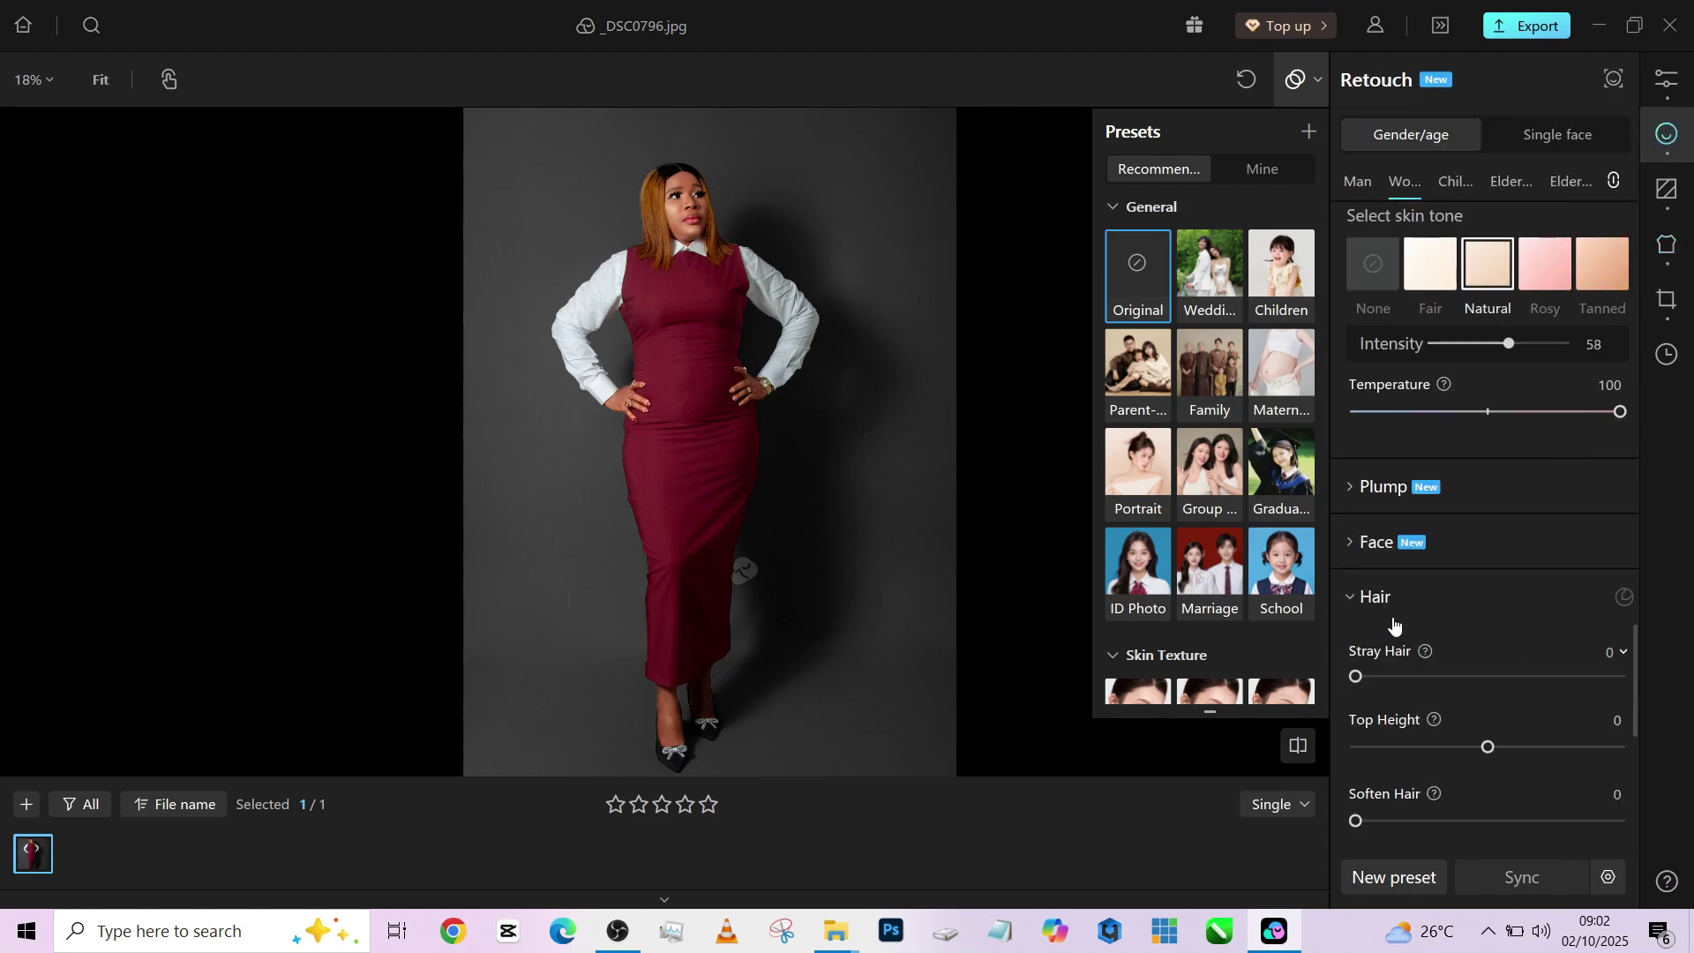
pyautogui.scroll(-1, 1470, 701)
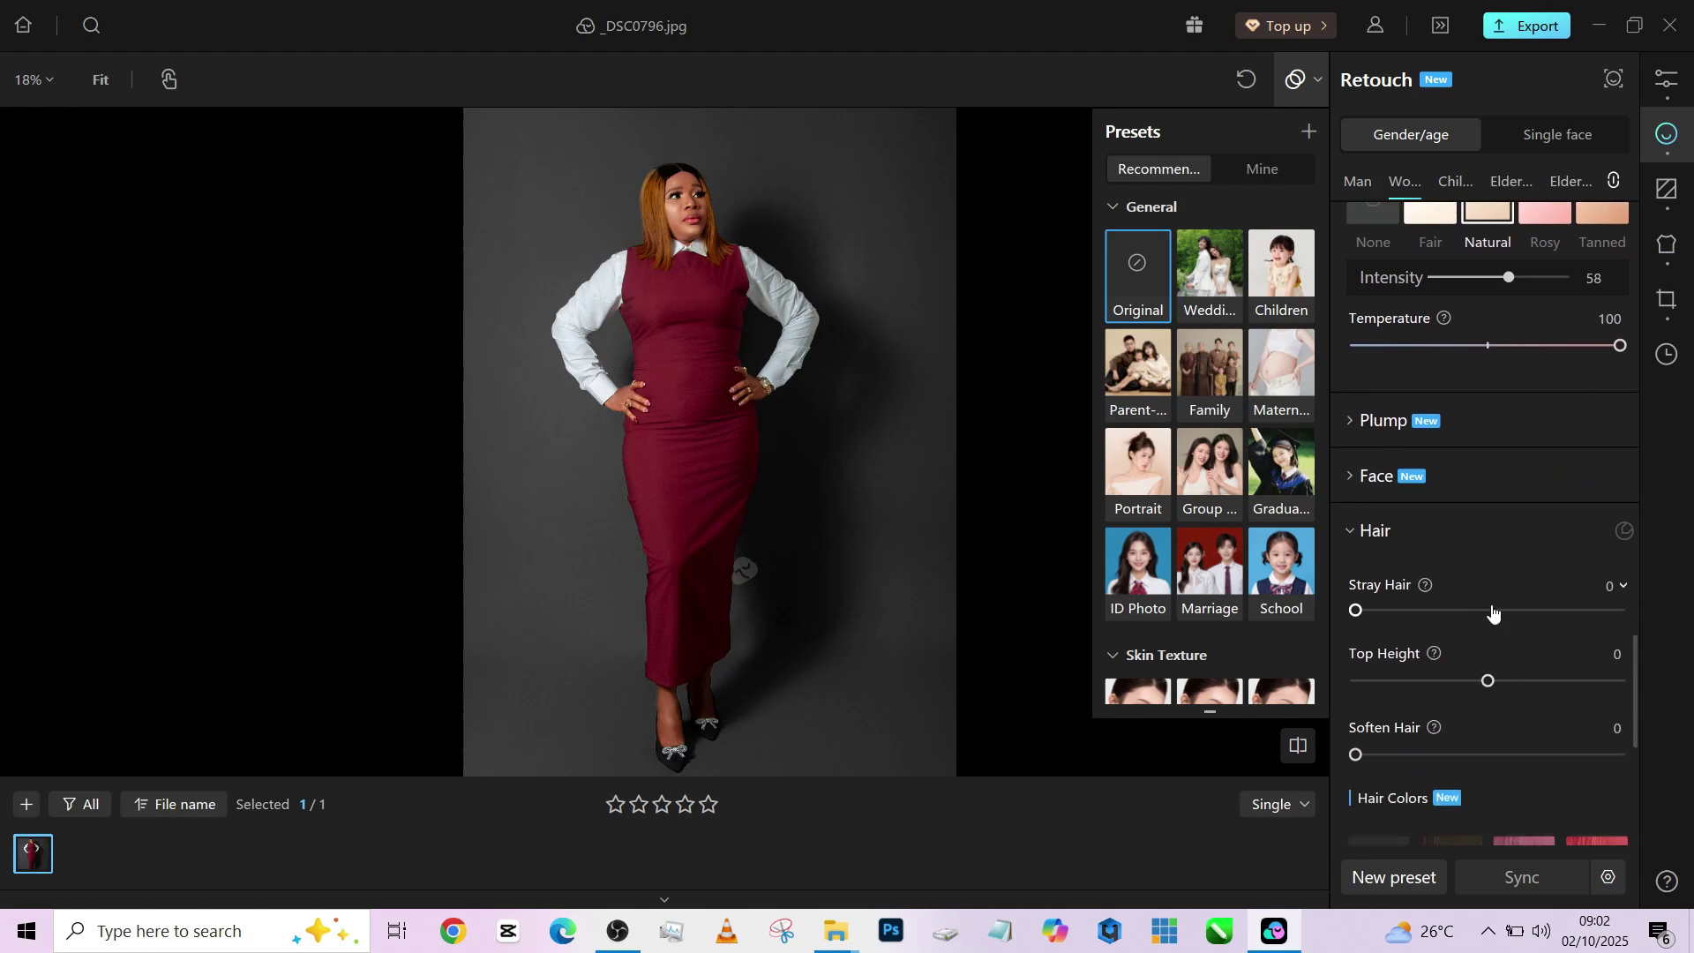
pyautogui.moveTo(1491, 612); pyautogui.dragTo(1638, 607)
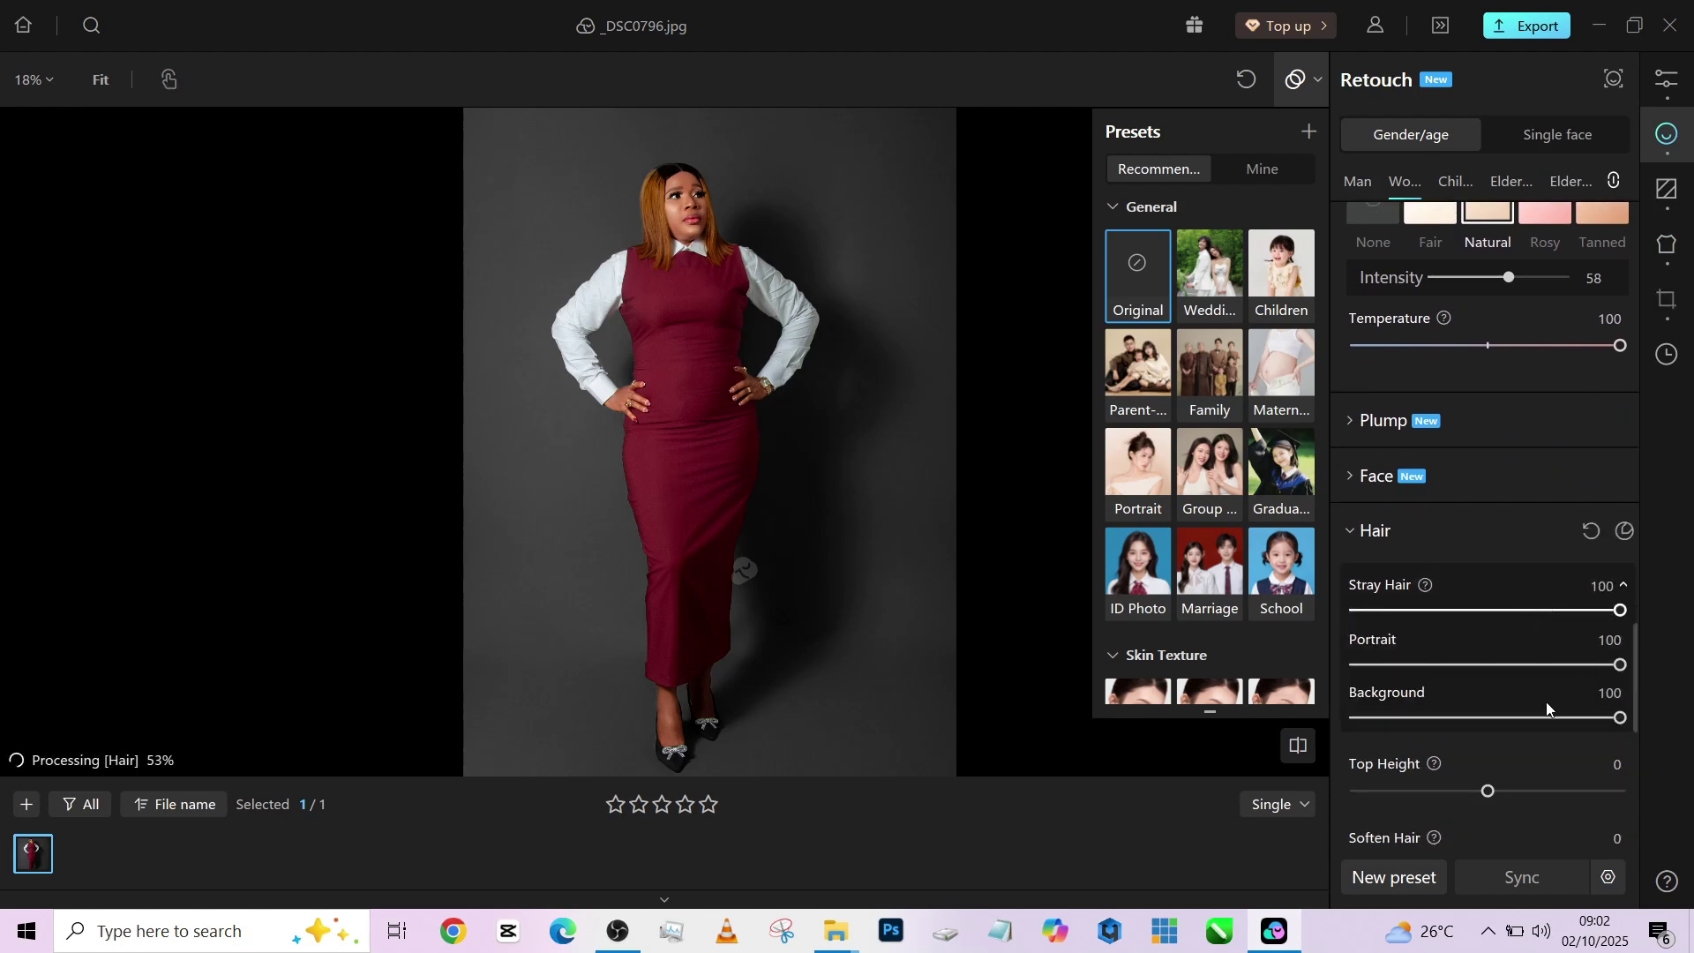
# - Try hair color 05 at intensity 100 on the woman's hair and check it on the portrait
pyautogui.scroll(-2, 1540, 706)
pyautogui.scroll(3, 673, 188)
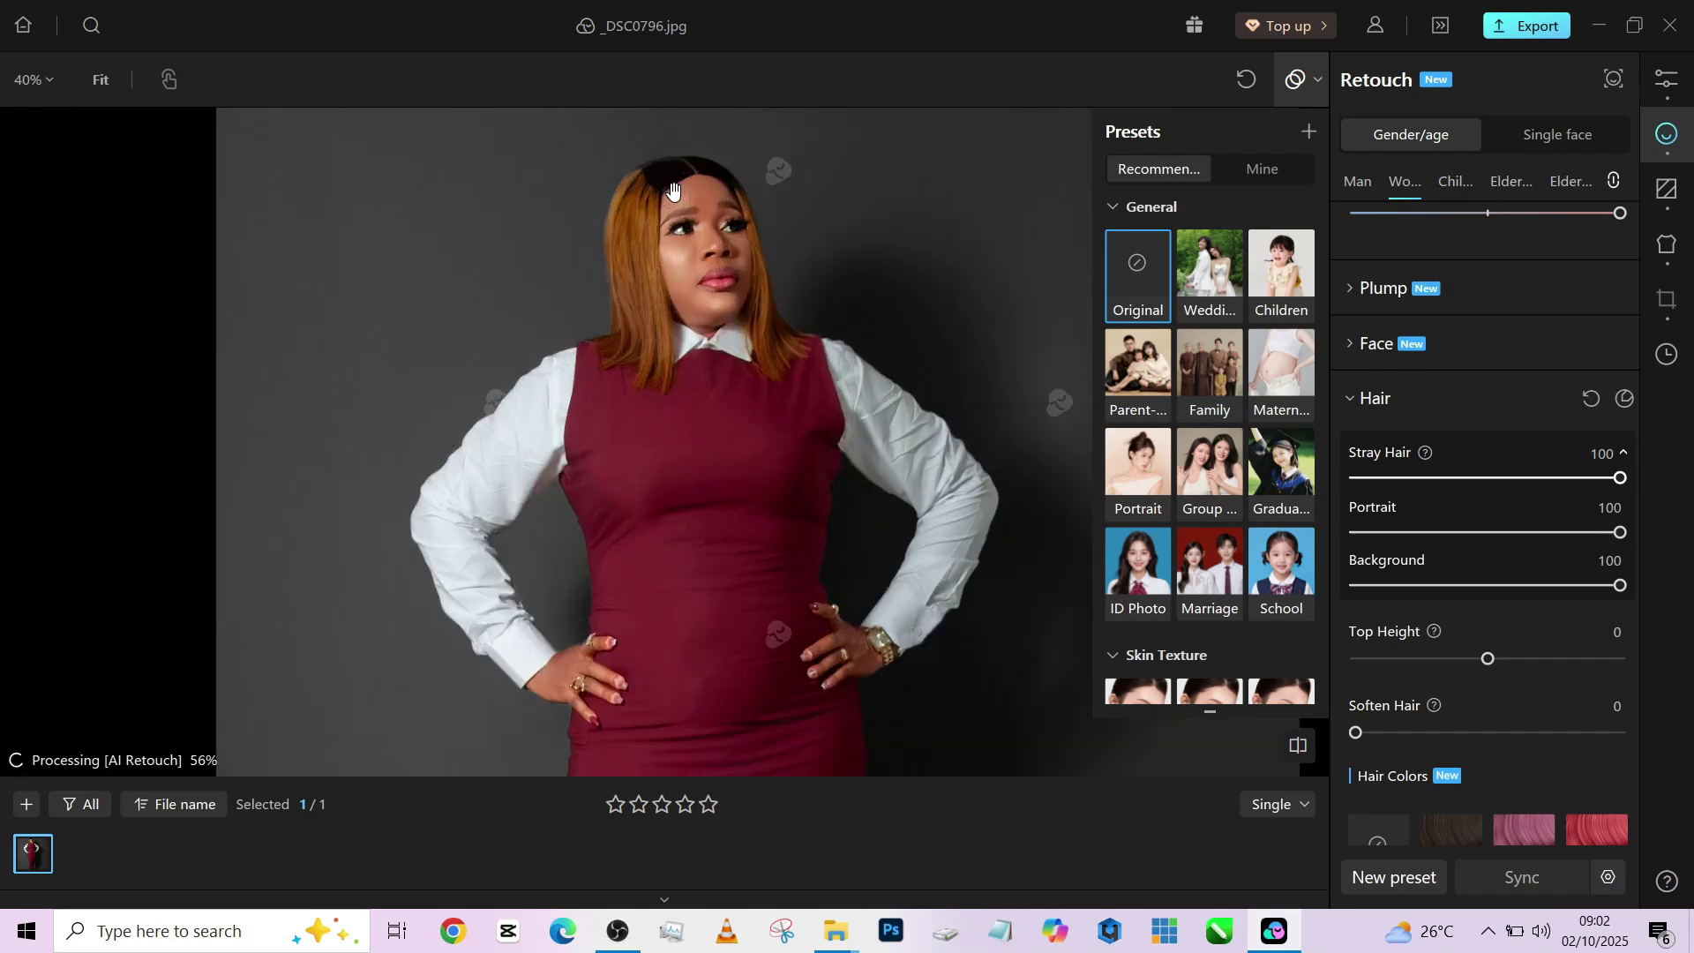
pyautogui.scroll(-4, 1434, 686)
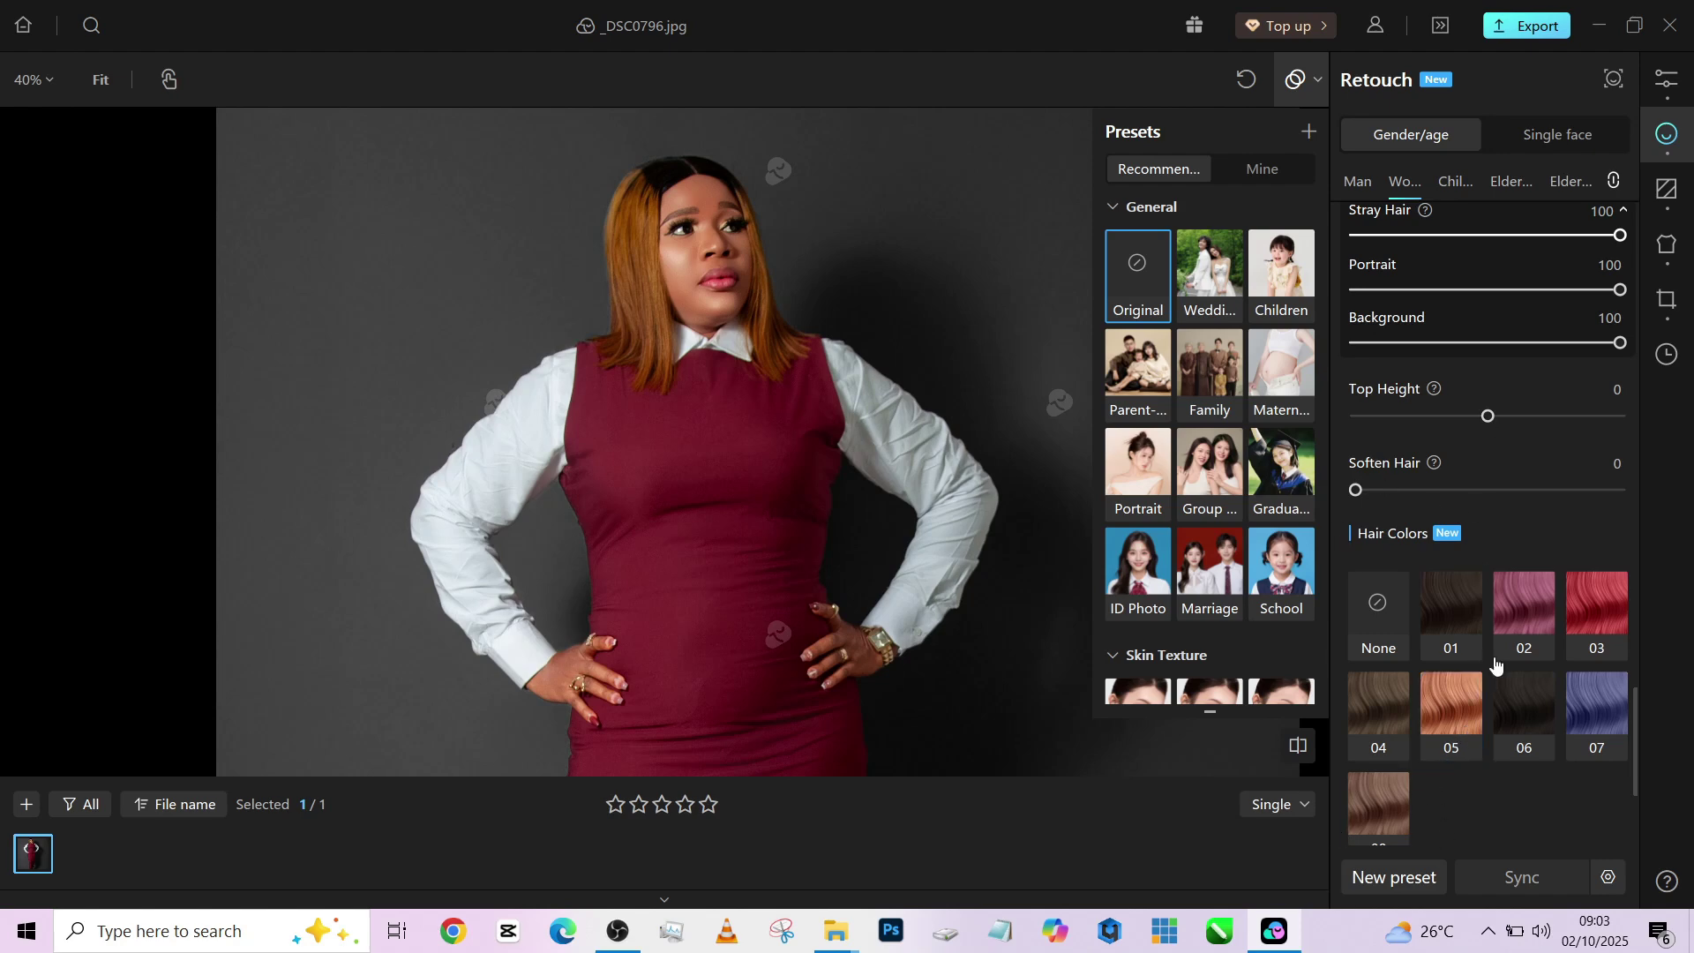
pyautogui.click(1460, 715)
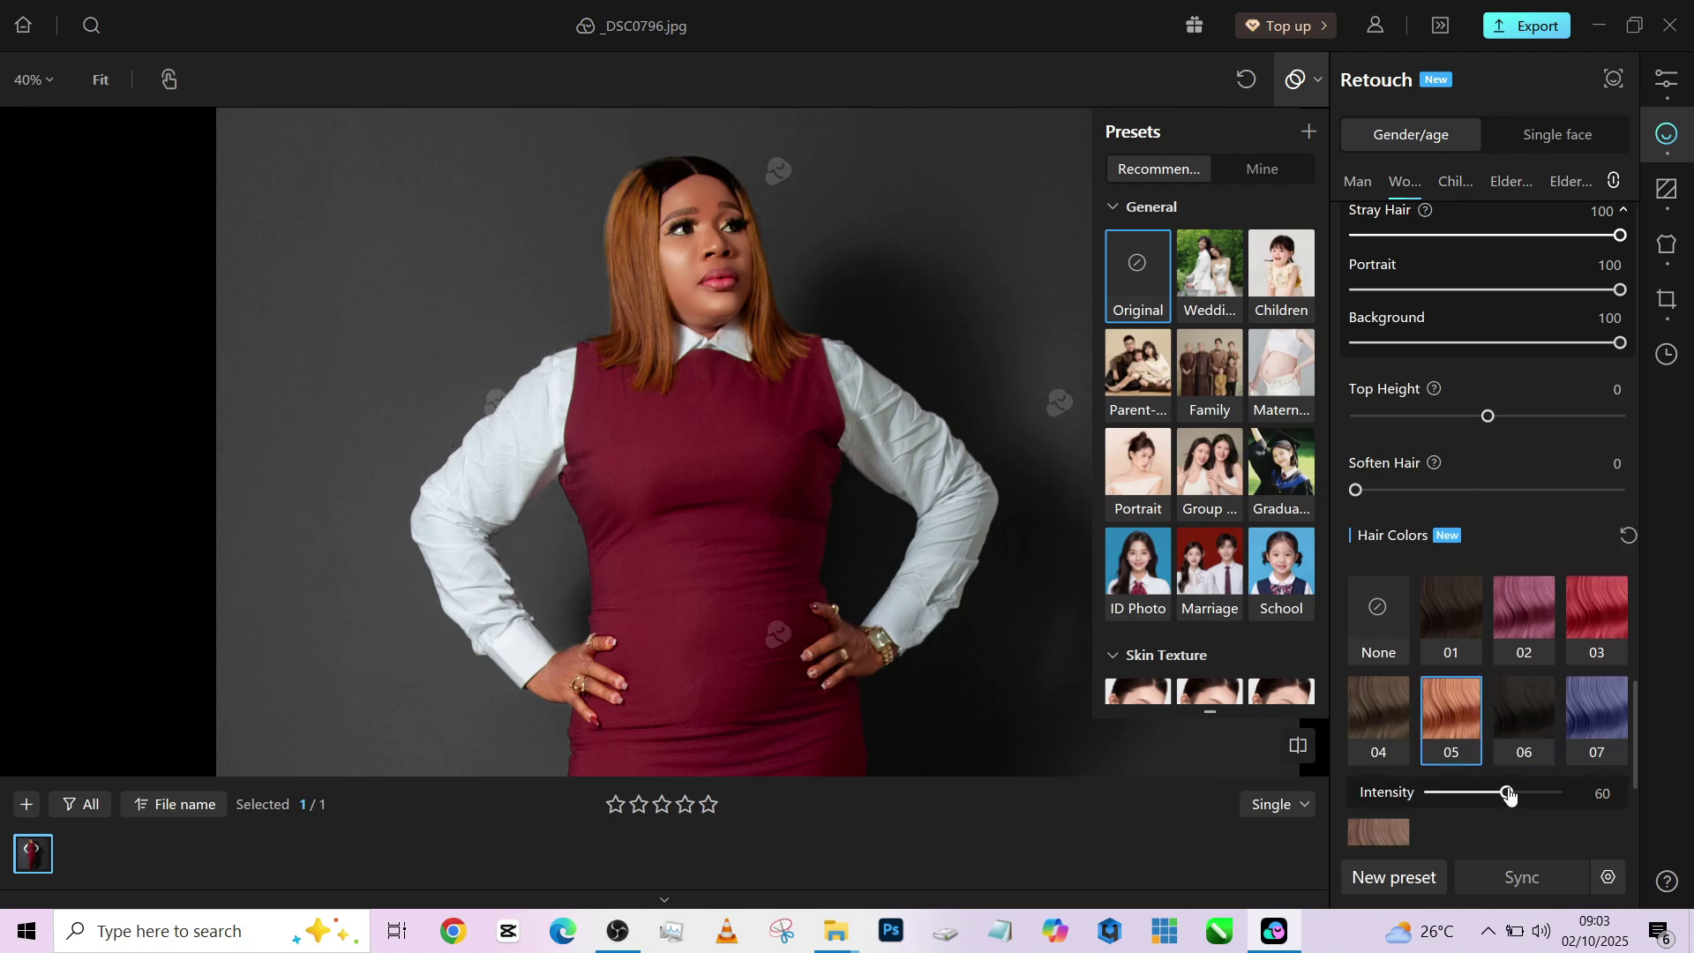
pyautogui.moveTo(1508, 794); pyautogui.dragTo(1582, 792)
pyautogui.scroll(-2, 589, 251)
pyautogui.scroll(1, 654, 234)
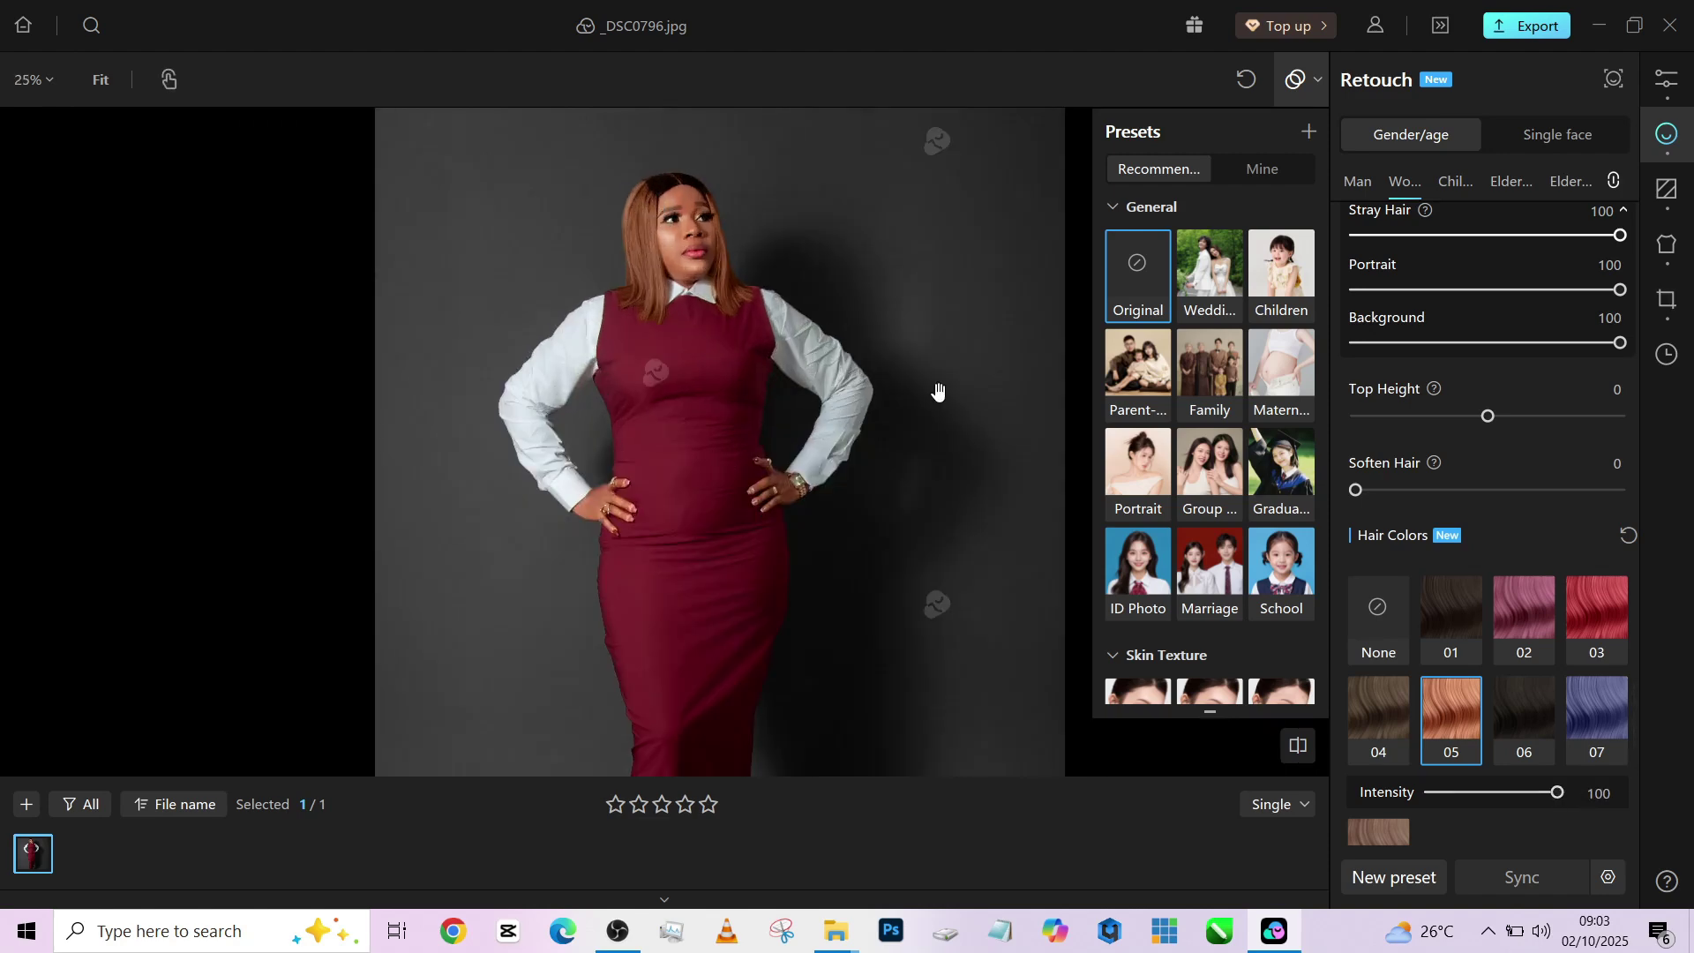
# - Try hair color 07 at intensity 91 and inspect the recolored hair up close
pyautogui.click(1590, 725)
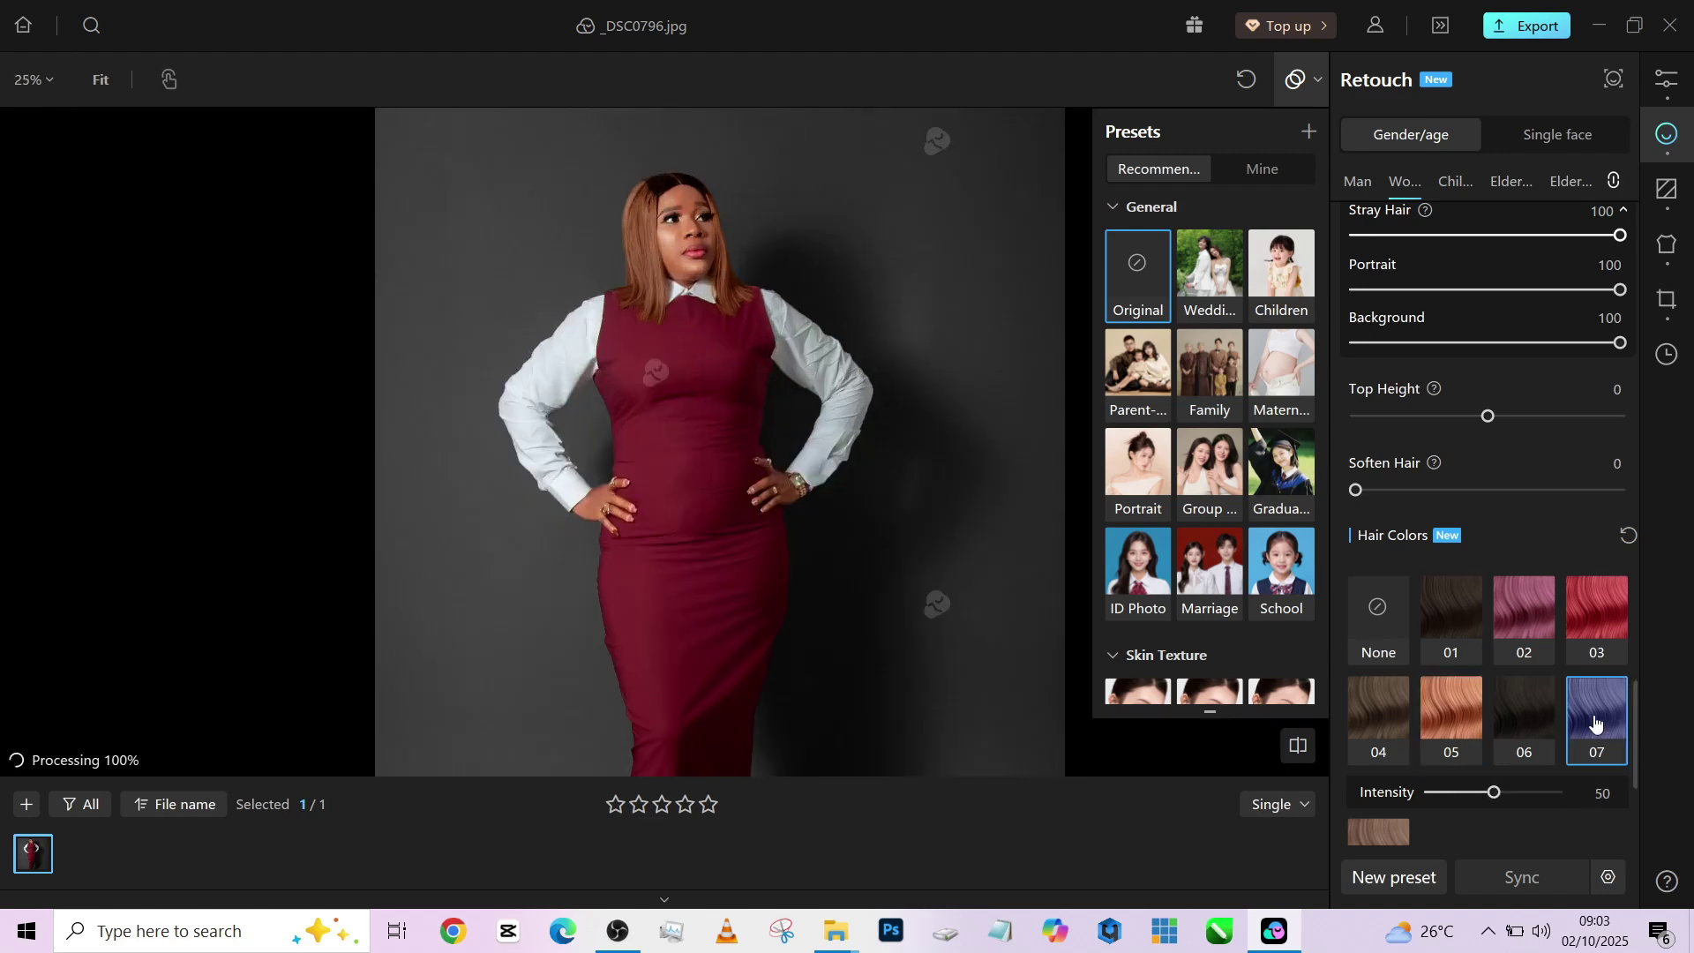
pyautogui.click(1544, 793)
pyautogui.scroll(-1, 774, 262)
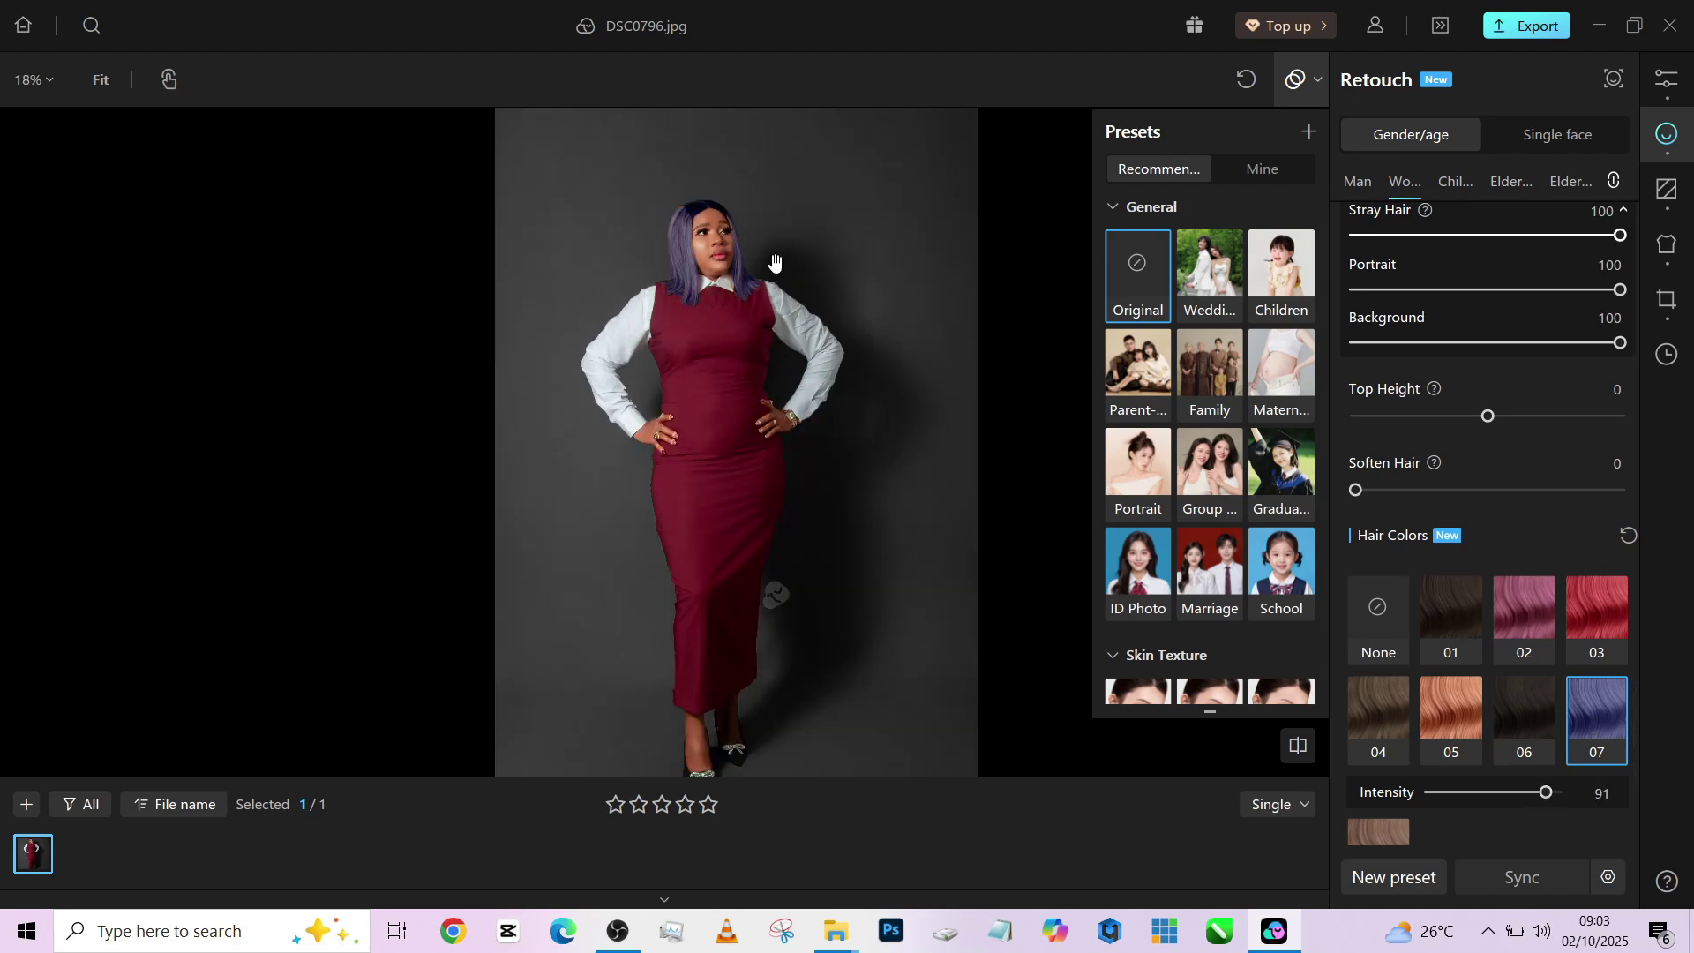
pyautogui.scroll(5, 775, 262)
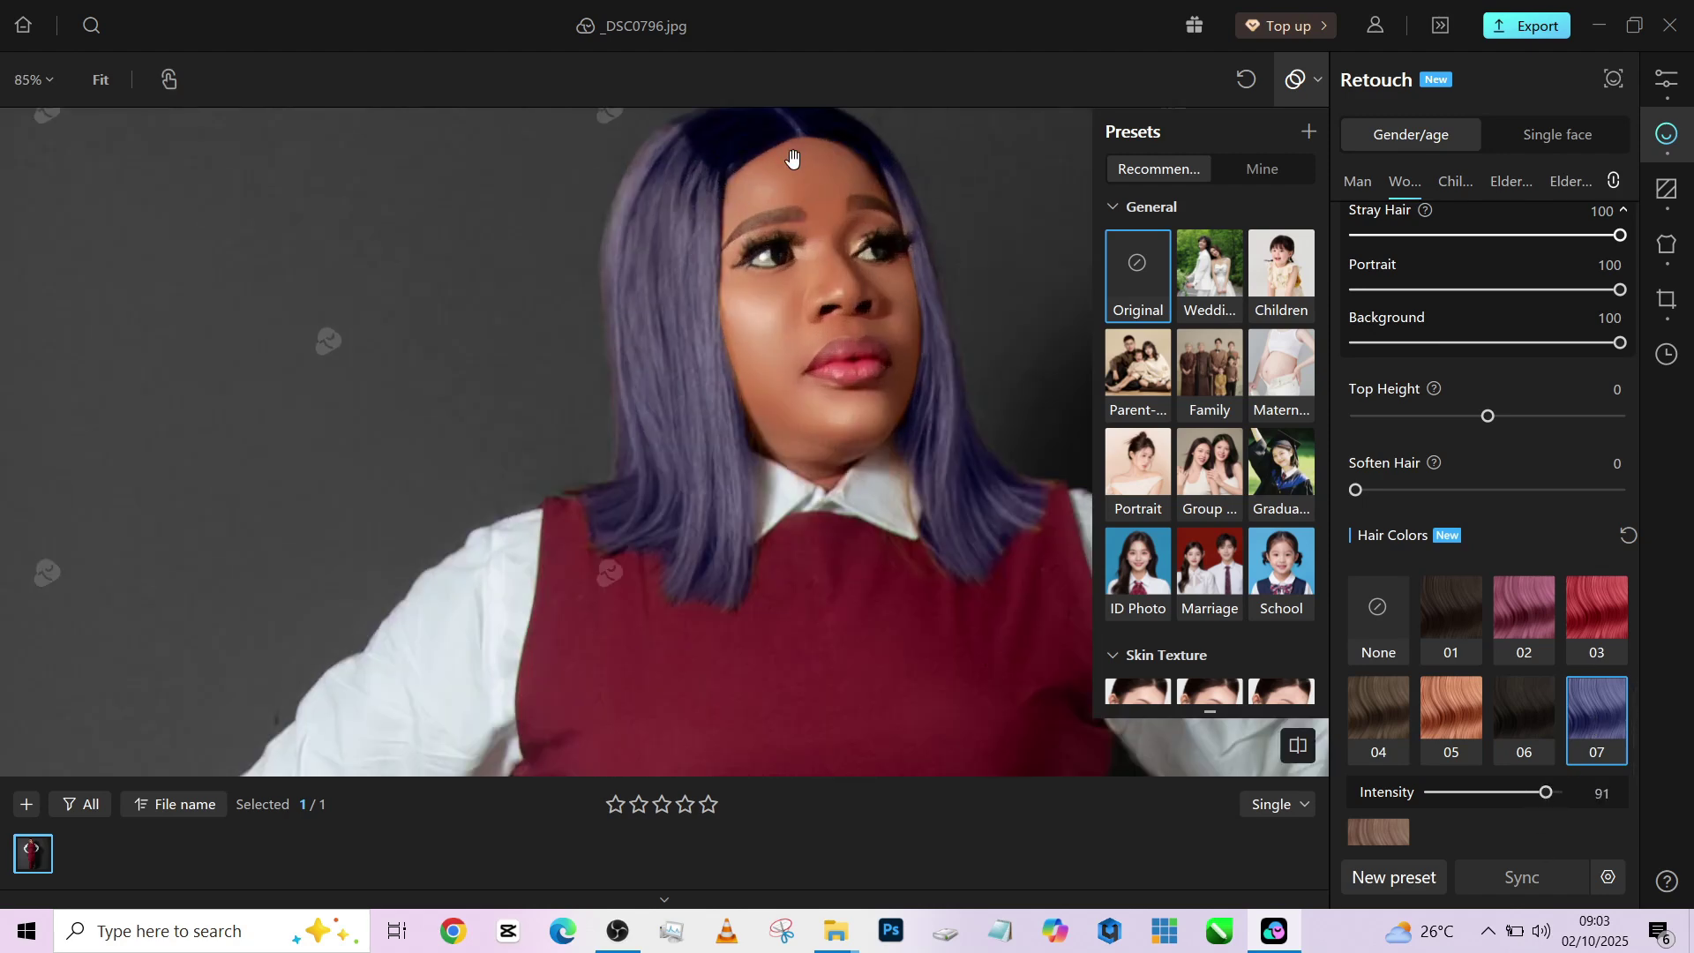
pyautogui.scroll(-2, 713, 192)
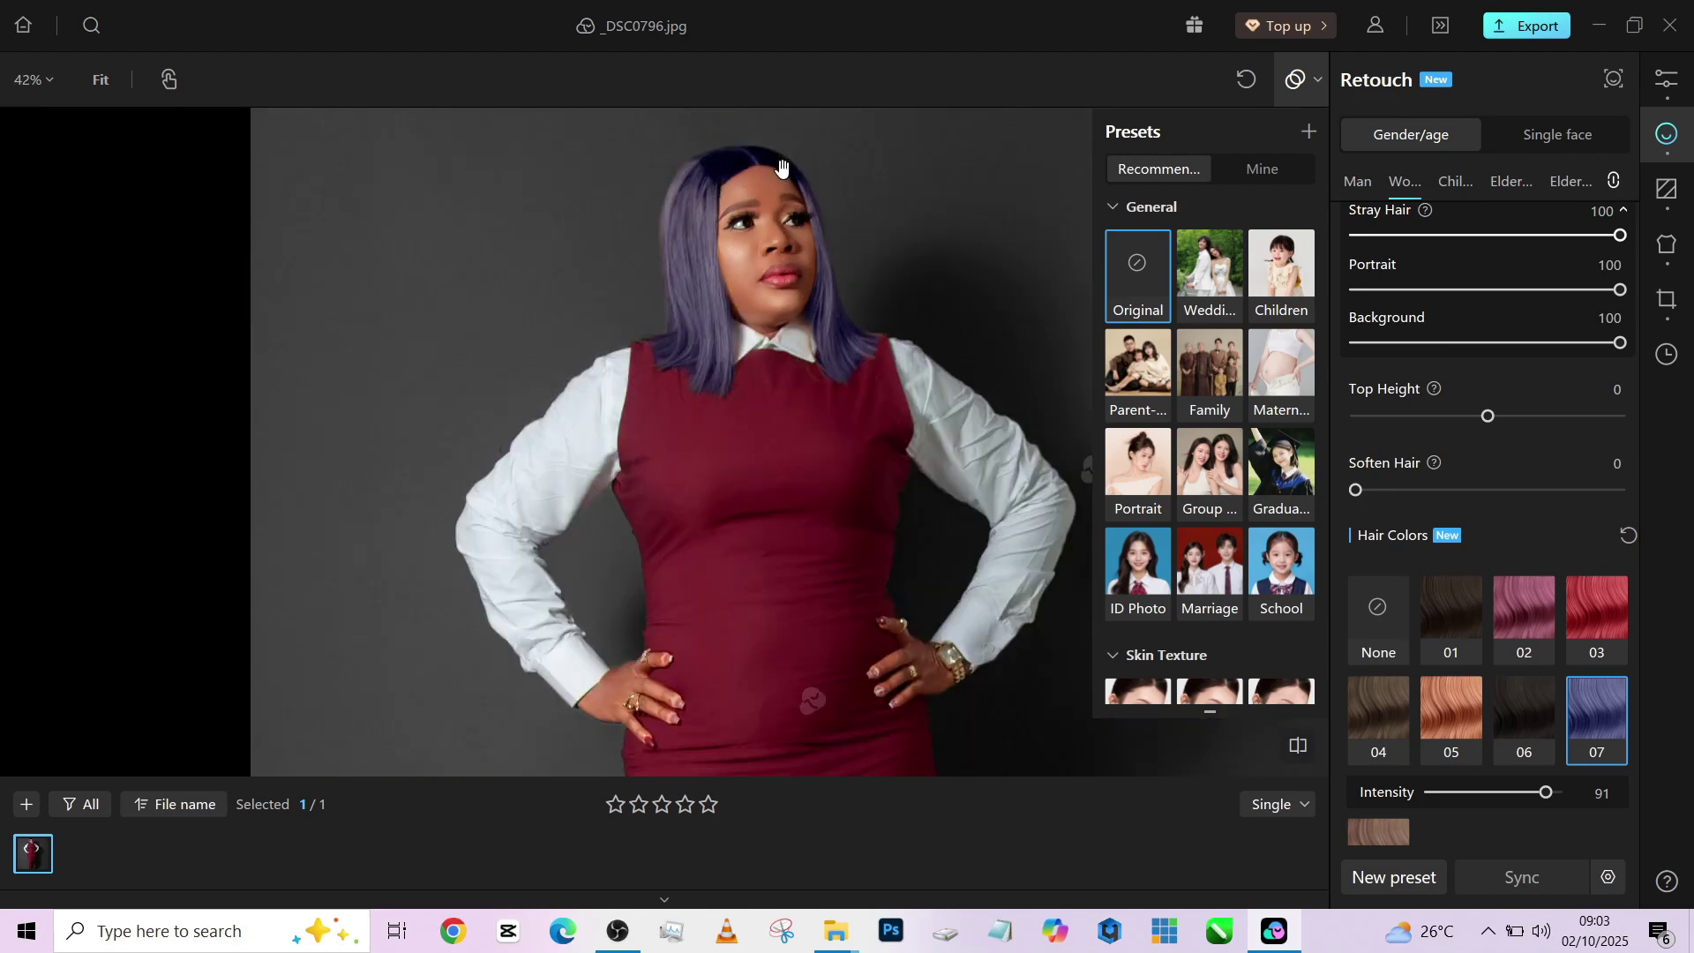
pyautogui.scroll(-1, 739, 245)
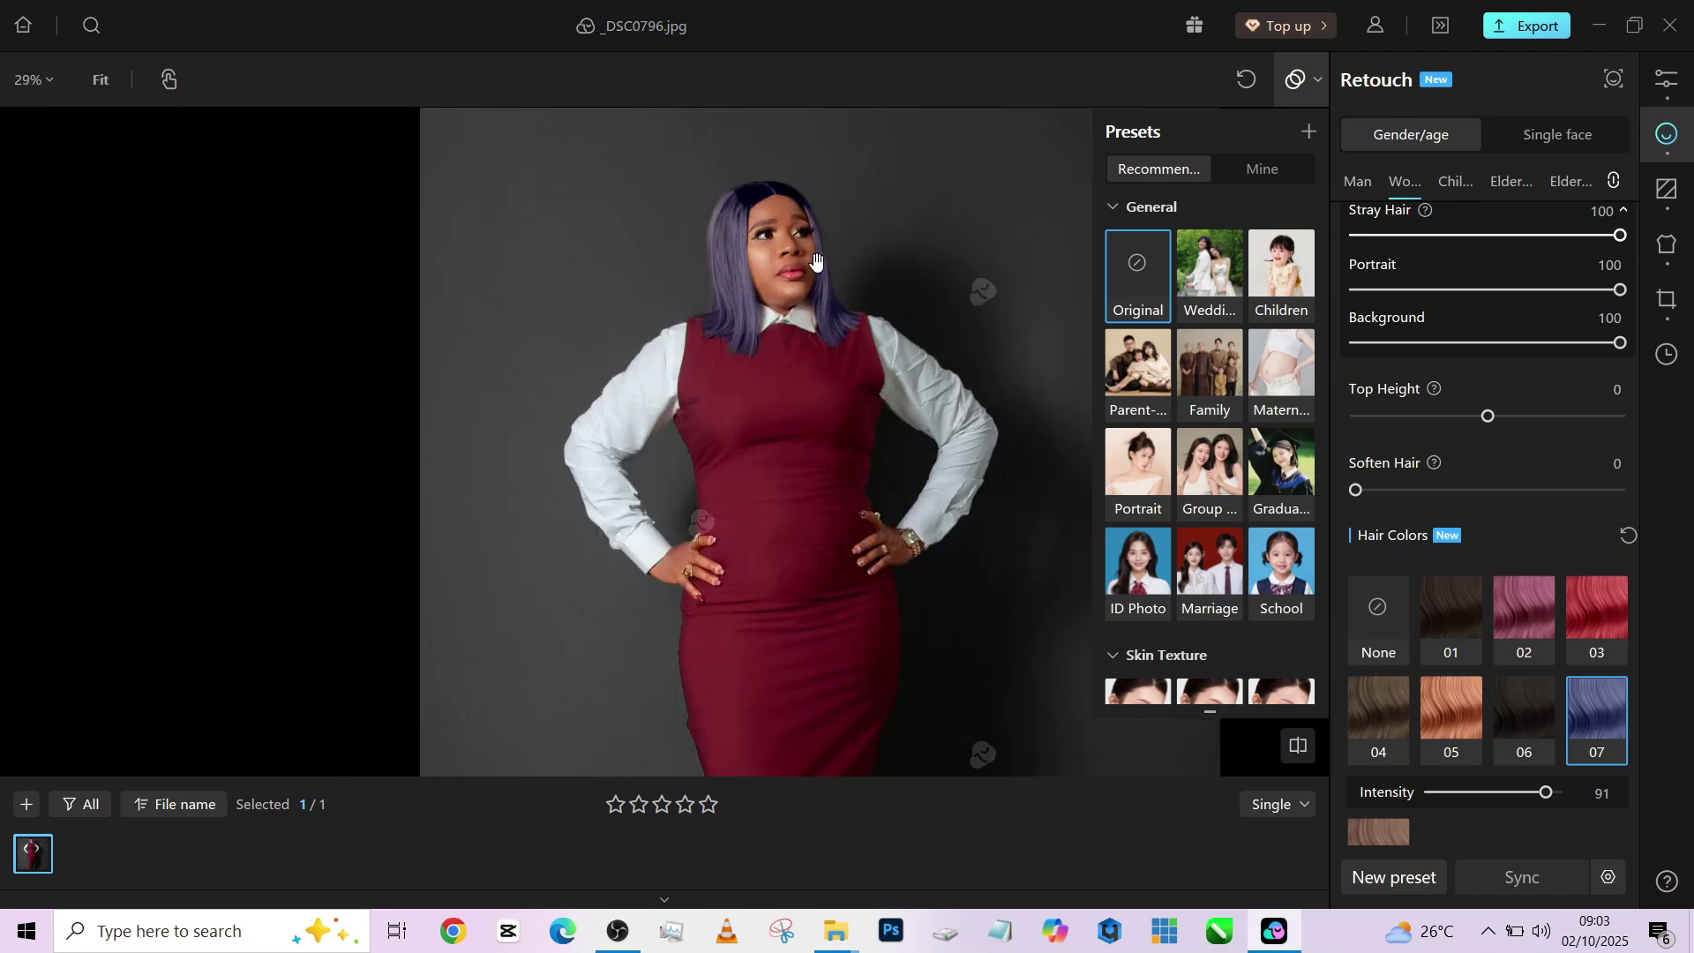
# - Try hair color 03 at intensity 0, followed by hair color 05 at a changed intensity
pyautogui.click(1585, 611)
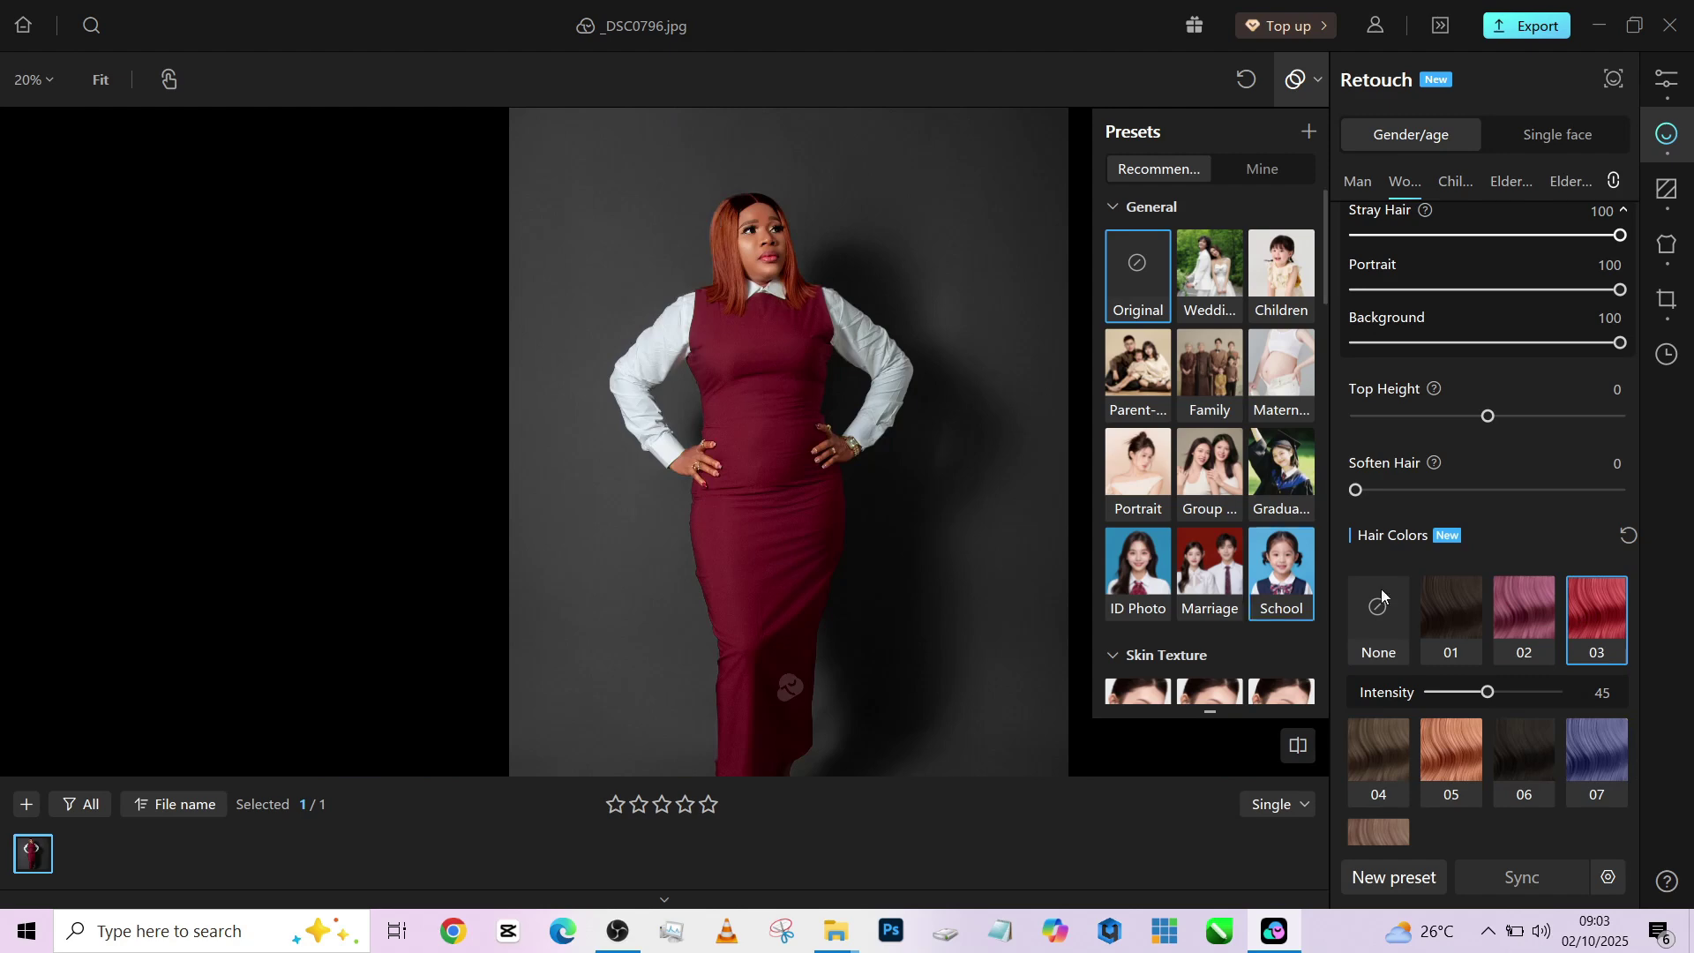
pyautogui.moveTo(1458, 698); pyautogui.dragTo(1399, 694)
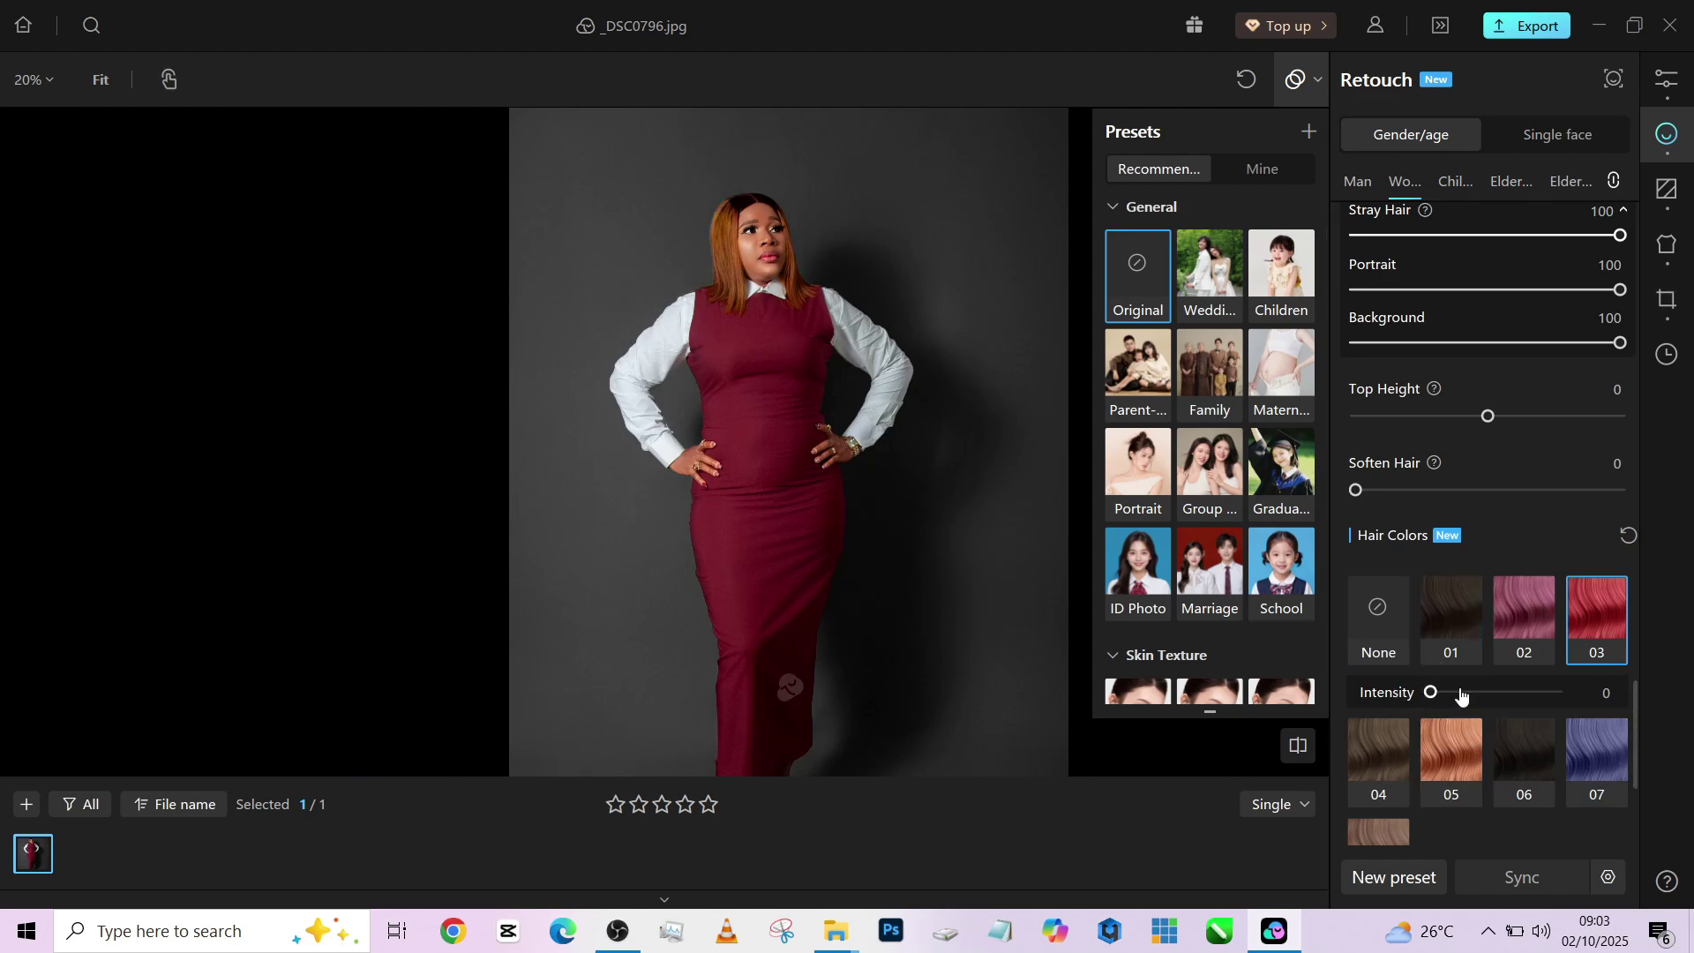
pyautogui.click(1461, 760)
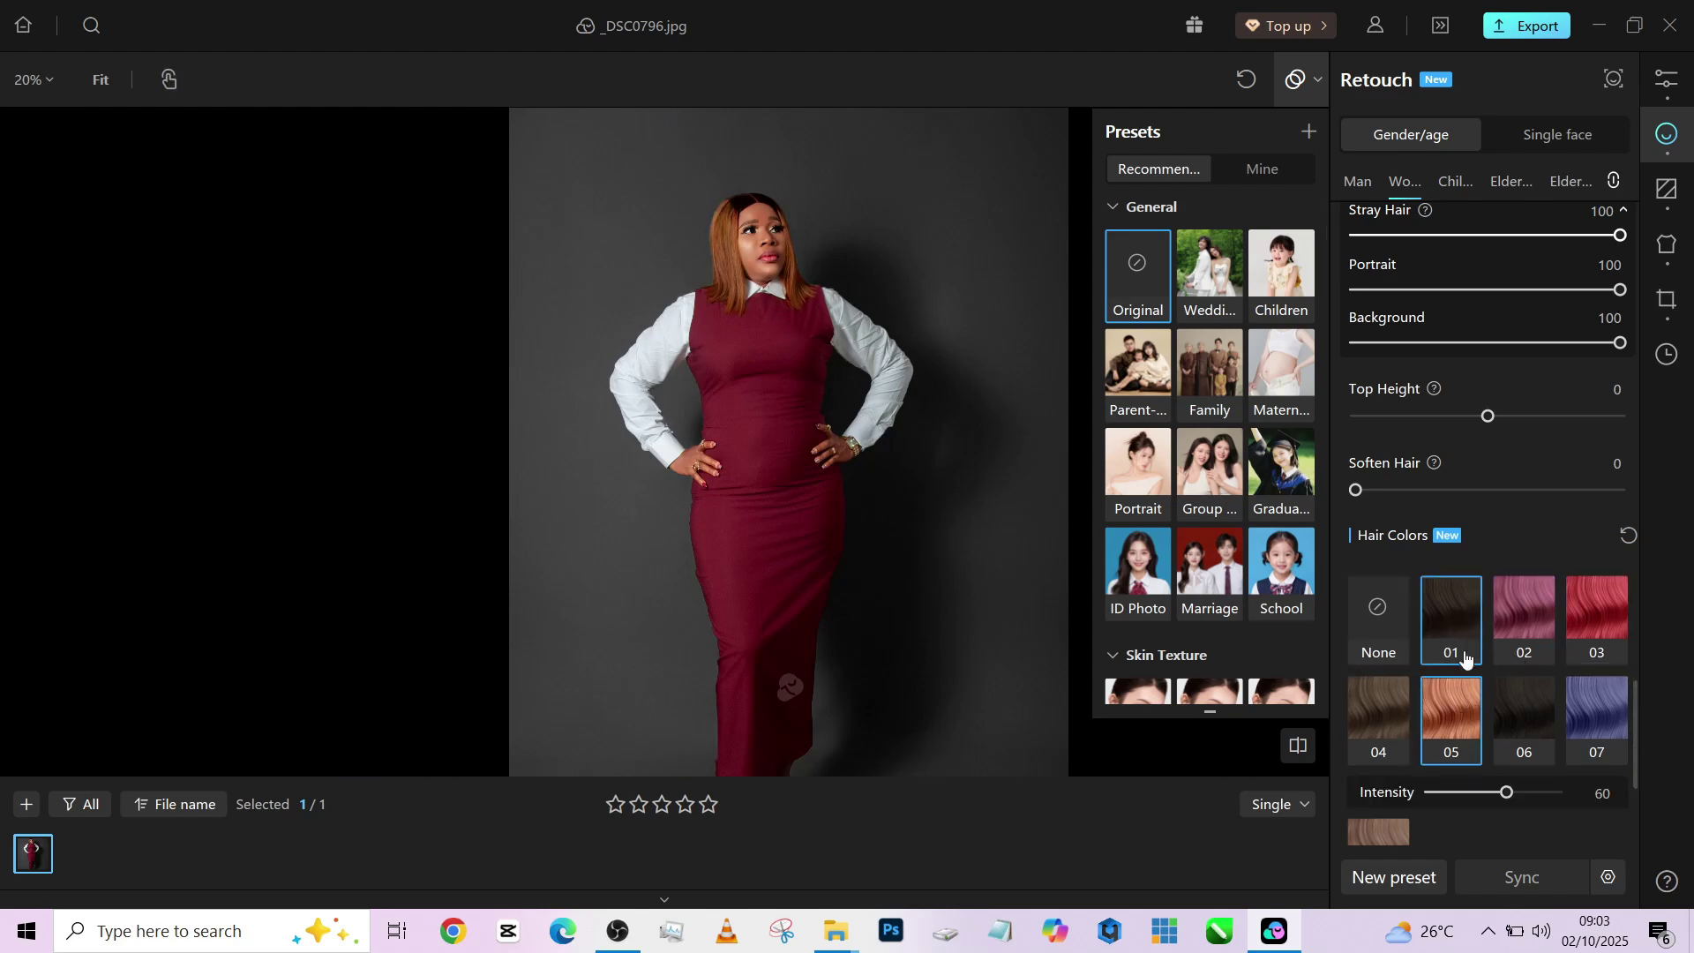
pyautogui.scroll(-1, 1491, 750)
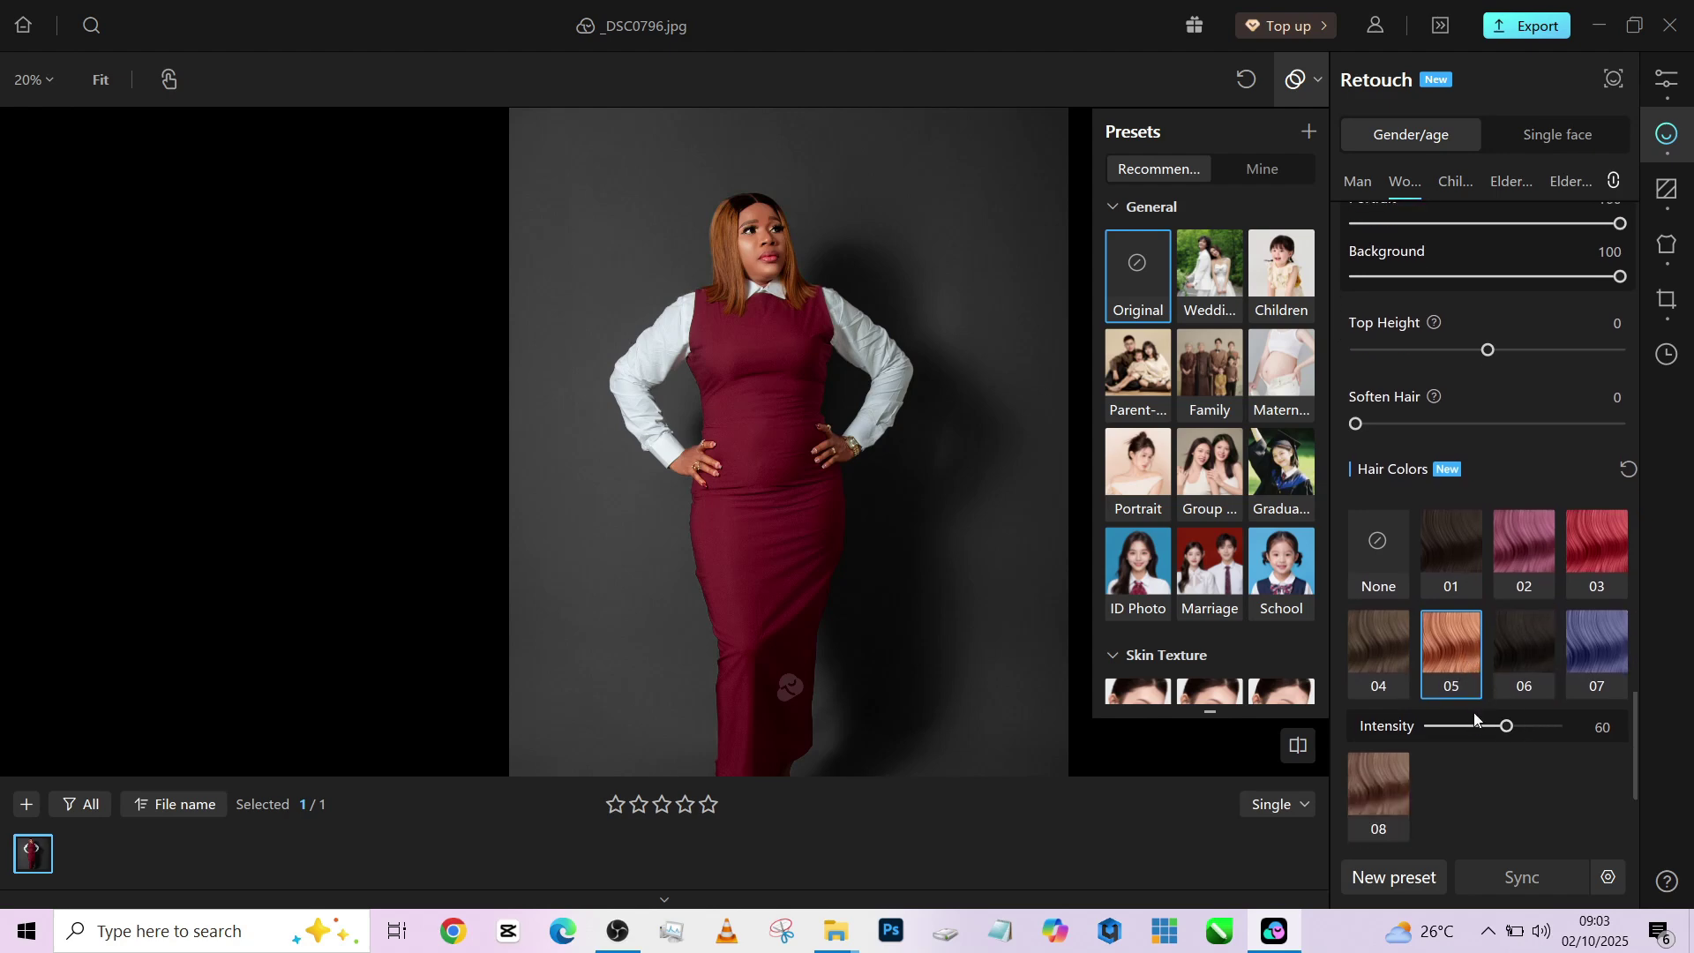
pyautogui.click(1542, 727)
pyautogui.moveTo(1542, 726); pyautogui.dragTo(1433, 741)
# - Apply hair color 03 to the woman's hair at intensity 8
pyautogui.click(1590, 561)
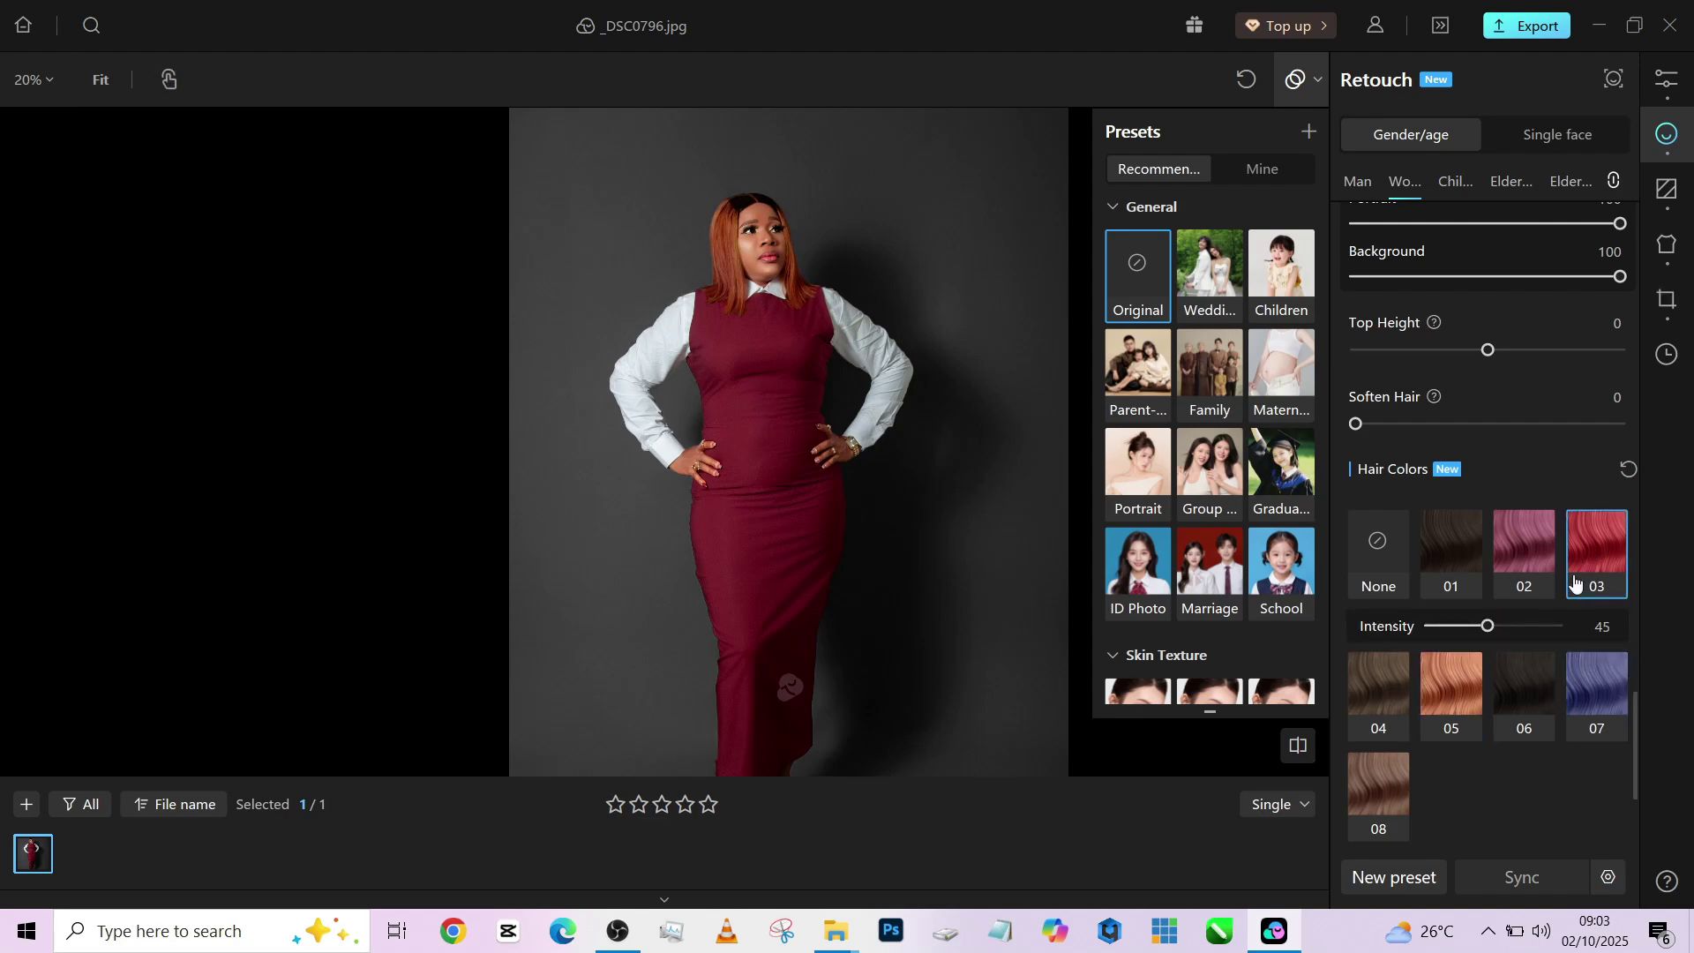
pyautogui.scroll(-1, 1500, 662)
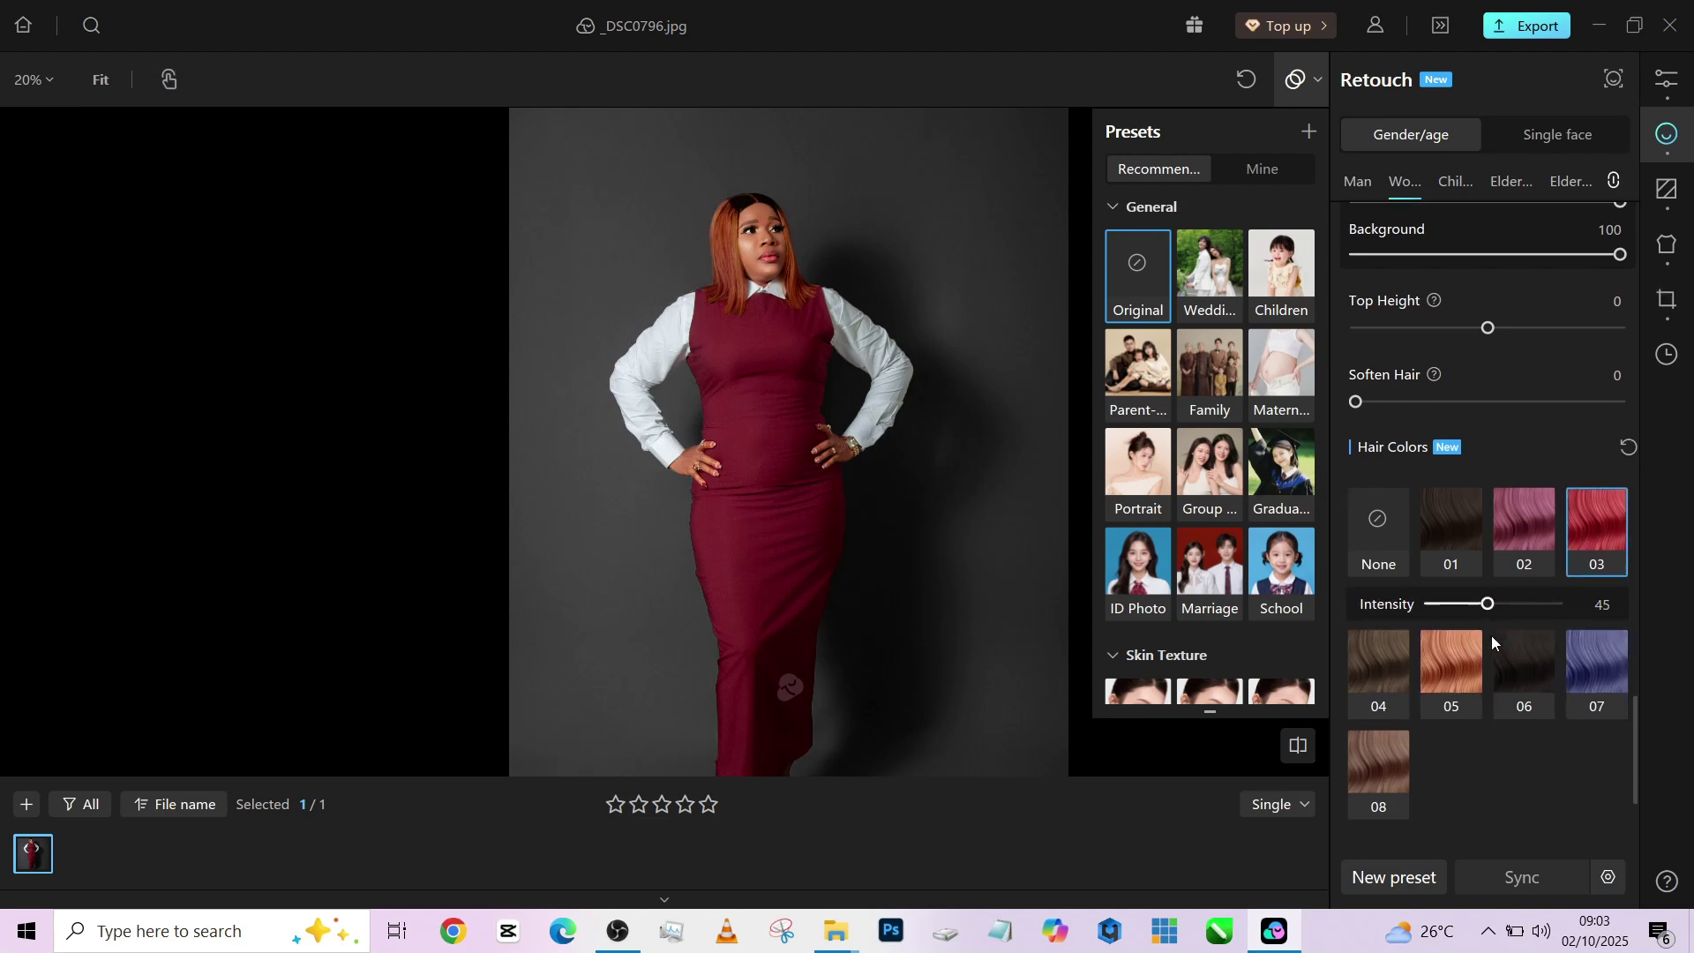
pyautogui.click(1442, 607)
pyautogui.scroll(-2, 1466, 628)
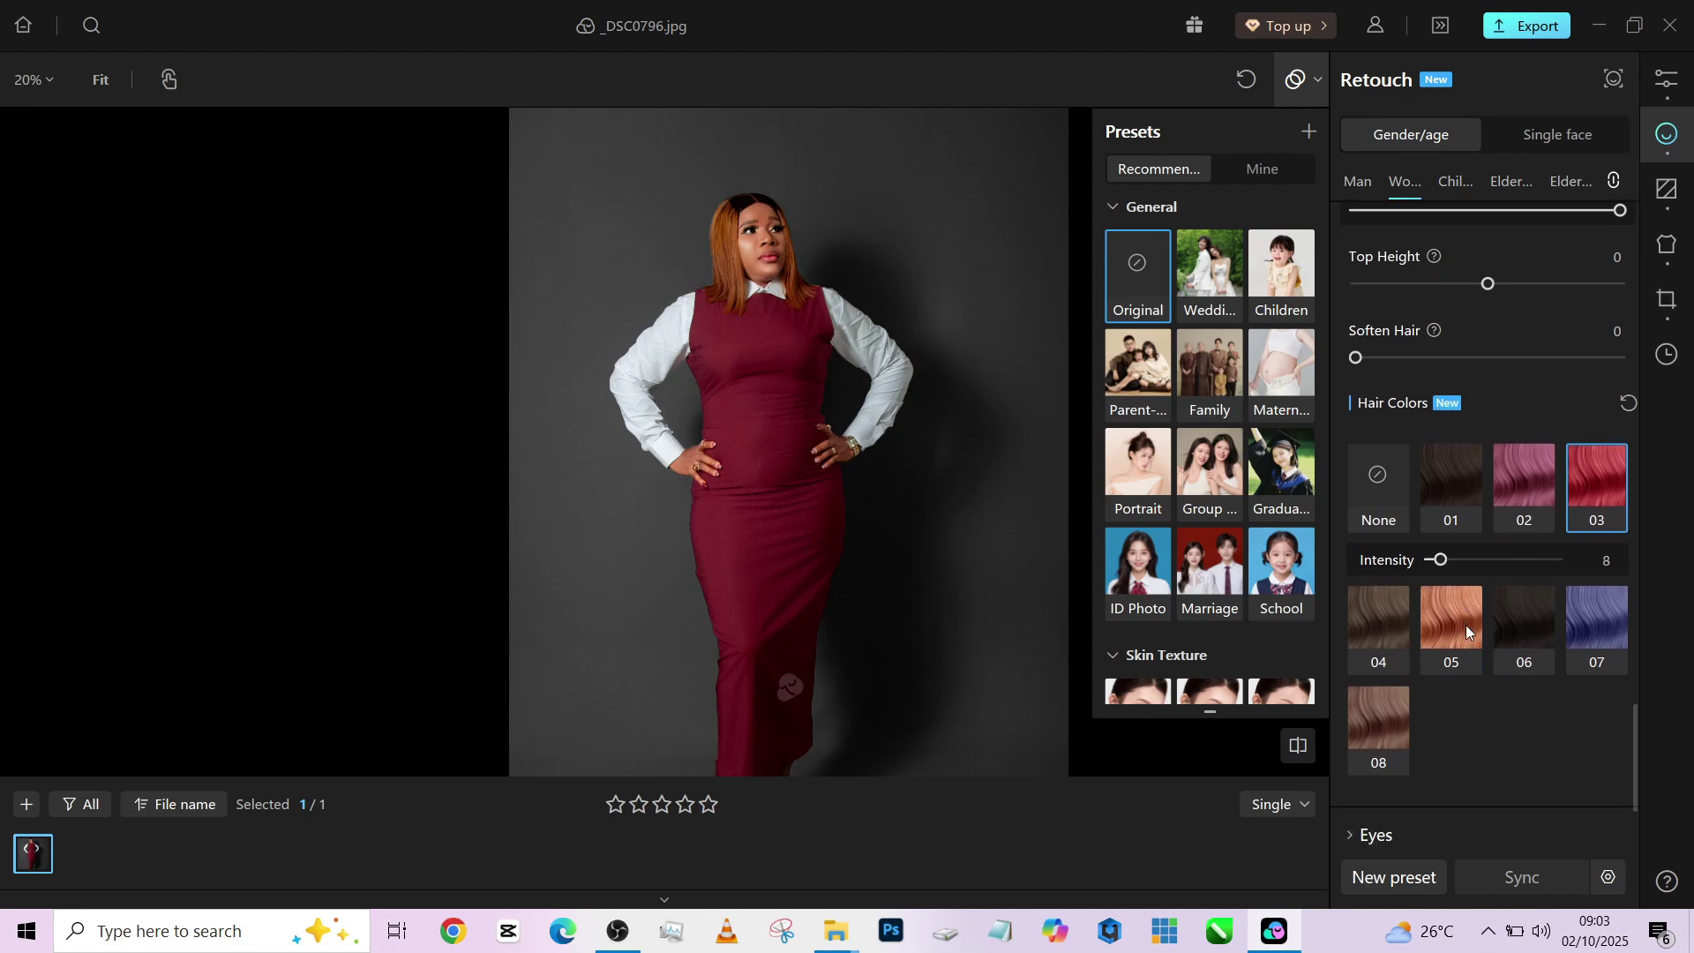
pyautogui.scroll(-2, 1464, 624)
pyautogui.scroll(-1, 824, 492)
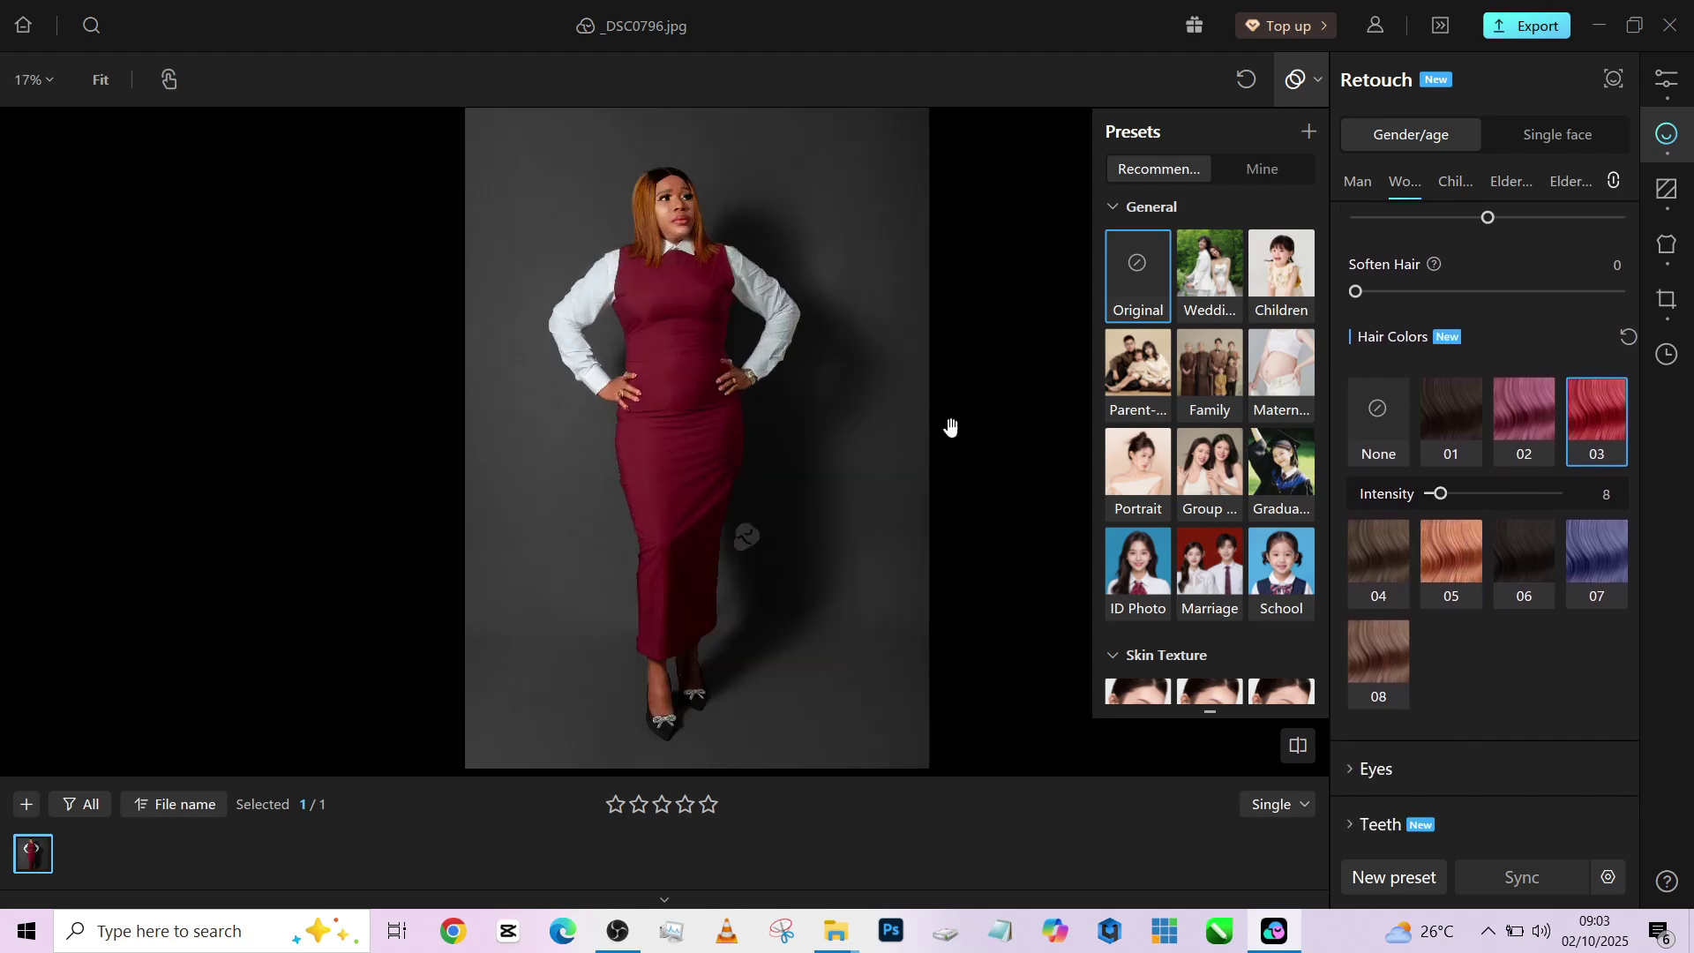
# - Apply the Model body type to the woman at intensity 71
pyautogui.scroll(-4, 1467, 749)
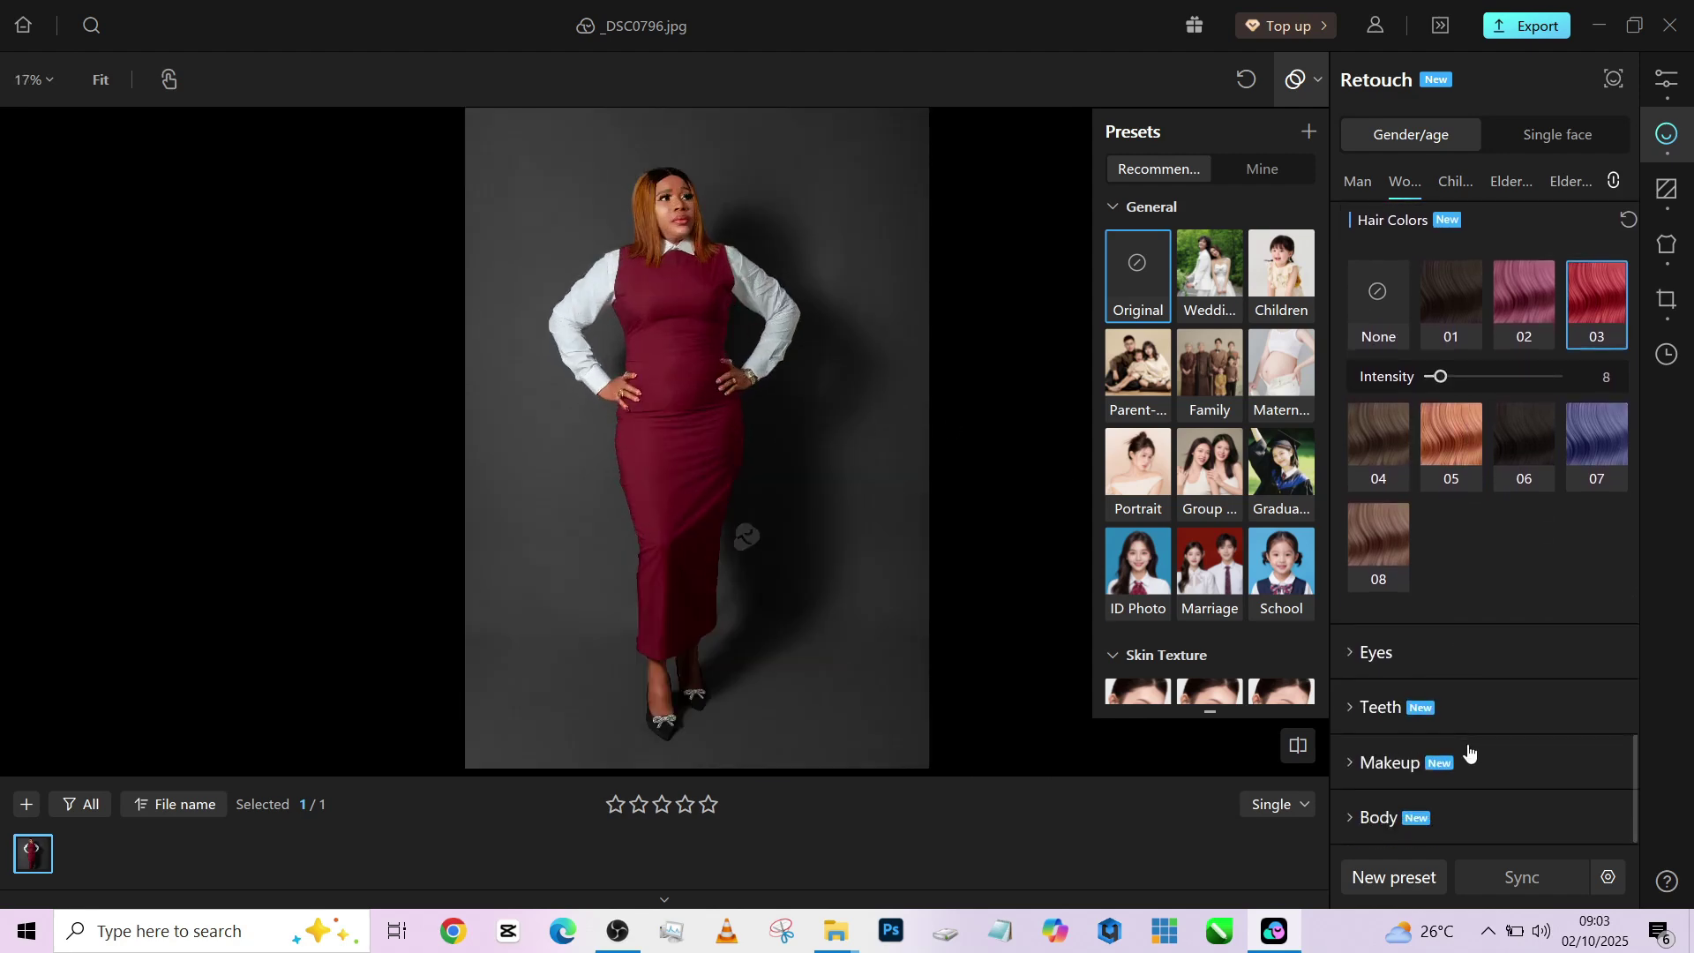
pyautogui.click(1370, 817)
pyautogui.scroll(-6, 1471, 838)
pyautogui.scroll(-2, 1501, 808)
pyautogui.click(1528, 650)
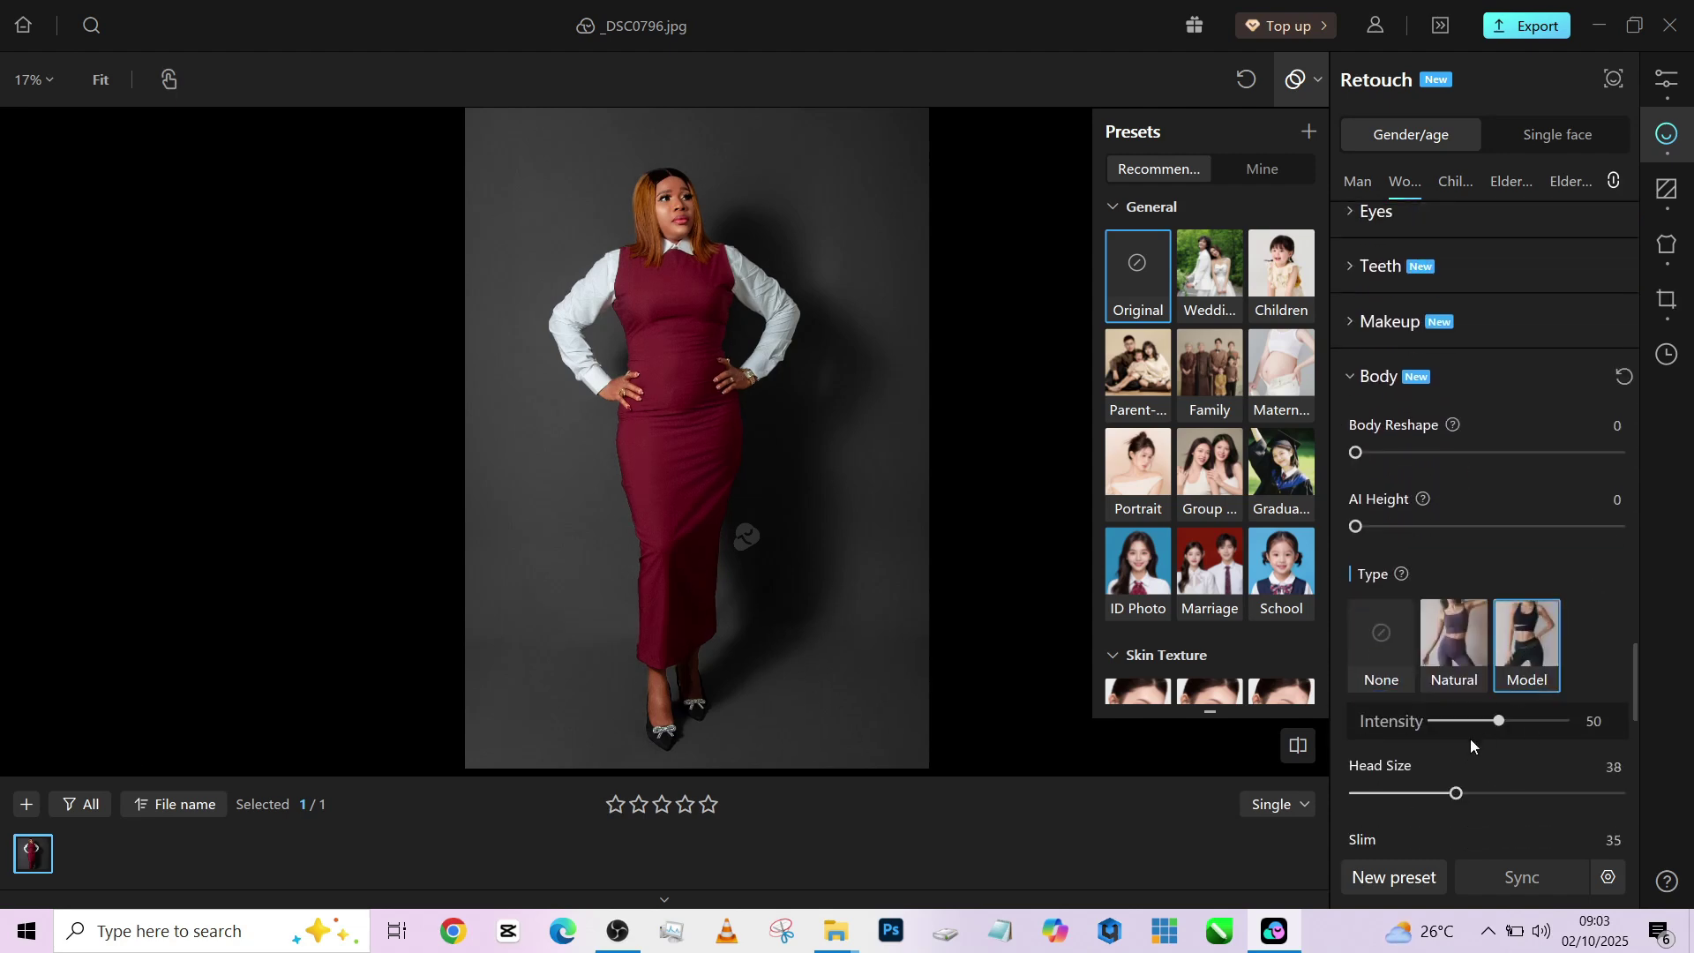
pyautogui.click(1524, 723)
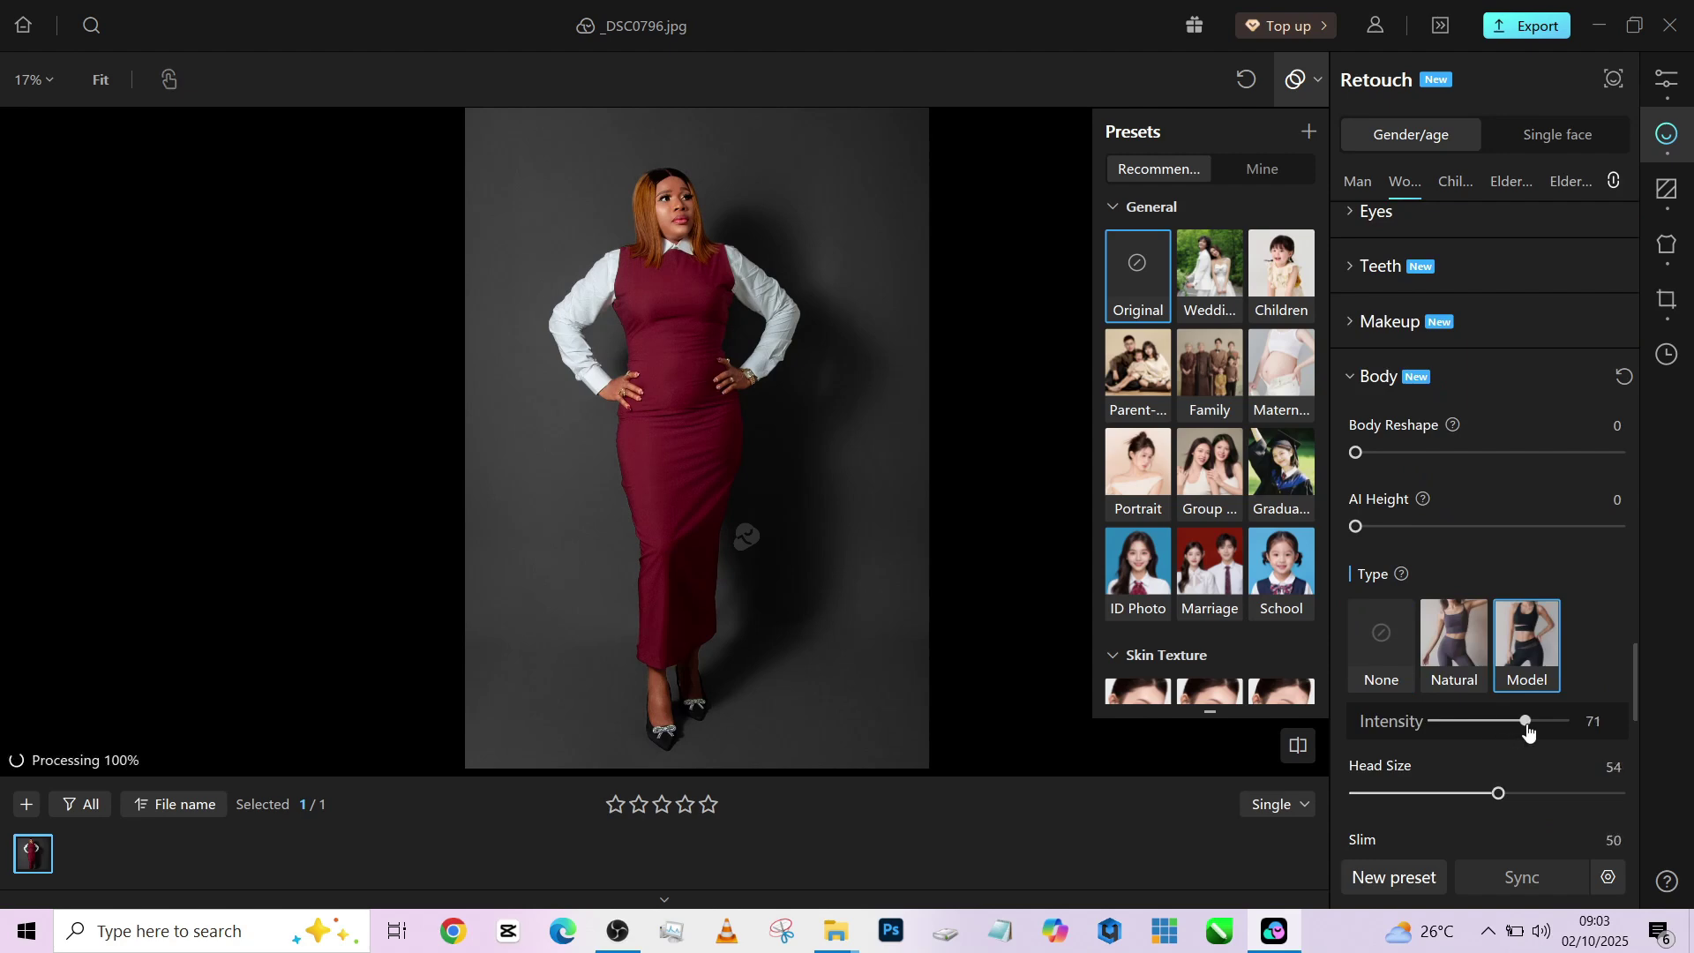
pyautogui.scroll(-1, 1528, 729)
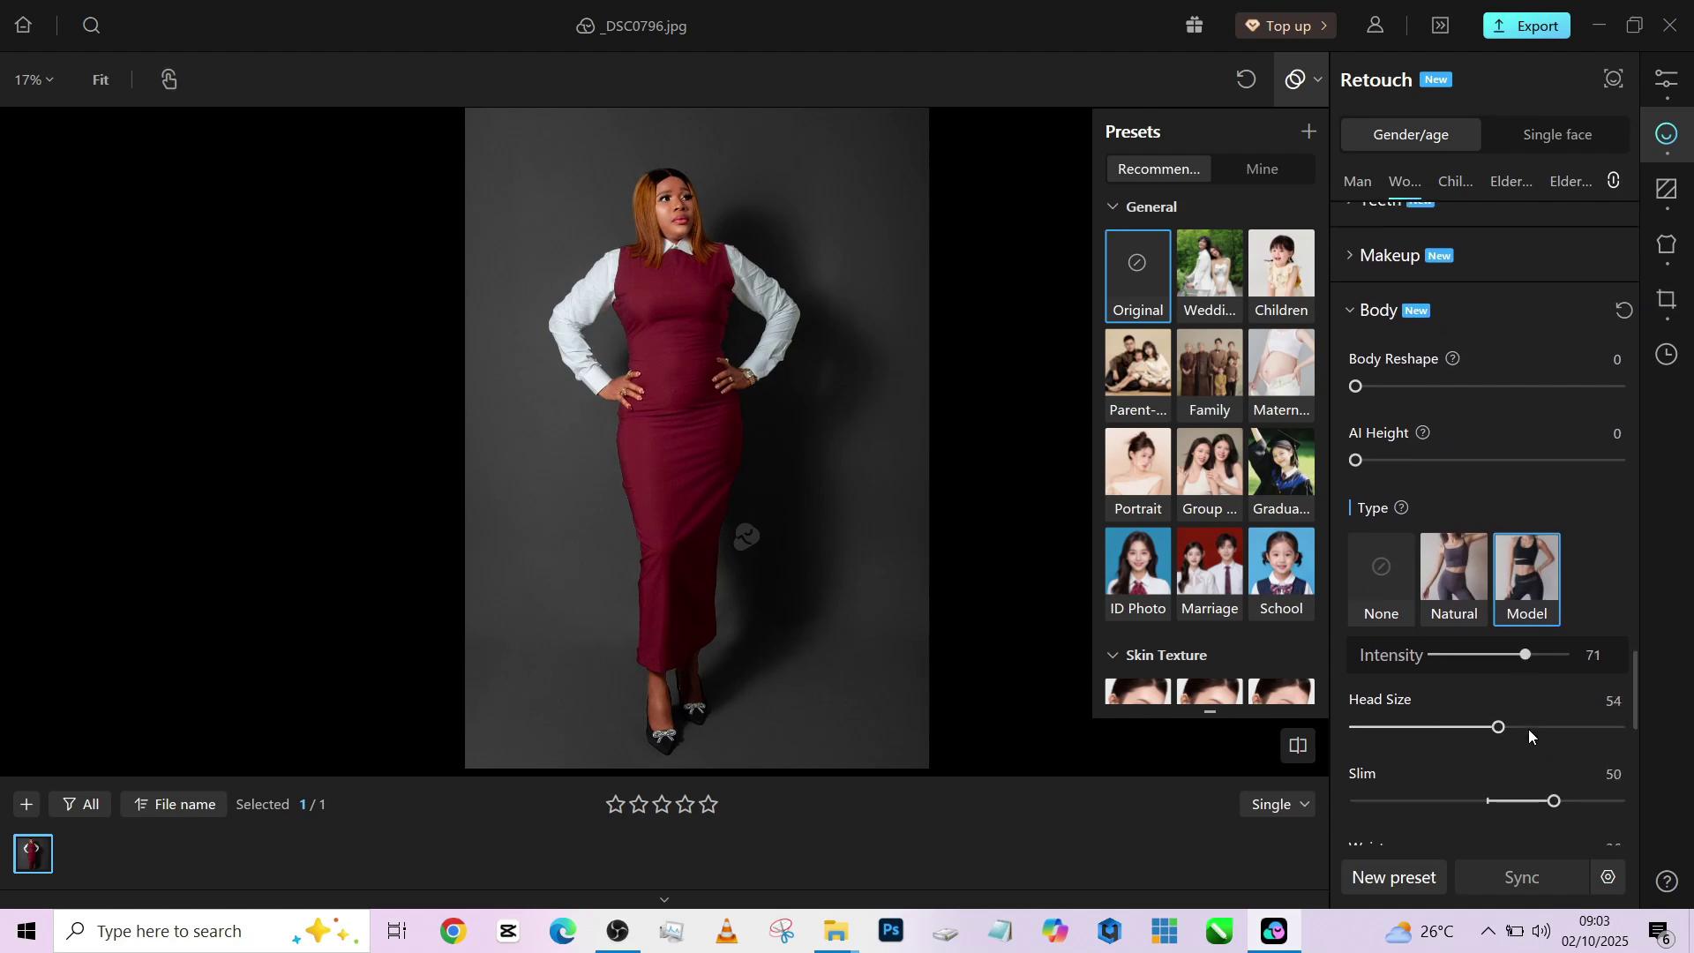
# - Set the woman's Waist to 72 and Slim to -43 in the body retouch settings
pyautogui.scroll(-2, 1538, 729)
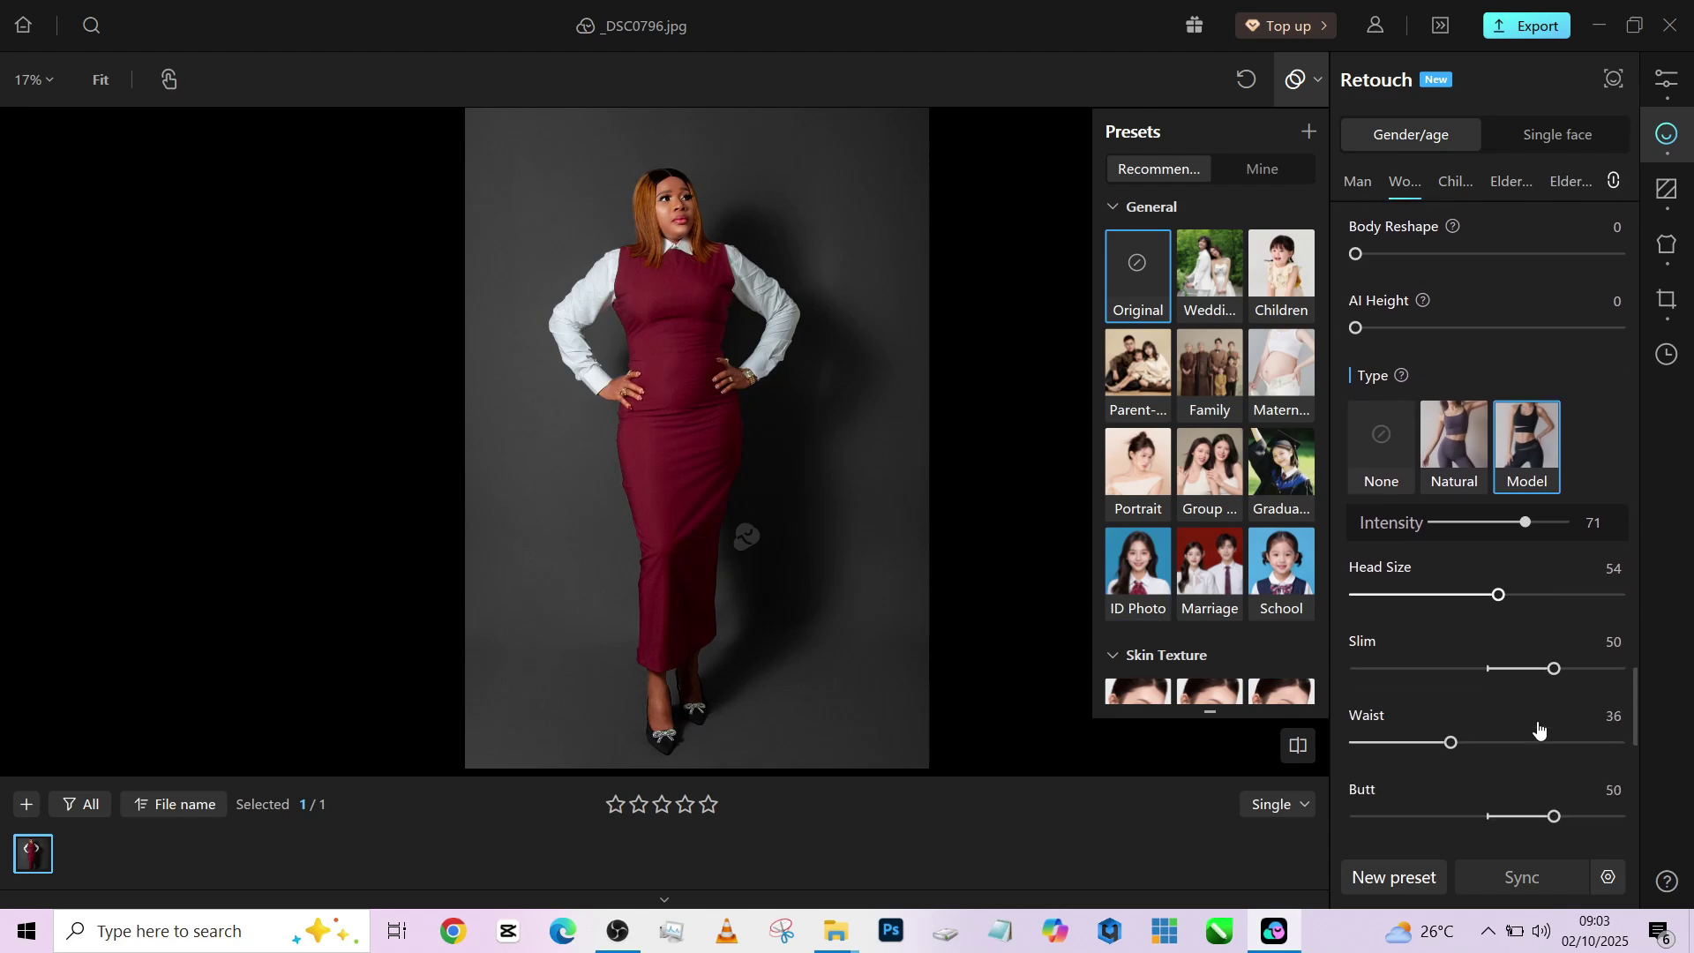
pyautogui.moveTo(1450, 746); pyautogui.dragTo(1682, 752)
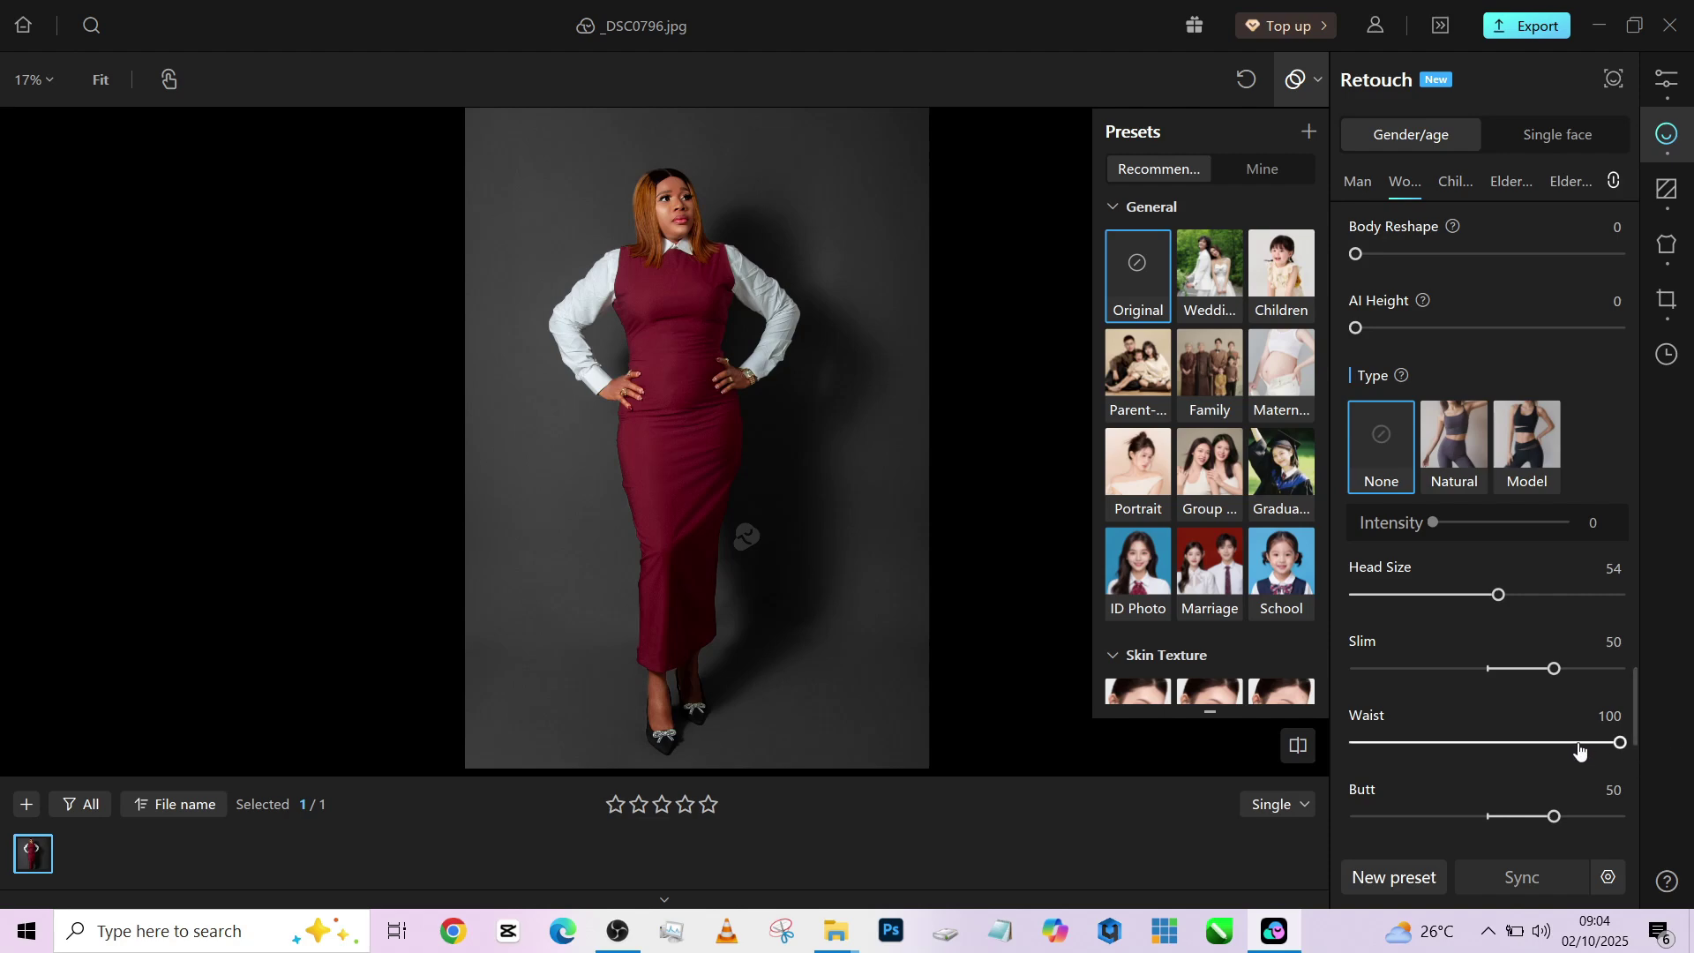
pyautogui.moveTo(1579, 749)
pyautogui.mouseDown()
pyautogui.moveTo(1354, 749)
pyautogui.moveTo(1547, 746)
pyautogui.mouseUp()
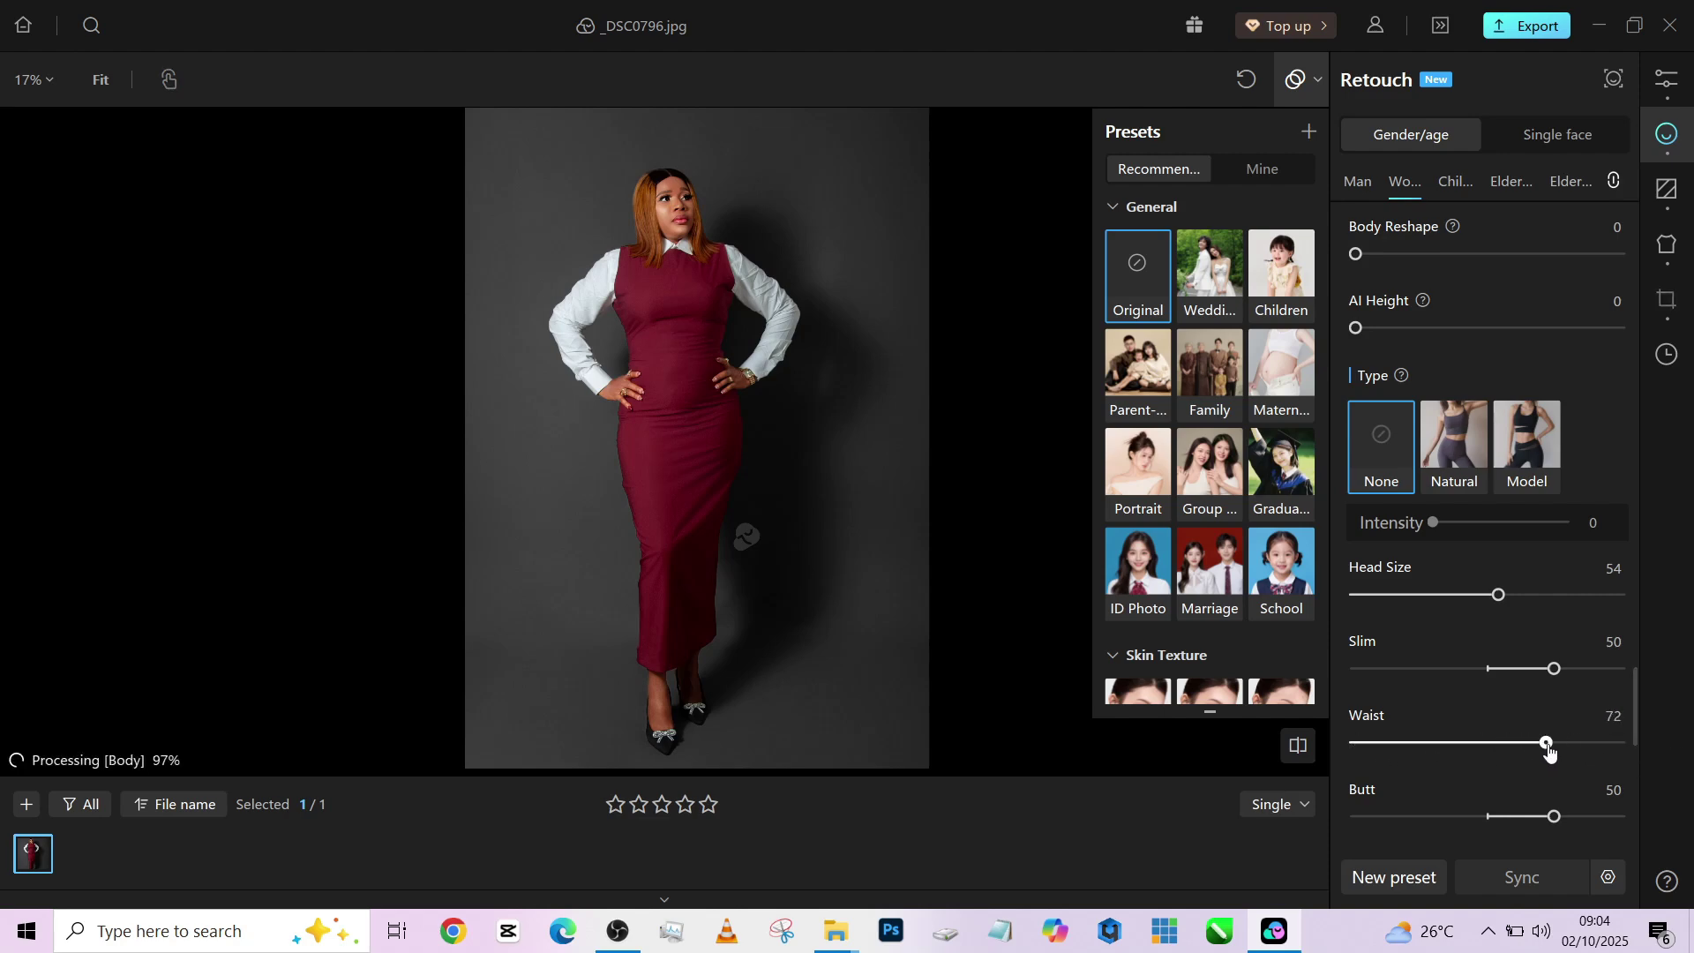
pyautogui.moveTo(1554, 669); pyautogui.dragTo(1432, 671)
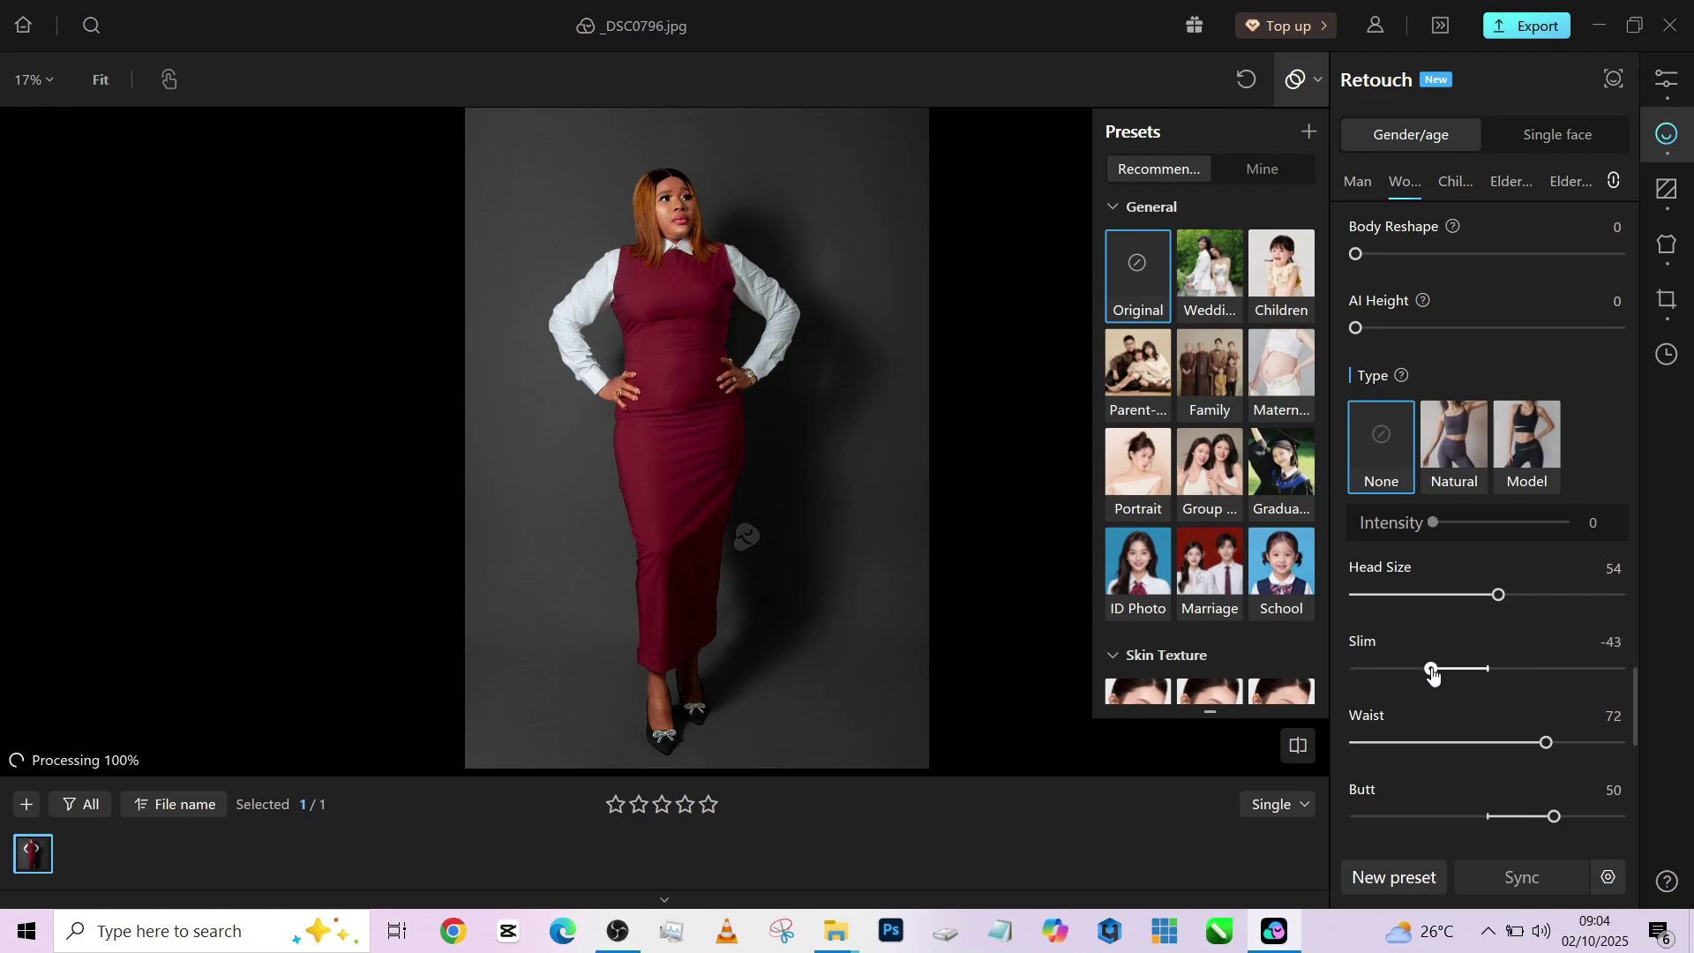
# - Set Chest to 54 and Belly to 72 in the body retouch settings
pyautogui.scroll(-5, 1451, 708)
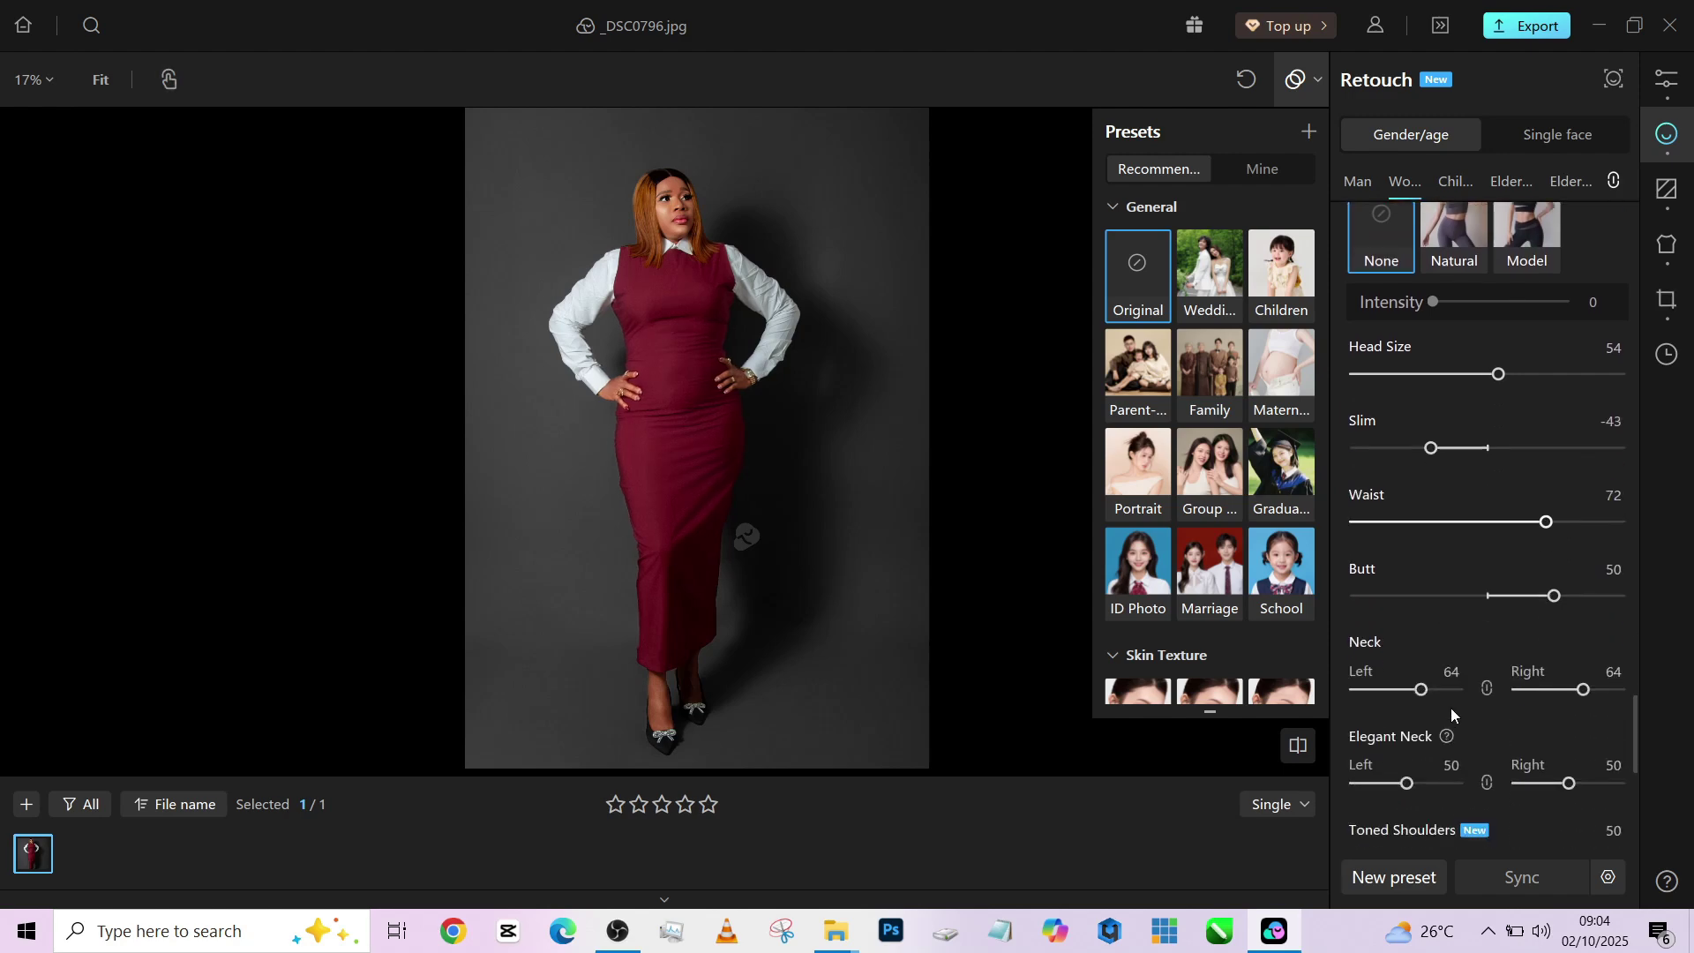
pyautogui.scroll(-4, 1450, 707)
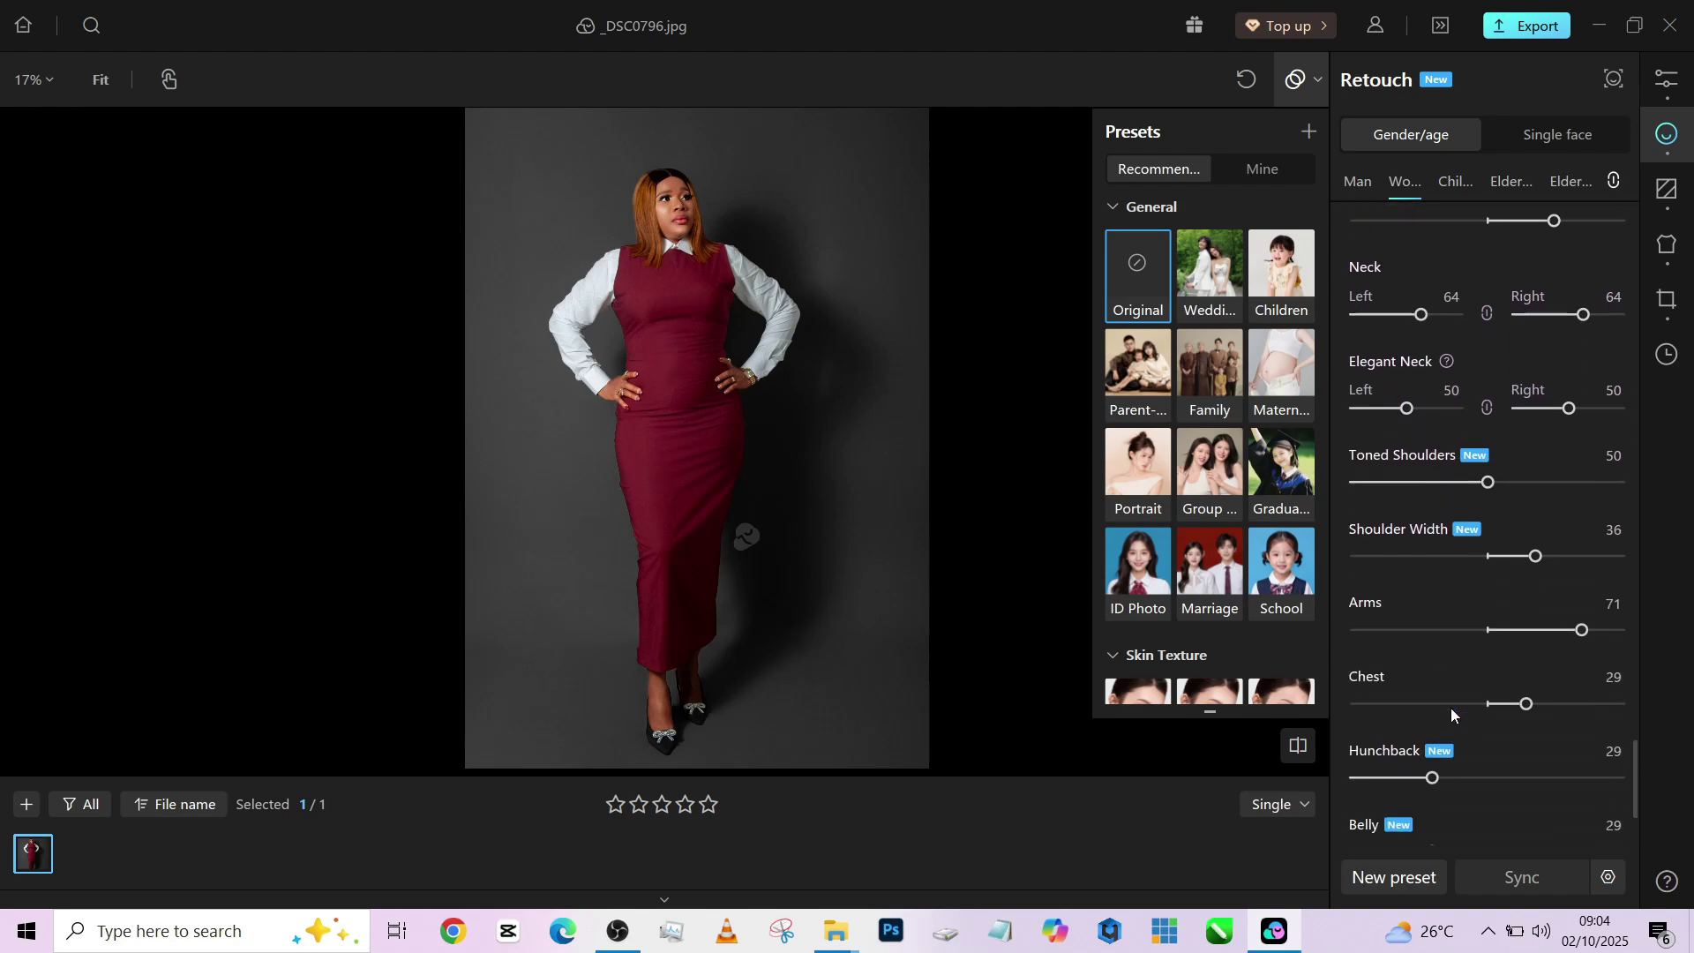
pyautogui.moveTo(1526, 660)
pyautogui.mouseDown()
pyautogui.moveTo(1612, 657)
pyautogui.moveTo(1558, 662)
pyautogui.mouseUp()
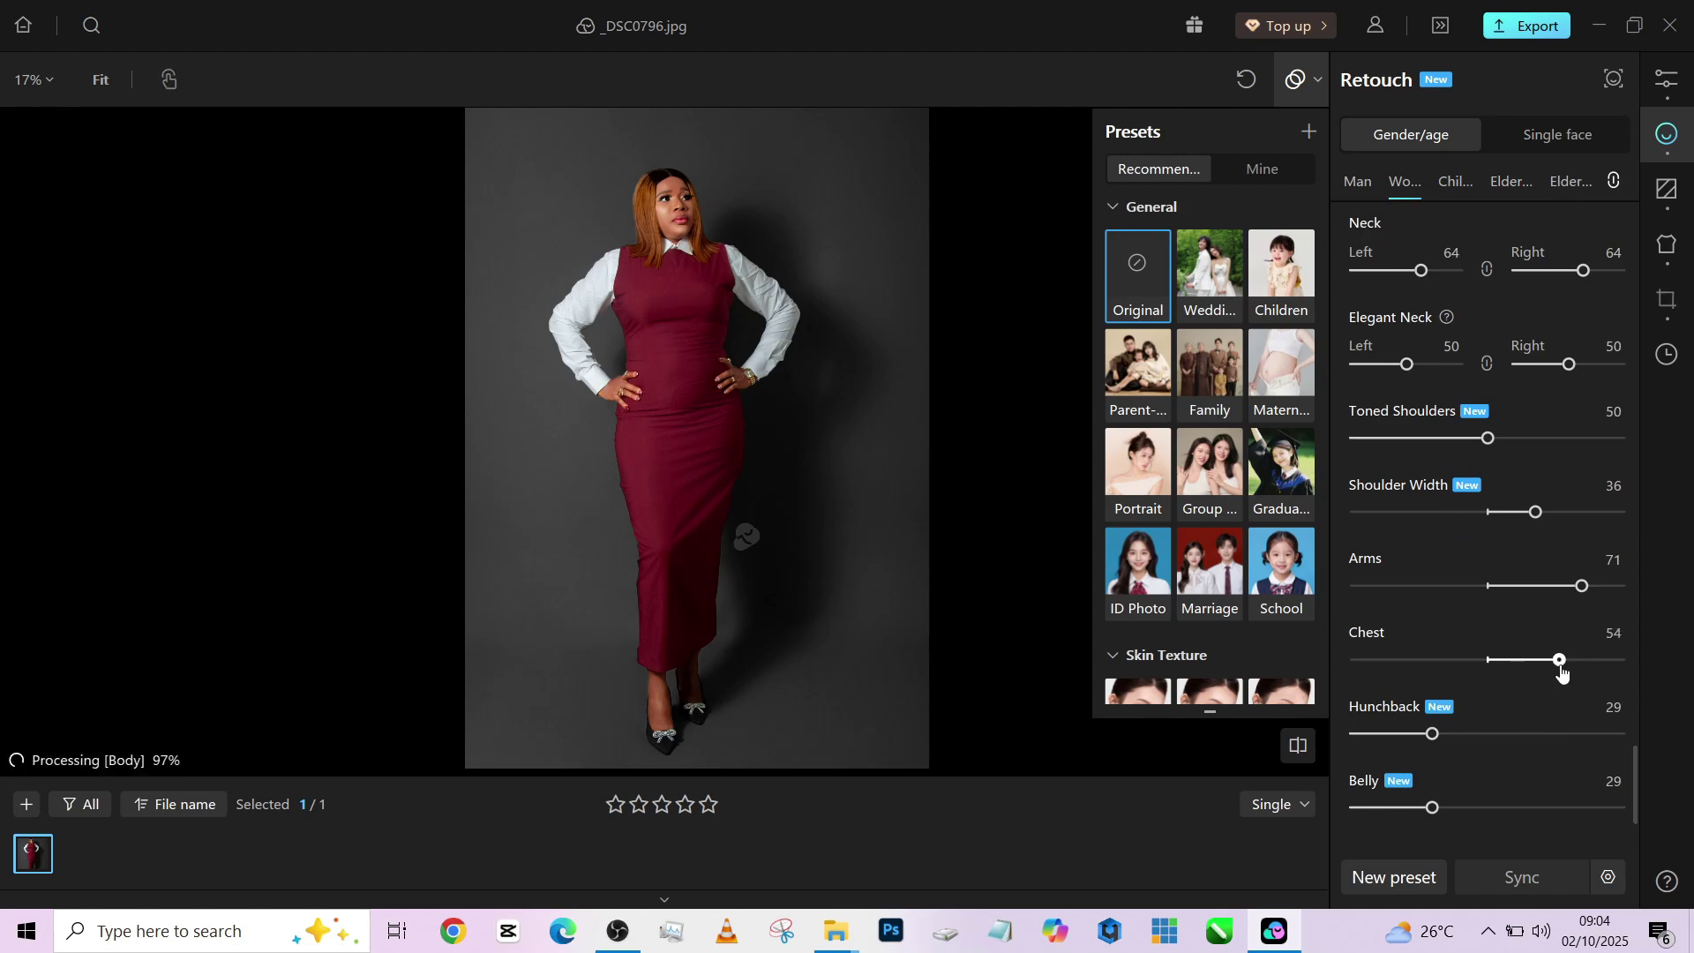
pyautogui.scroll(-1, 1552, 706)
pyautogui.moveTo(1433, 721); pyautogui.dragTo(1545, 720)
pyautogui.scroll(-1, 1577, 780)
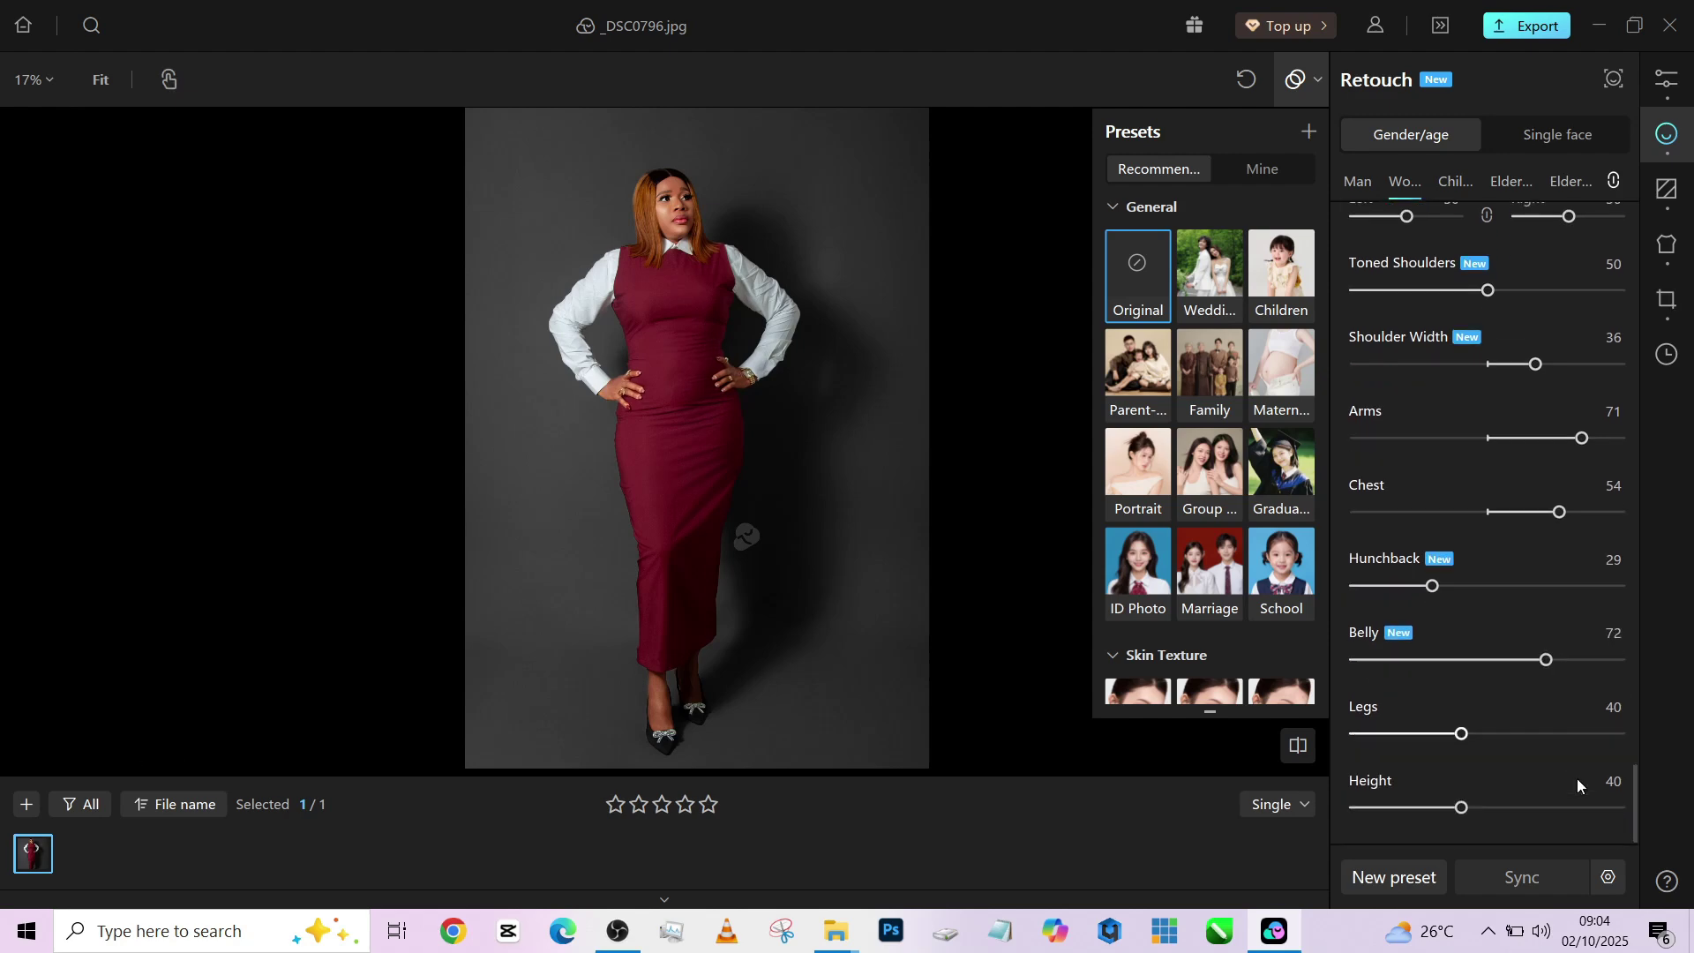
# - Examine the reshaped figure at full length and up close, and review the body retouch settings
pyautogui.scroll(-2, 851, 491)
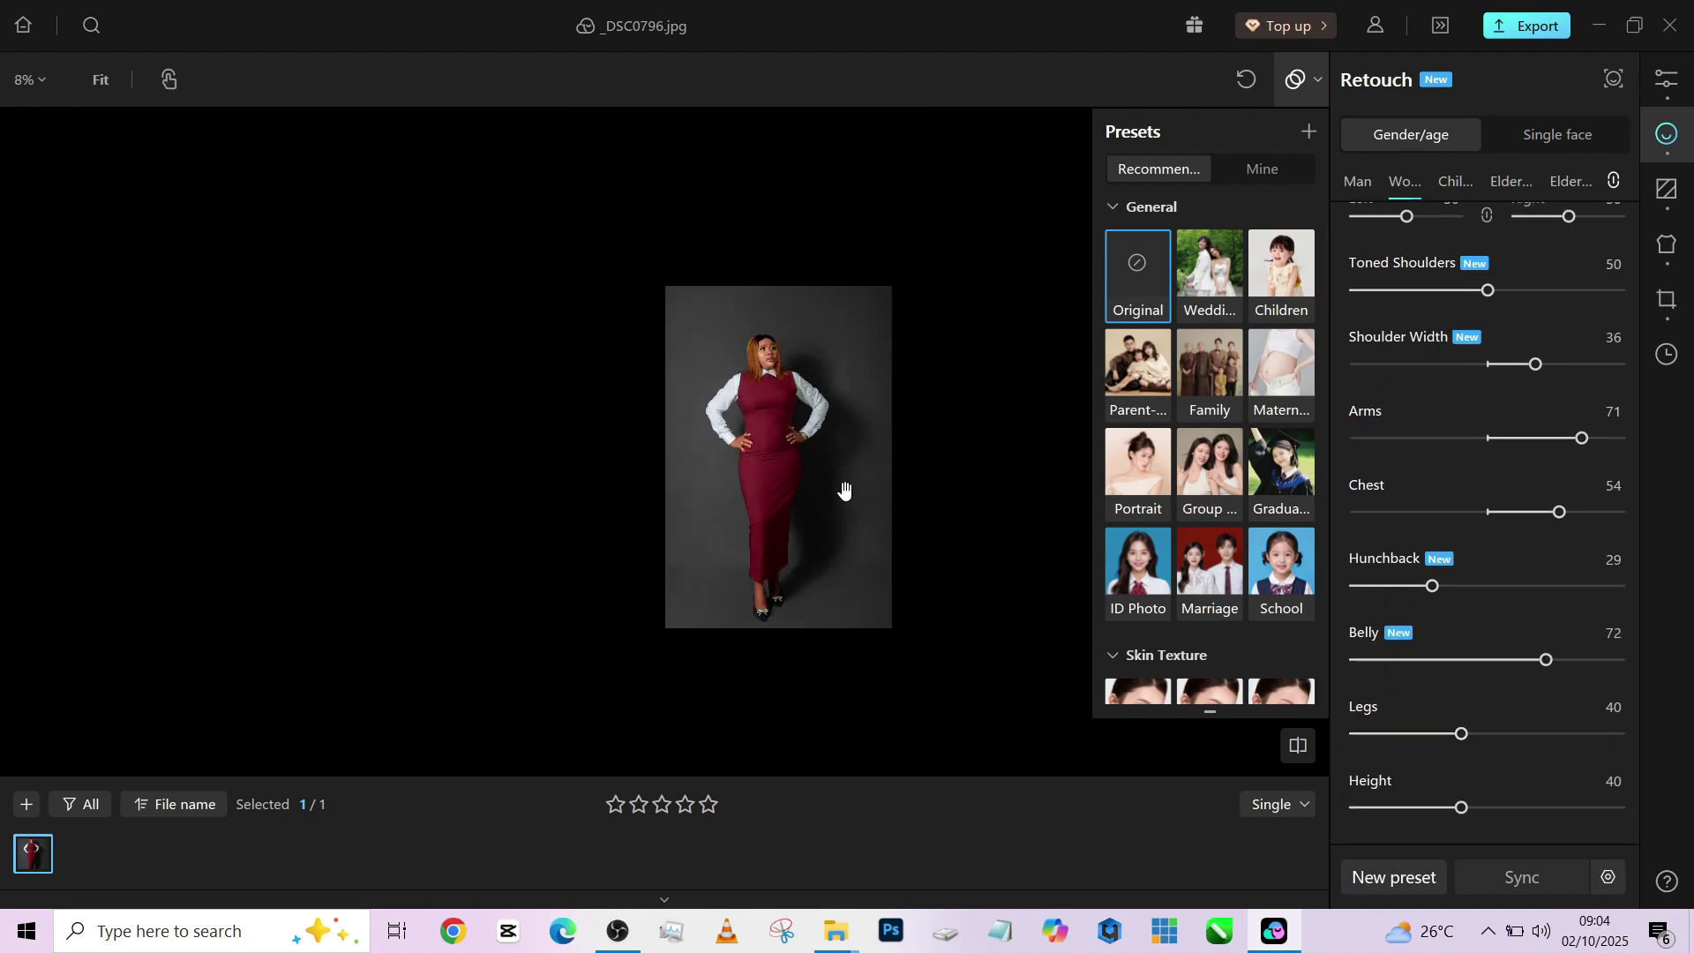
pyautogui.scroll(2, 741, 441)
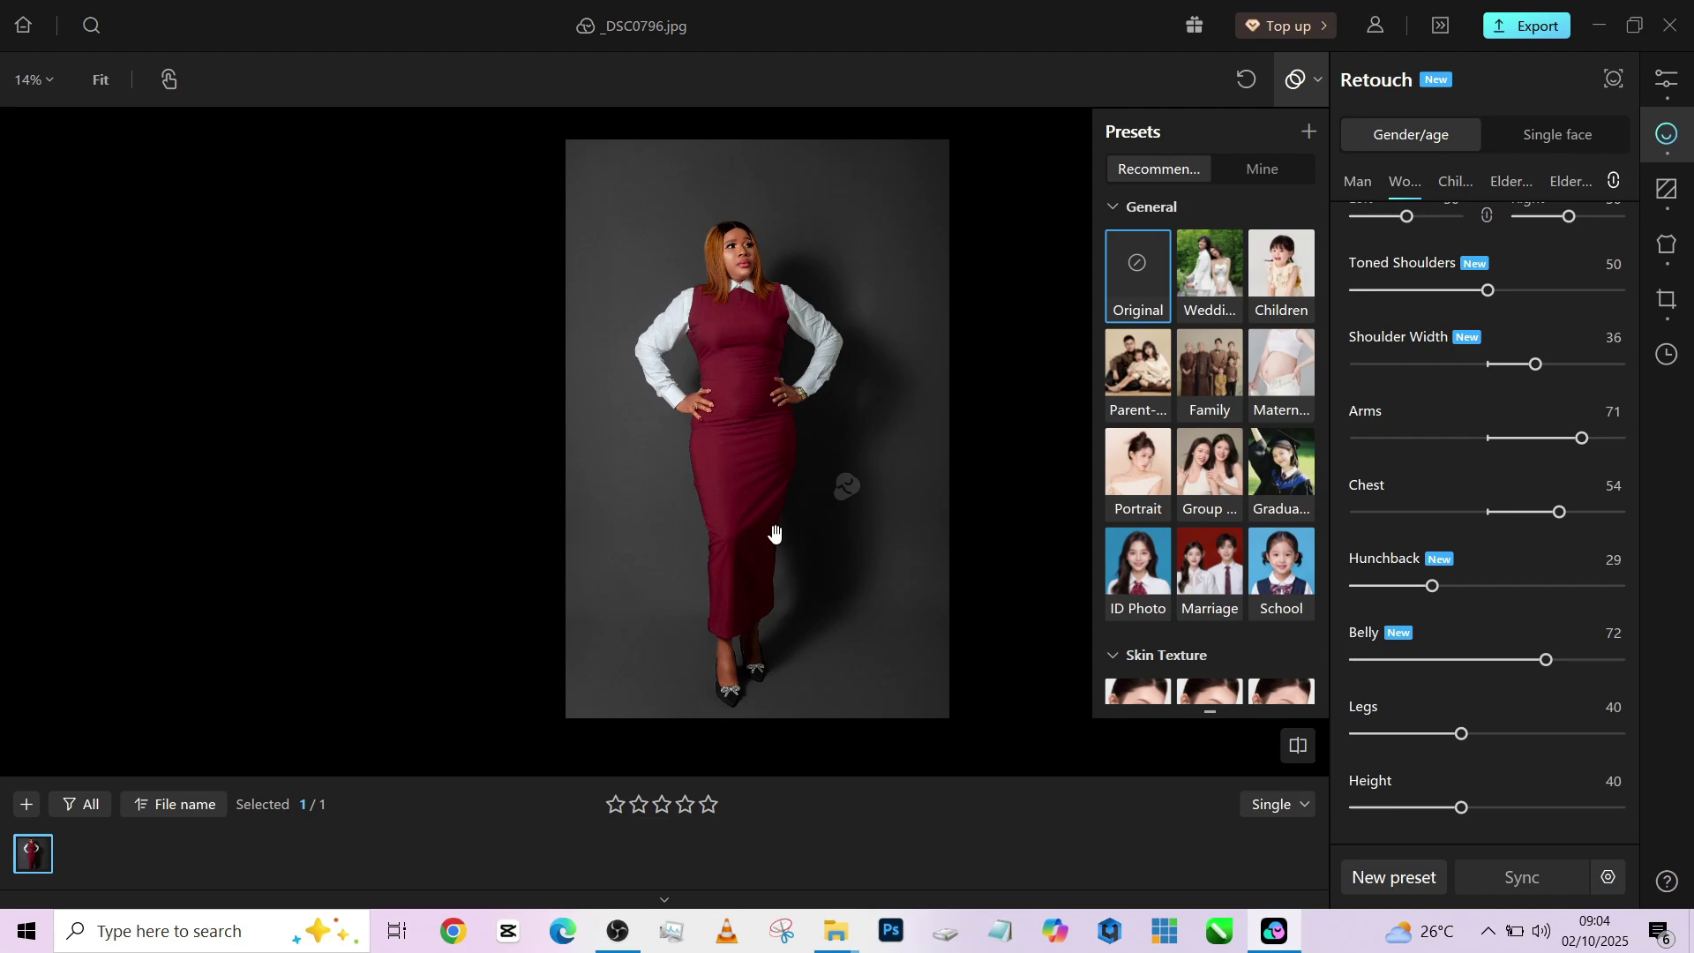
pyautogui.moveTo(774, 533); pyautogui.dragTo(685, 472)
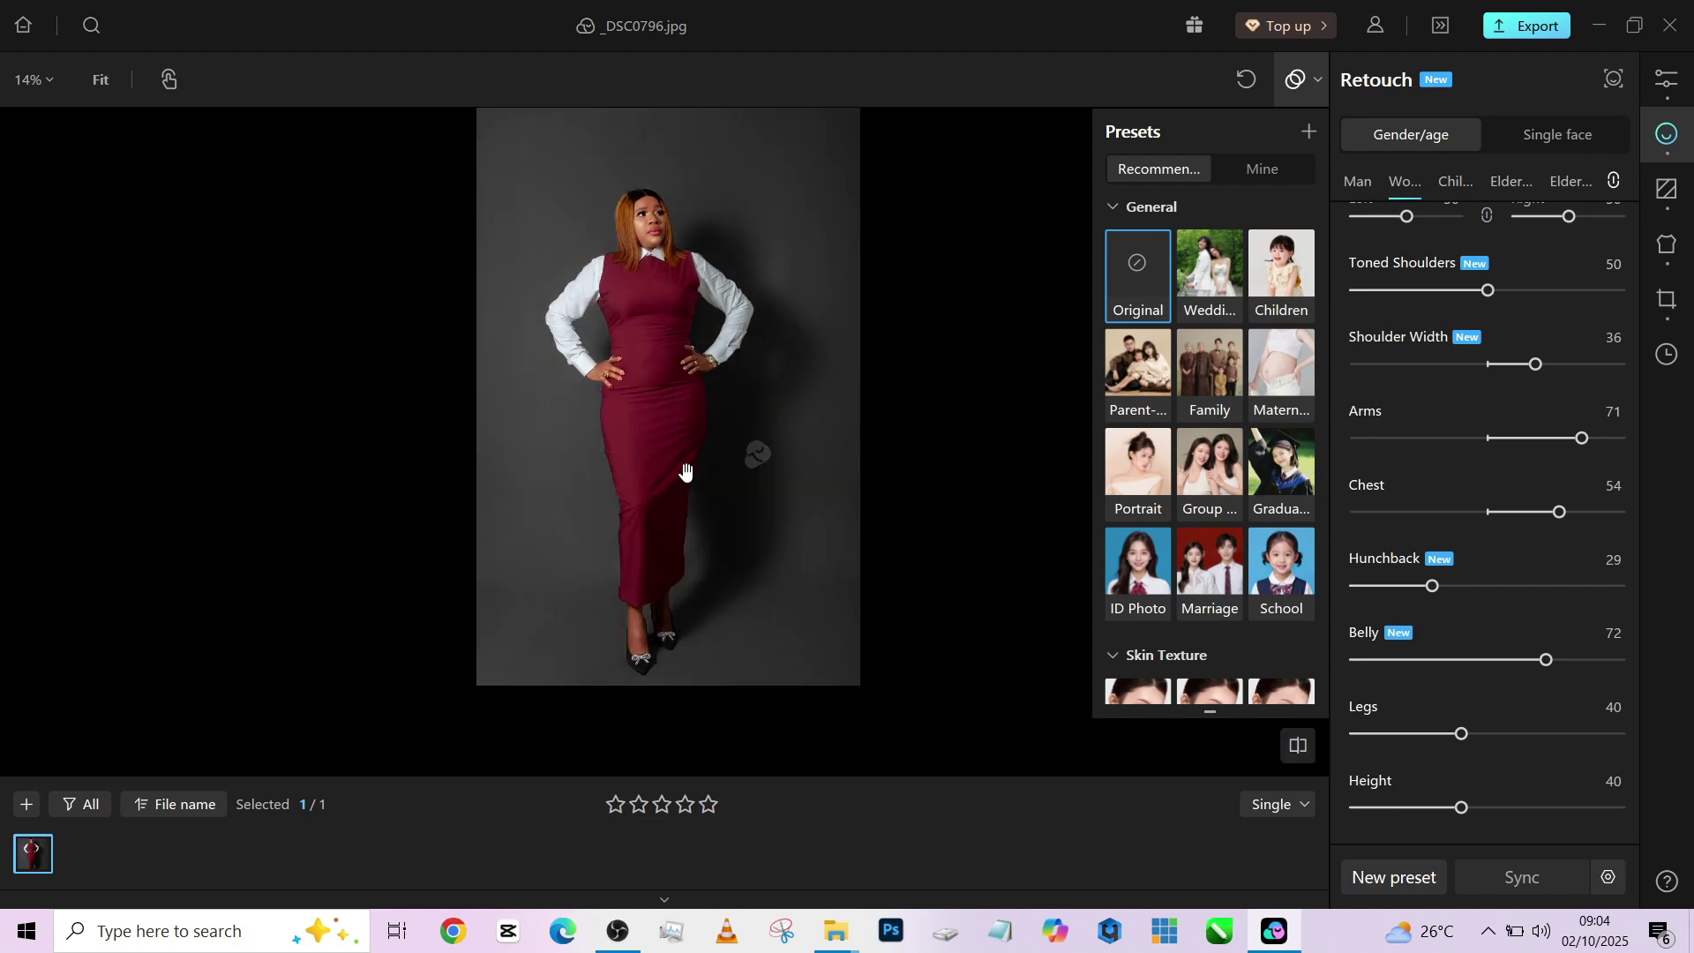
pyautogui.scroll(3, 682, 472)
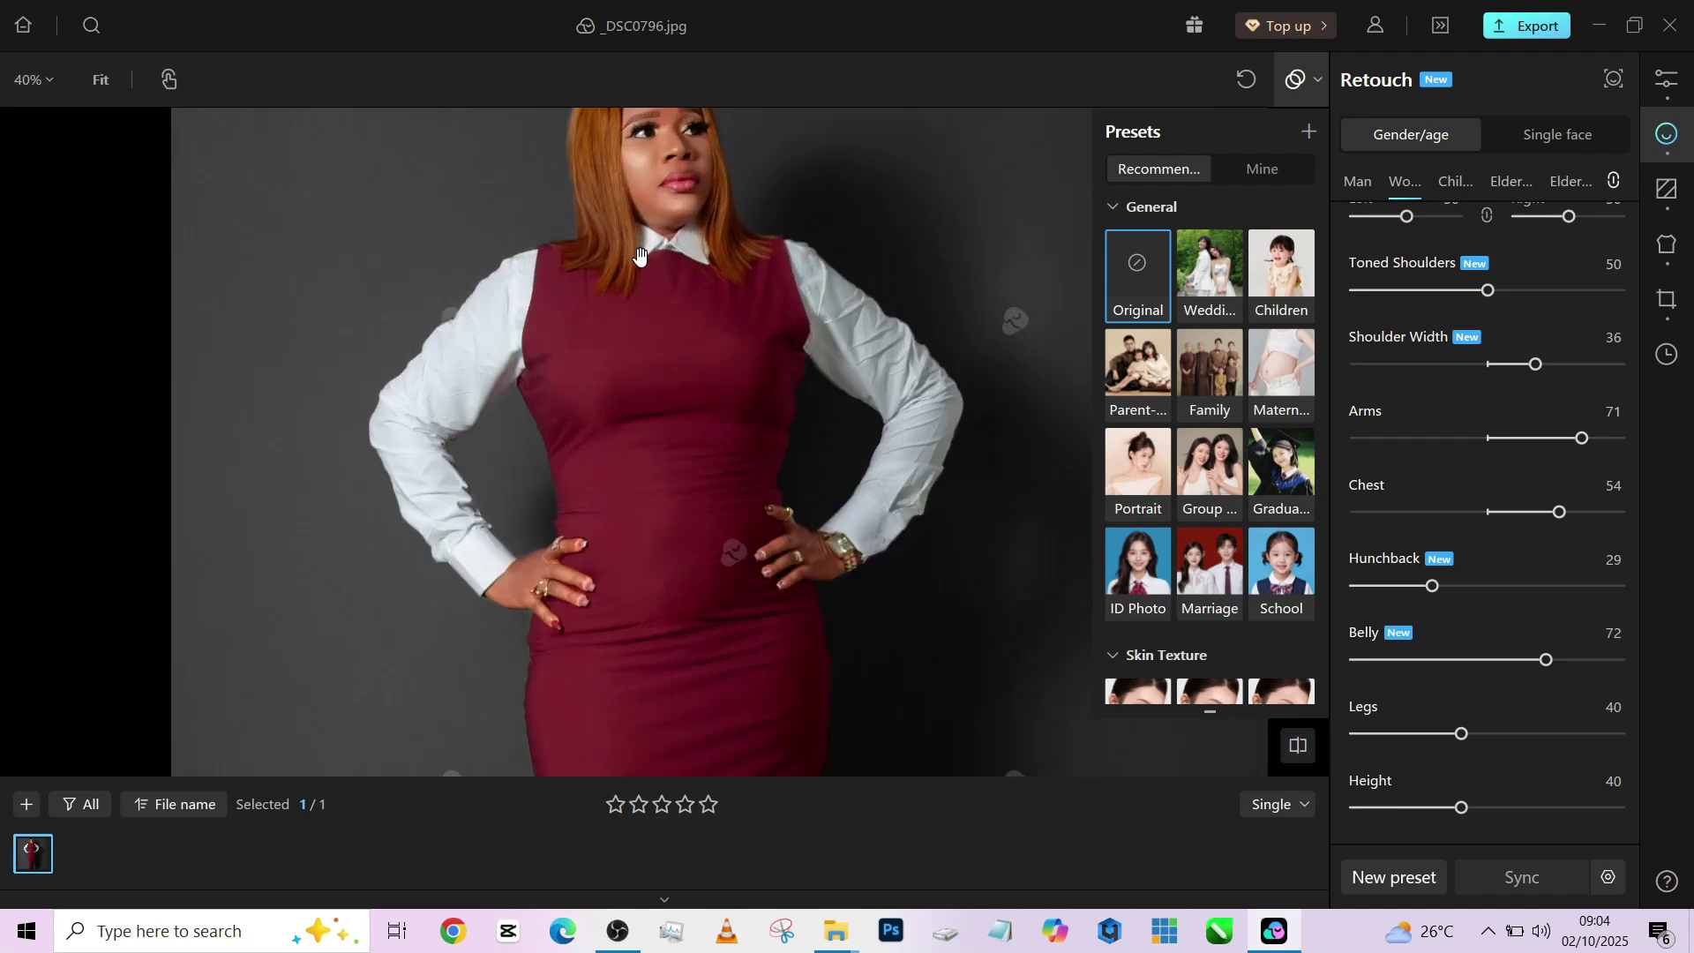
pyautogui.scroll(2, 649, 371)
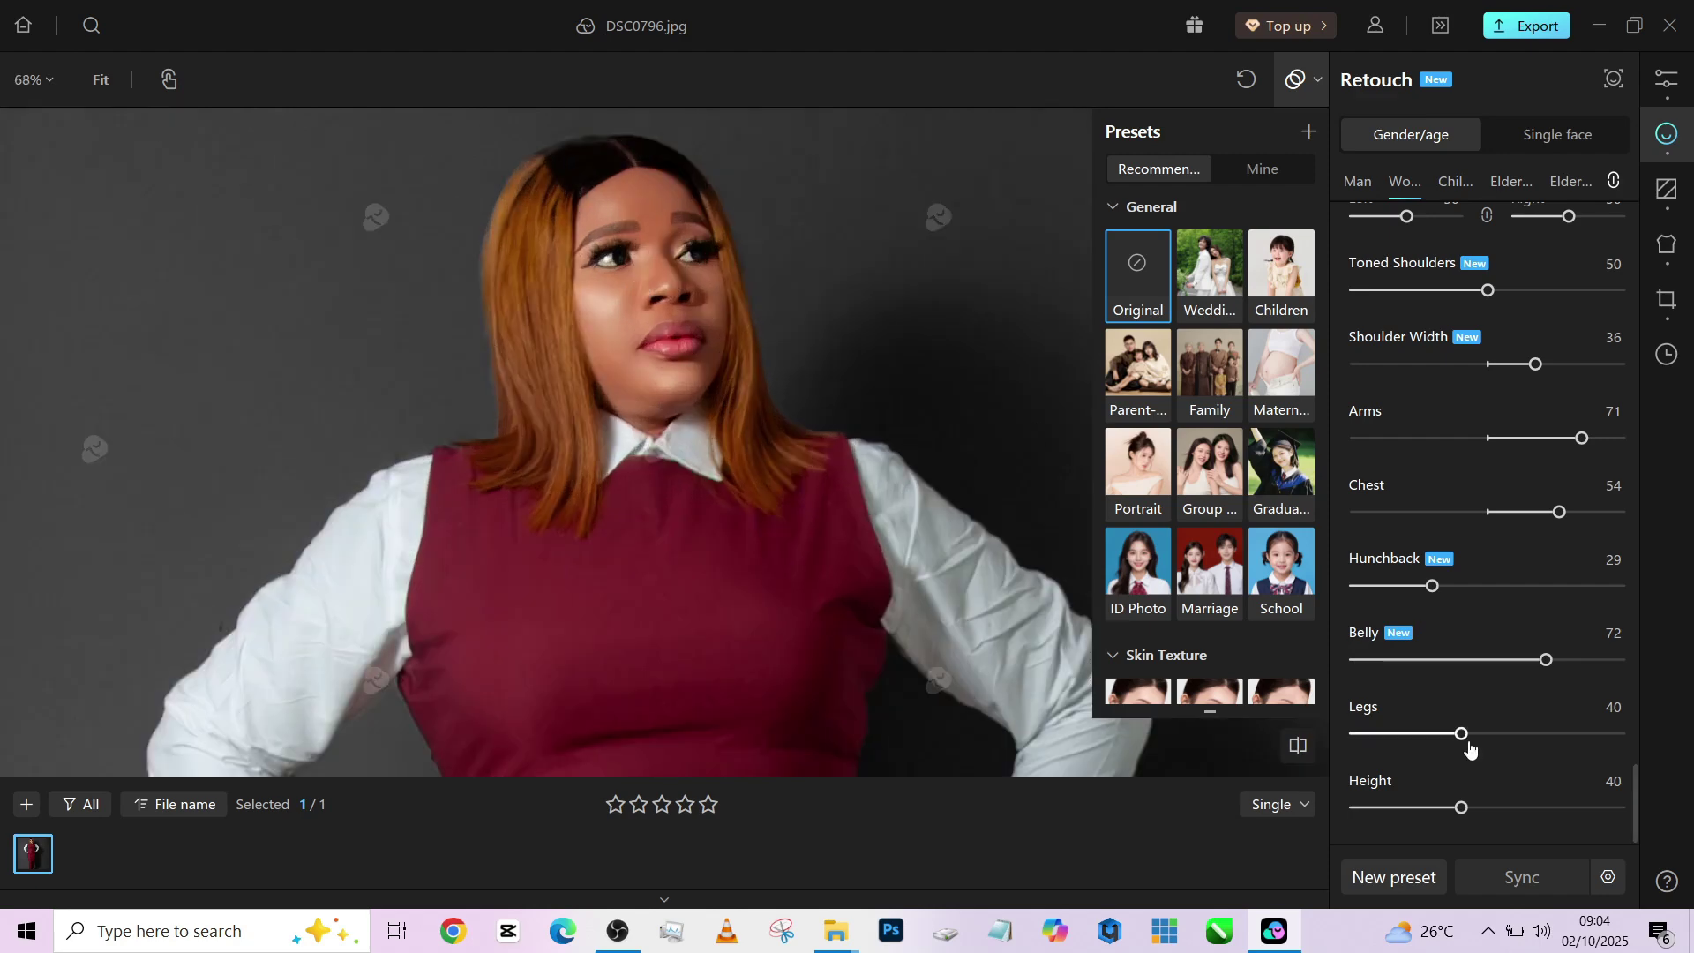
pyautogui.scroll(2, 1475, 717)
pyautogui.scroll(-2, 1475, 717)
pyautogui.scroll(4, 1475, 717)
pyautogui.scroll(10, 1475, 717)
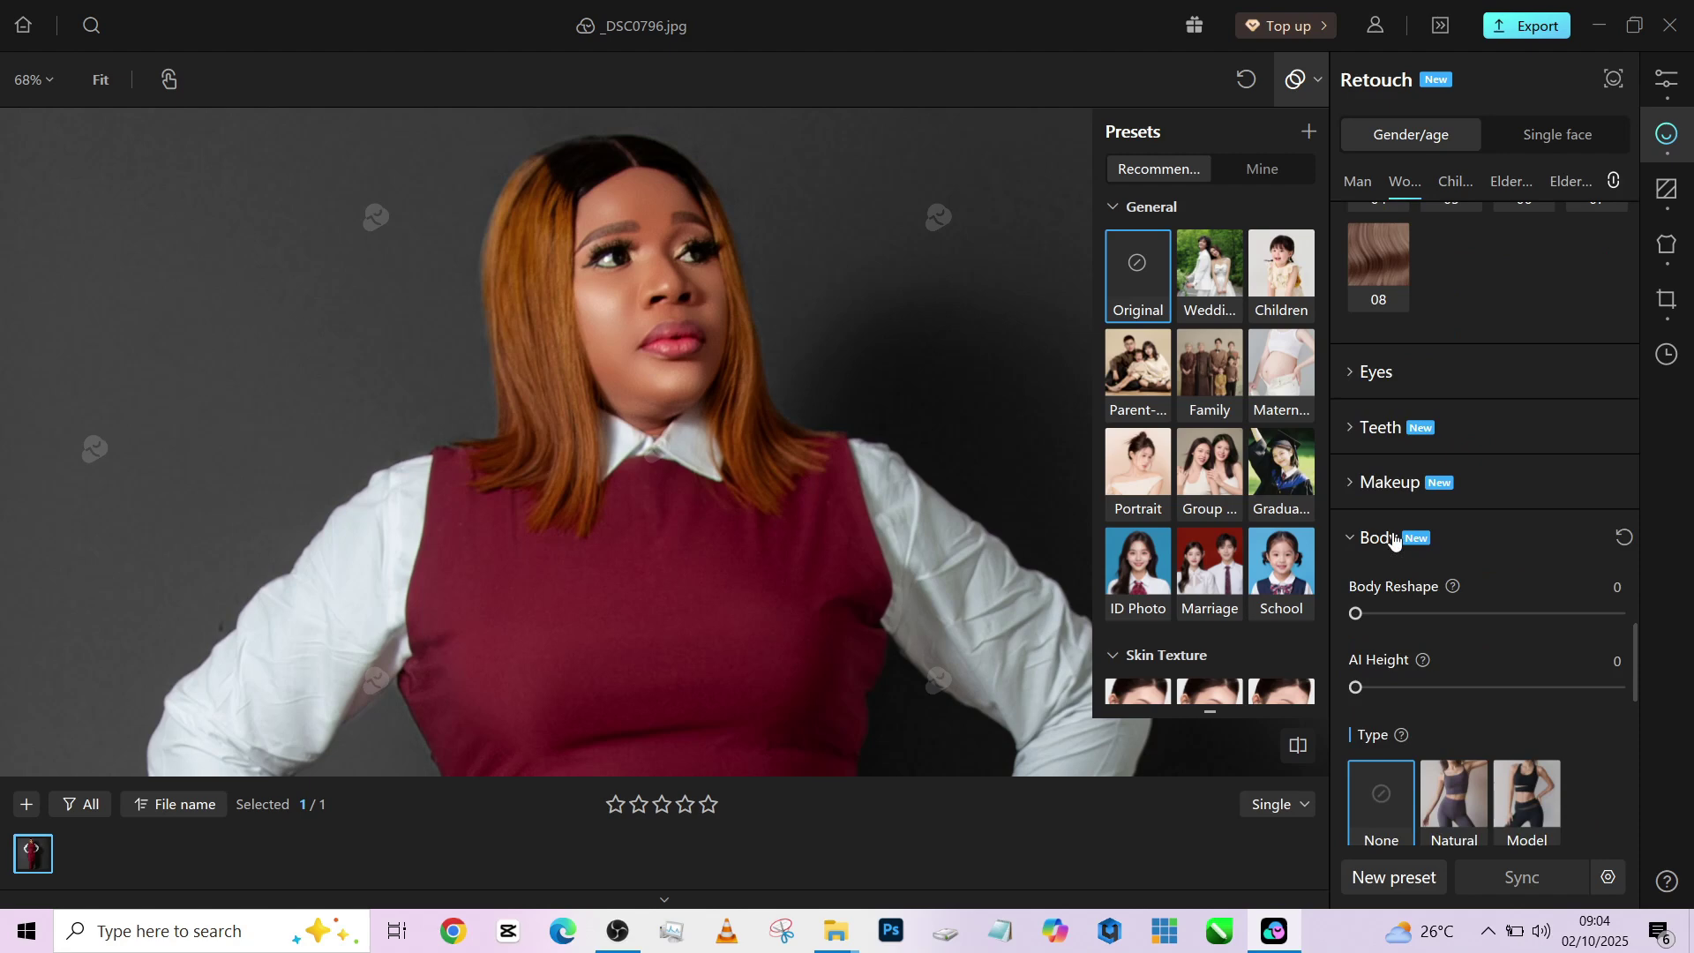
# - In the woman's makeup settings, set Enhance Eyebrows to 98, Enhance Eye Makeup to 40 and Highlights to 68
pyautogui.click(1363, 492)
pyautogui.moveTo(1447, 561); pyautogui.dragTo(1627, 568)
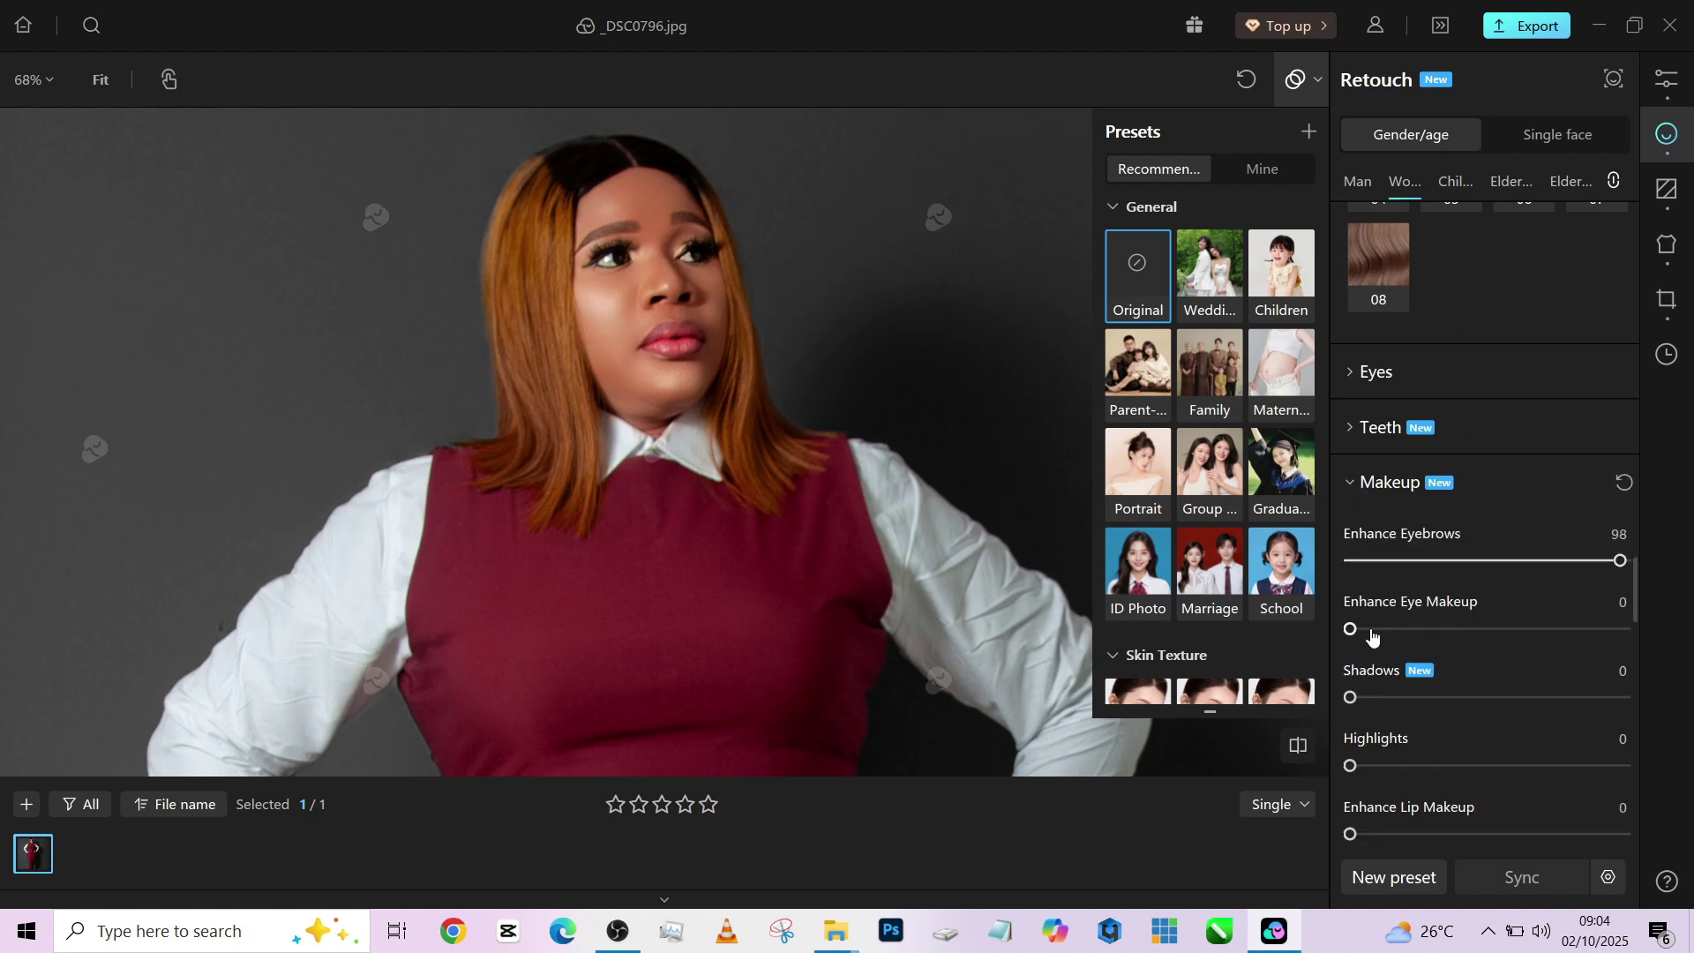
pyautogui.moveTo(1372, 635); pyautogui.dragTo(1461, 631)
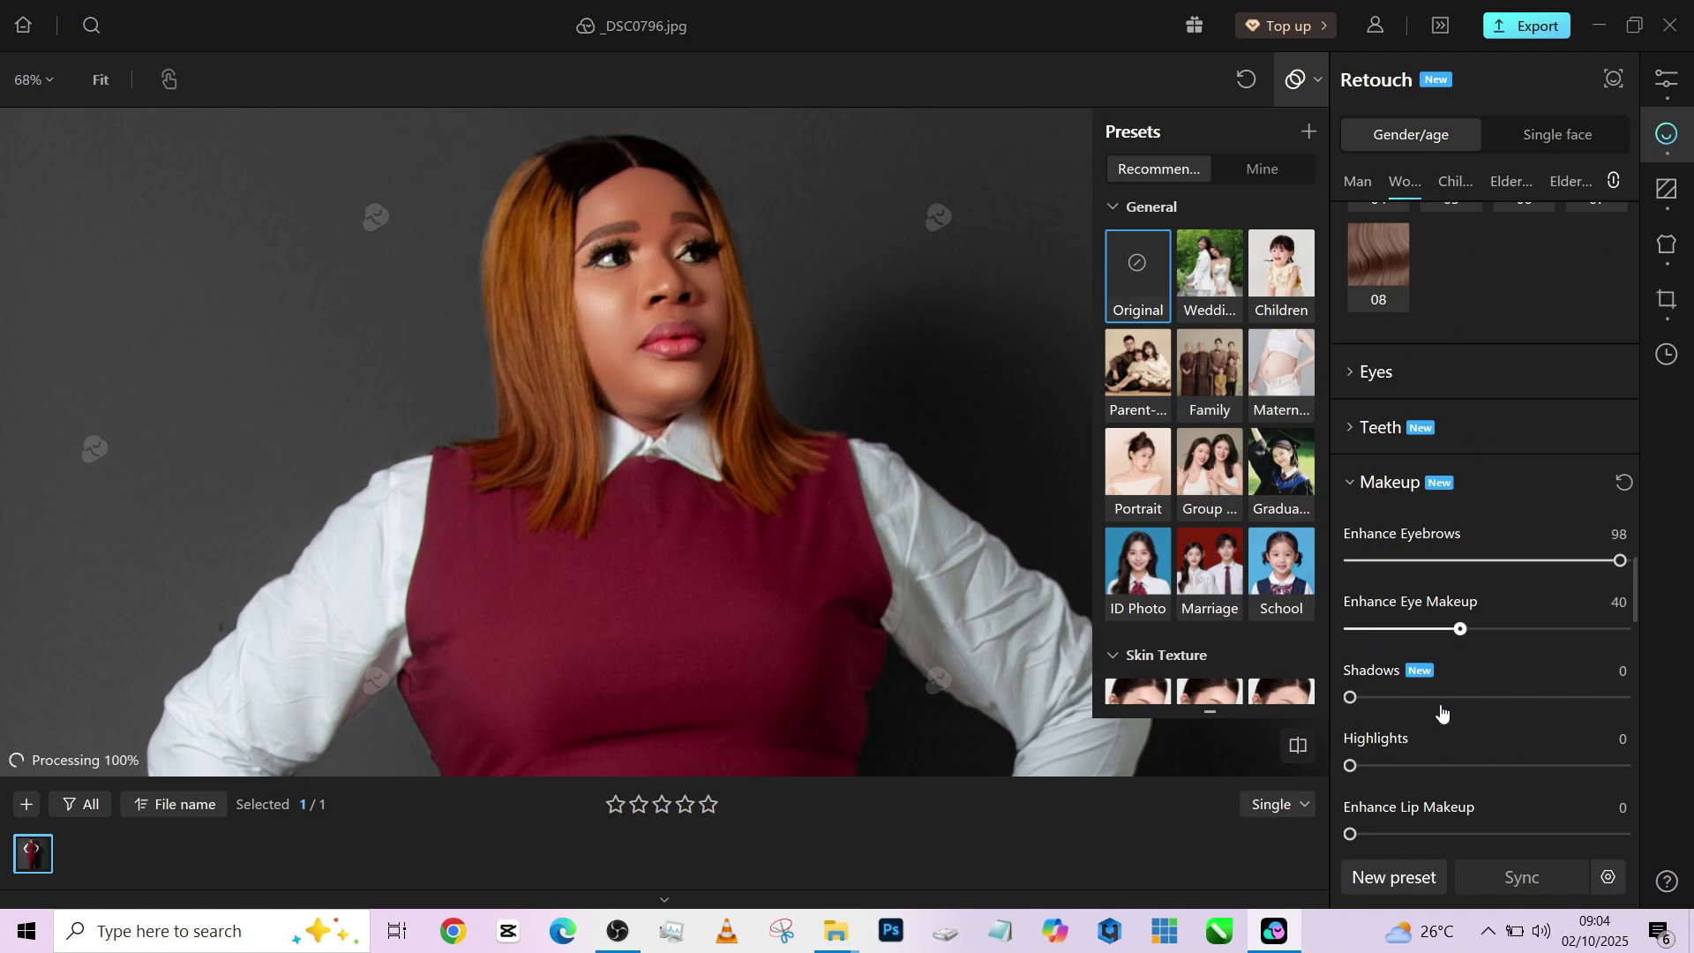
pyautogui.moveTo(1447, 766); pyautogui.dragTo(1539, 774)
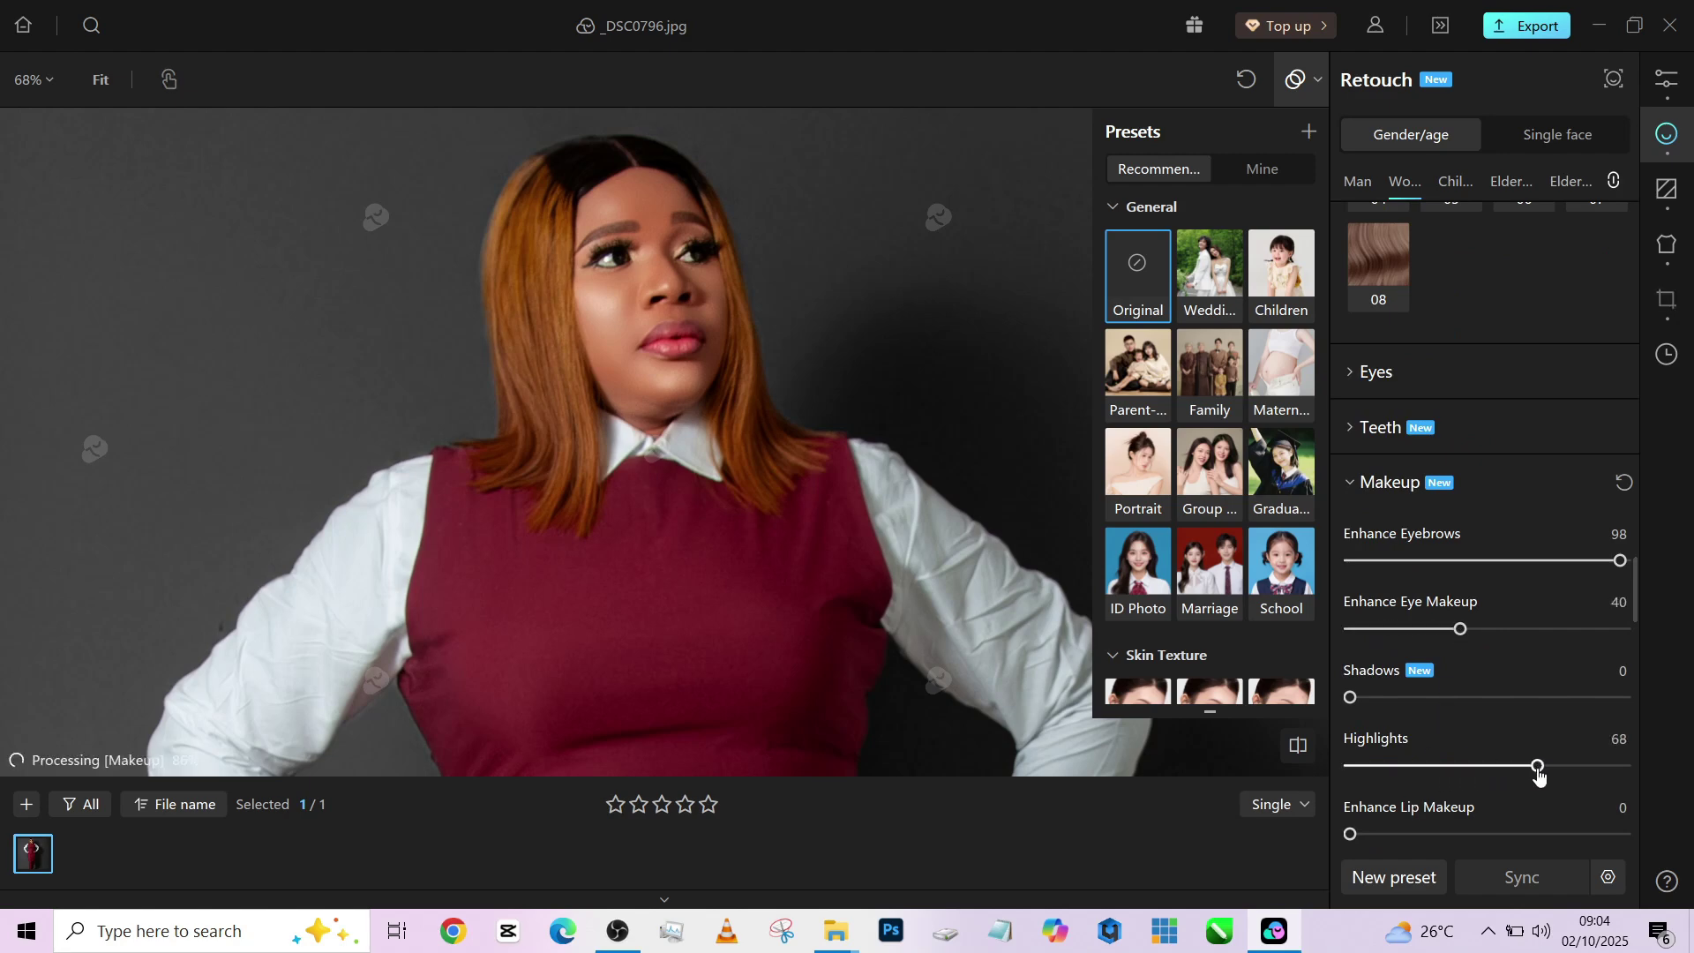
# - Set Enhance Lip Makeup to 80 and Enhance Blush to 74 for the woman
pyautogui.scroll(-1, 1470, 741)
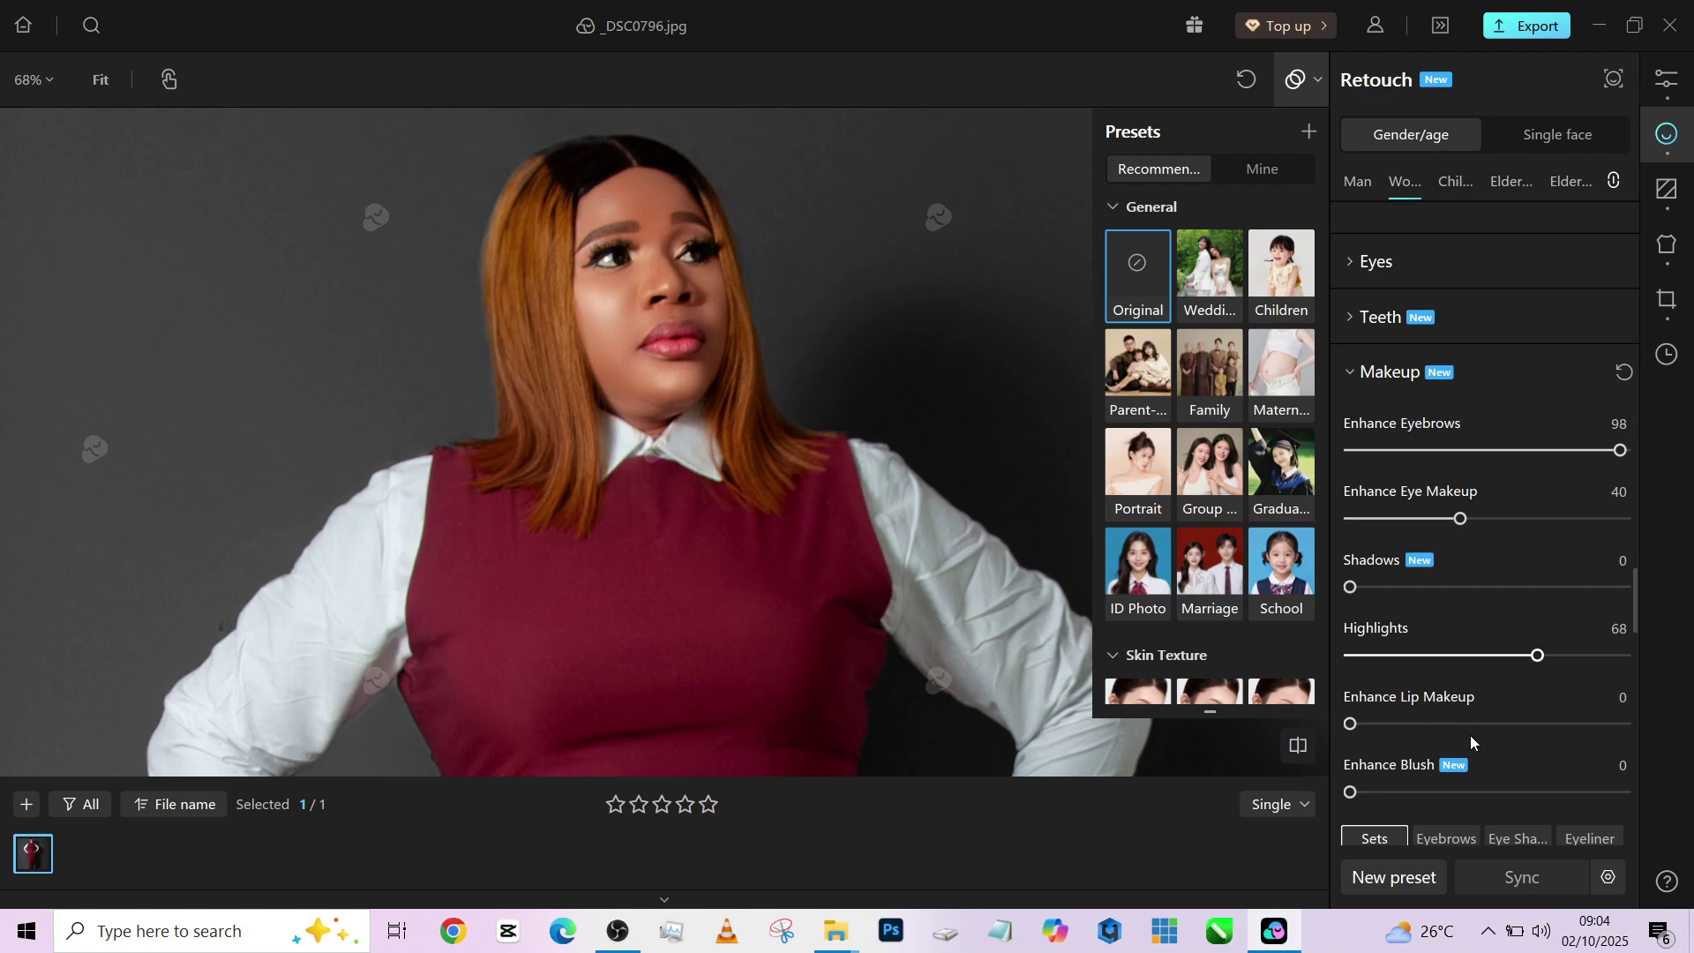
pyautogui.moveTo(1351, 724); pyautogui.dragTo(1570, 723)
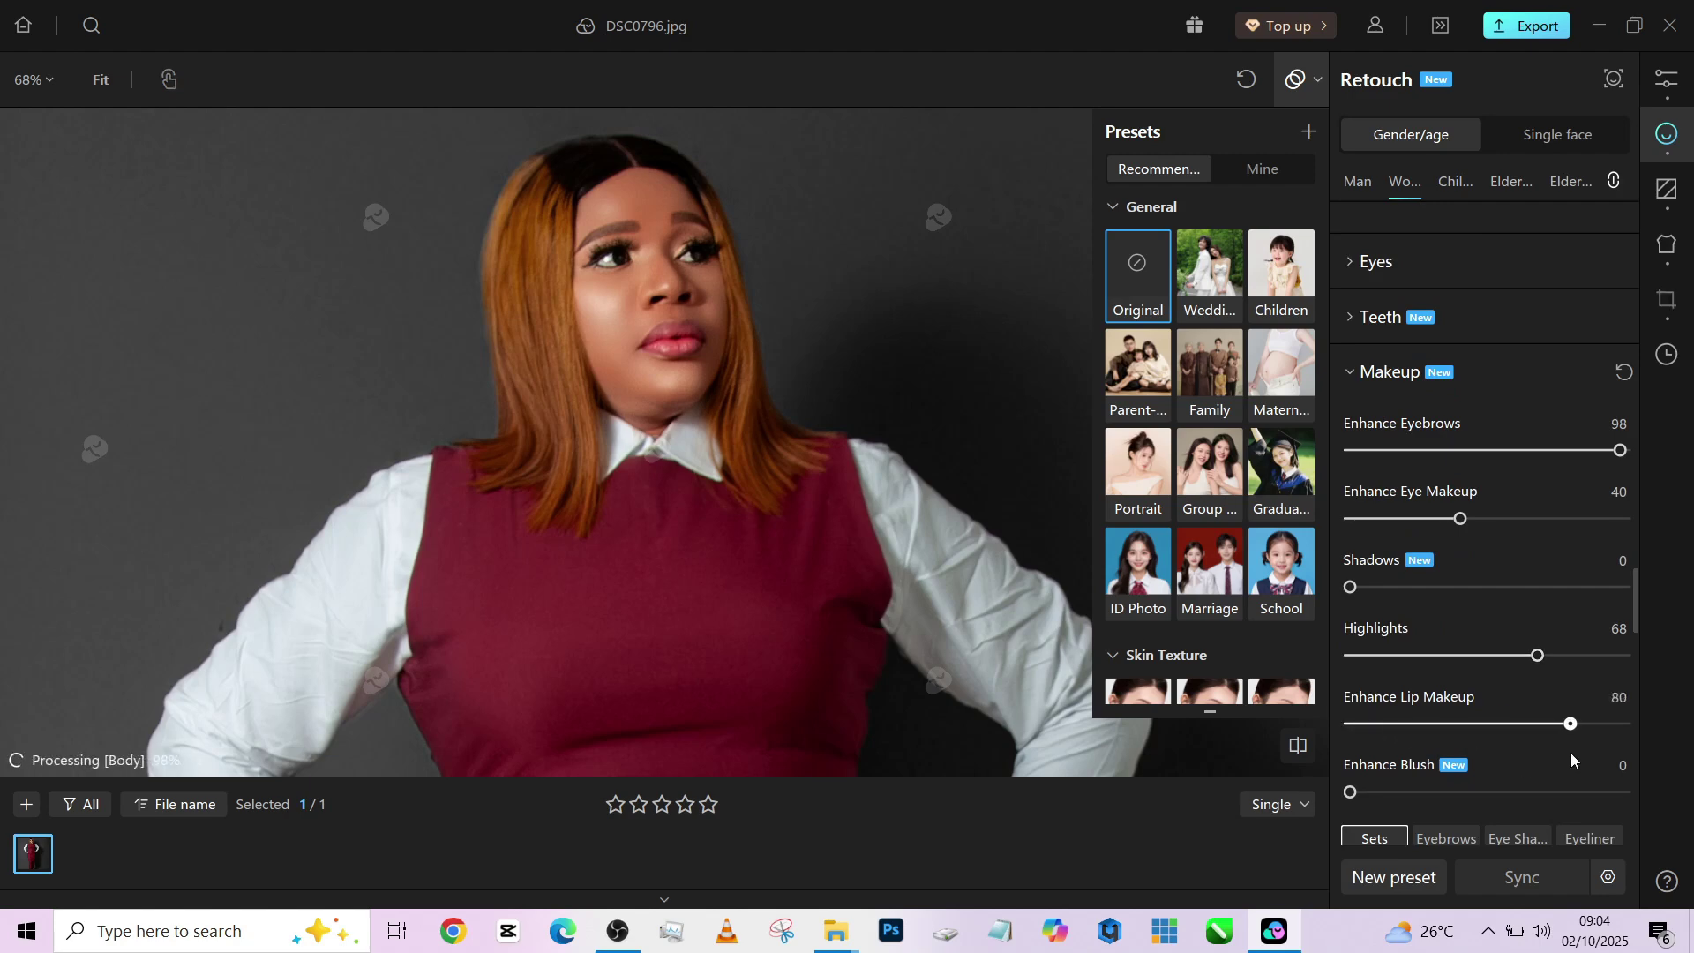
pyautogui.moveTo(1405, 799); pyautogui.dragTo(1555, 807)
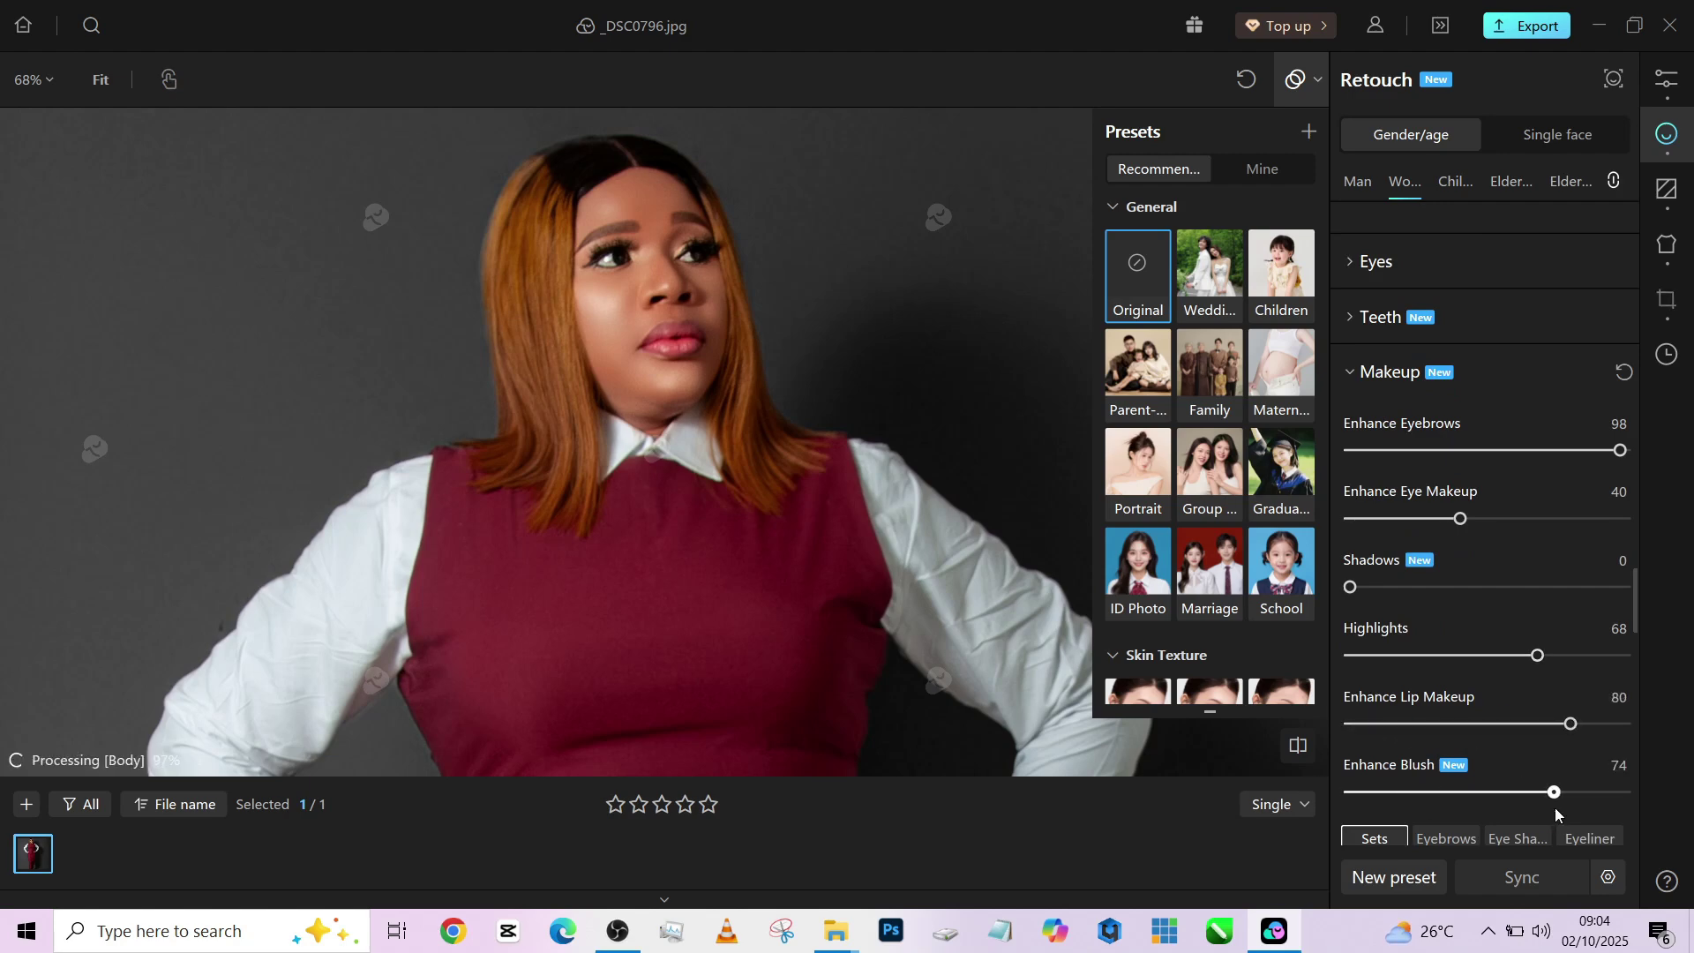
# - Apply makeup eyebrow style 01 to the woman in black at intensity 70 and check it against the whole figure
pyautogui.scroll(-4, 1452, 528)
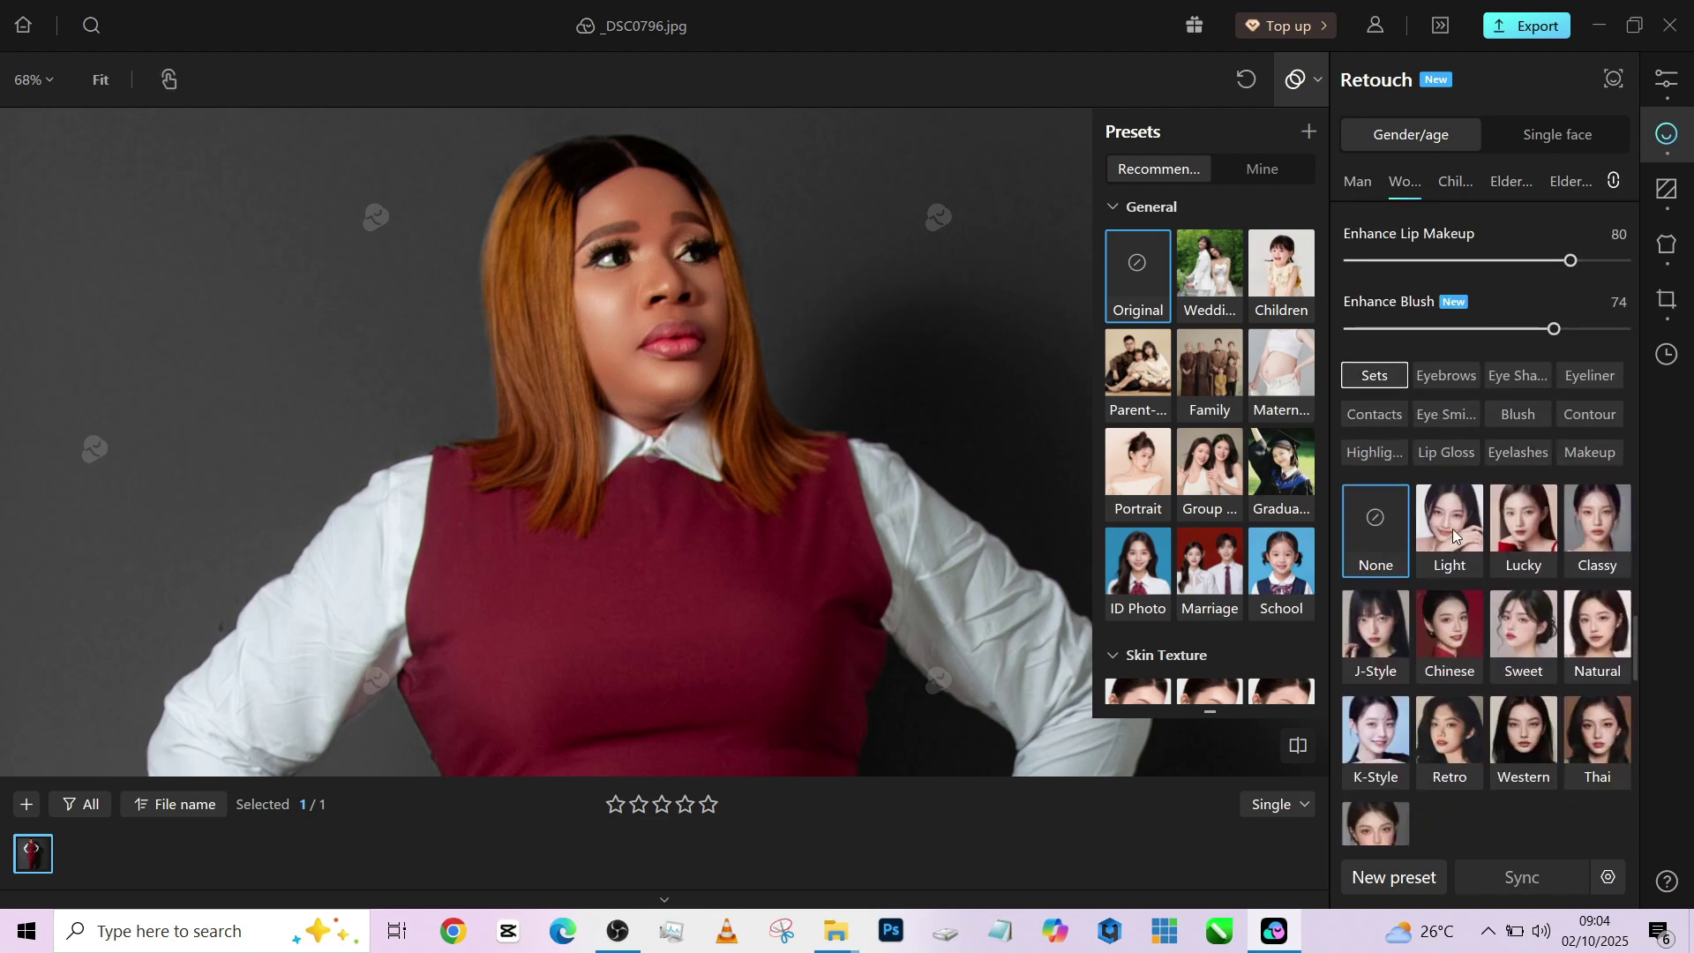
pyautogui.scroll(3, 631, 185)
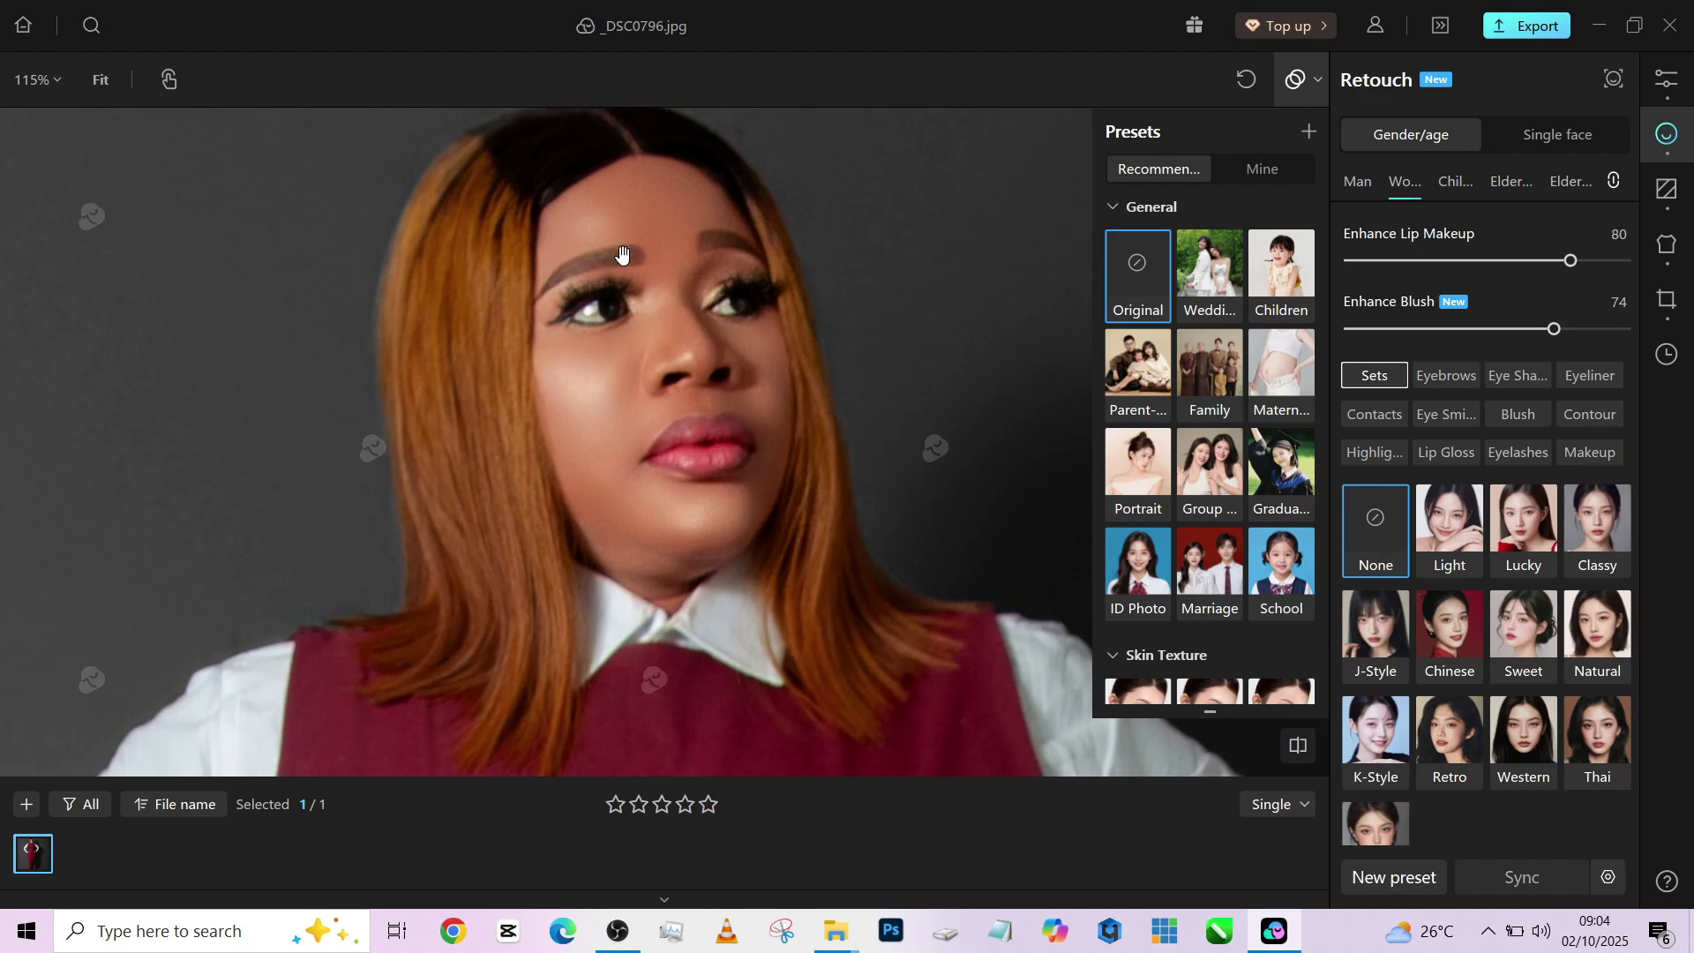
pyautogui.click(1456, 387)
pyautogui.click(1431, 529)
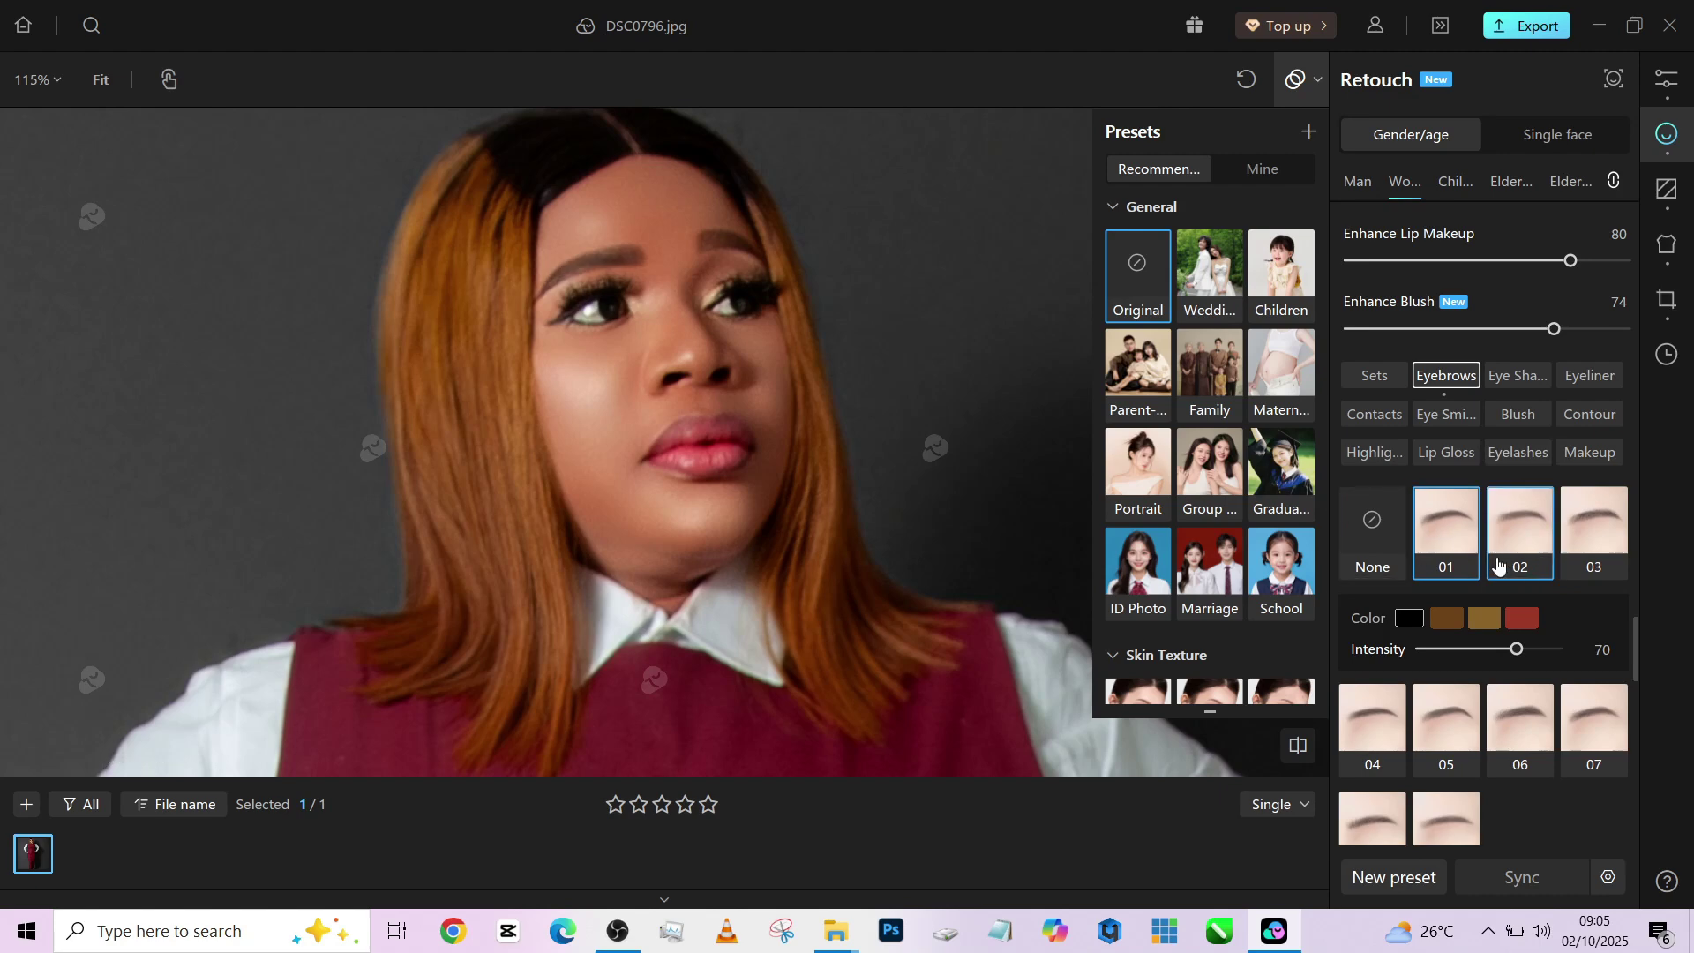
pyautogui.scroll(-5, 1489, 665)
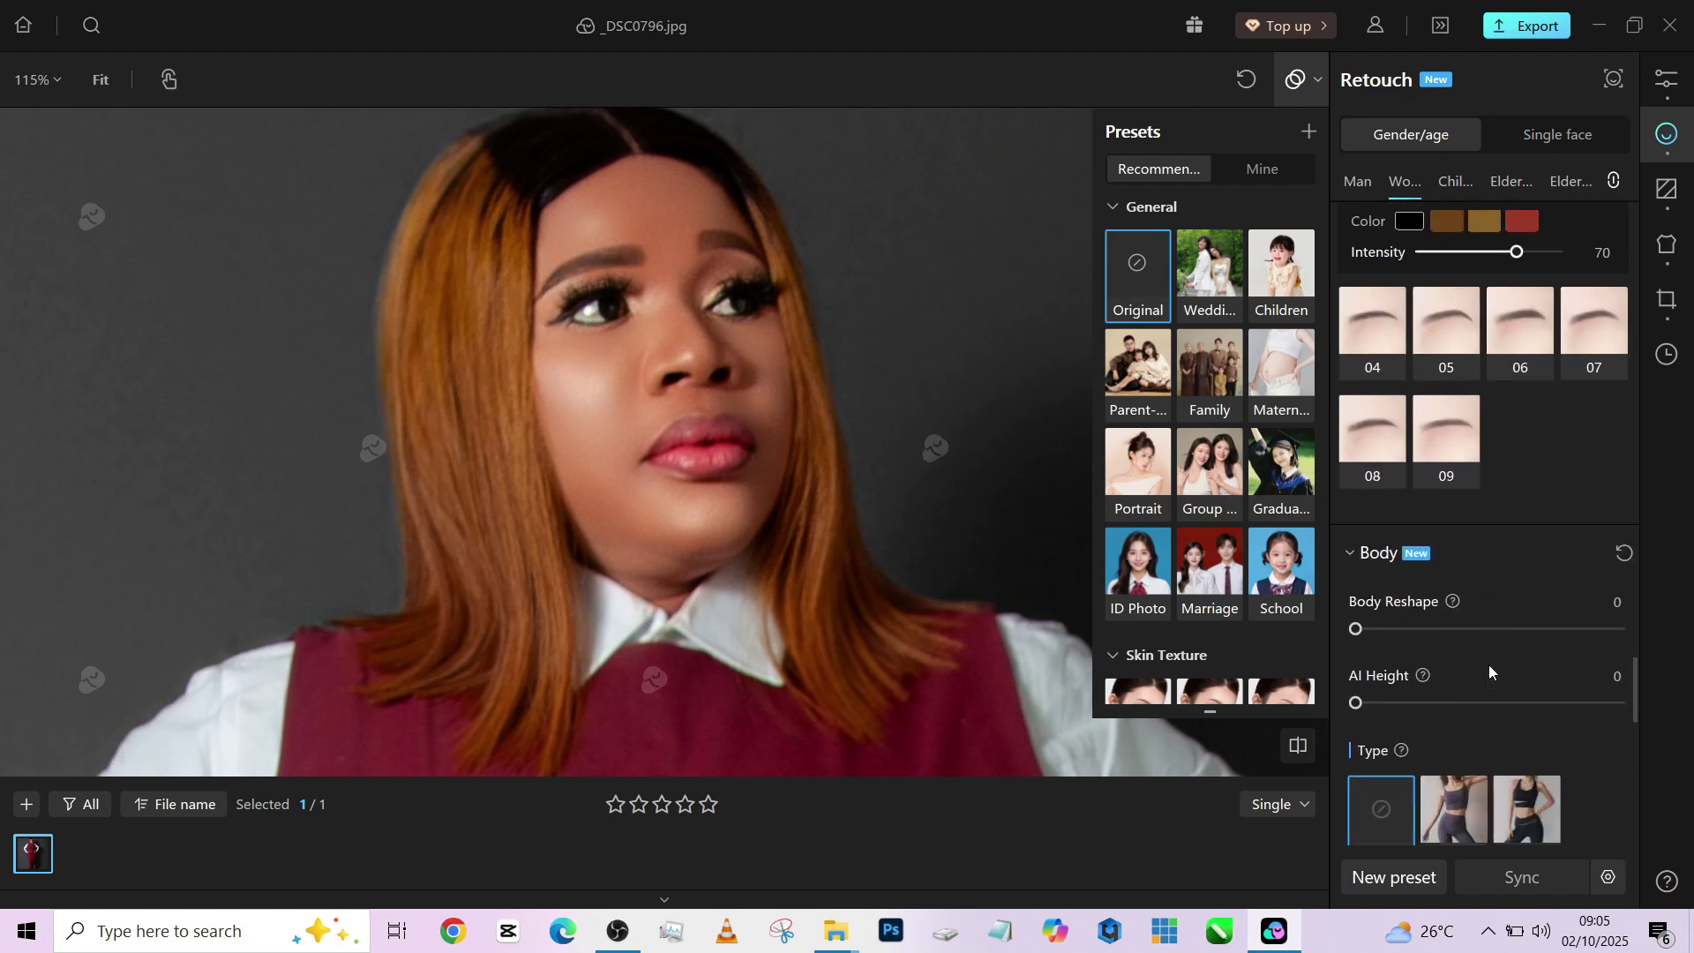
pyautogui.scroll(-8, 635, 171)
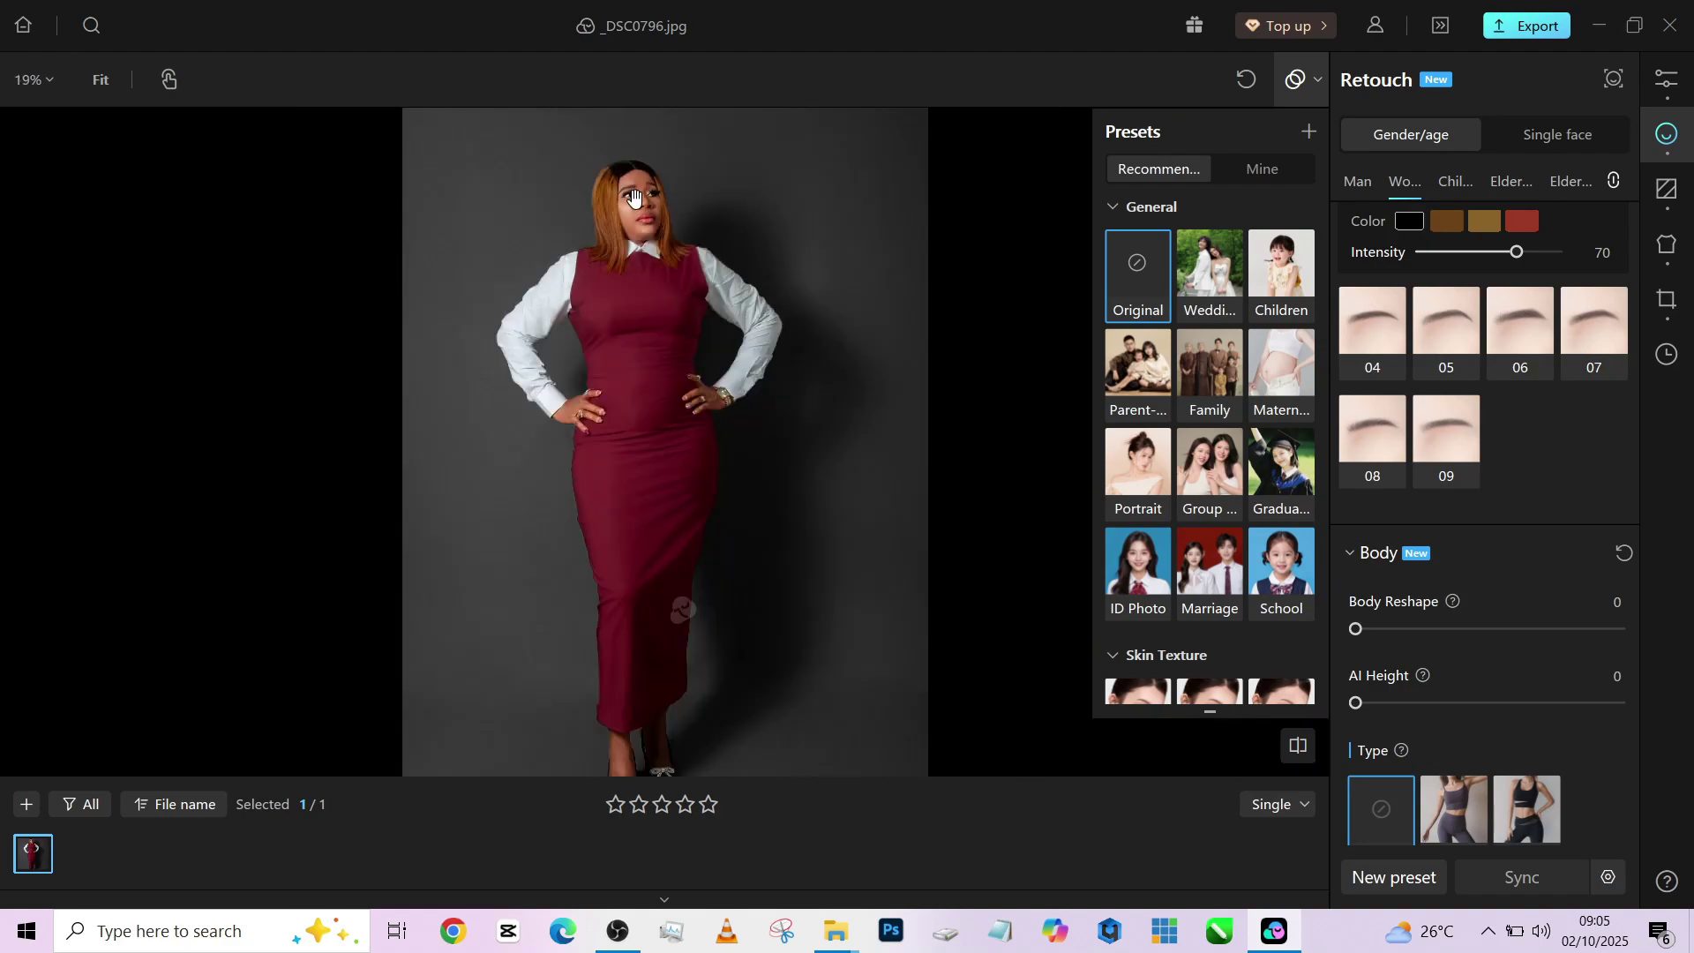
pyautogui.scroll(6, 671, 365)
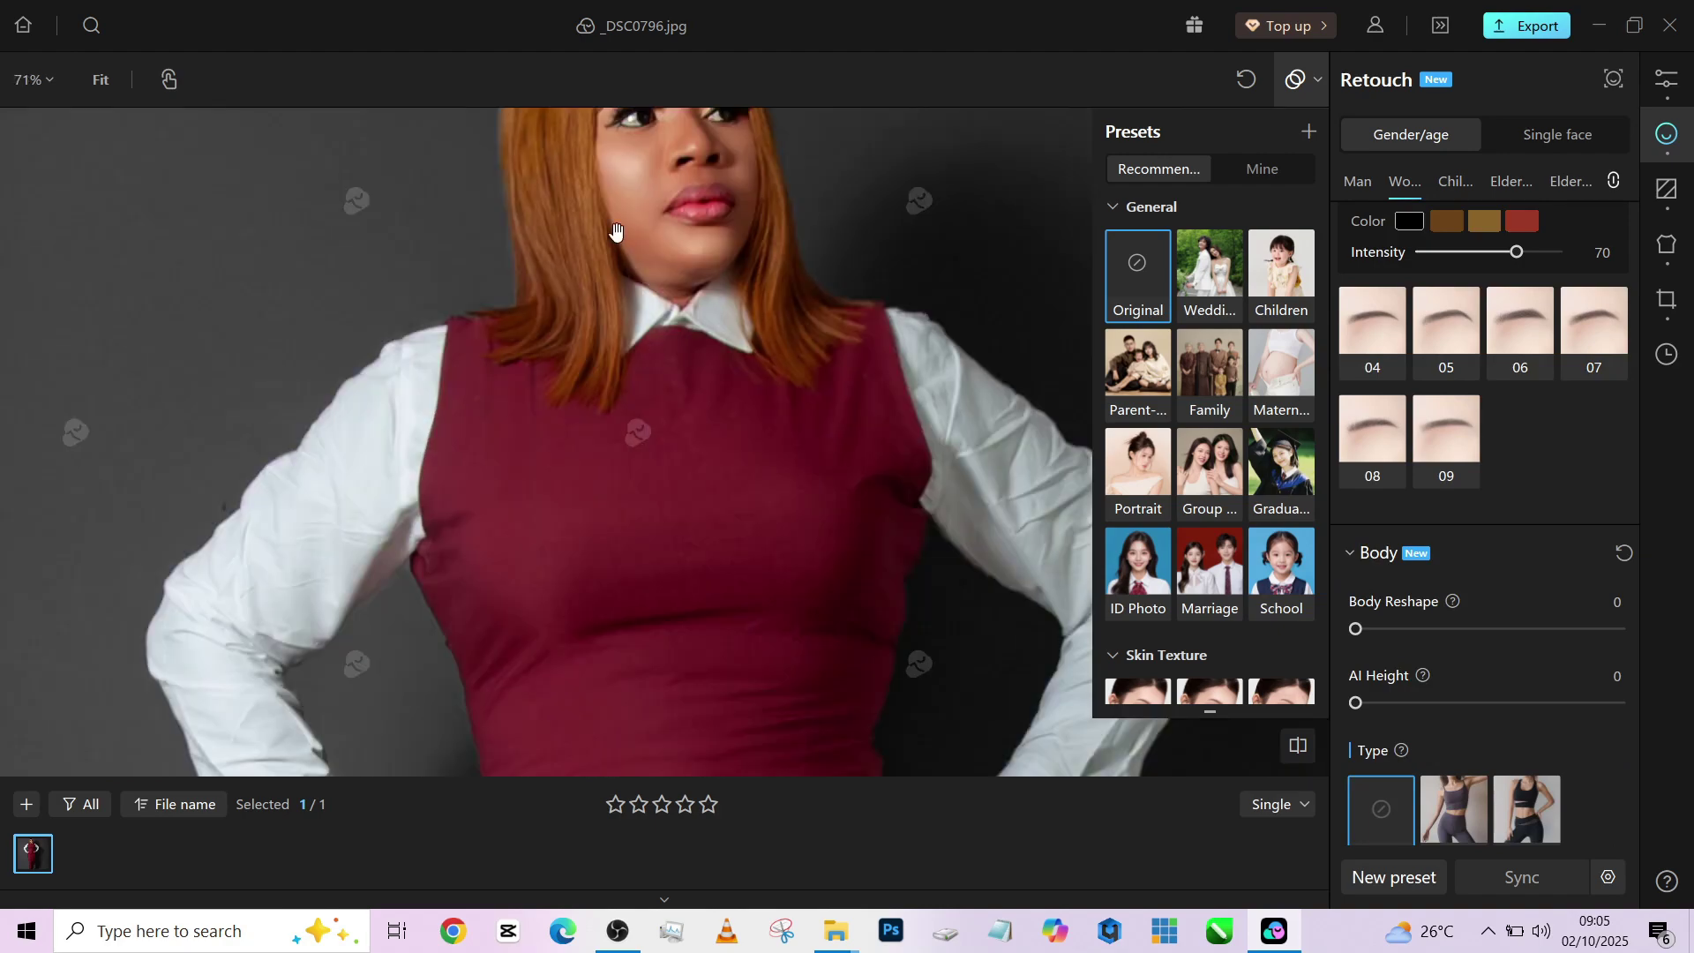
pyautogui.scroll(-6, 616, 231)
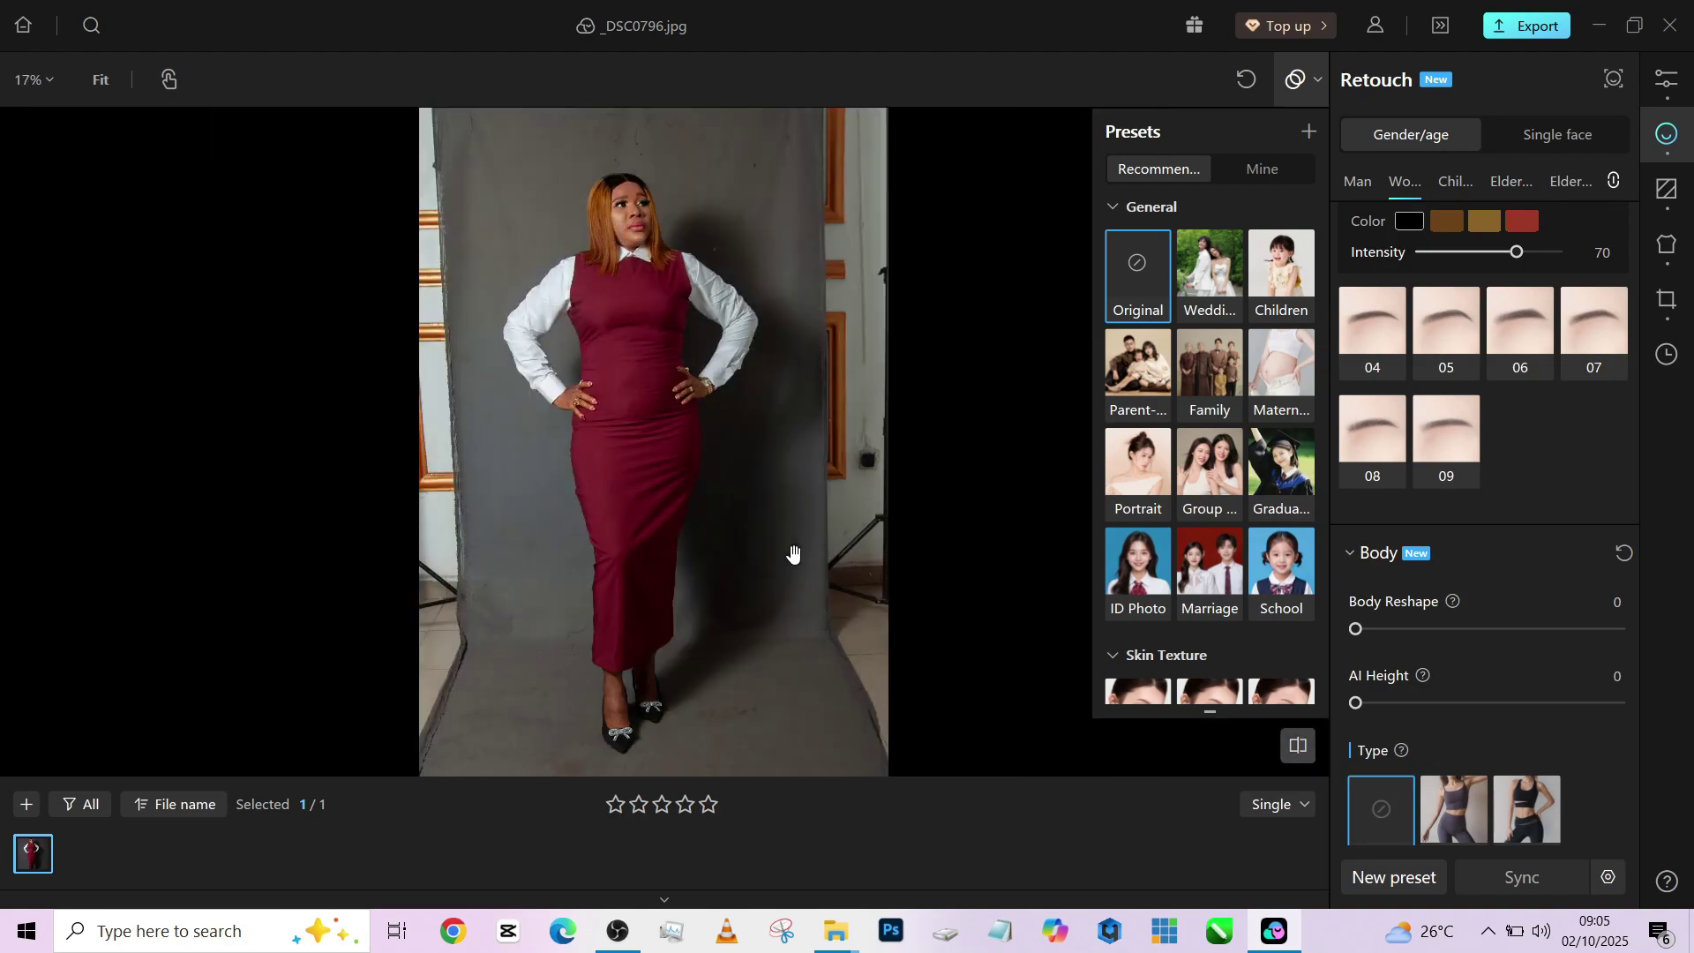
# - Set the global Exposure to 0.16 and Vibrance to 29 in the tone adjustments for the whole photo
pyautogui.click(1667, 81)
pyautogui.scroll(3, 1403, 388)
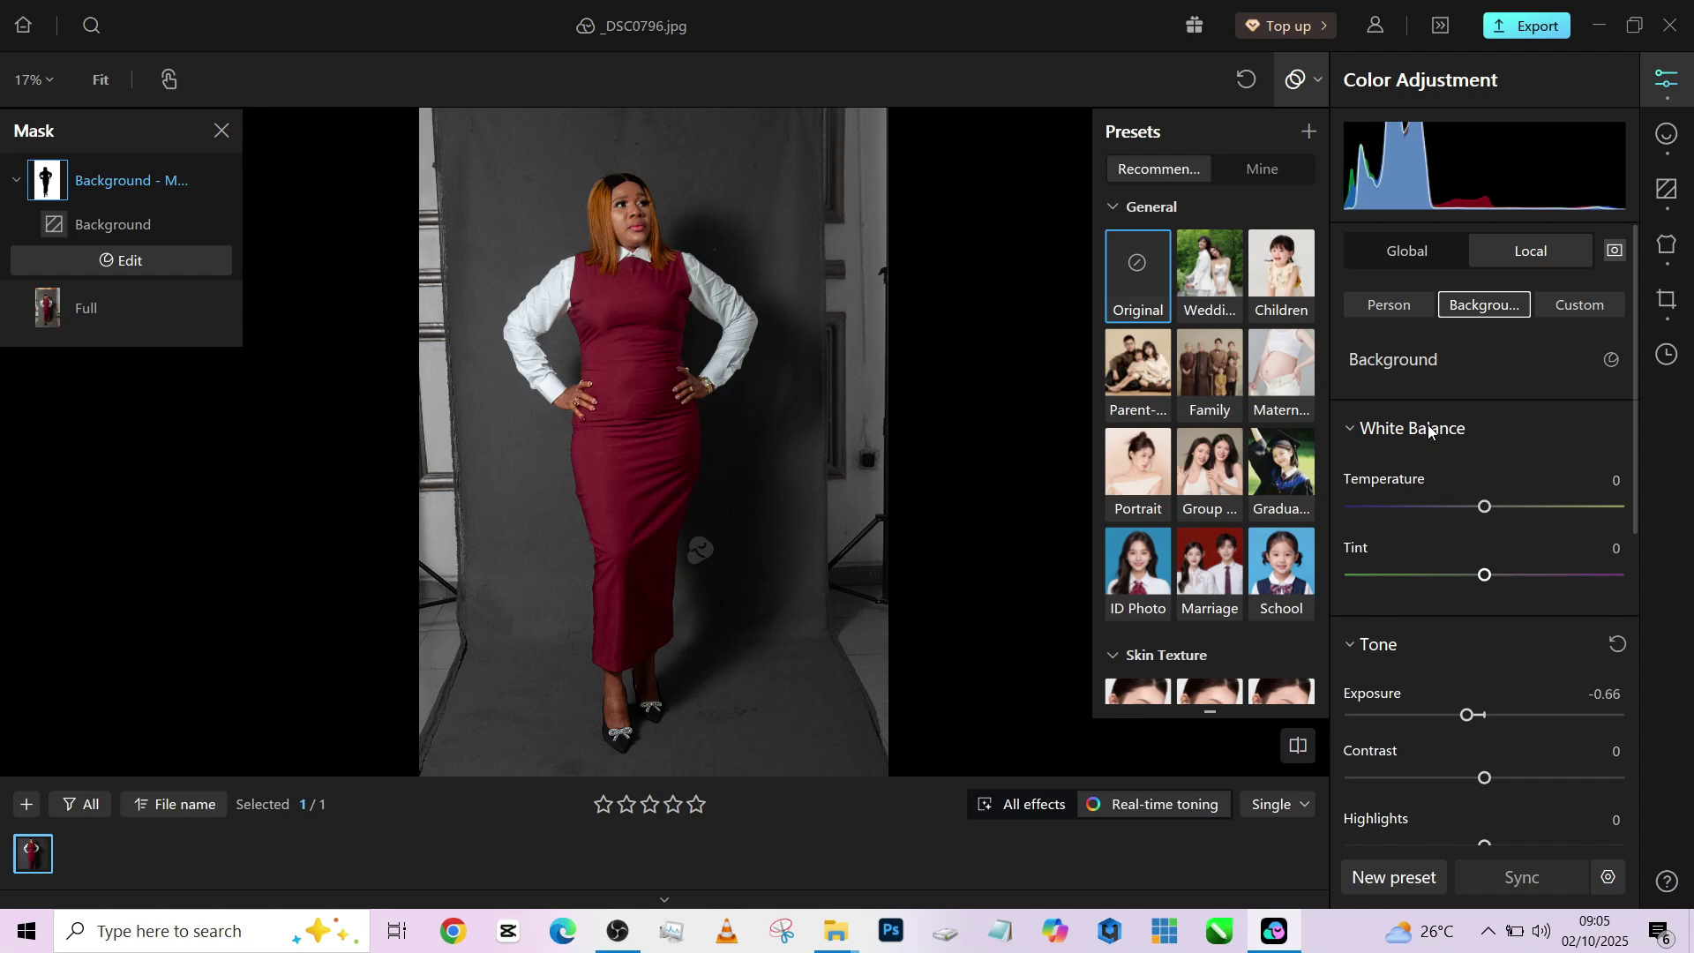
pyautogui.click(1406, 249)
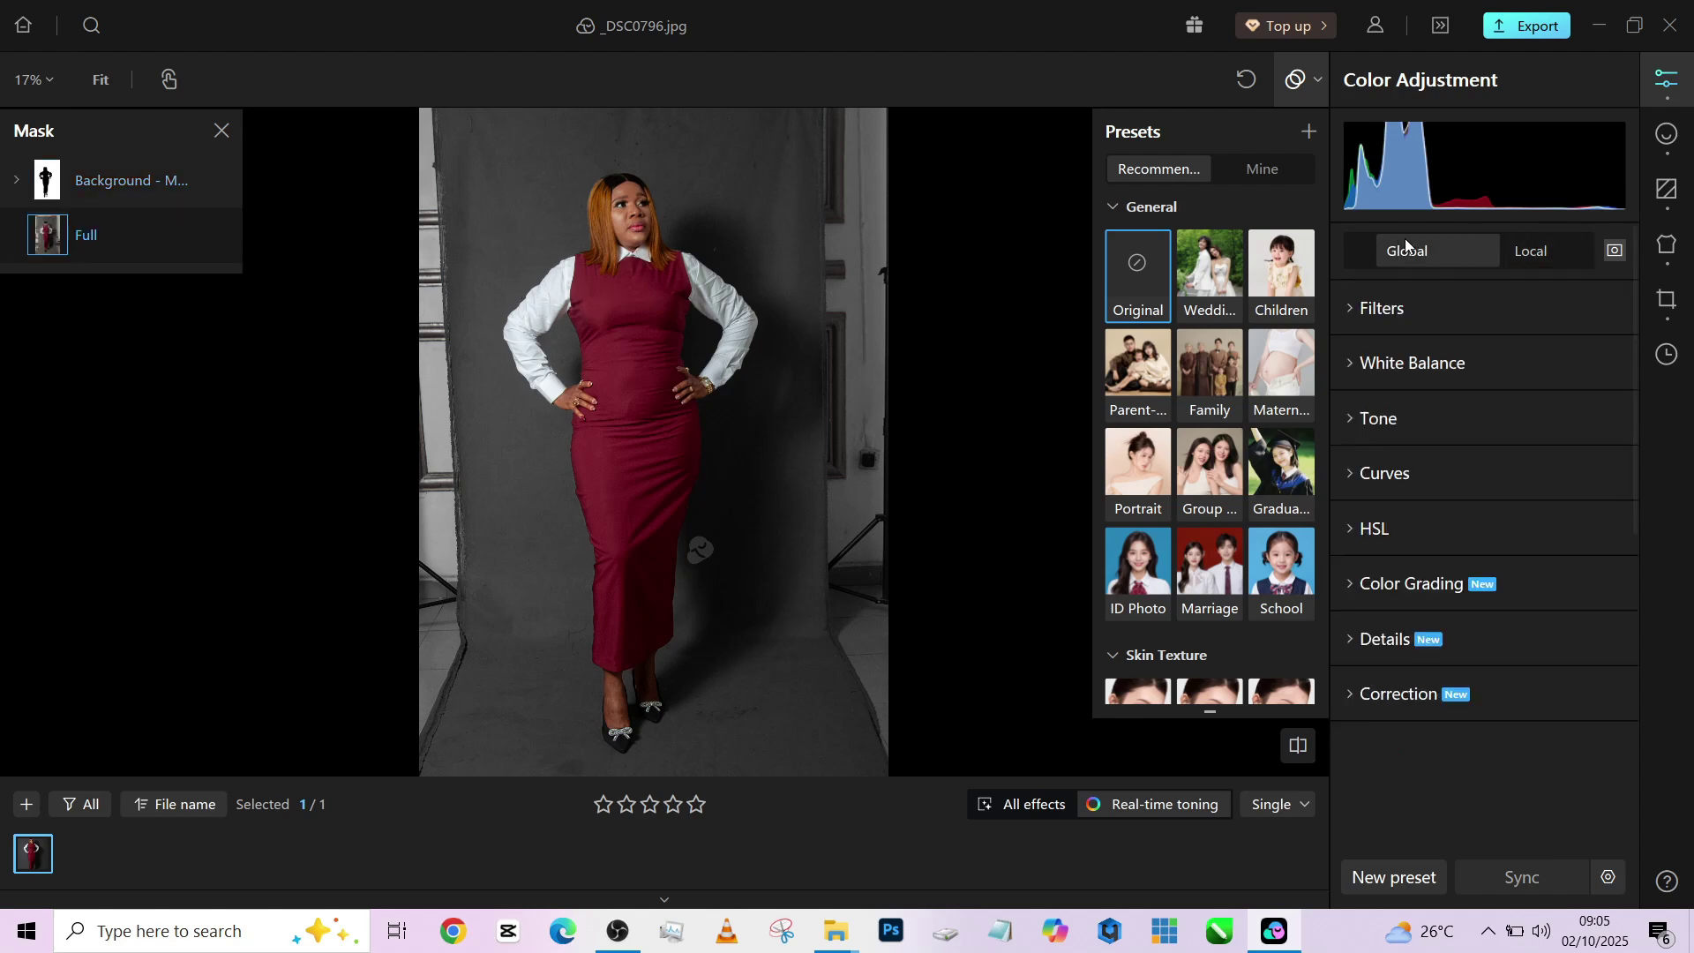
pyautogui.click(1378, 419)
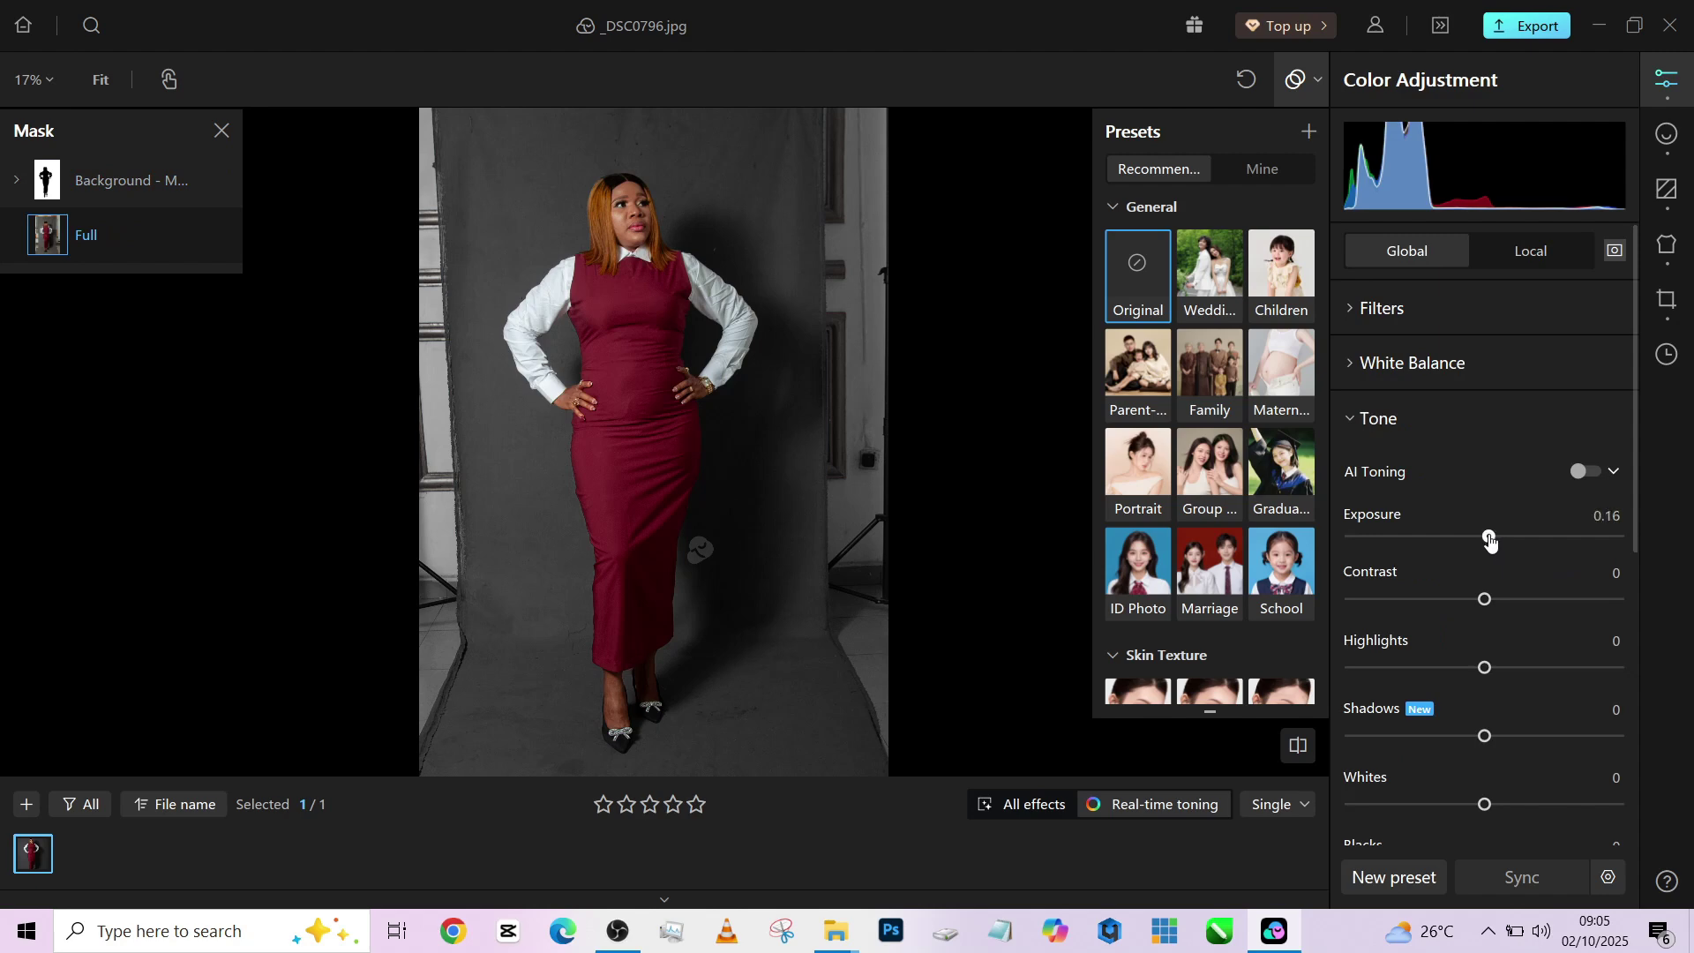
pyautogui.scroll(-4, 1511, 670)
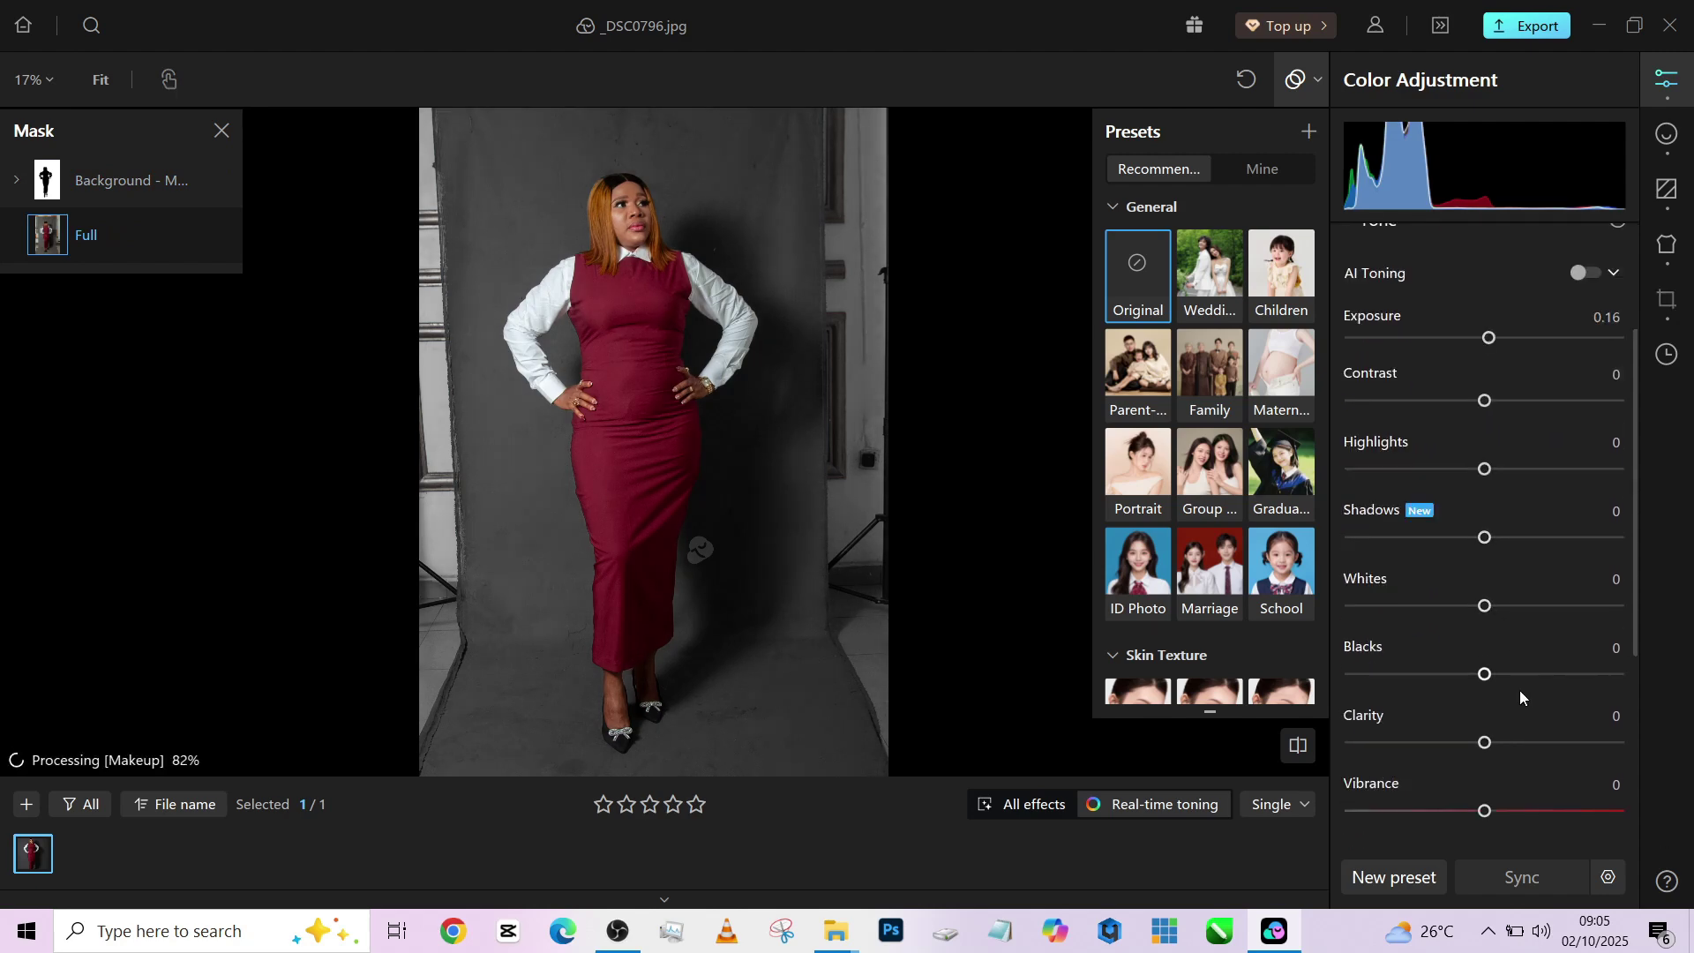
pyautogui.moveTo(1513, 730); pyautogui.dragTo(1524, 727)
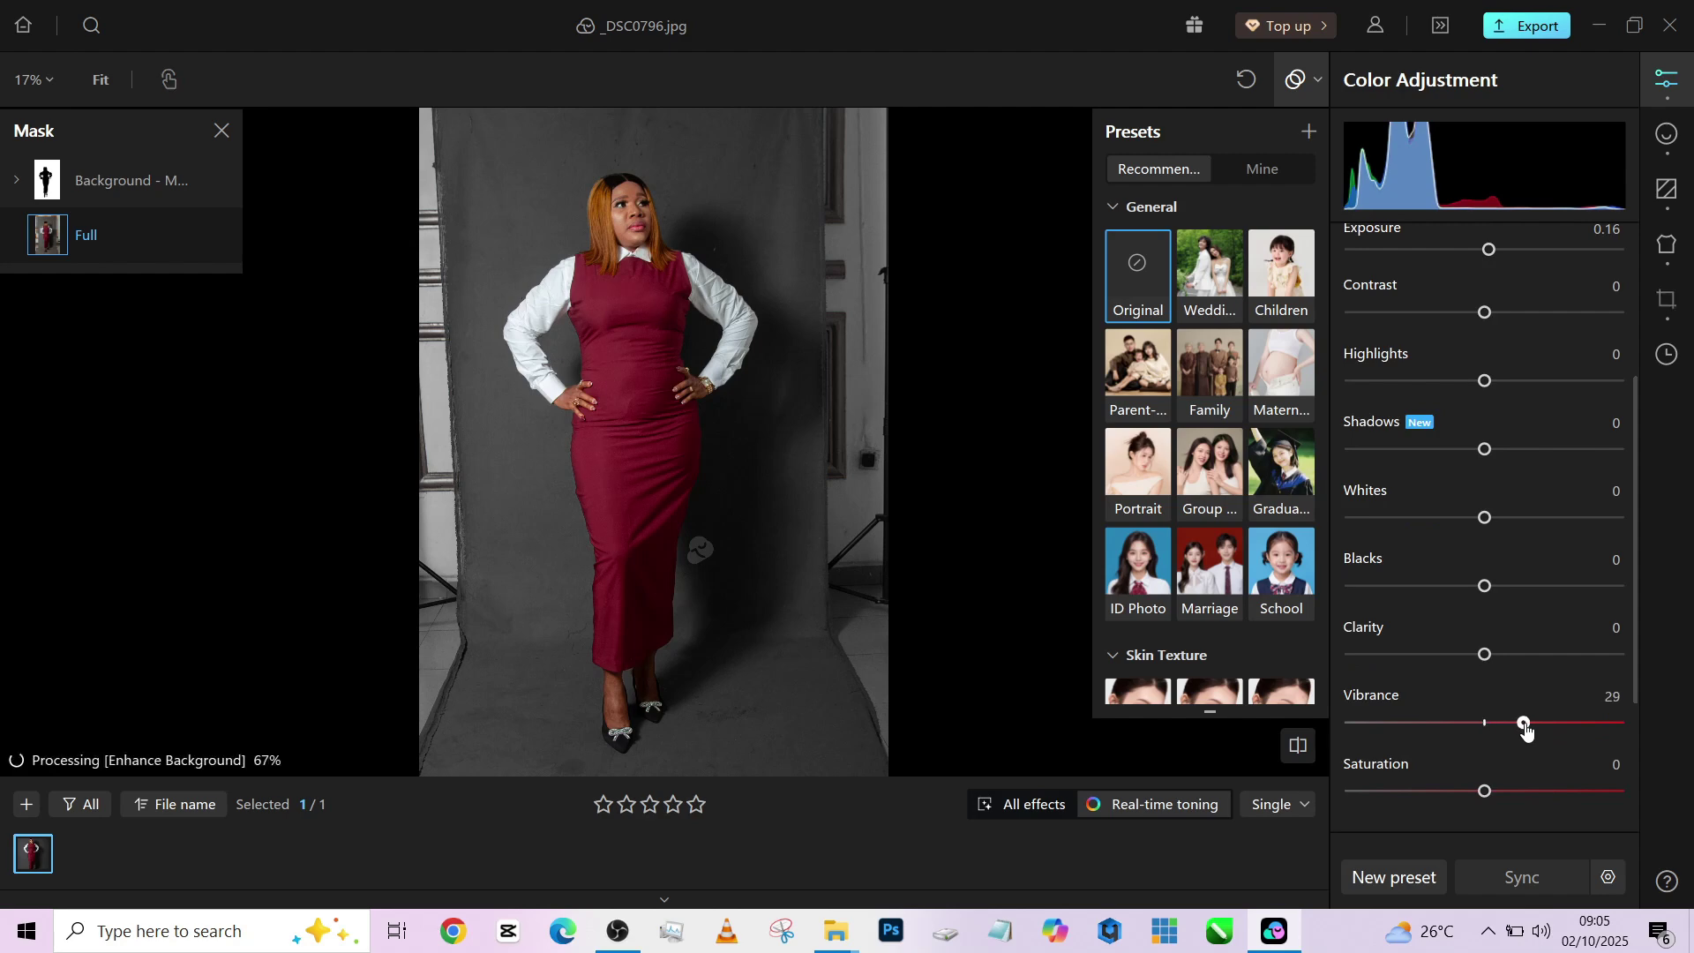
# - Examine the retouched portrait at full length and up close, checking the face, reshaped figure, dress and backdrop
pyautogui.click(1666, 134)
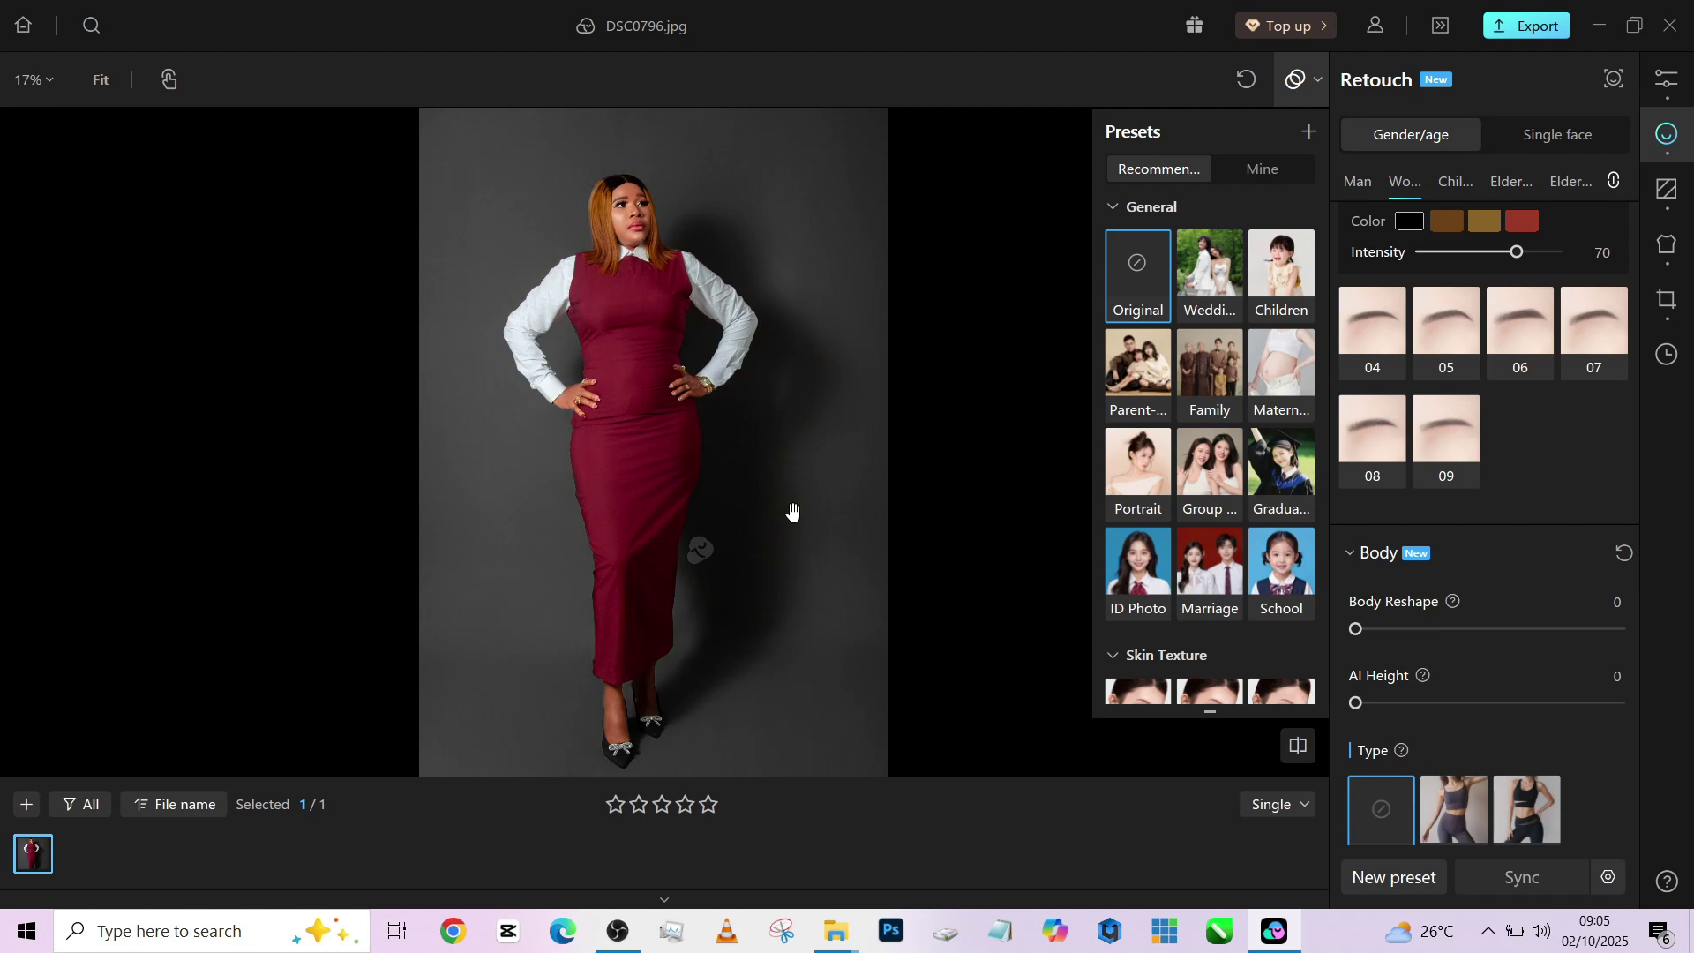
pyautogui.moveTo(759, 536); pyautogui.dragTo(744, 518)
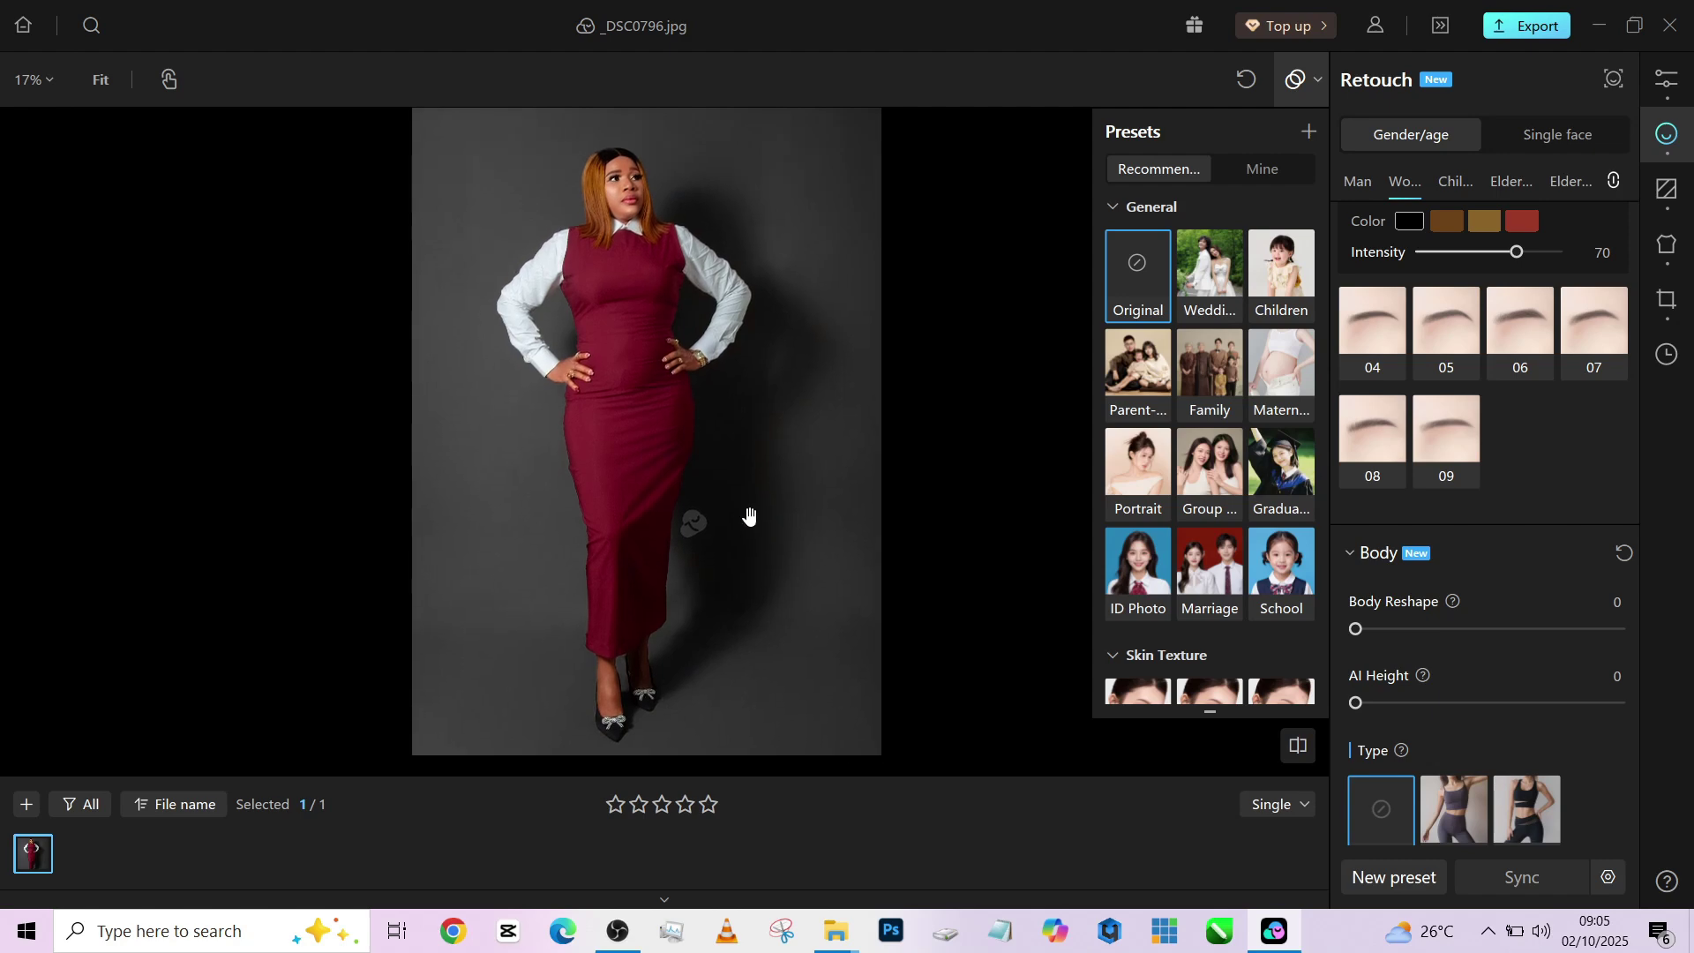
pyautogui.moveTo(651, 381); pyautogui.dragTo(616, 465)
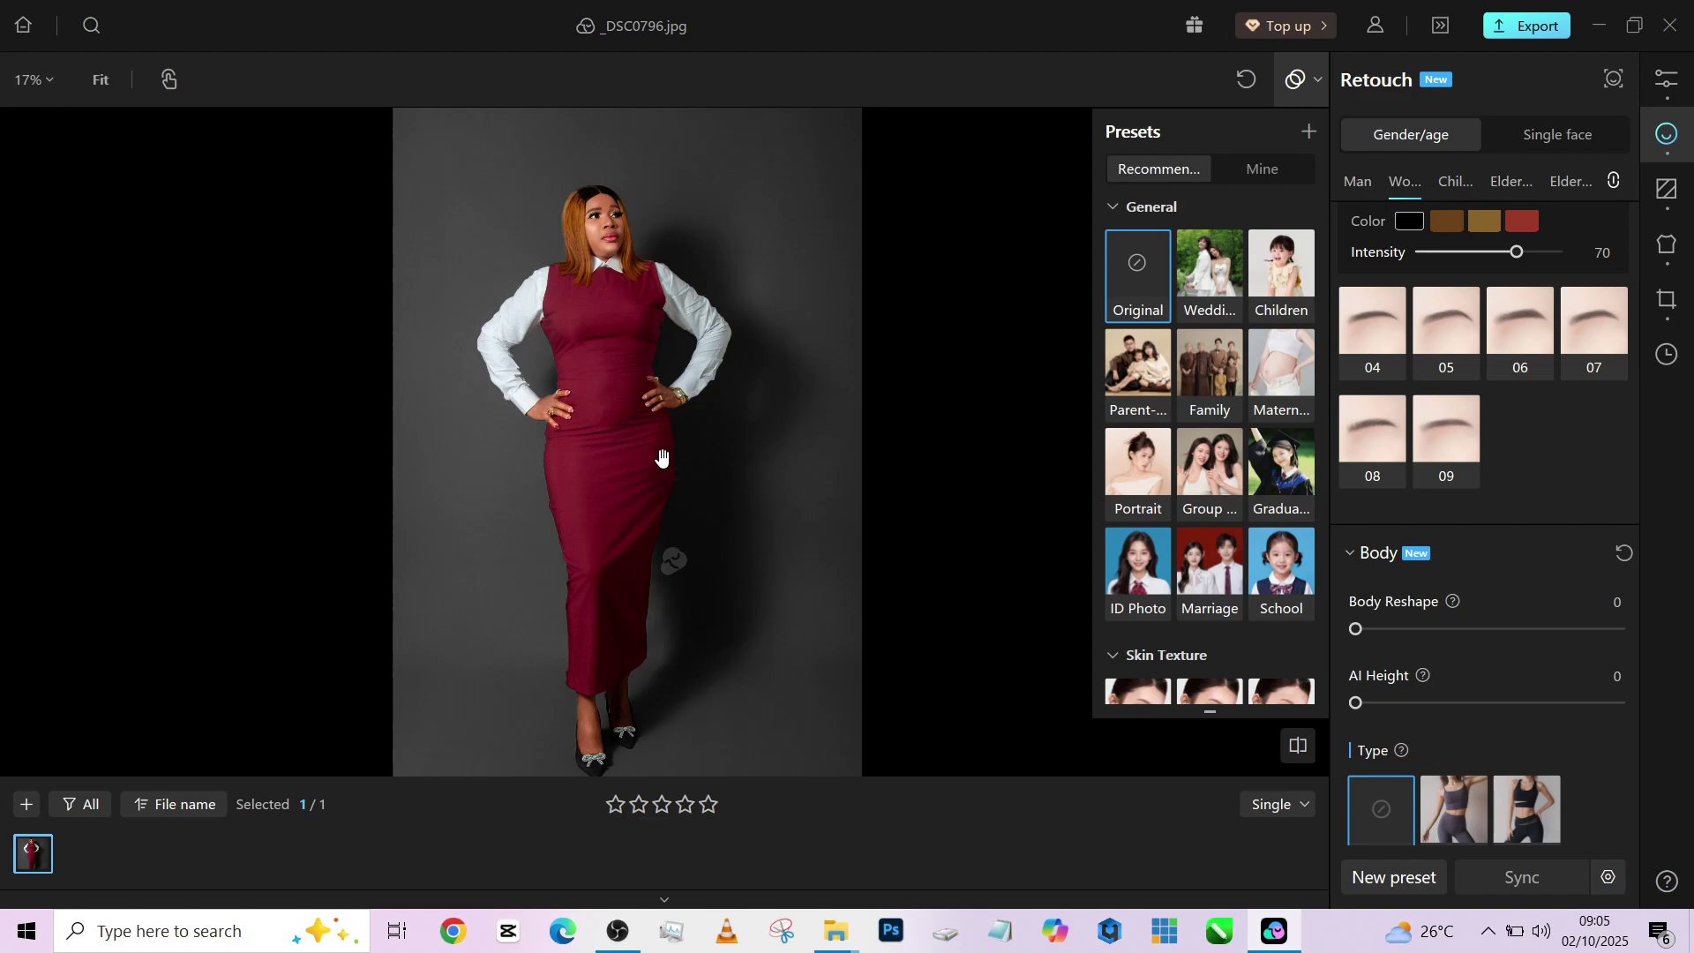
pyautogui.scroll(1, 576, 189)
pyautogui.scroll(6, 576, 190)
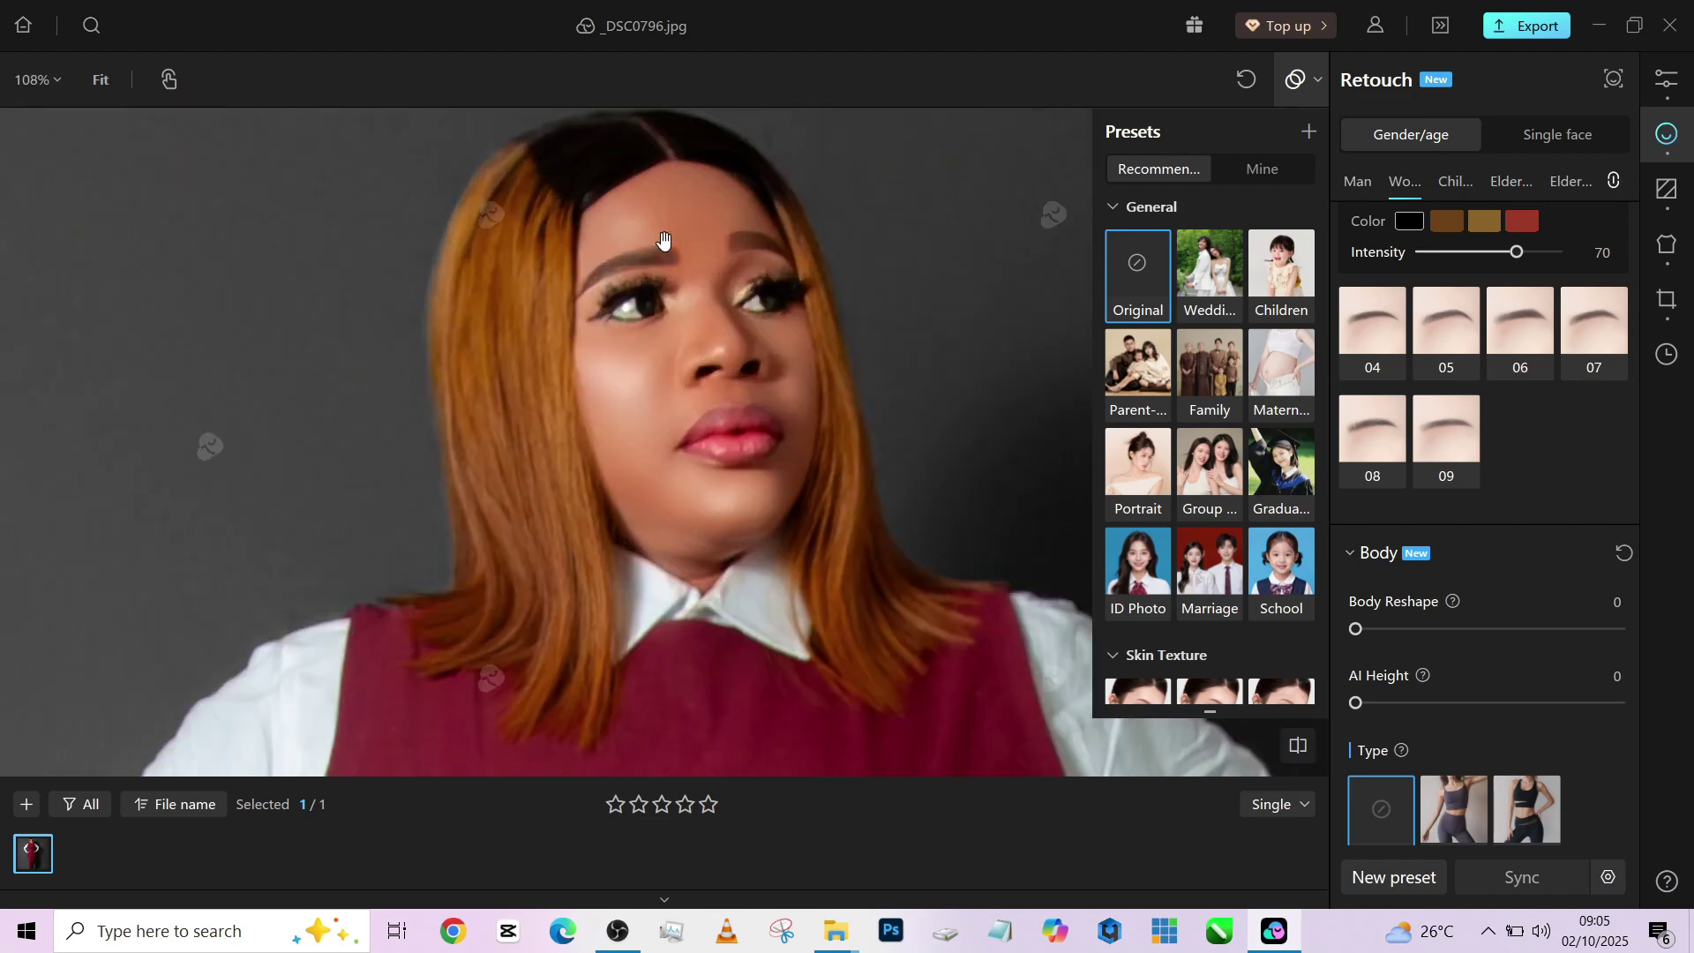
pyautogui.scroll(-7, 664, 240)
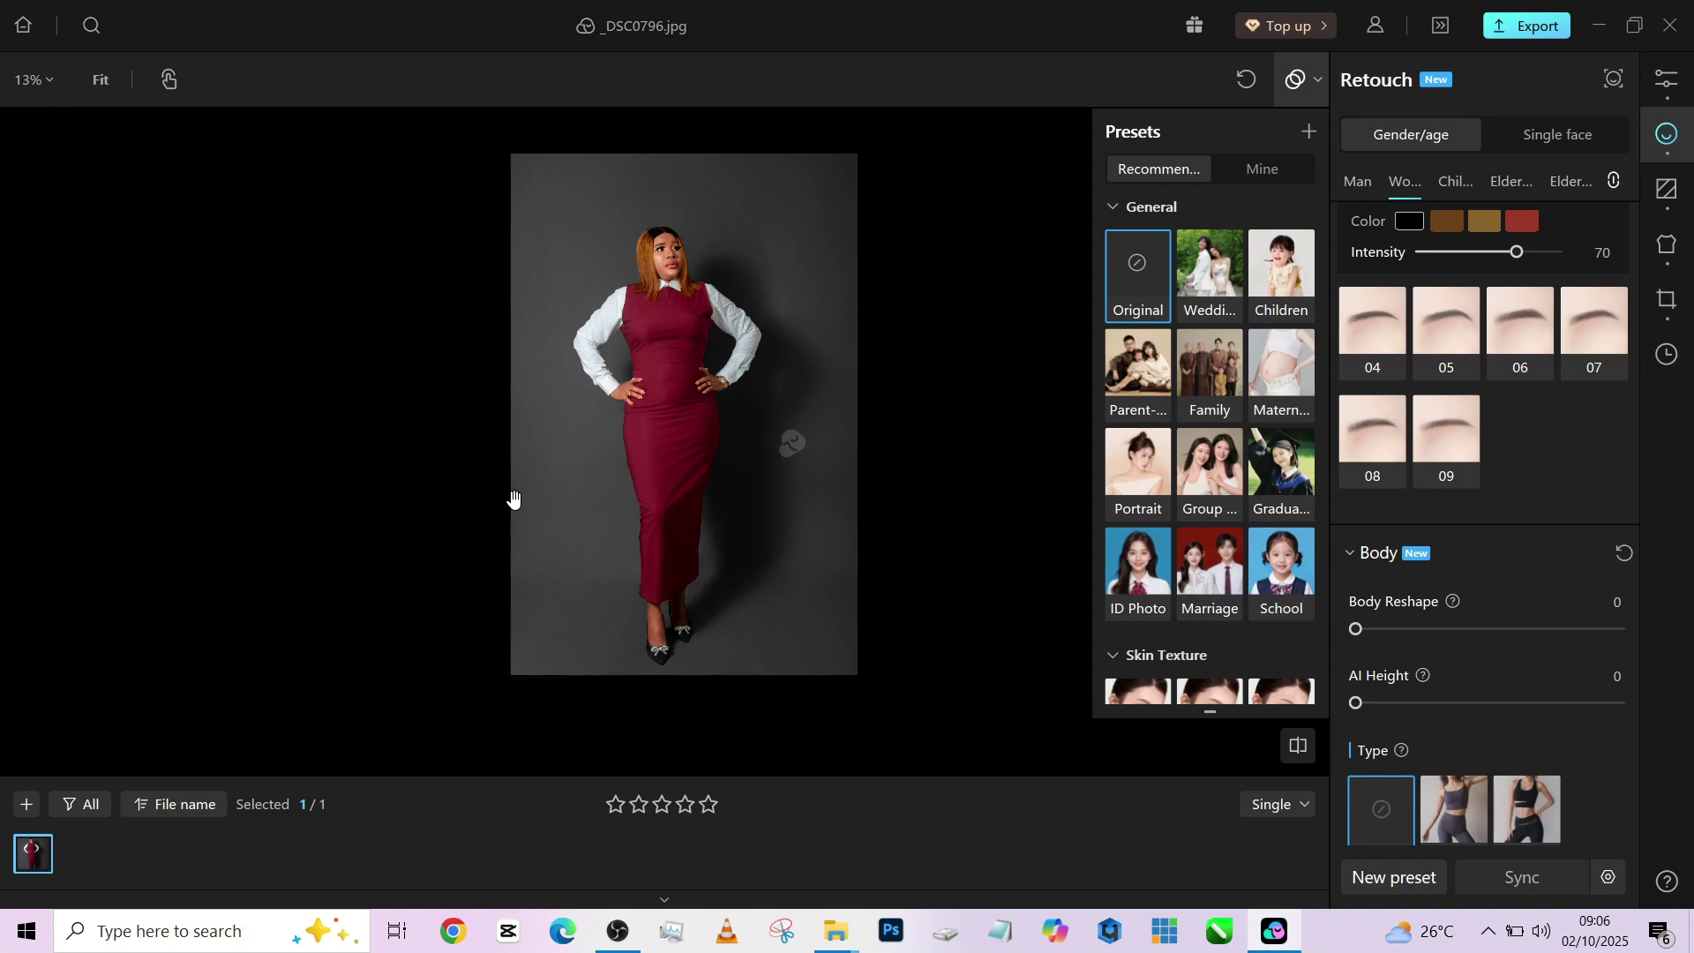
pyautogui.scroll(2, 831, 643)
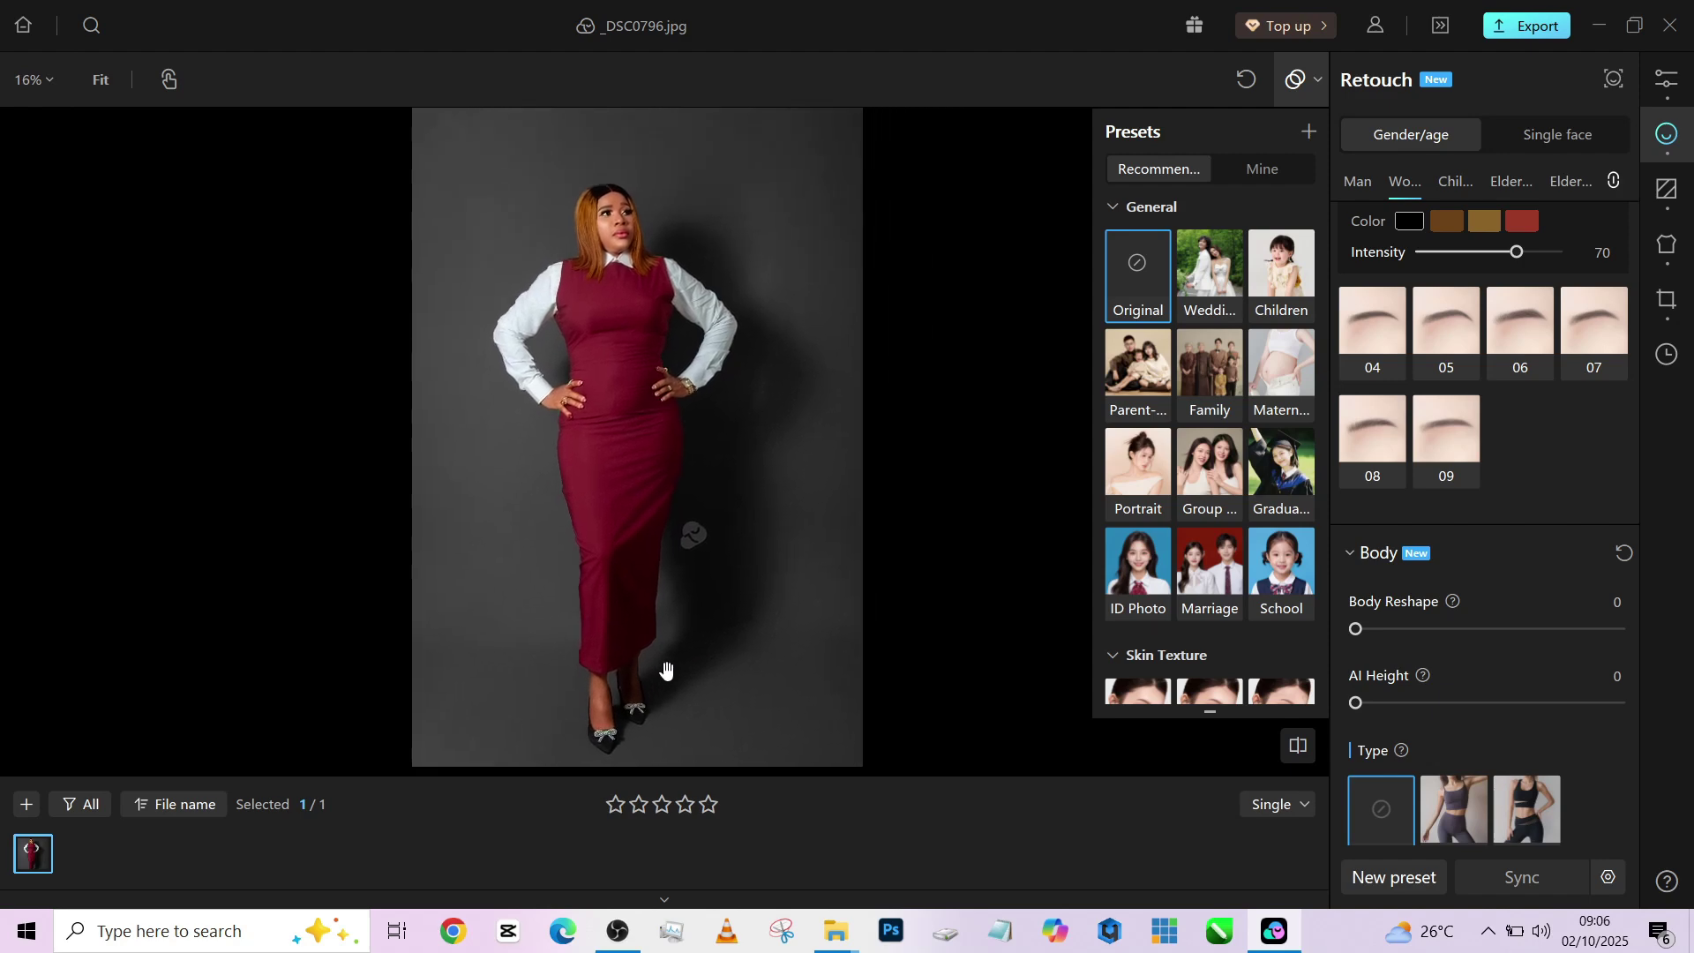
pyautogui.scroll(1, 666, 670)
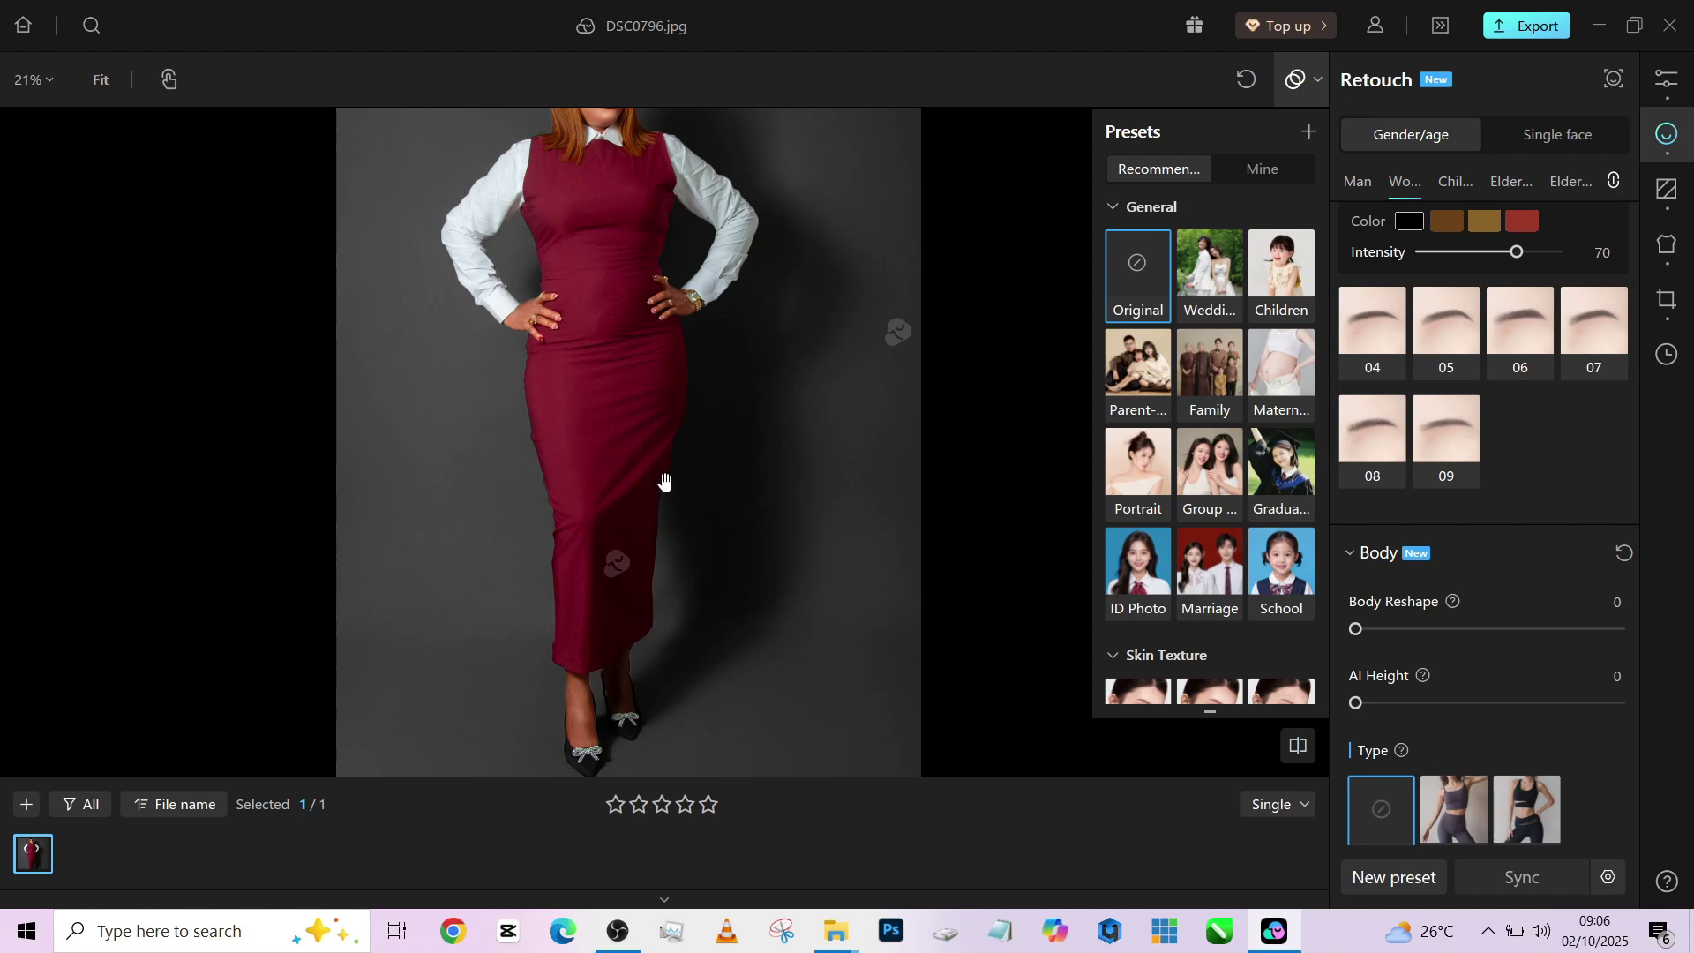
pyautogui.moveTo(664, 482); pyautogui.dragTo(662, 680)
pyautogui.scroll(1, 612, 502)
pyautogui.scroll(1, 612, 503)
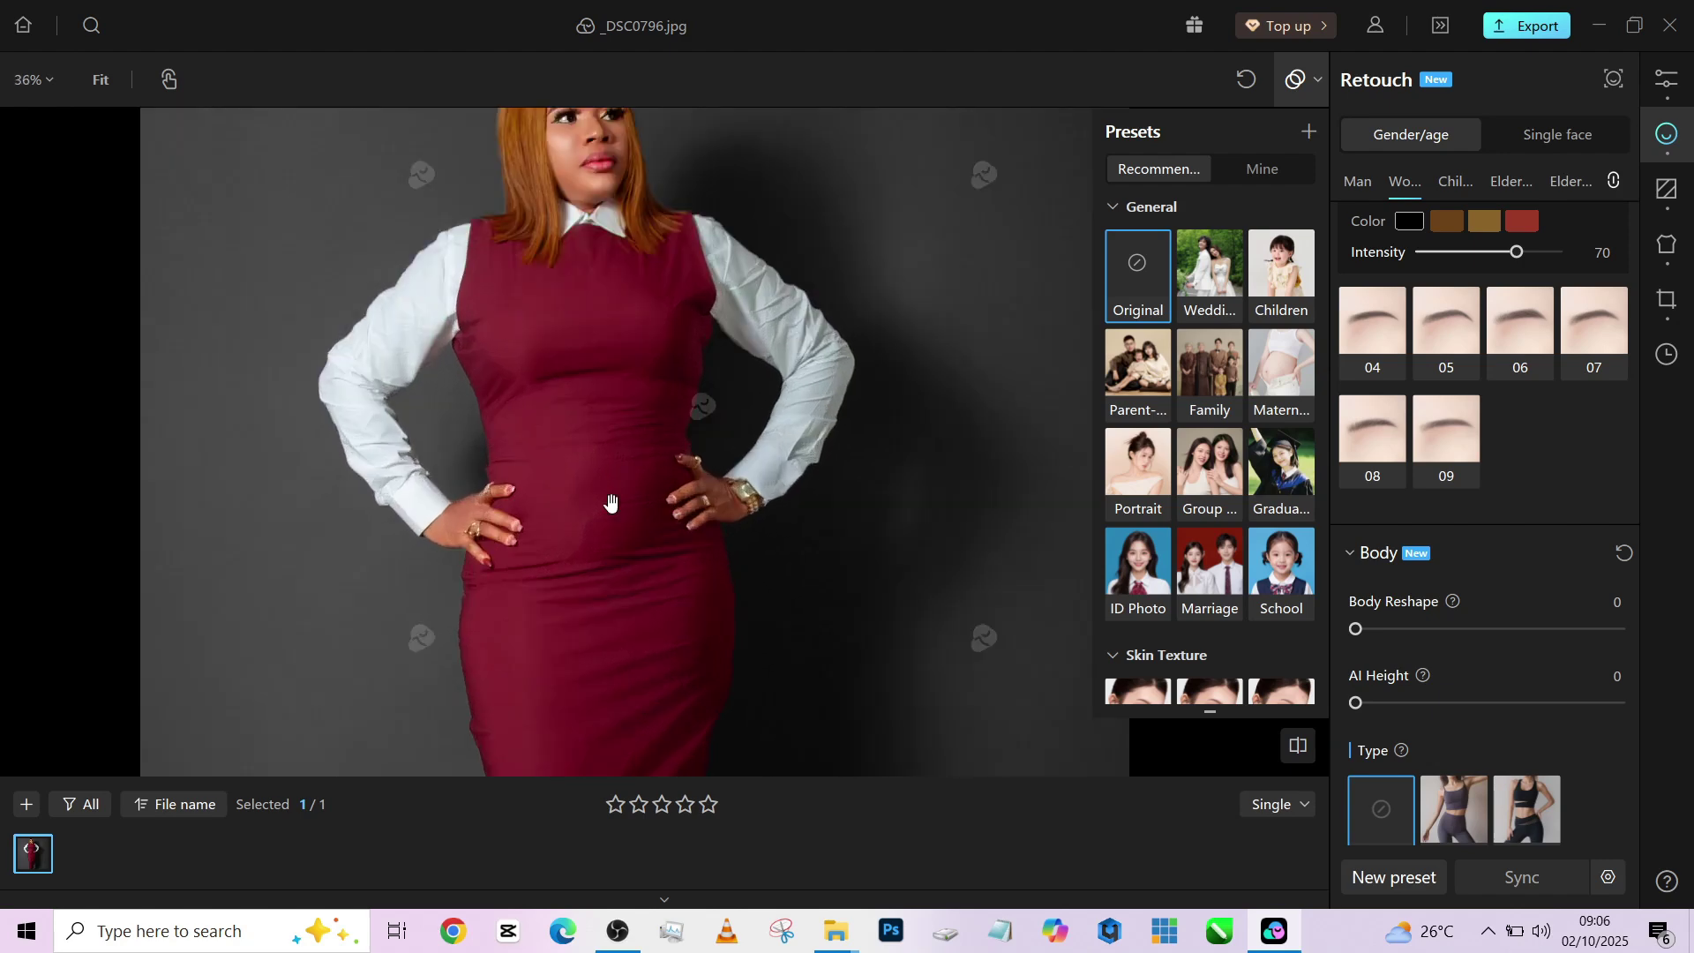
pyautogui.scroll(-3, 611, 503)
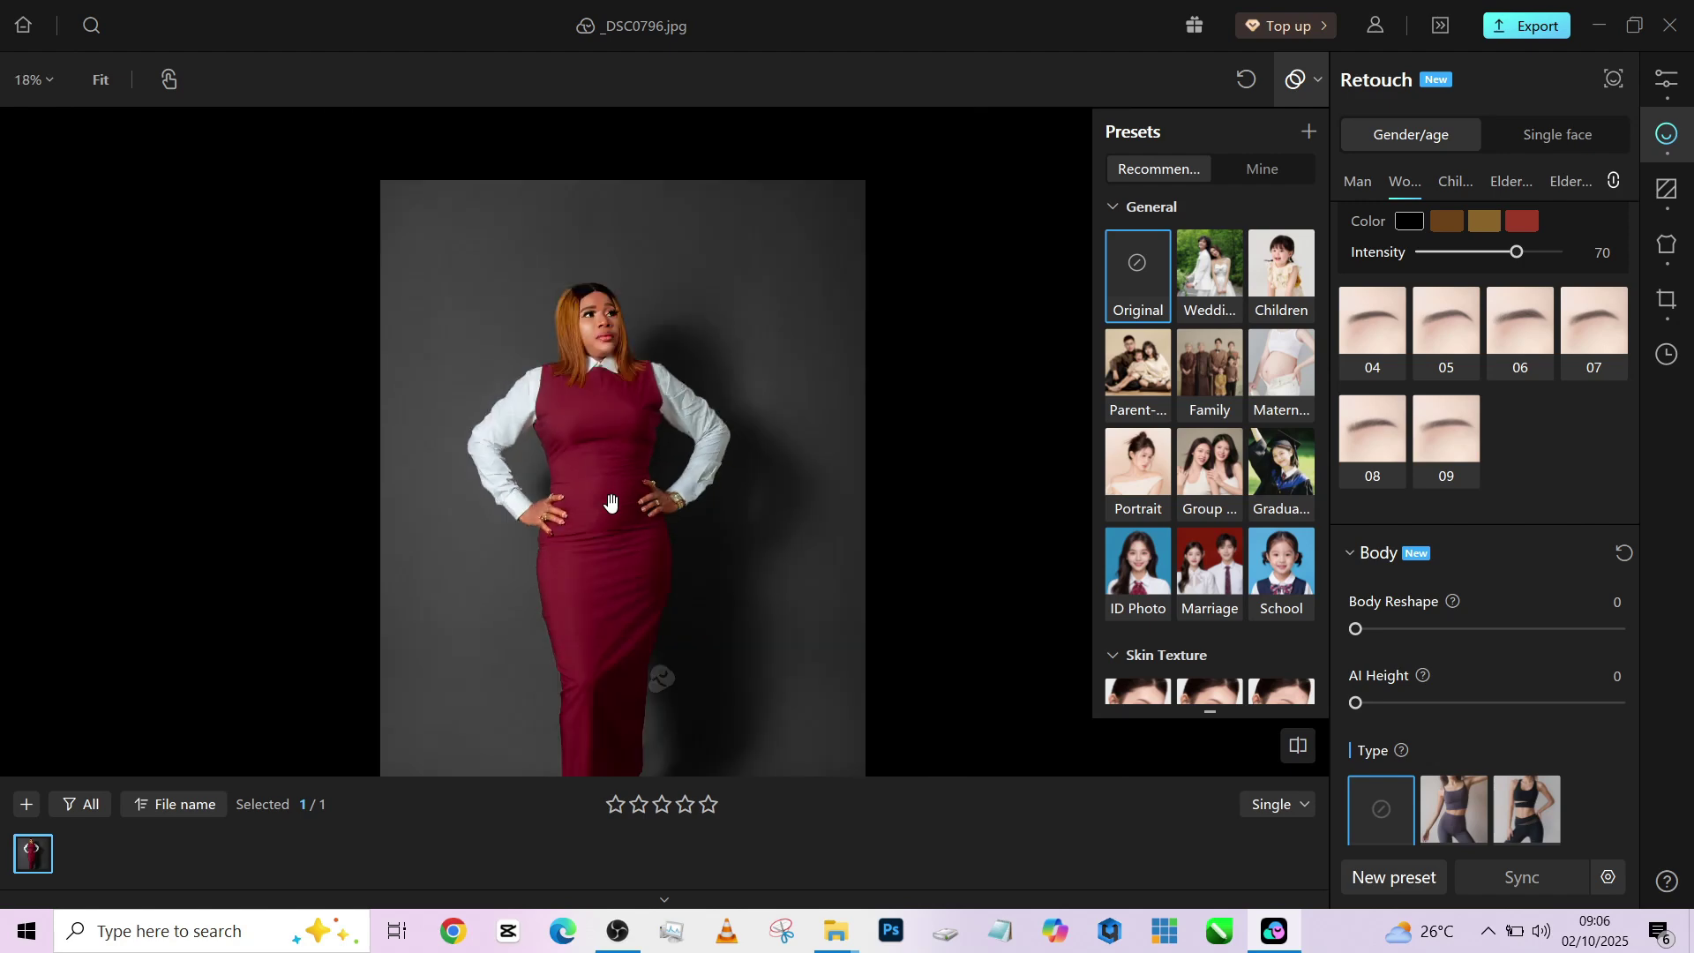
pyautogui.moveTo(575, 582); pyautogui.dragTo(582, 500)
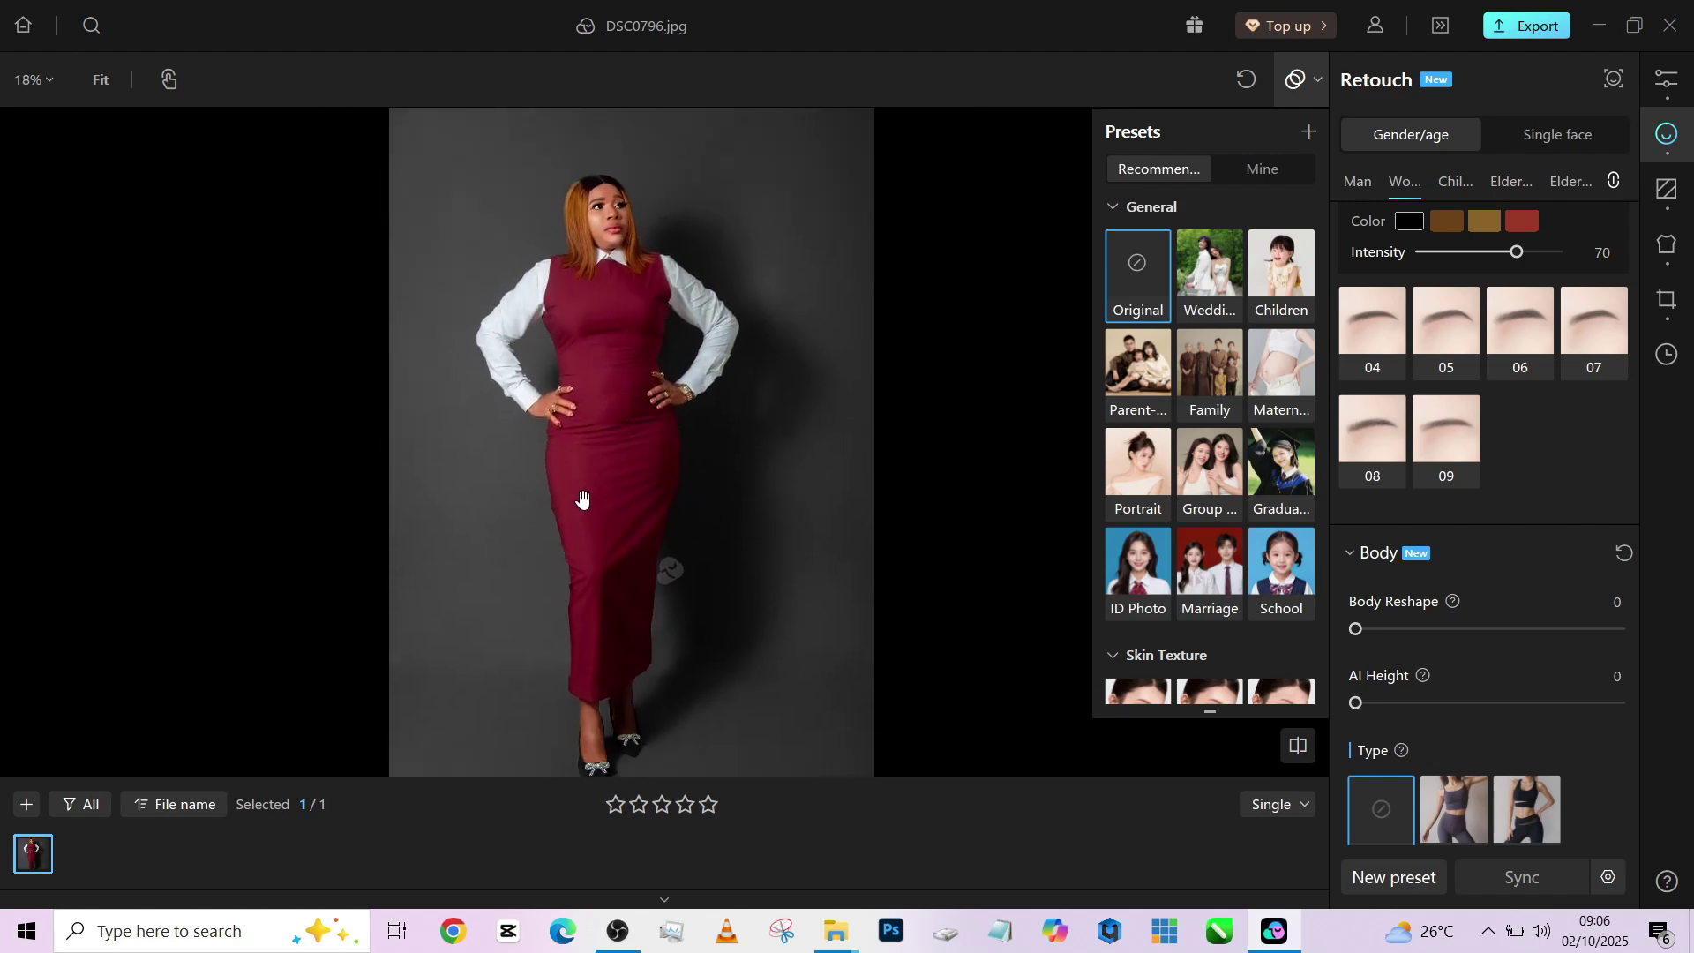
pyautogui.scroll(1, 582, 499)
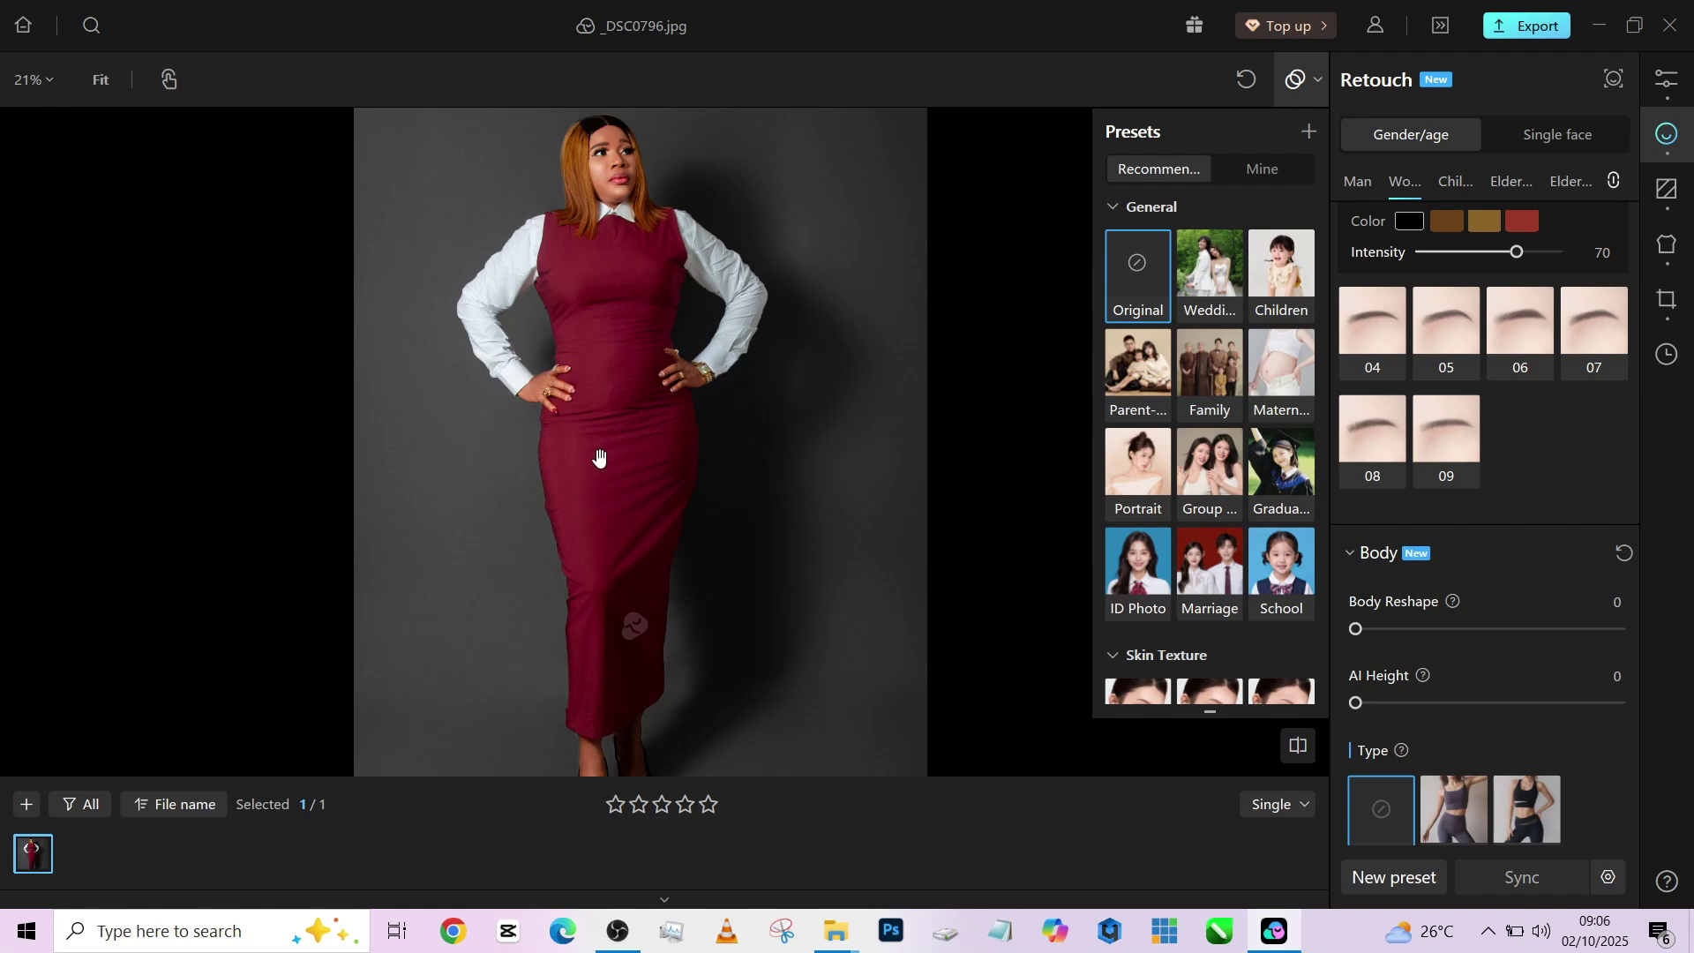
pyautogui.scroll(-4, 599, 457)
pyautogui.scroll(3, 599, 457)
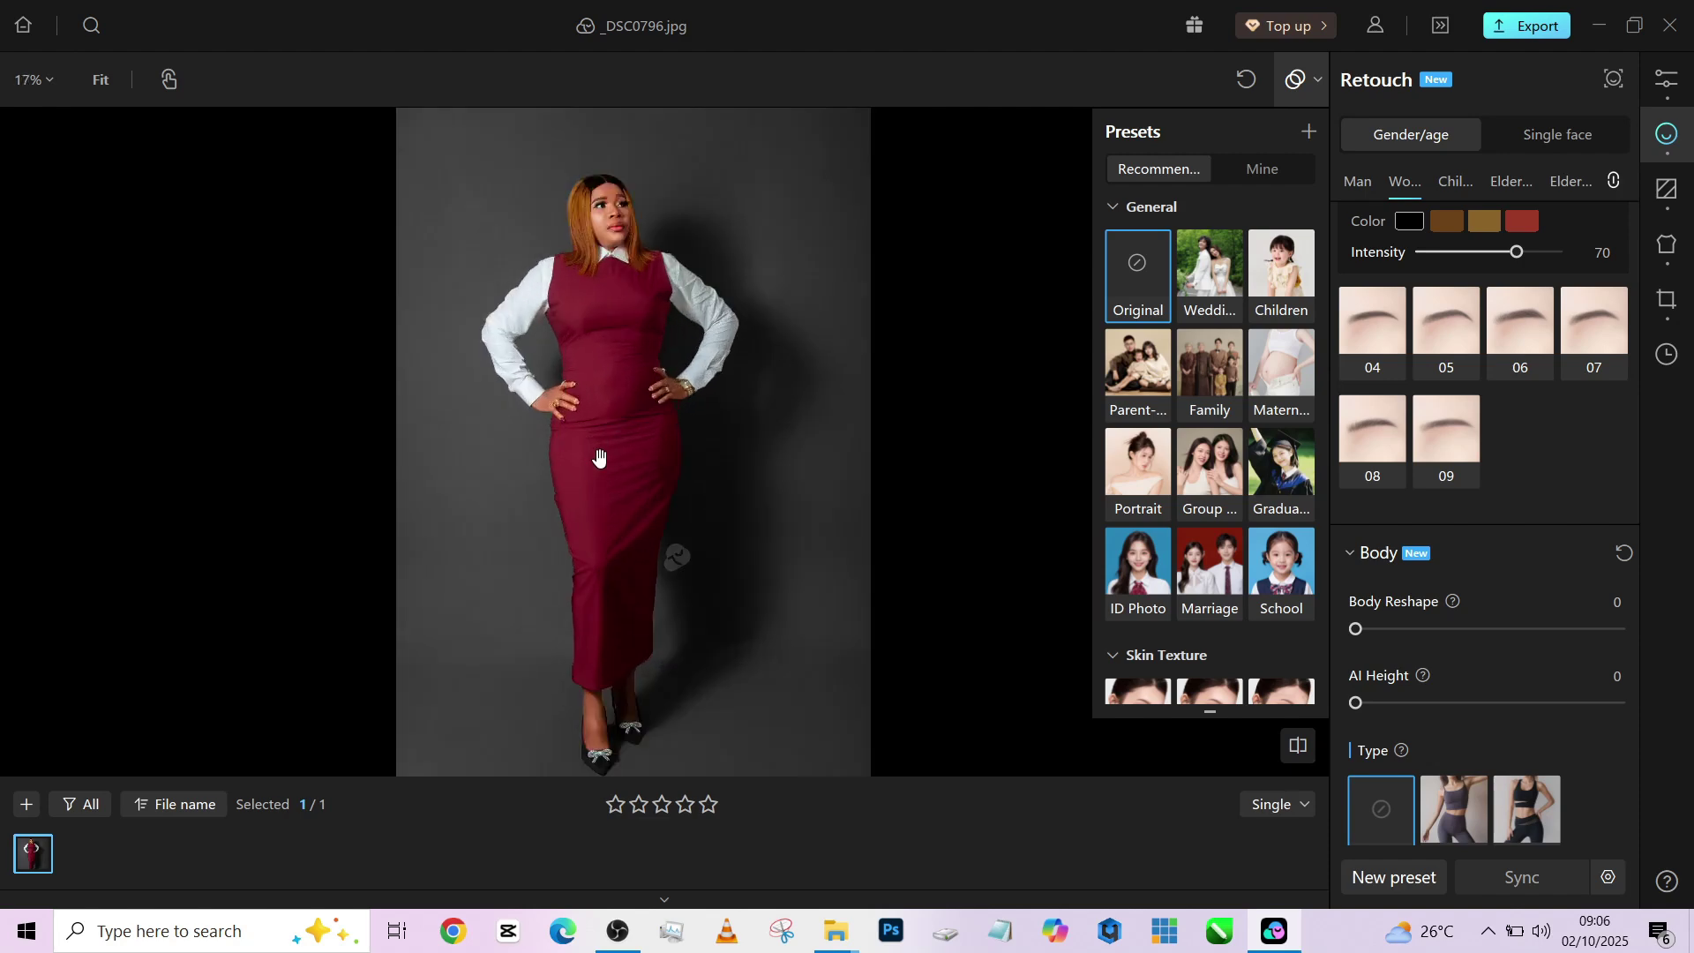